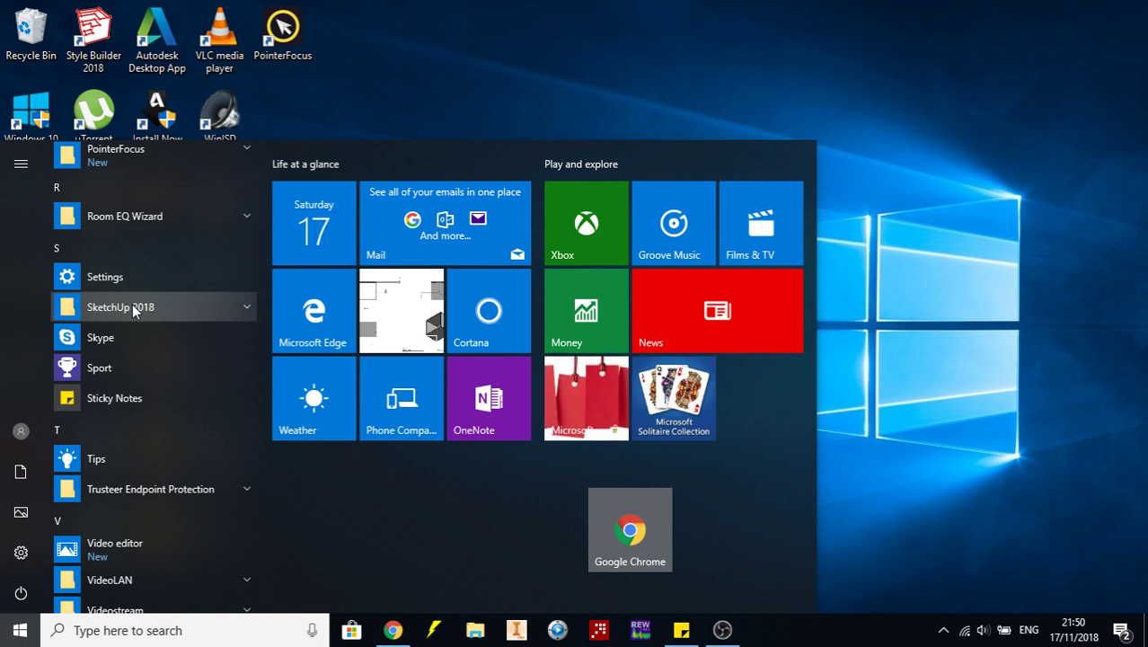
Launch SketchUp 2018 and start a new model with the Architectural Design - Millimeters template
click(132, 307)
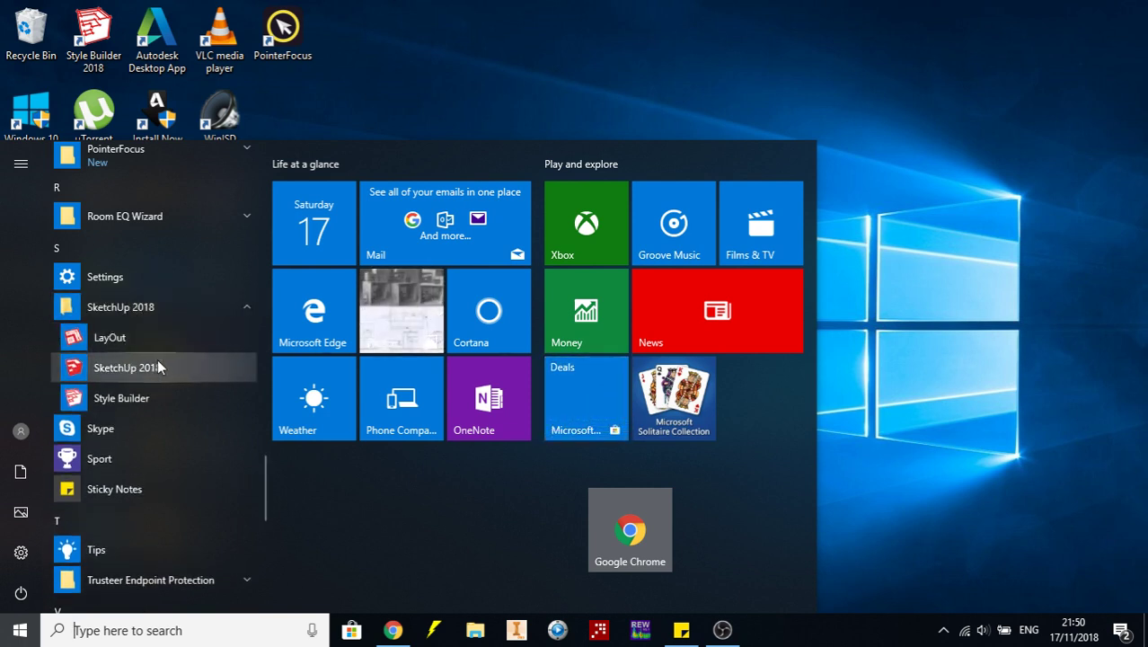
click(112, 373)
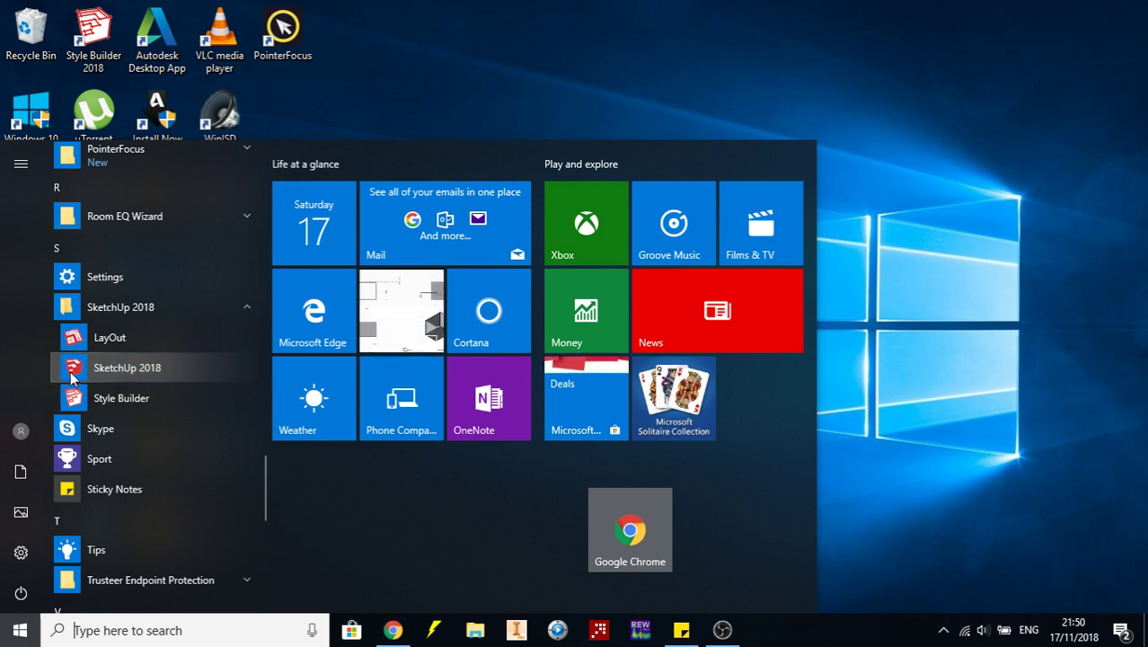
click(113, 369)
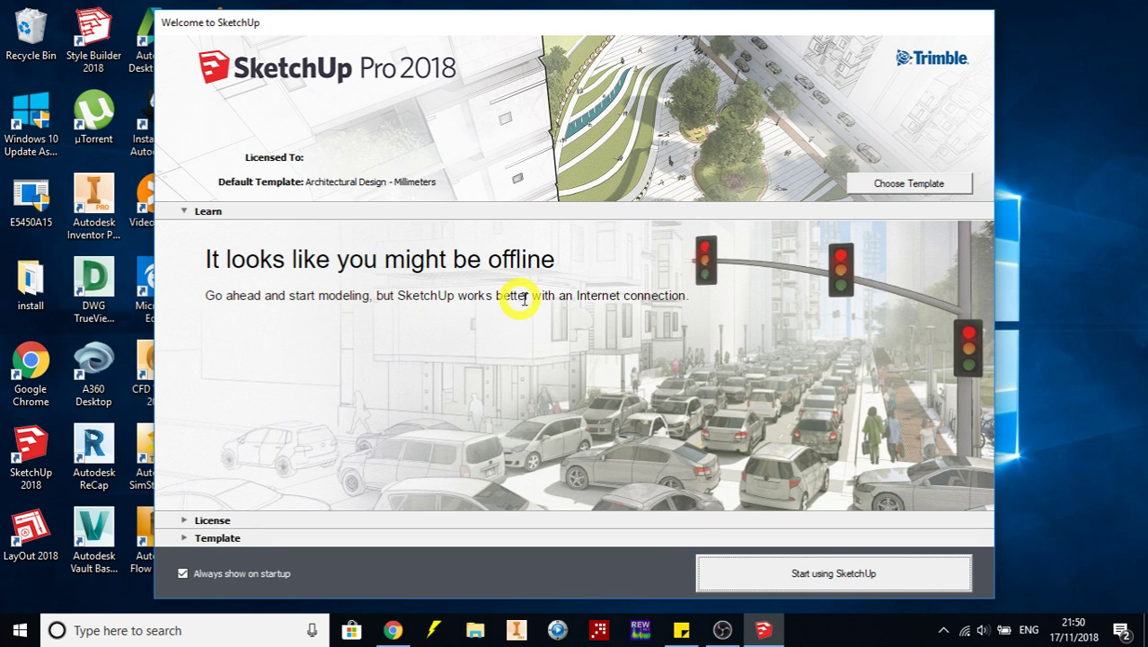
click(916, 183)
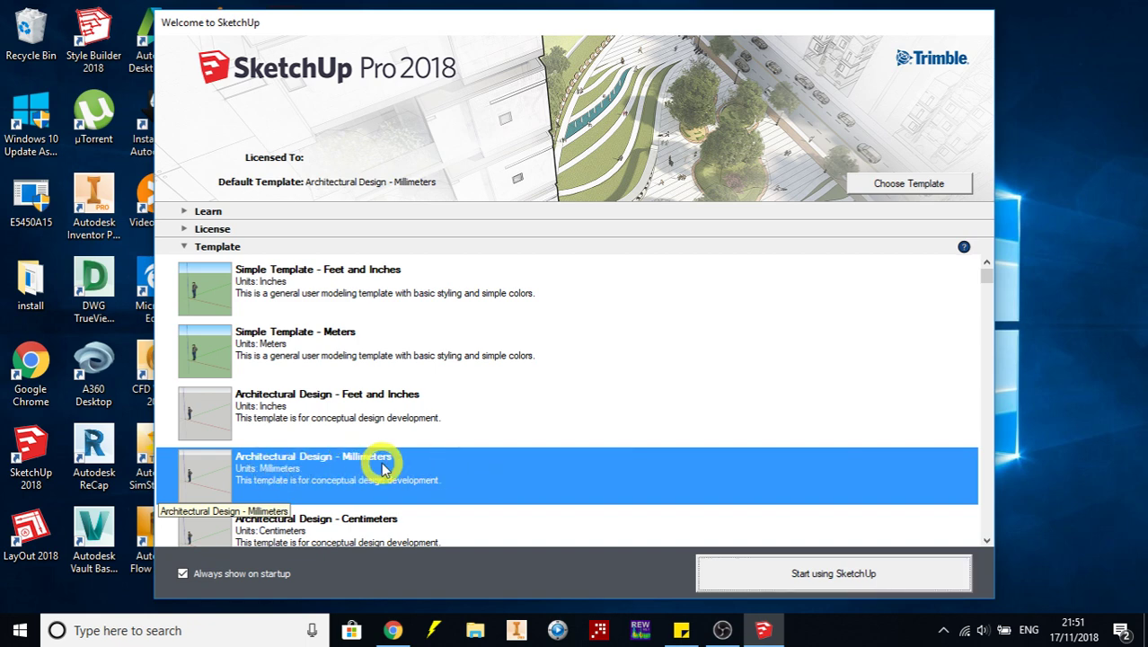
click(820, 577)
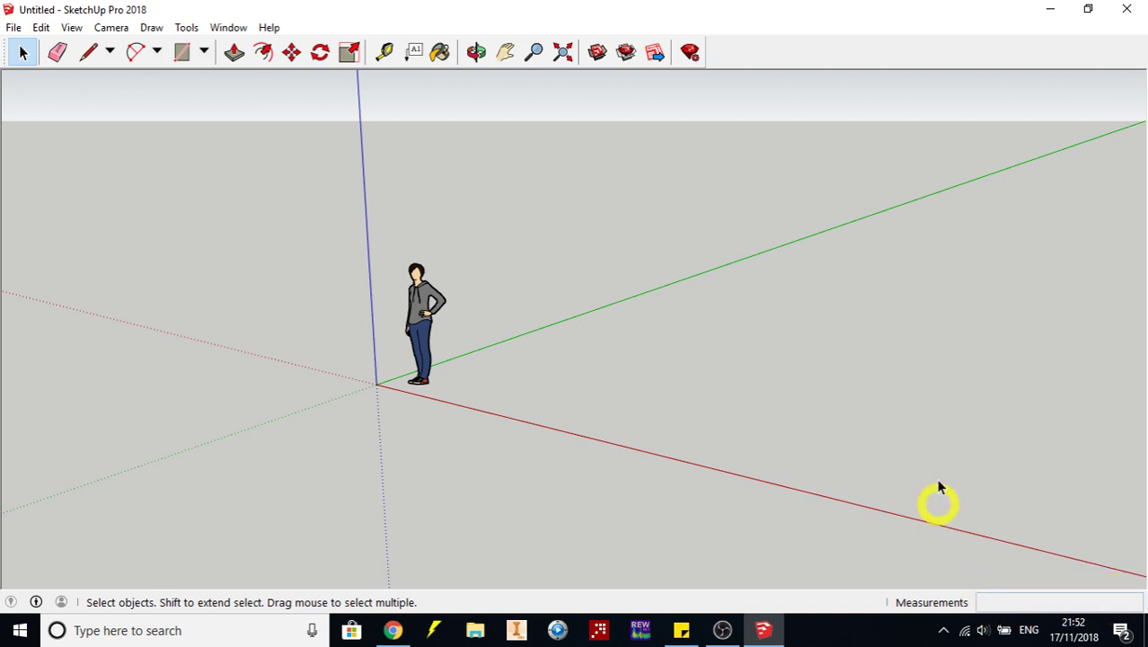
click(1089, 10)
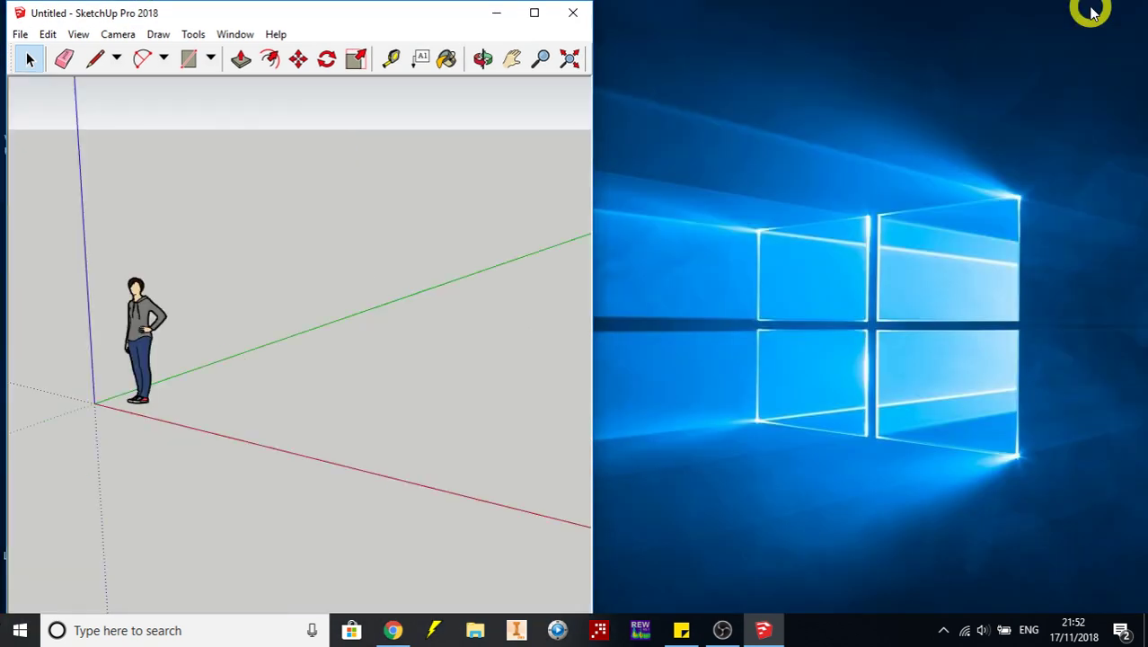
click(533, 12)
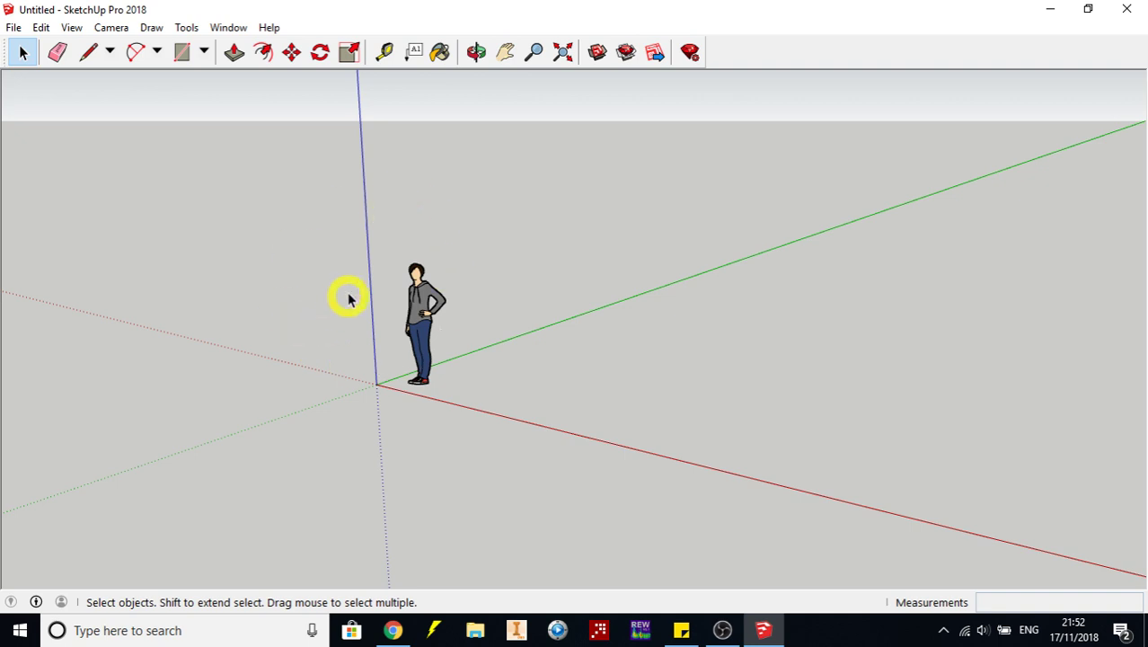
Show the Large Tool Set and Views toolbars in addition to Getting Started
click(72, 27)
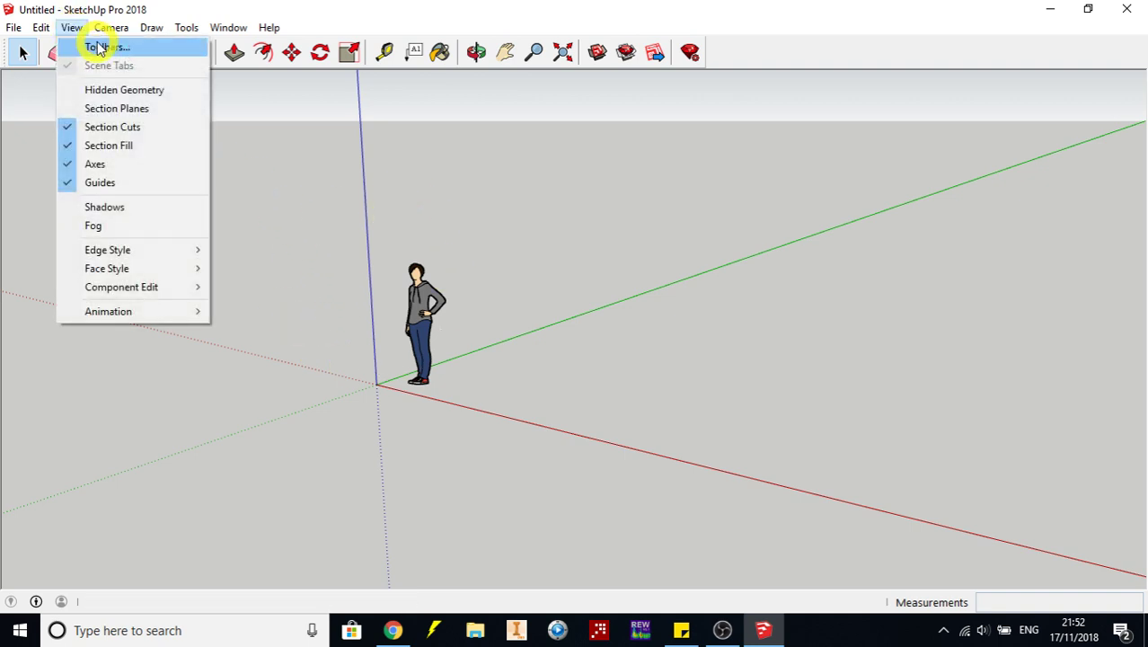
click(101, 50)
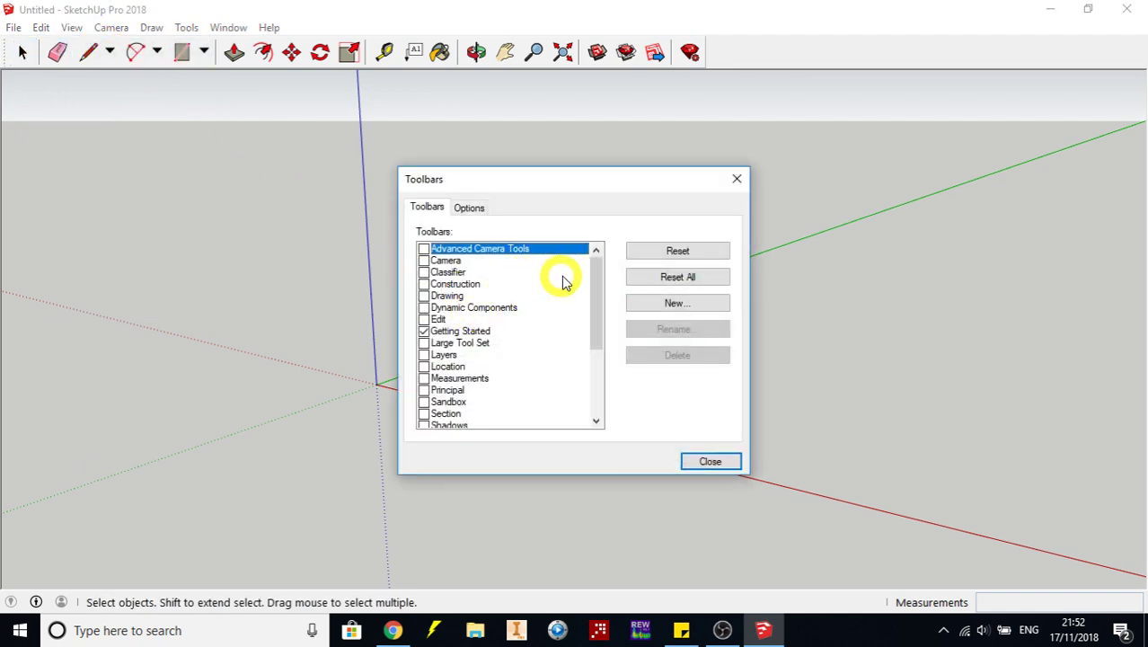
drag(602, 278, 591, 285)
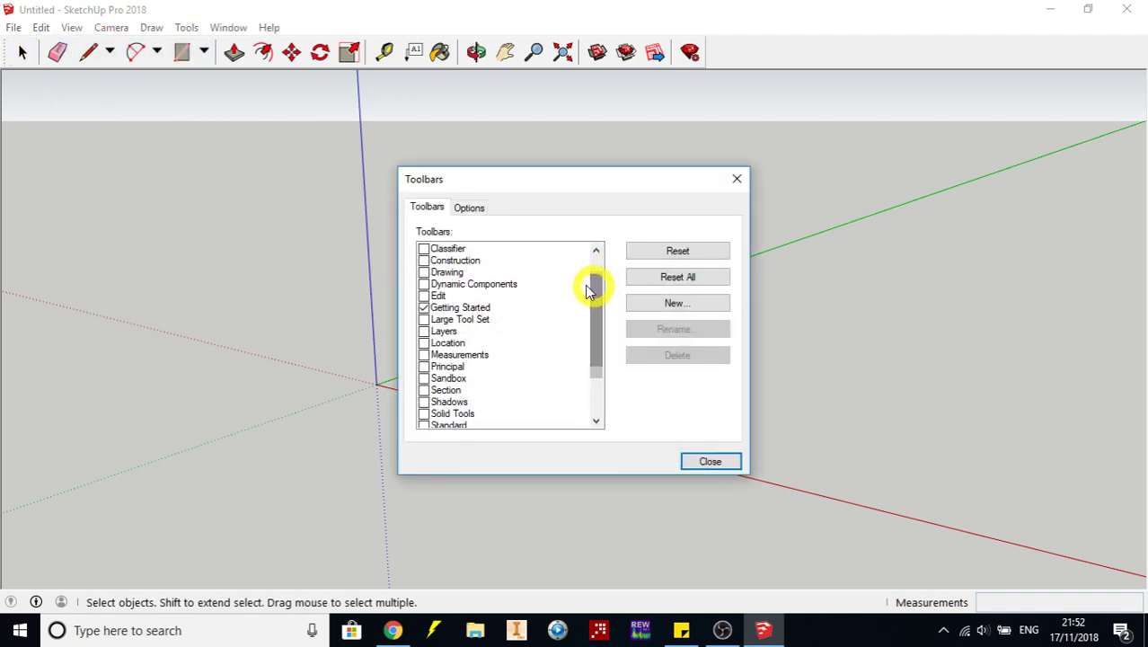
click(424, 319)
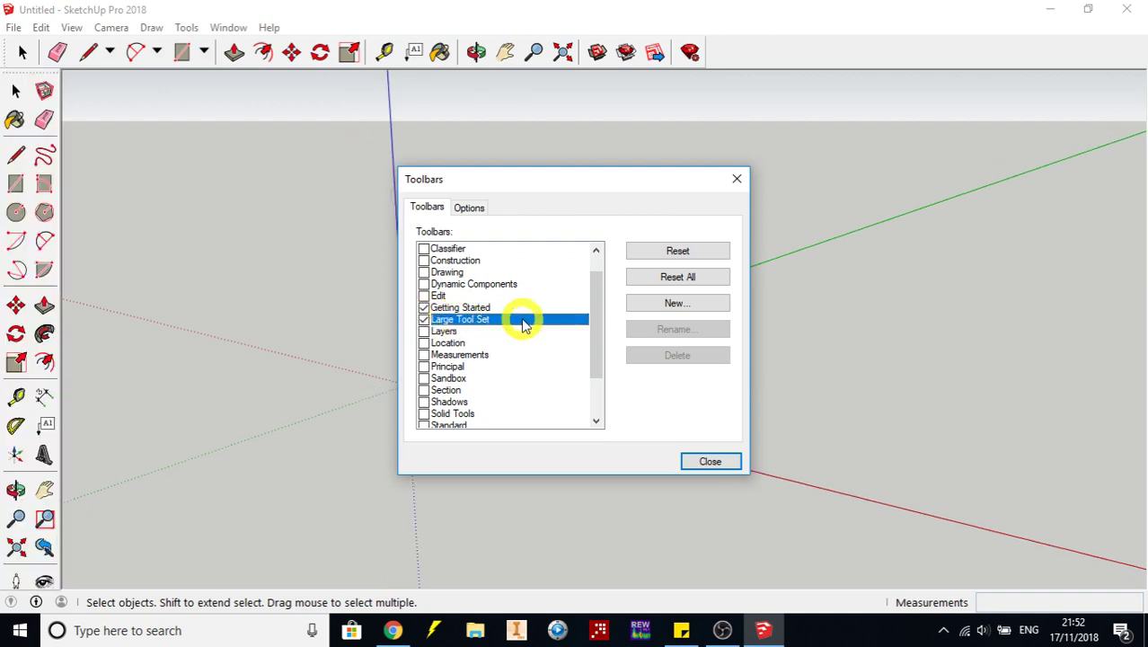
drag(596, 311, 592, 351)
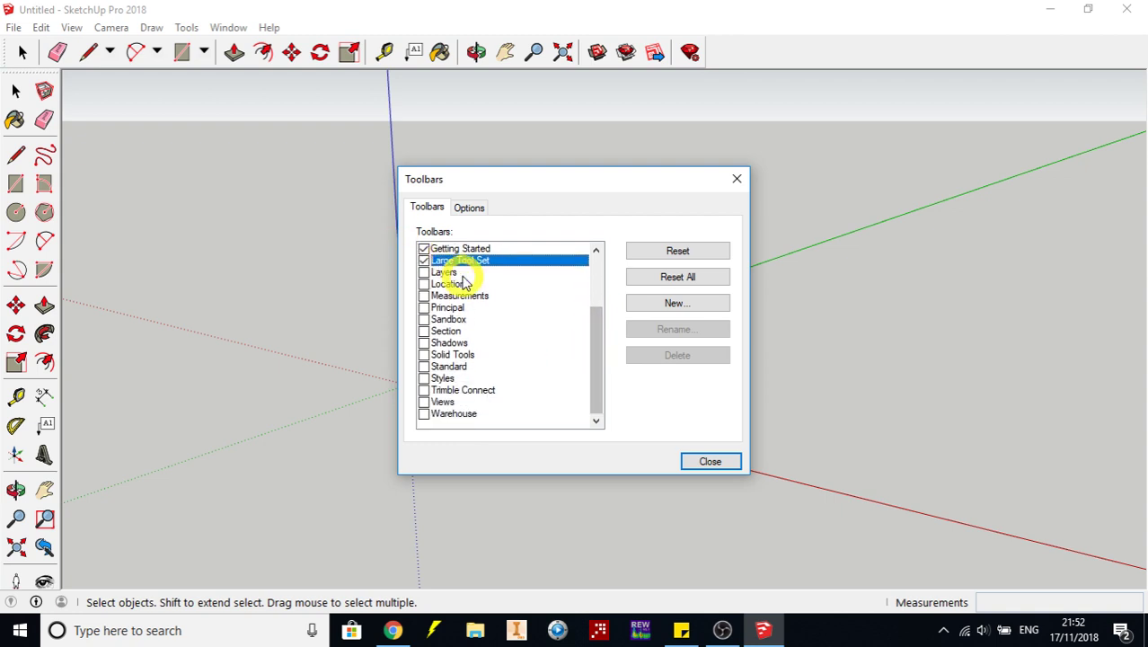
click(425, 402)
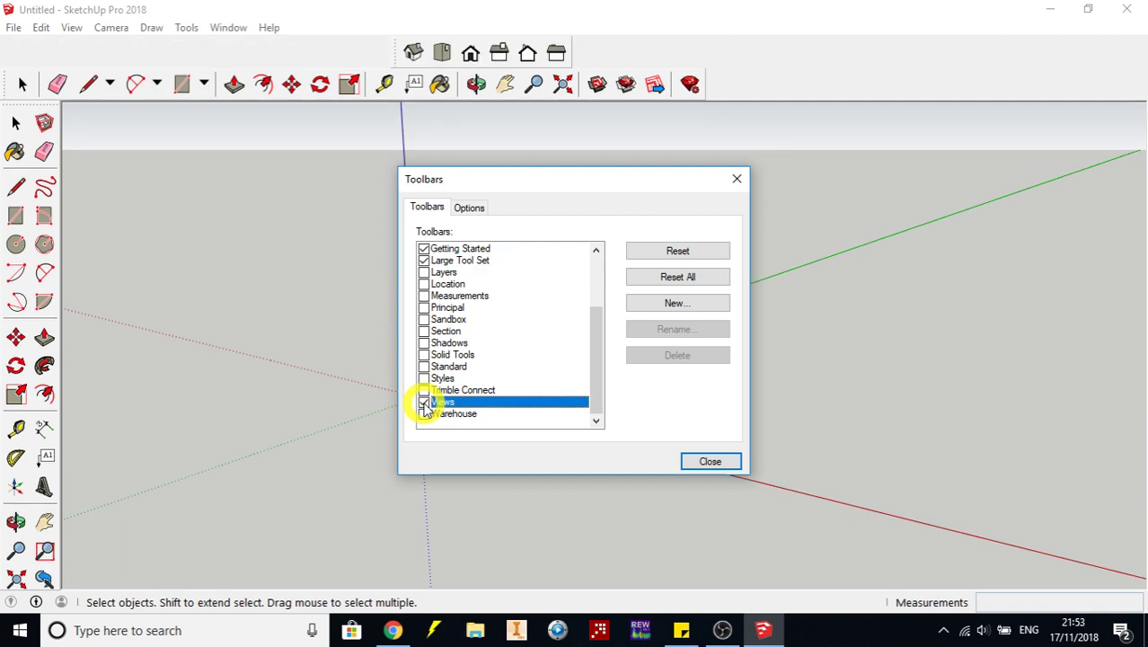
click(709, 462)
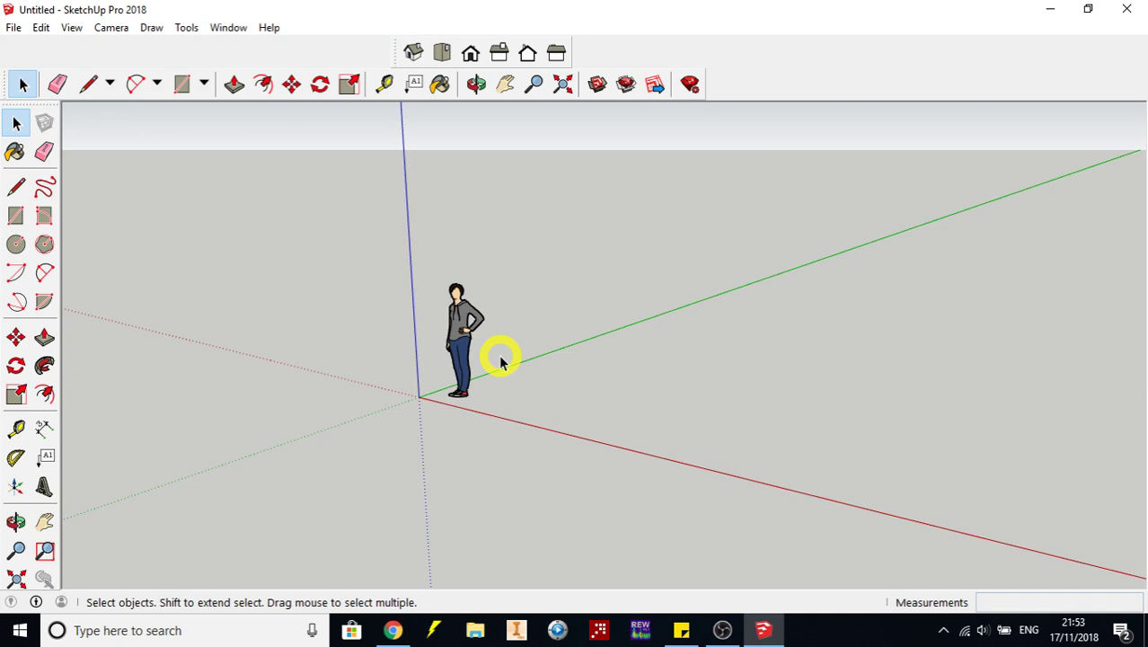
Delete the default human figure standing near the origin
click(16, 122)
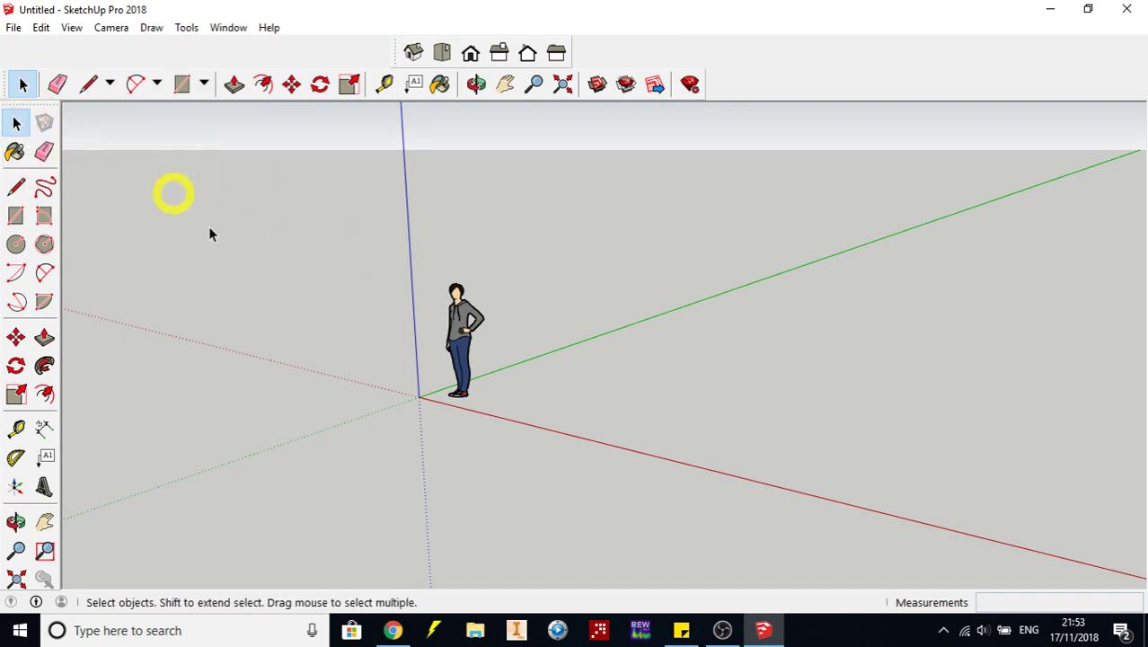
drag(365, 239, 594, 454)
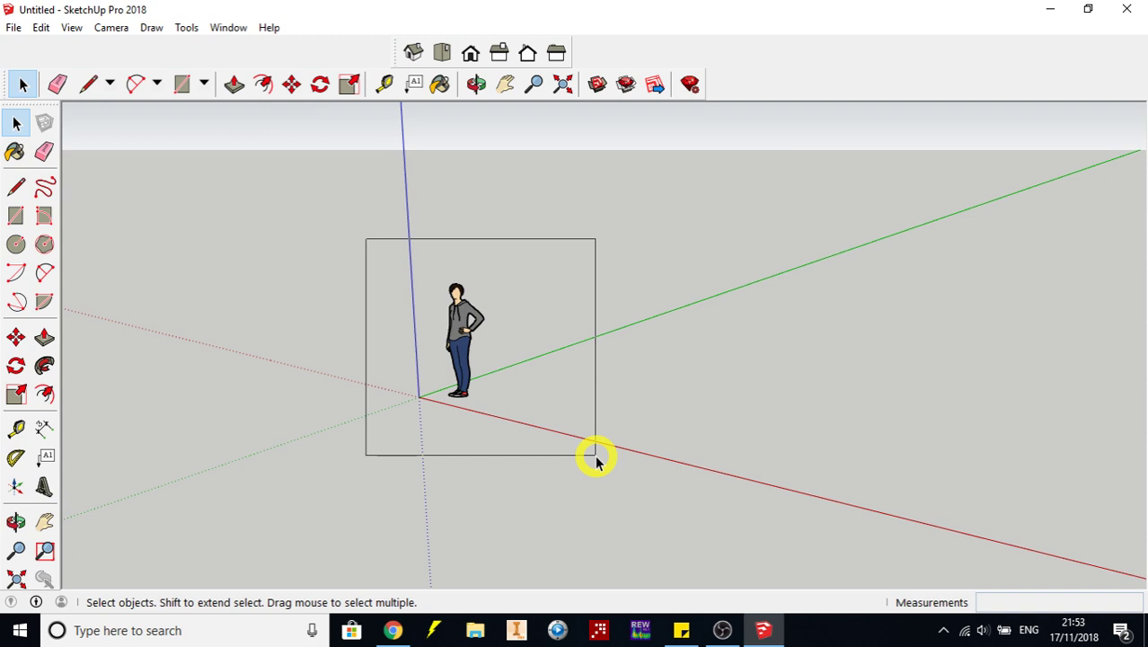
drag(596, 458, 595, 458)
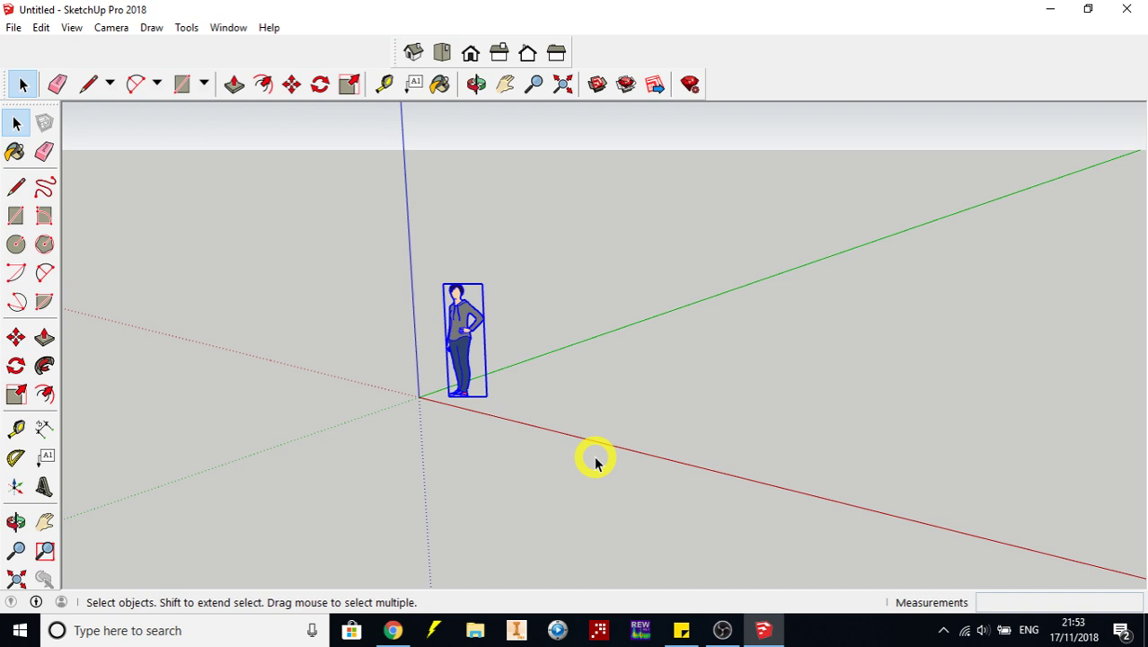
key(Delete)
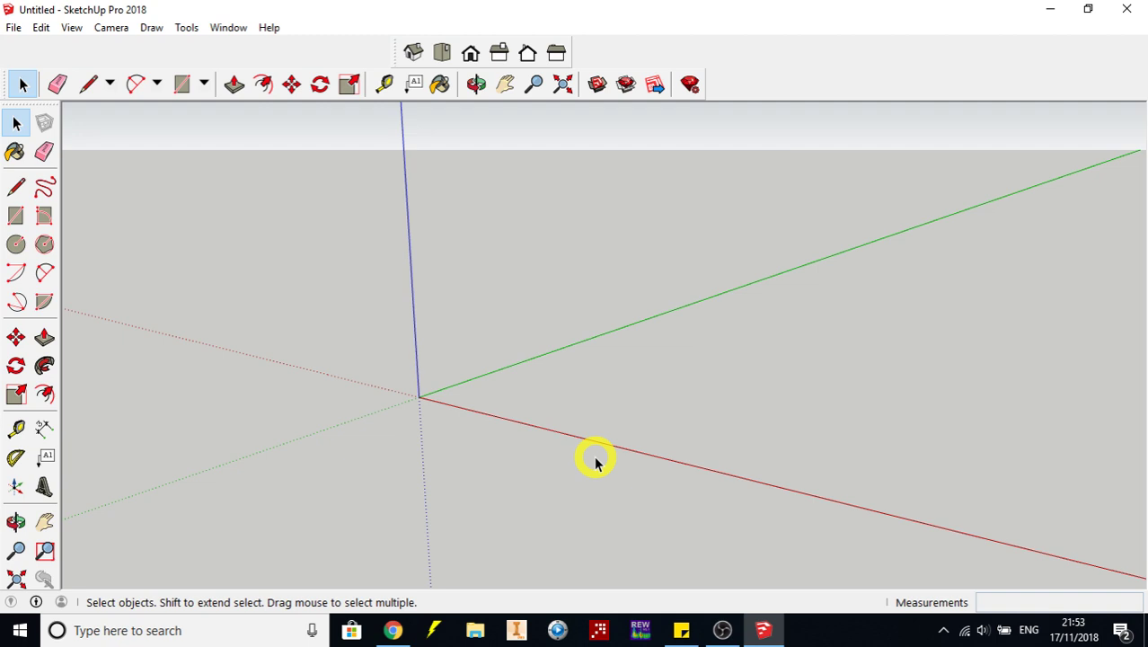
Draw a 9000 by 9000 mm rectangle on the ground plane, starting at the origin
click(182, 83)
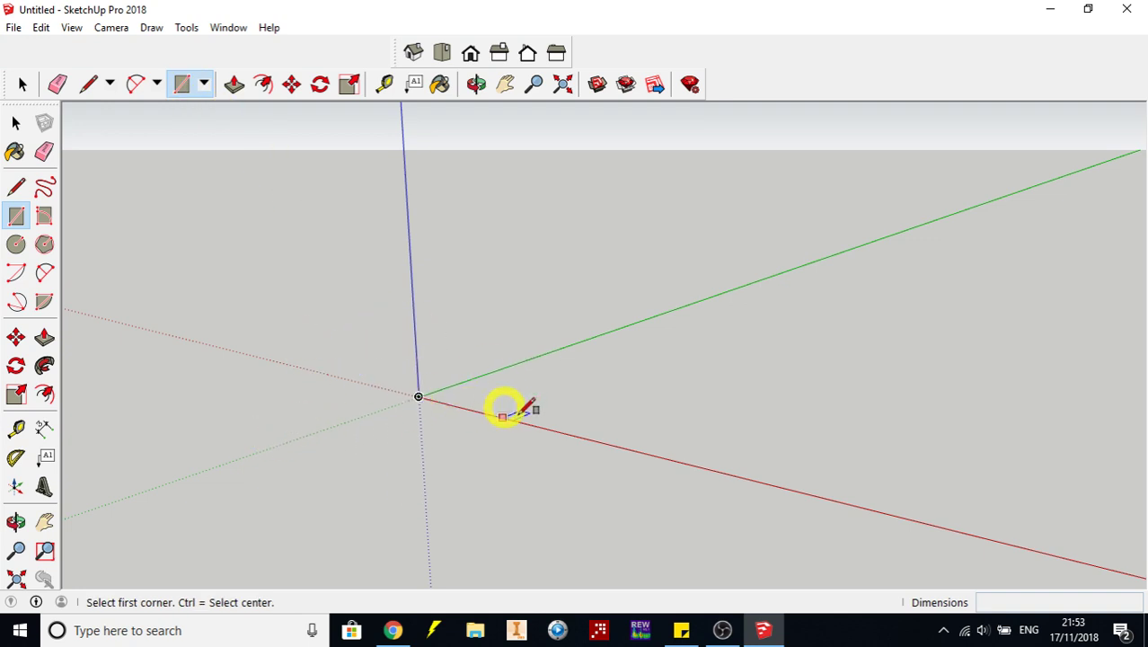
click(419, 396)
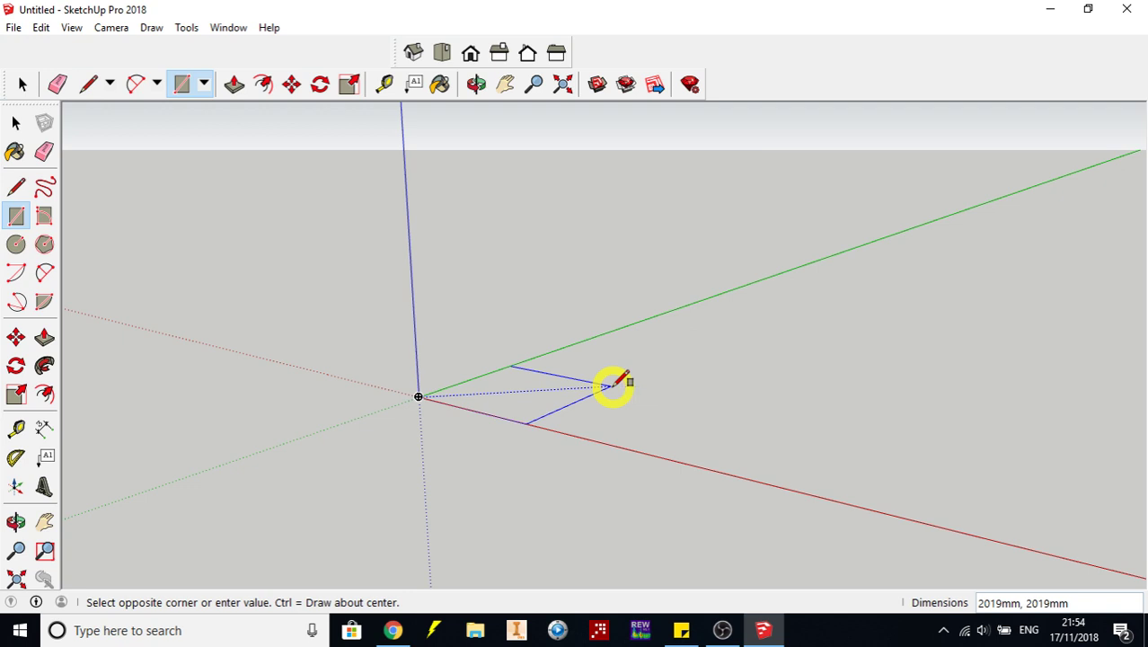
text(9)
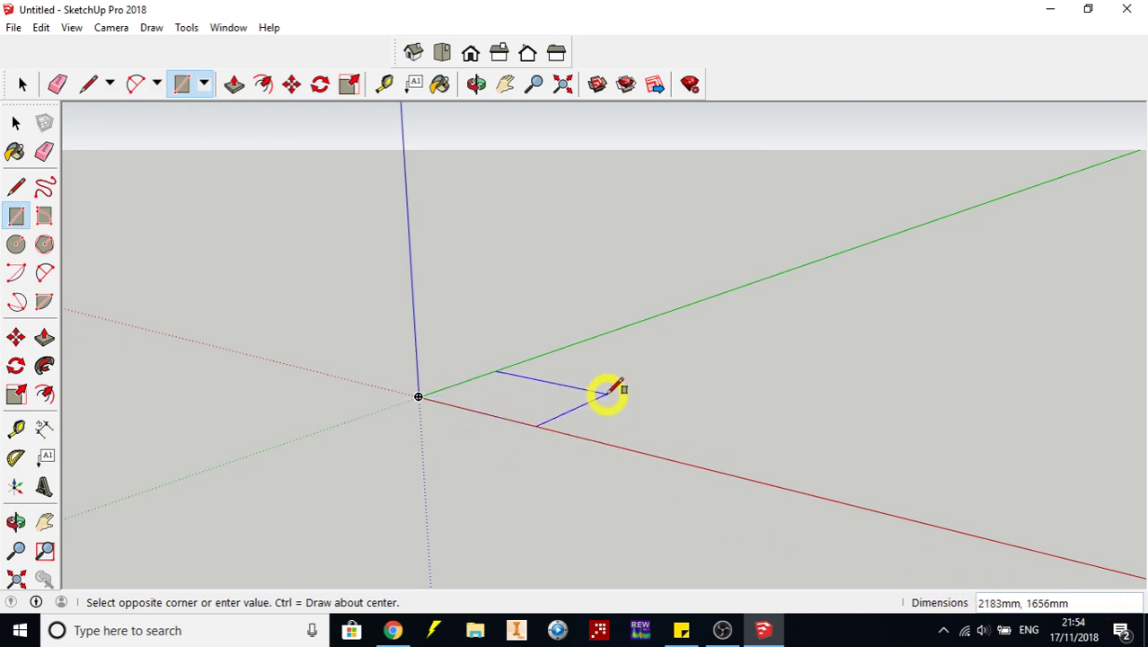
text(9000,9000)
key(Return)
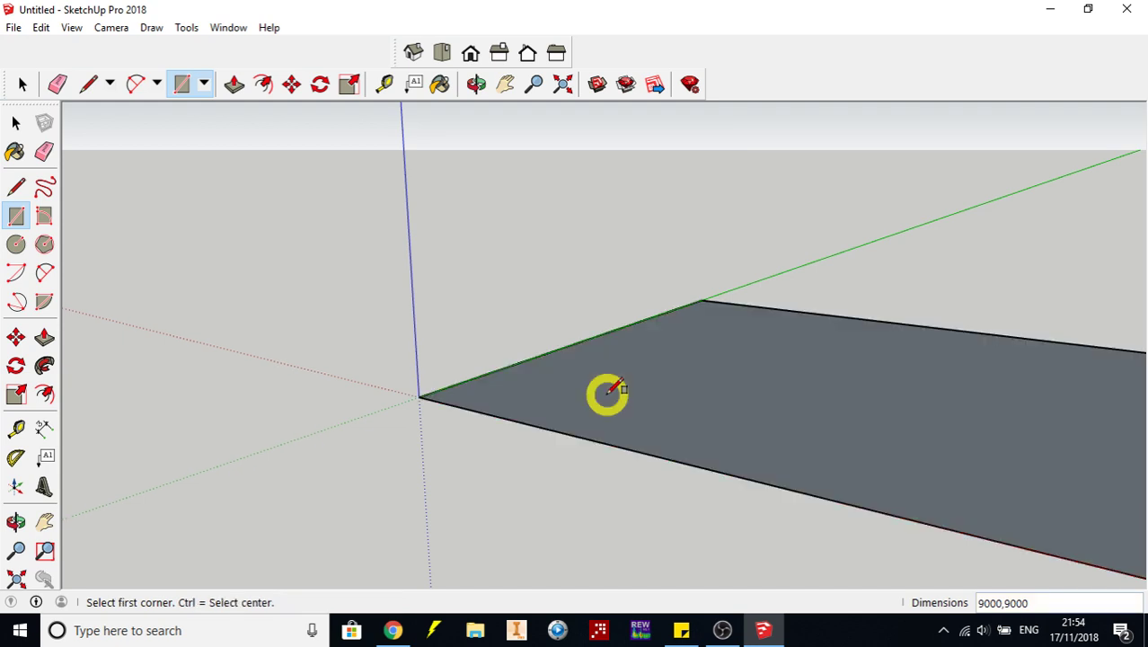
Push/Pull the square ground face upward by 11000 mm to form a box
scroll(849, 395, down, 4)
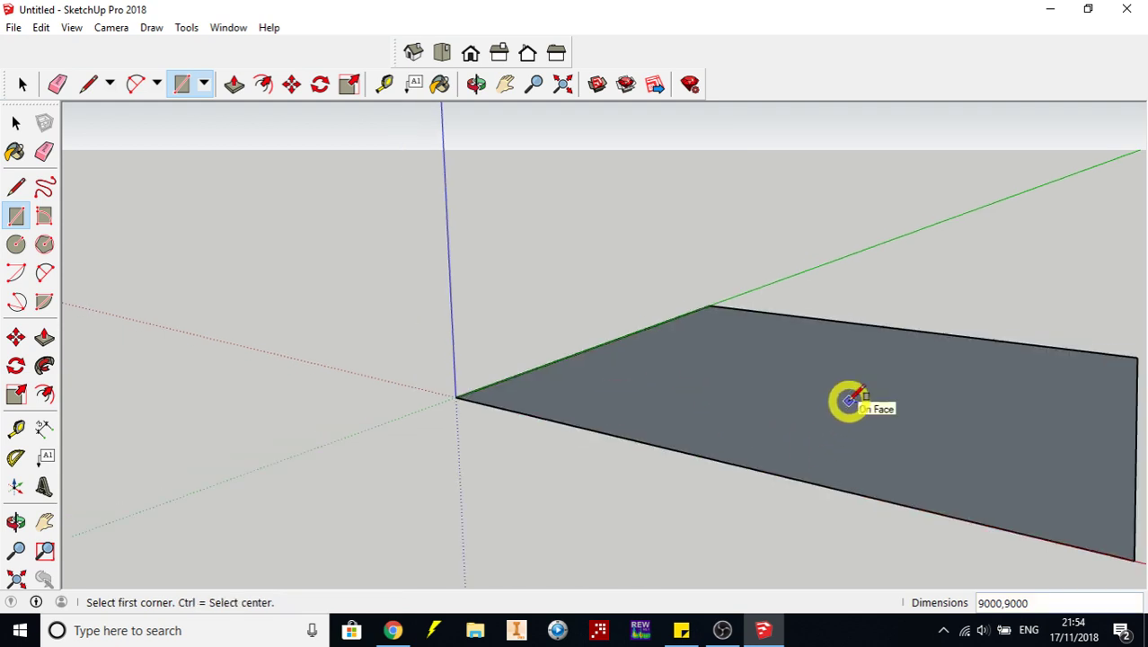
scroll(850, 396, down, 8)
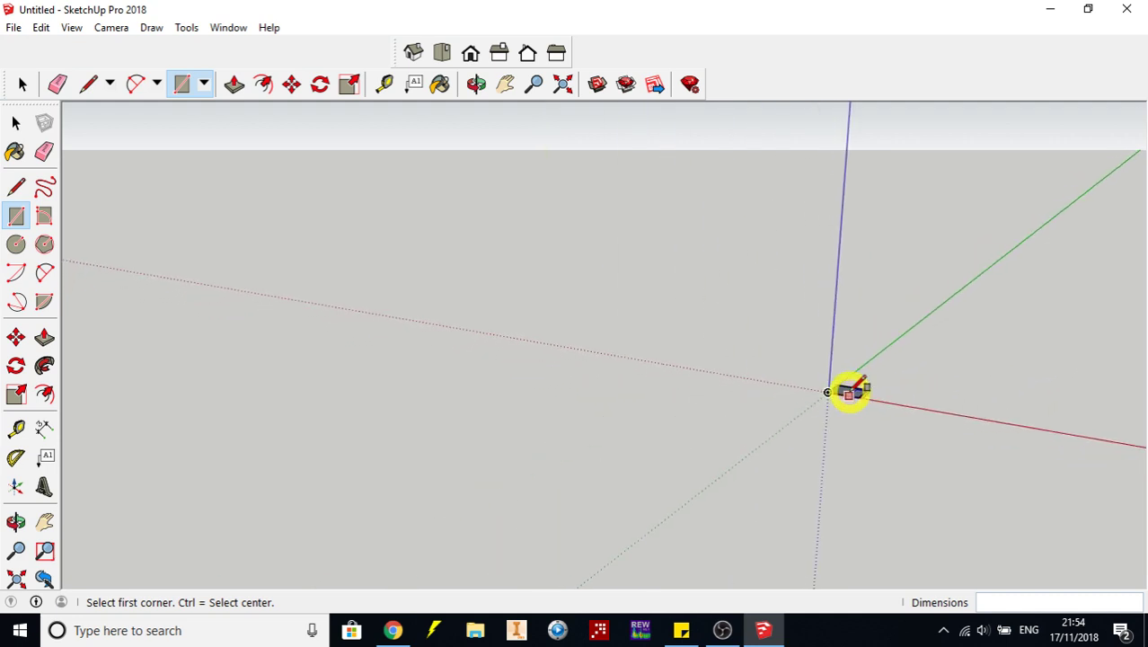
scroll(852, 391, up, 3)
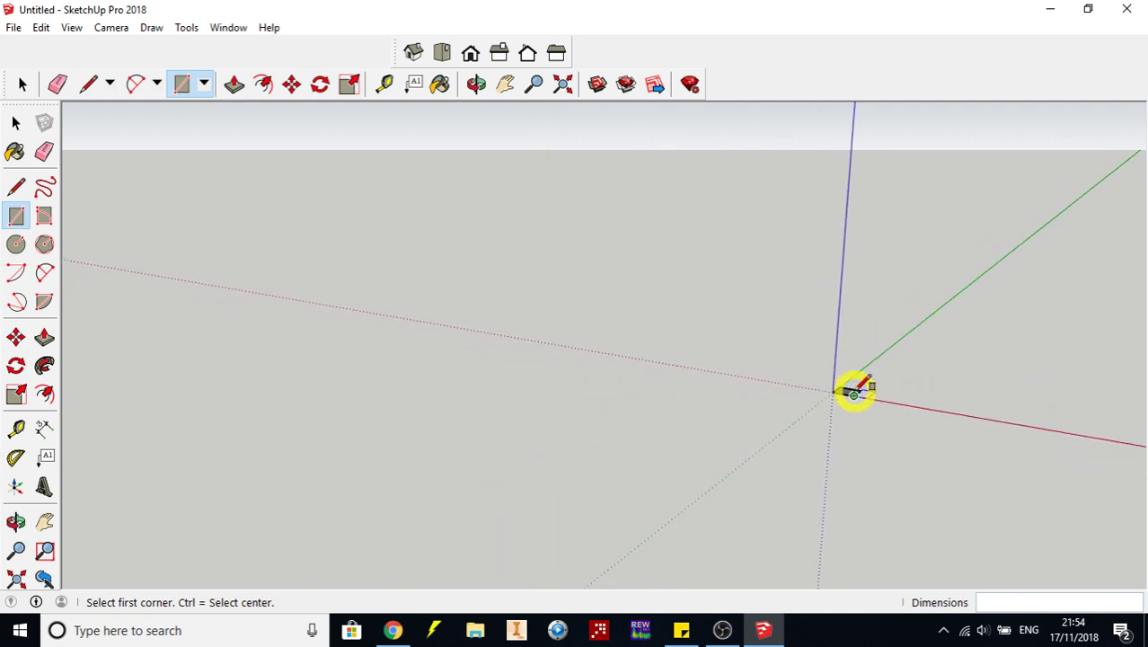
scroll(851, 391, up, 6)
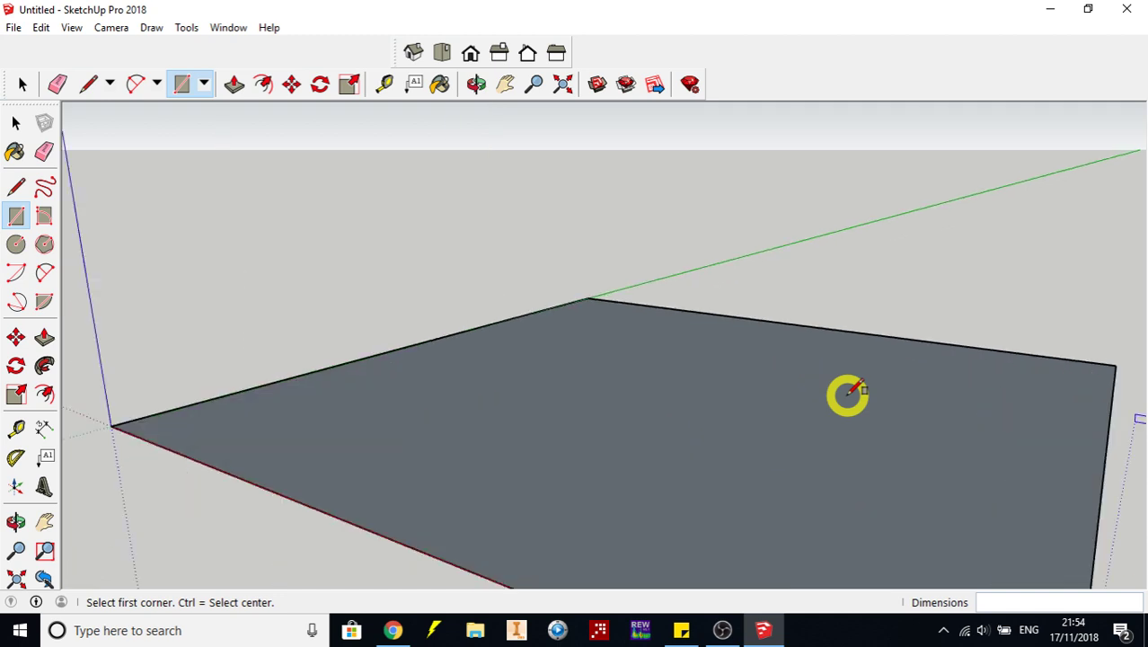
scroll(849, 391, down, 2)
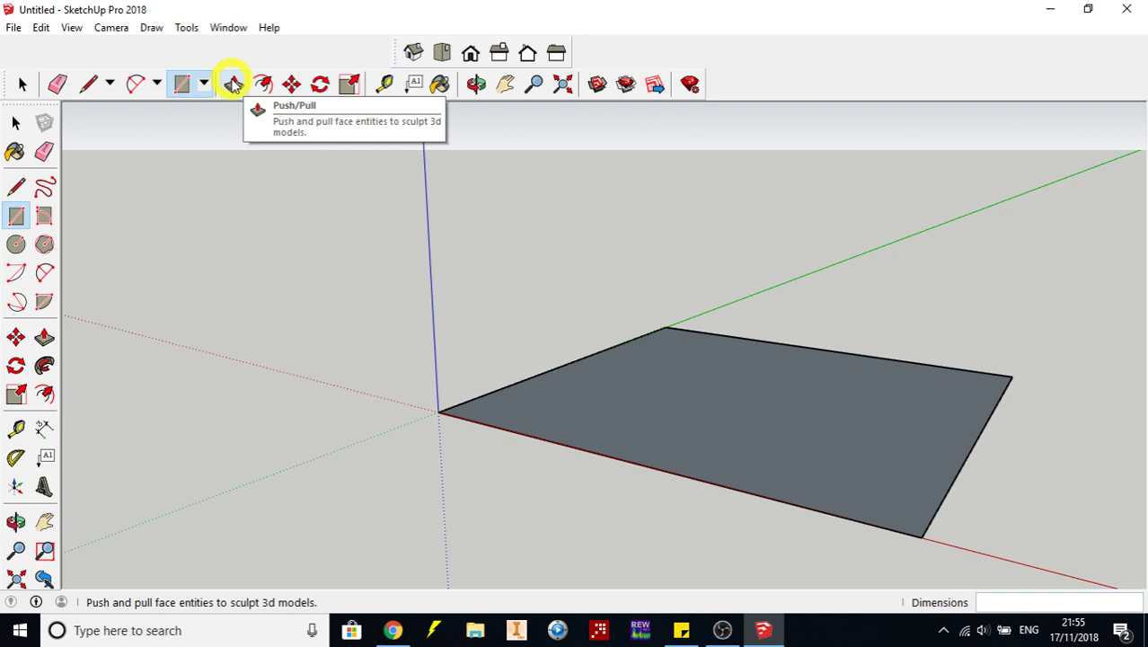
click(234, 83)
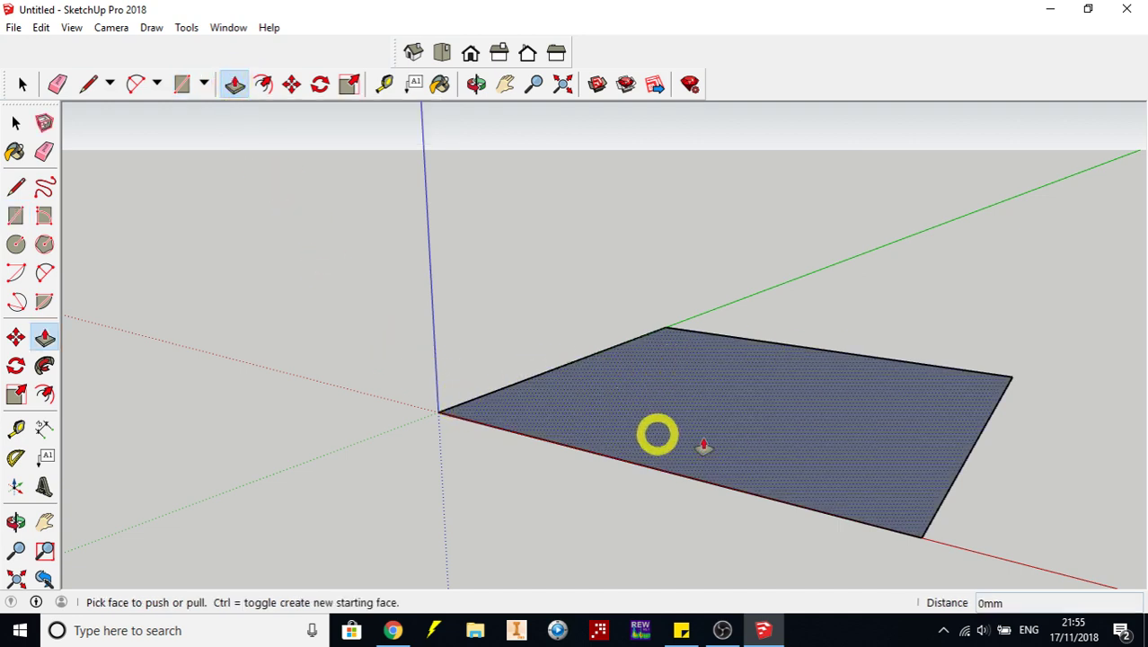
click(717, 400)
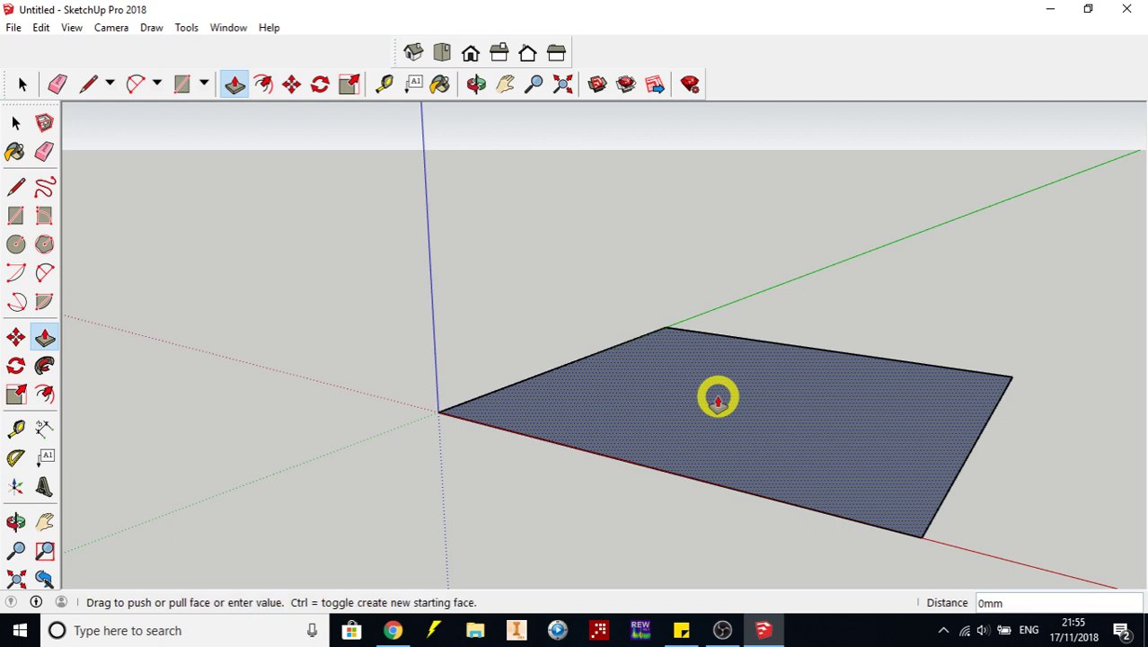
drag(718, 399, 762, 267)
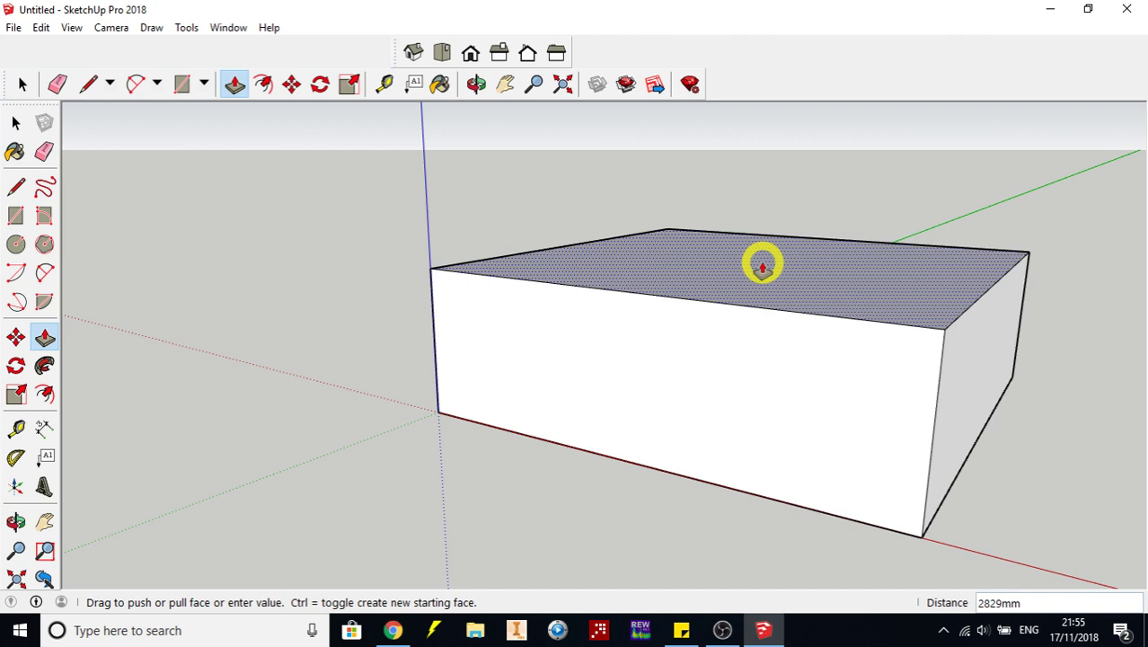
mouse_move(761, 267)
mouse_down()
mouse_move(758, 325)
mouse_move(757, 276)
mouse_move(754, 289)
mouse_move(778, 256)
mouse_up()
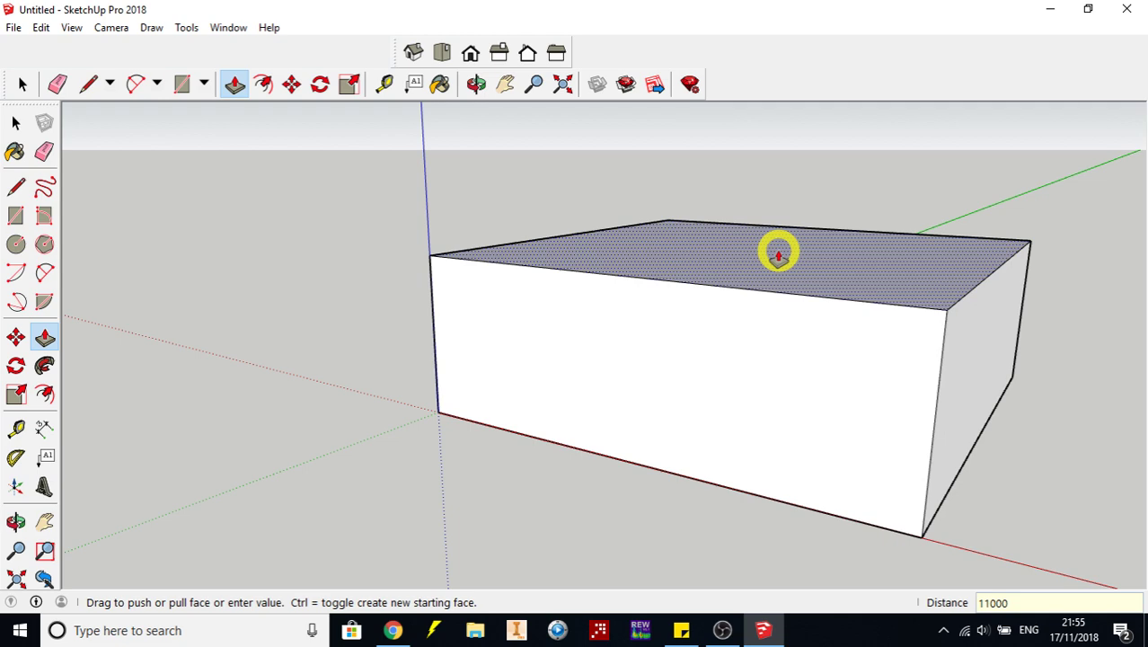
key(Return)
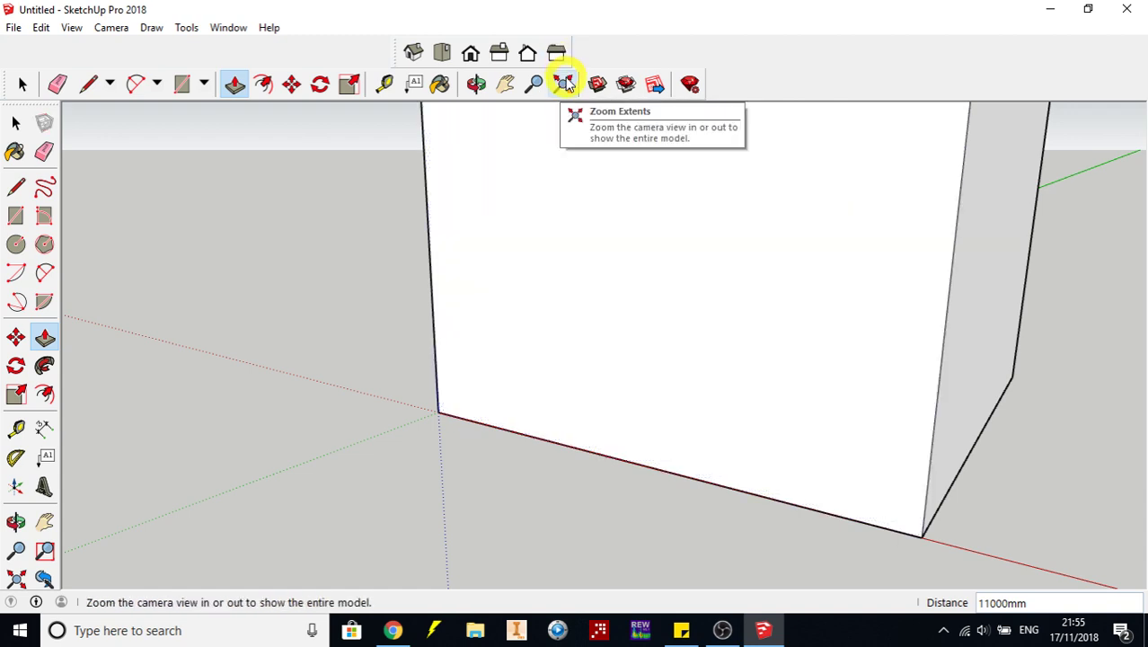
Fit the whole box in view and orbit upward to look at it from above
click(564, 83)
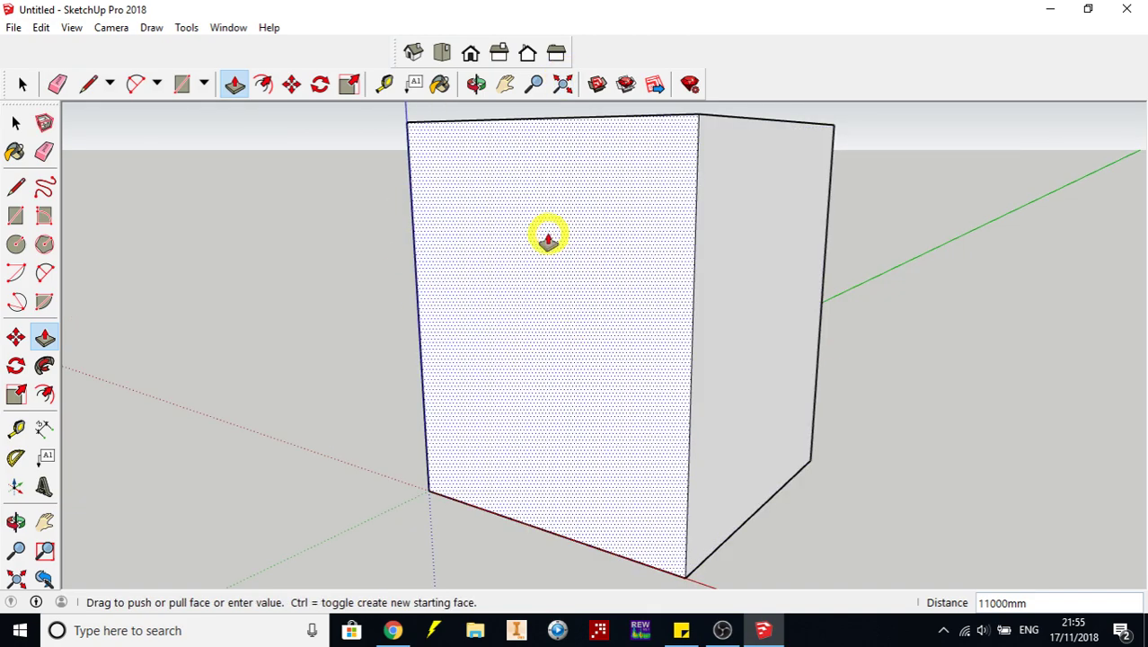
click(477, 84)
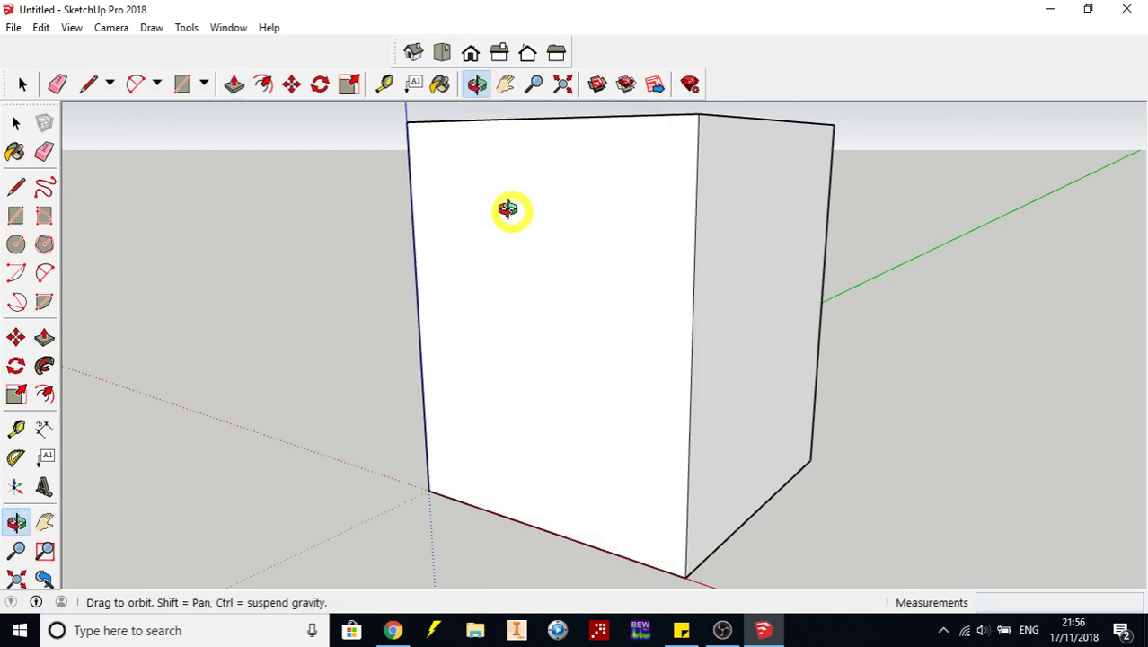
drag(508, 208, 511, 326)
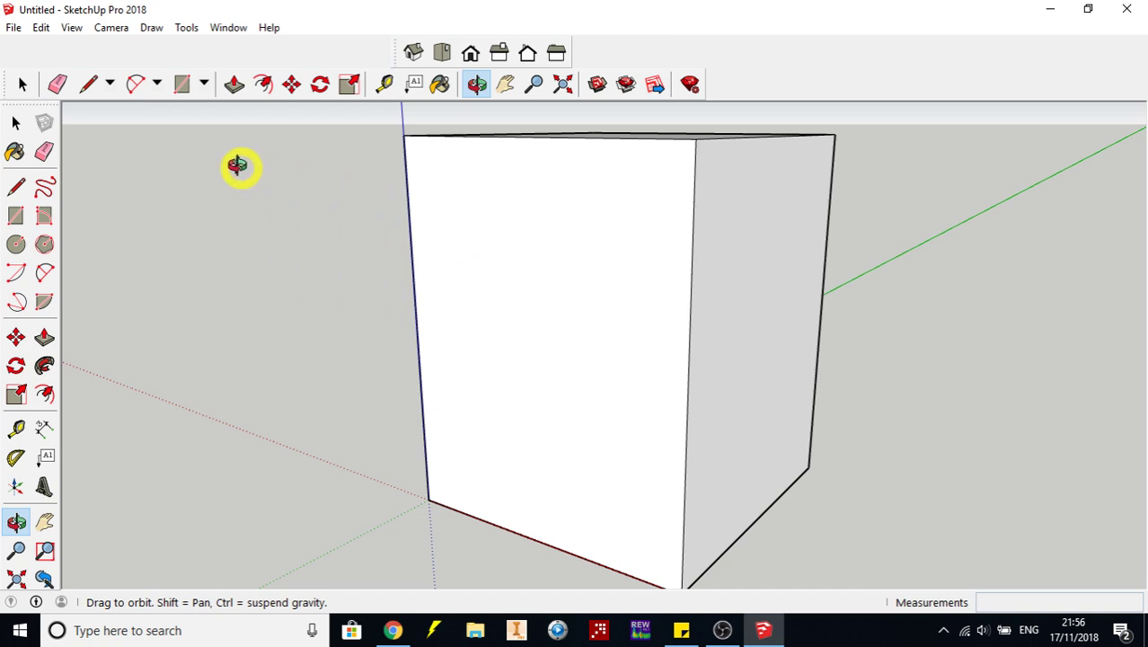
Draw a sloping line about 5315 mm long on the front face, from the top edge's midpoint down to the right vertical edge
click(90, 84)
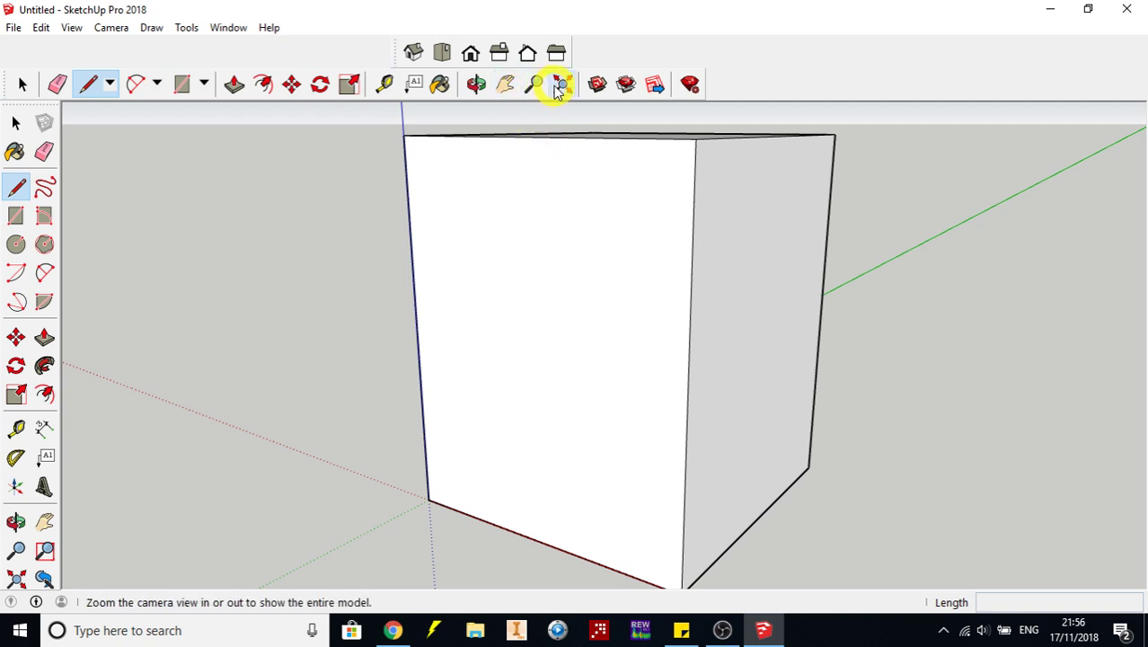
click(476, 83)
drag(468, 124, 510, 184)
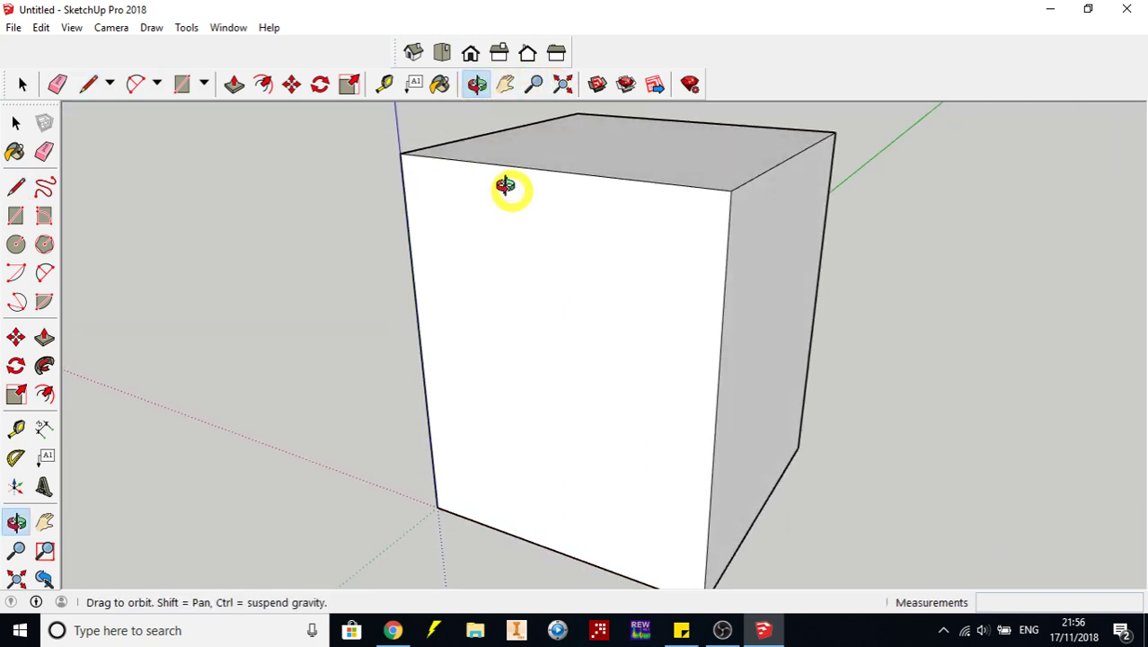
click(89, 90)
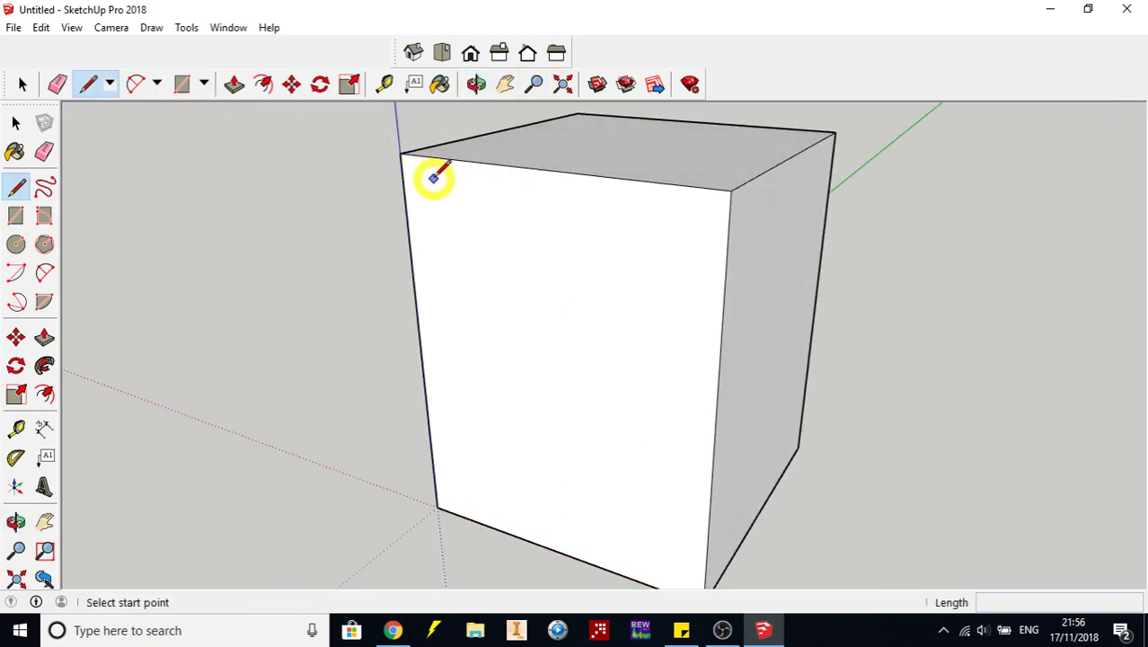
click(547, 170)
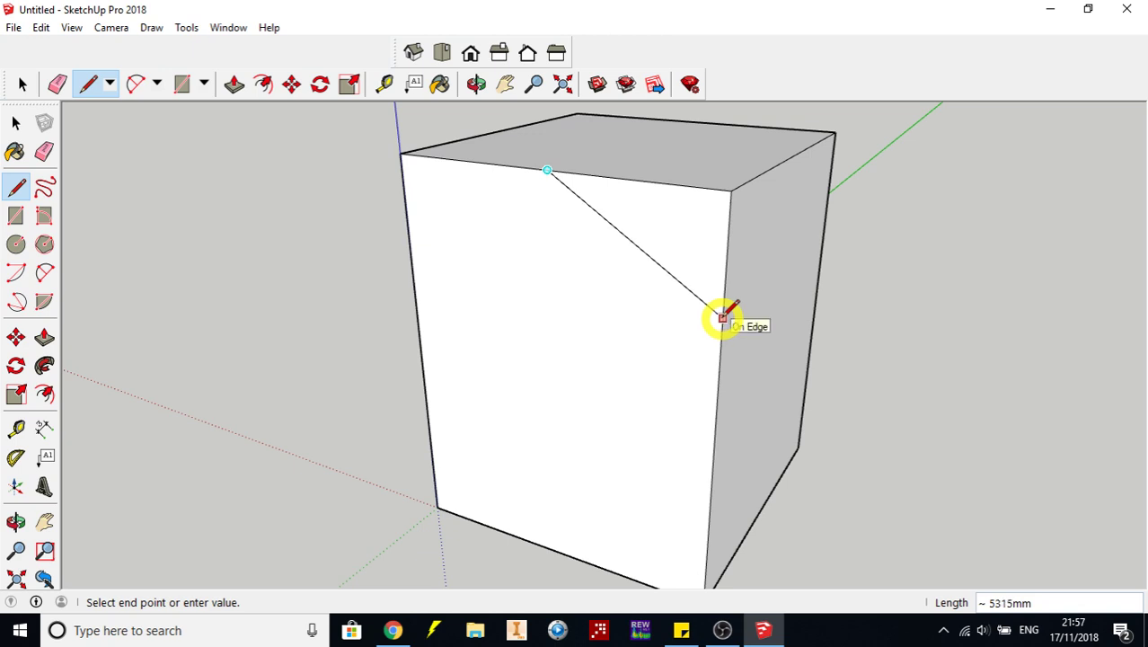
click(723, 316)
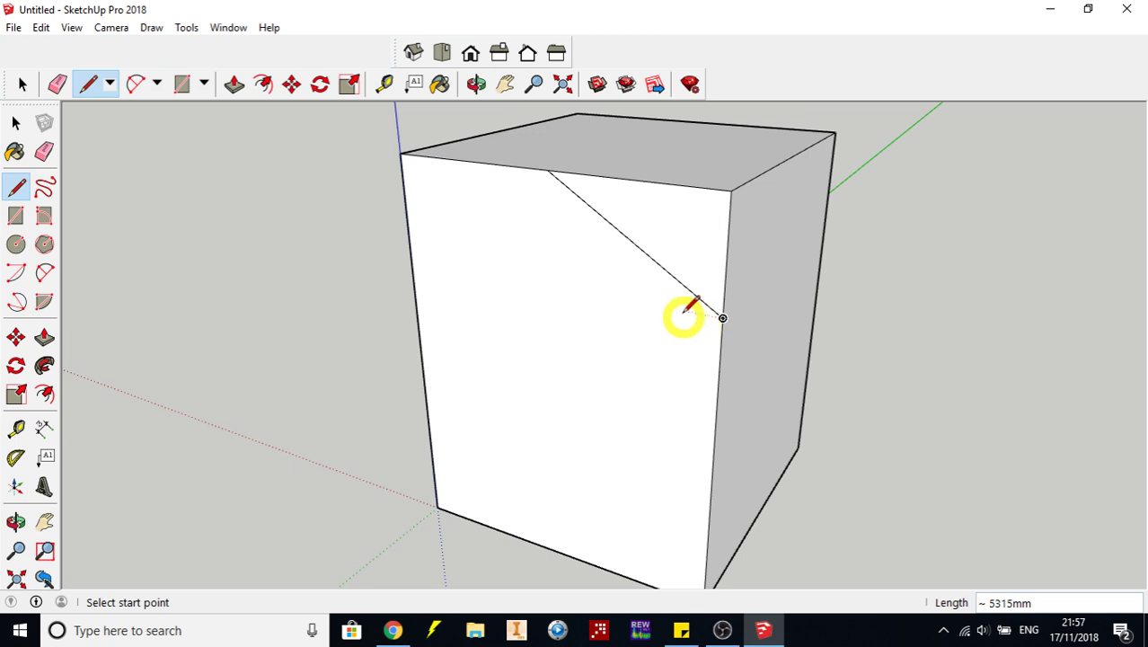
Draw a matching sloping line about 5315 mm long from the front face's top midpoint down to the left vertical edge
click(477, 83)
drag(502, 205, 575, 238)
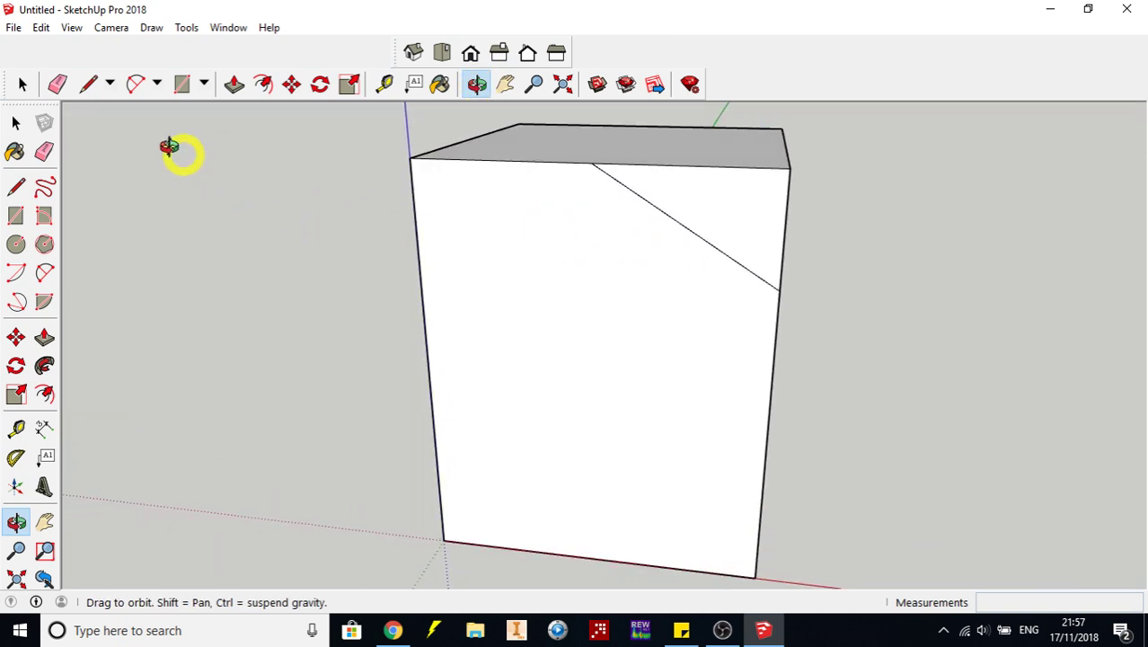
click(92, 86)
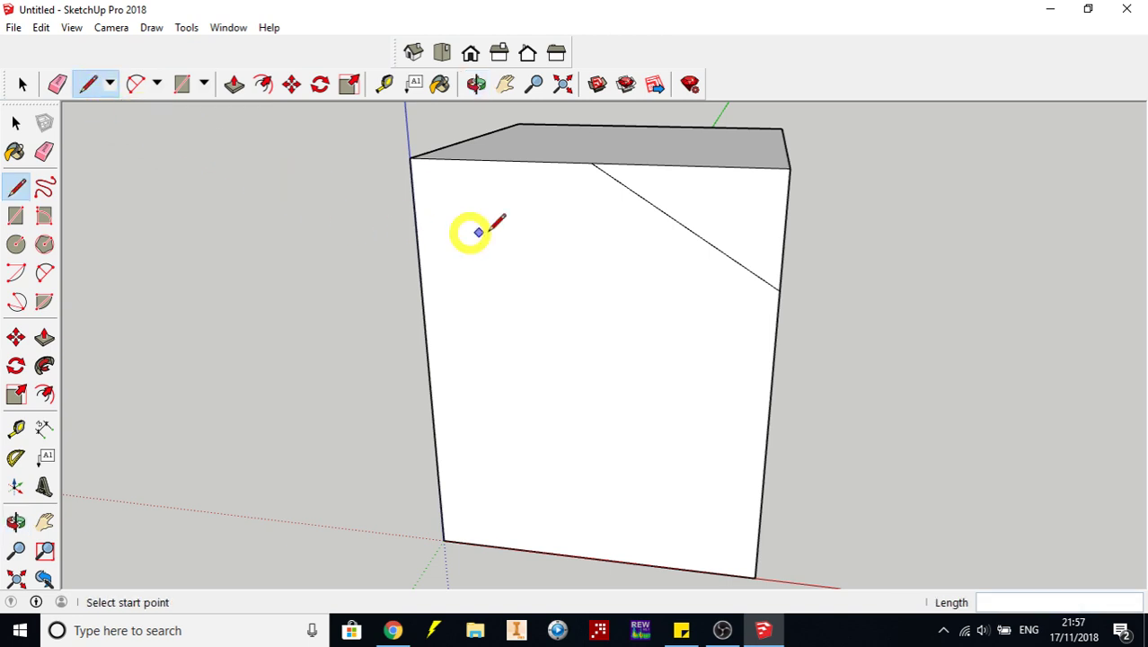
click(590, 162)
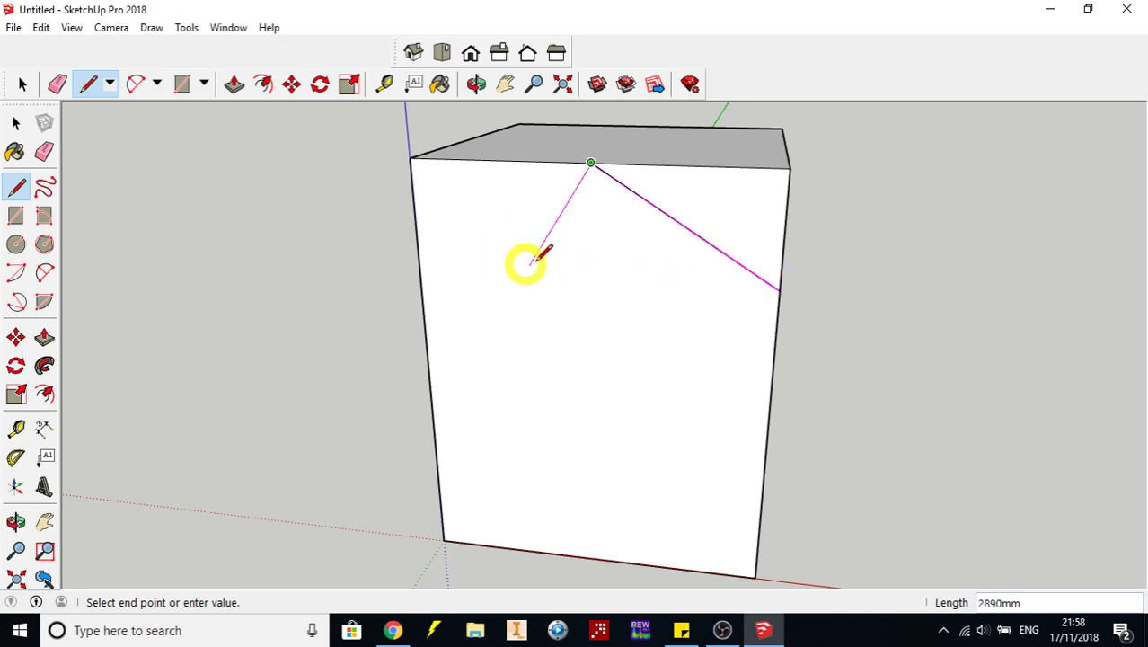
click(420, 270)
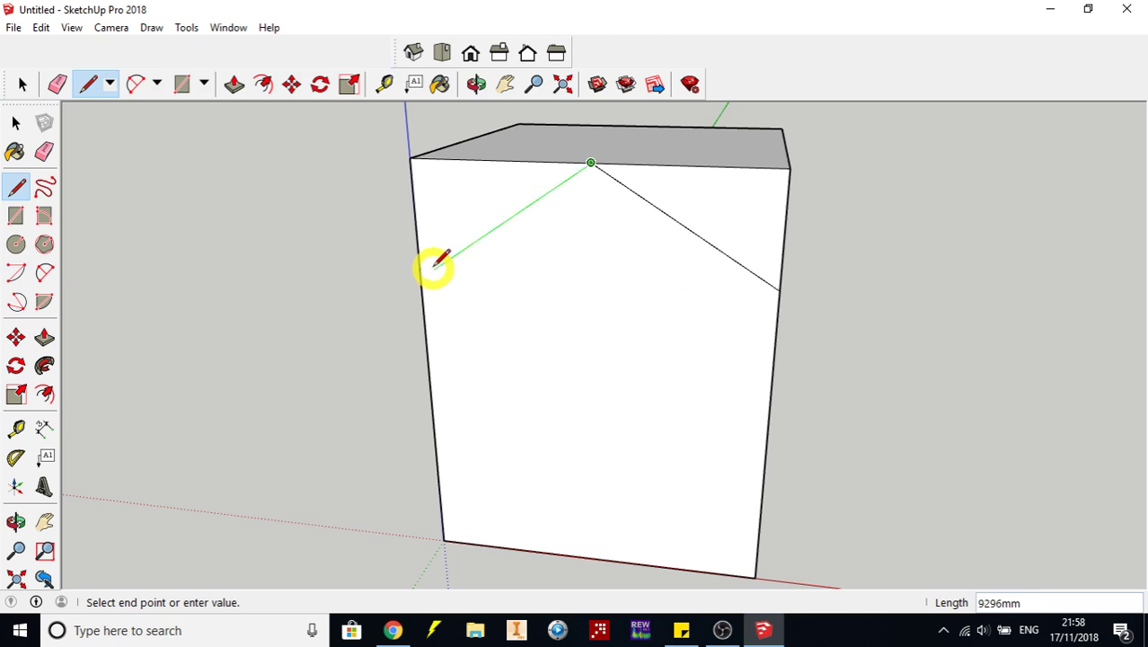
click(418, 270)
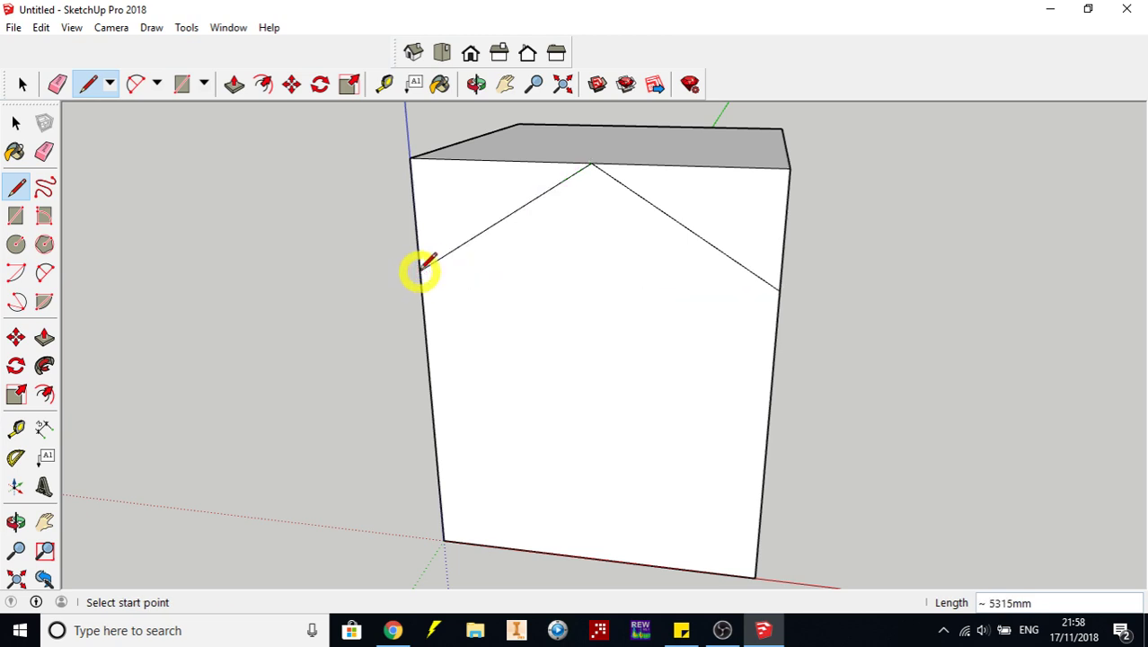
Examine the two roof-slope lines on the box from straight ahead and from a raised three-quarter view
click(477, 93)
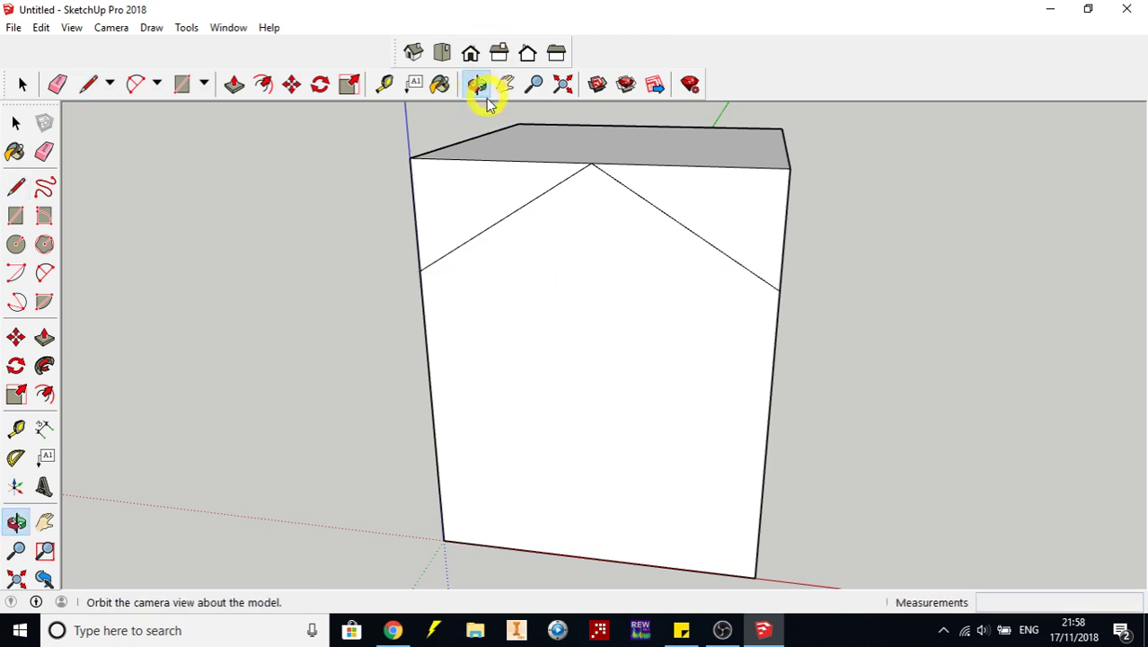
drag(715, 253, 763, 195)
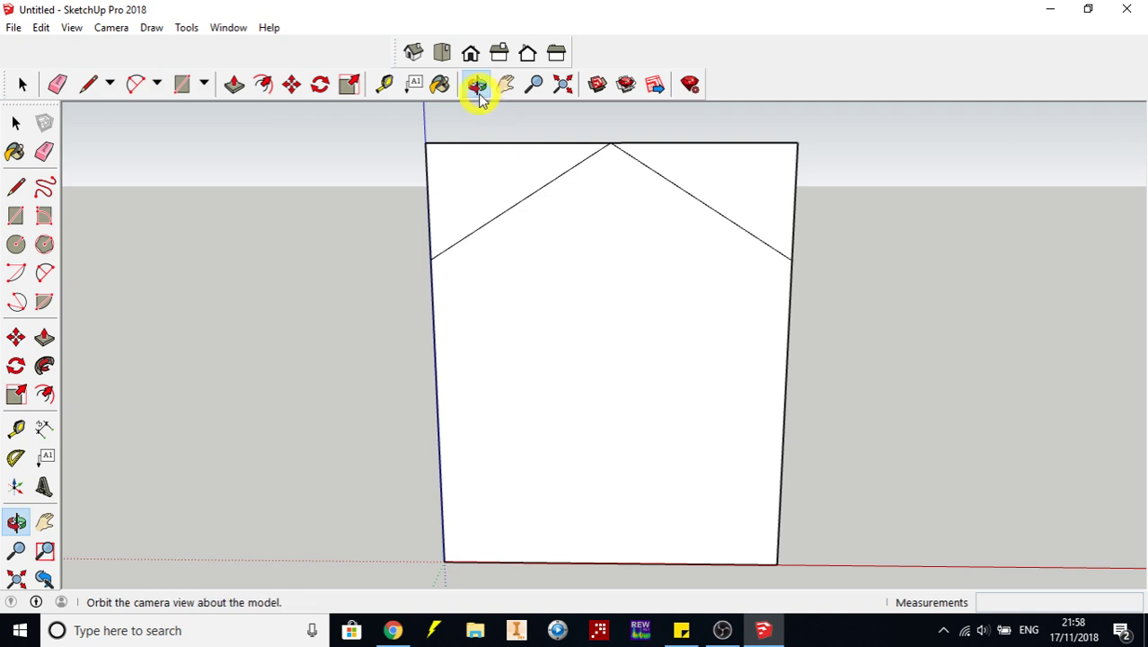
drag(634, 249, 525, 246)
scroll(514, 235, up, 3)
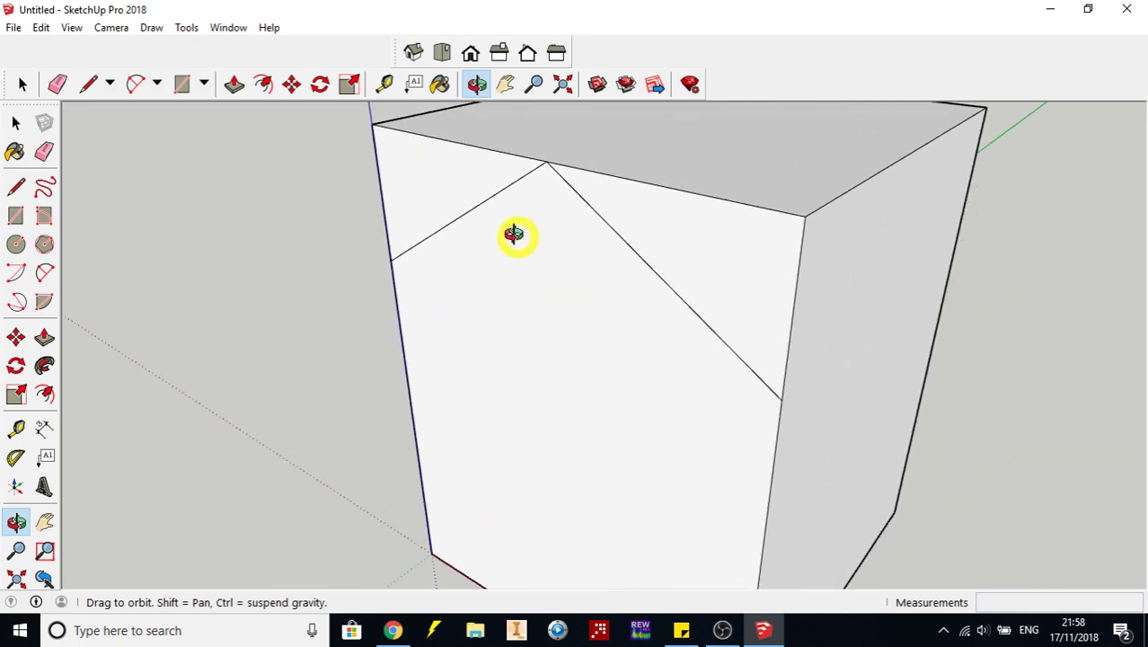
scroll(513, 234, down, 3)
scroll(514, 234, up, 3)
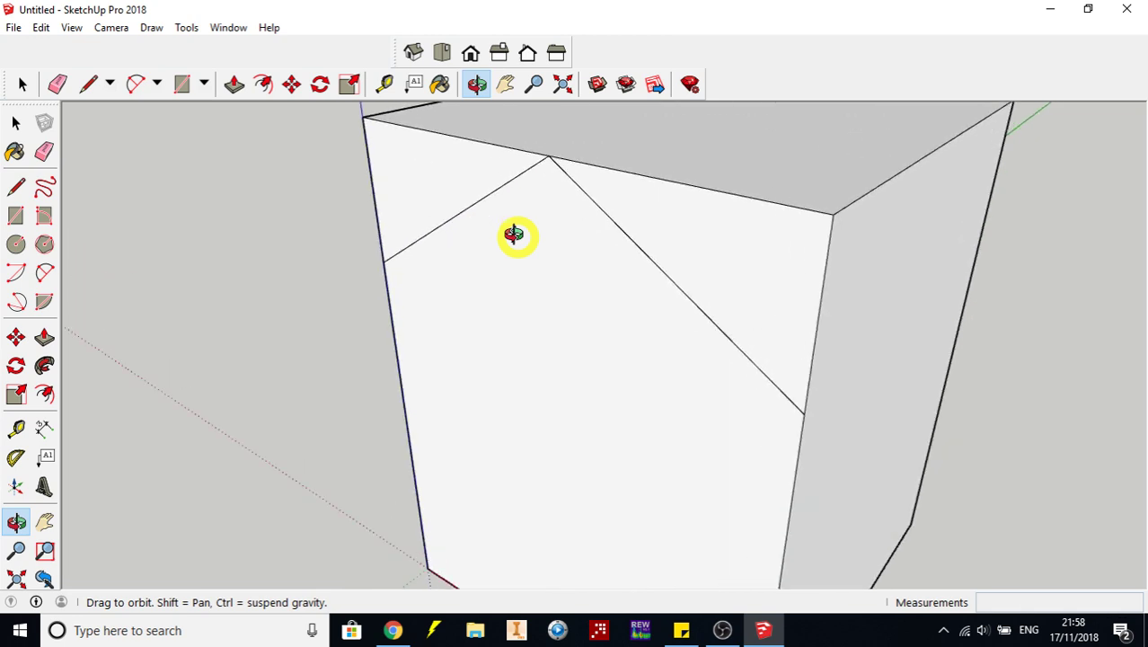
scroll(513, 234, down, 3)
scroll(514, 235, up, 1)
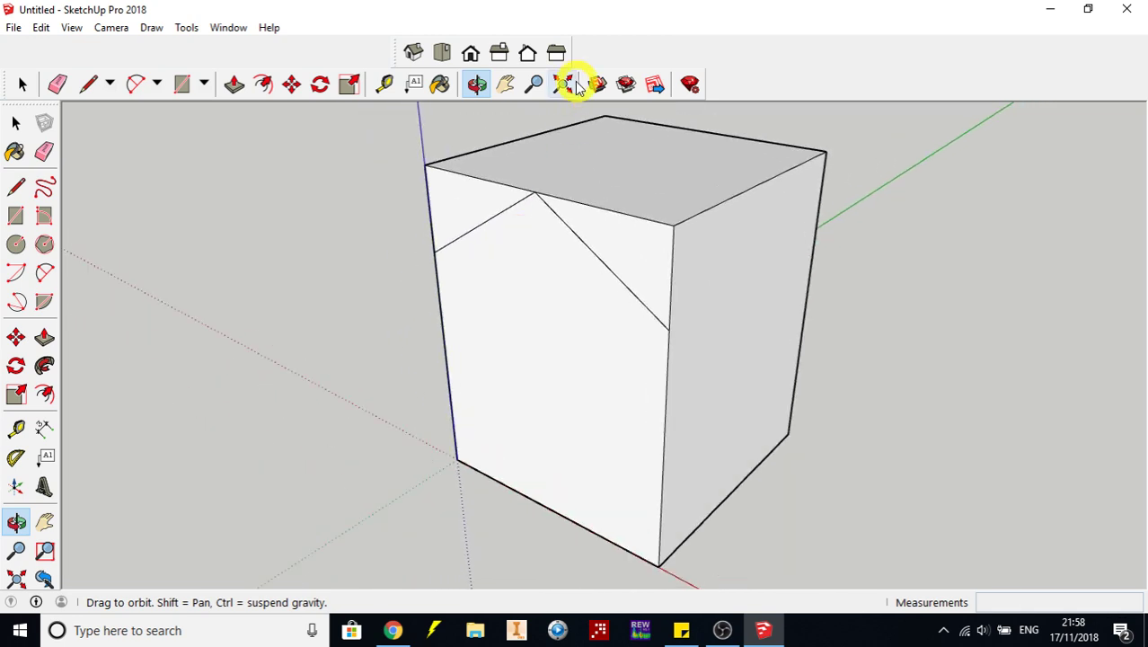
Push/Pull the front face's right corner triangle back 9000 mm through the box to cut the right roof slope
click(234, 85)
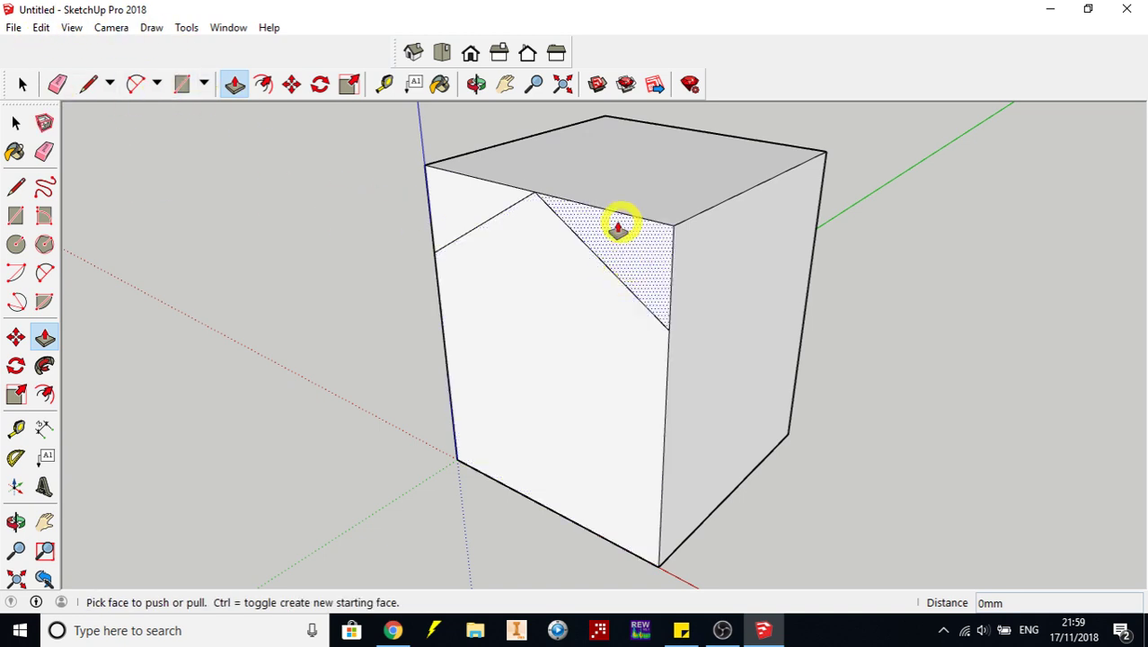
click(42, 28)
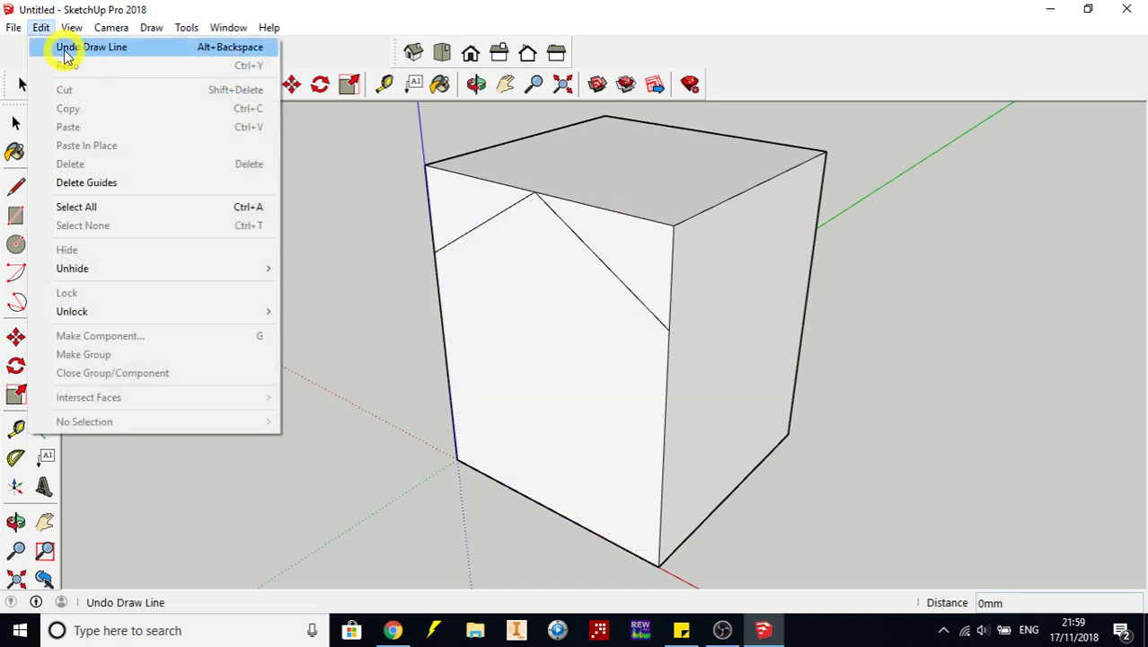
click(42, 28)
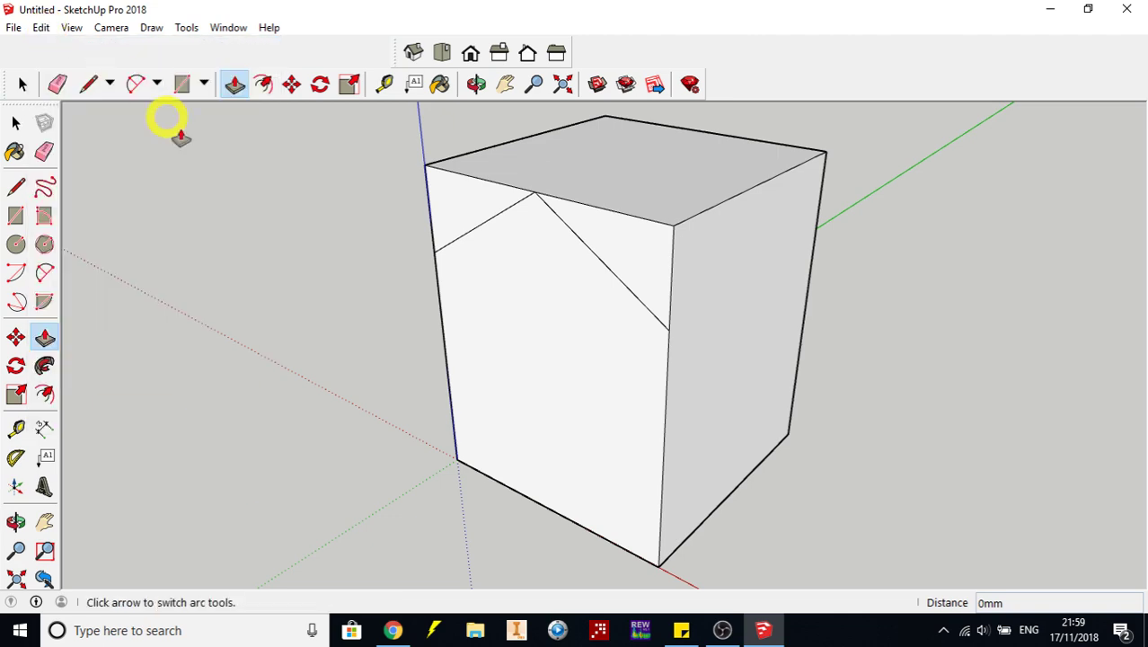
click(634, 258)
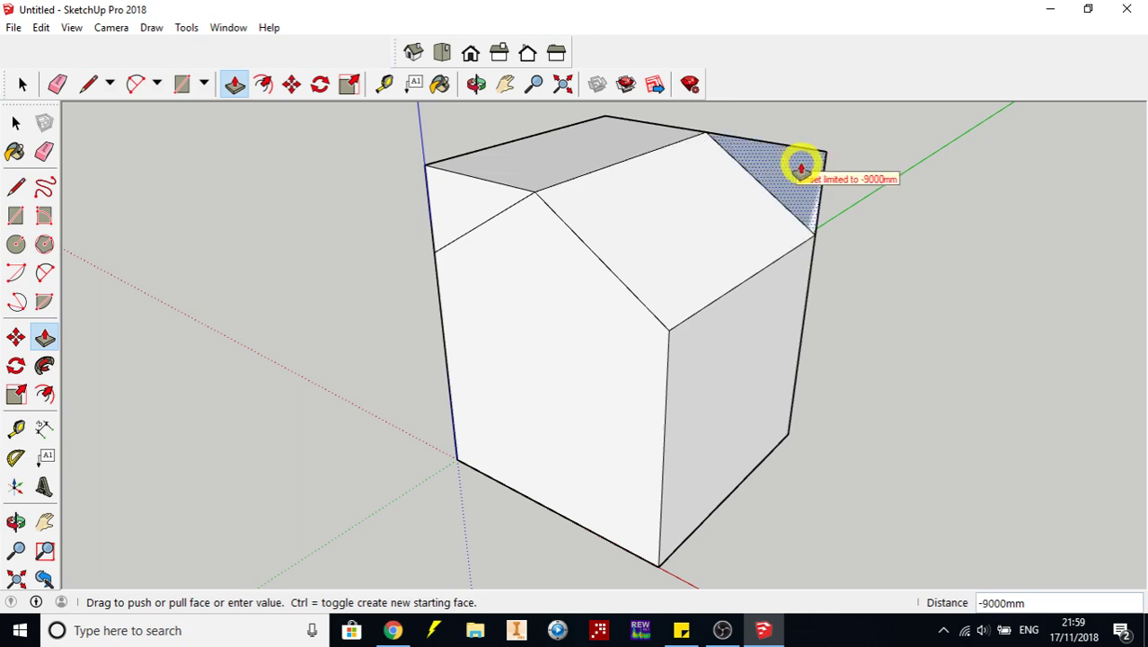
click(800, 169)
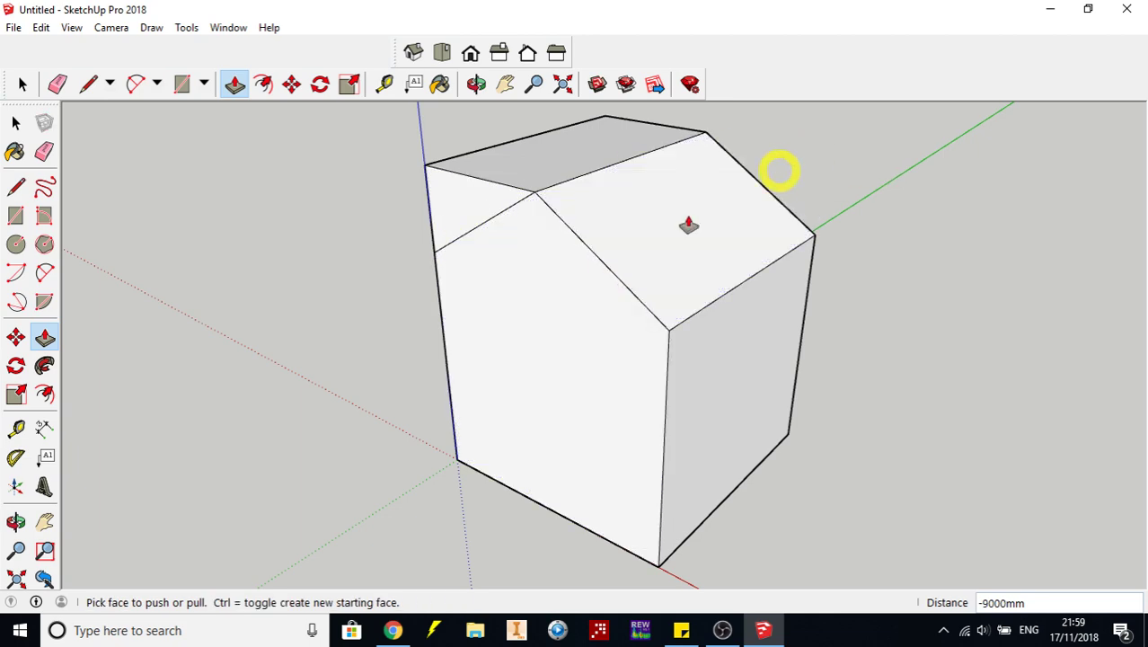
Push/Pull the front face's left corner triangle back 9000 mm through the box to cut the left roof slope
click(477, 83)
drag(525, 269, 884, 260)
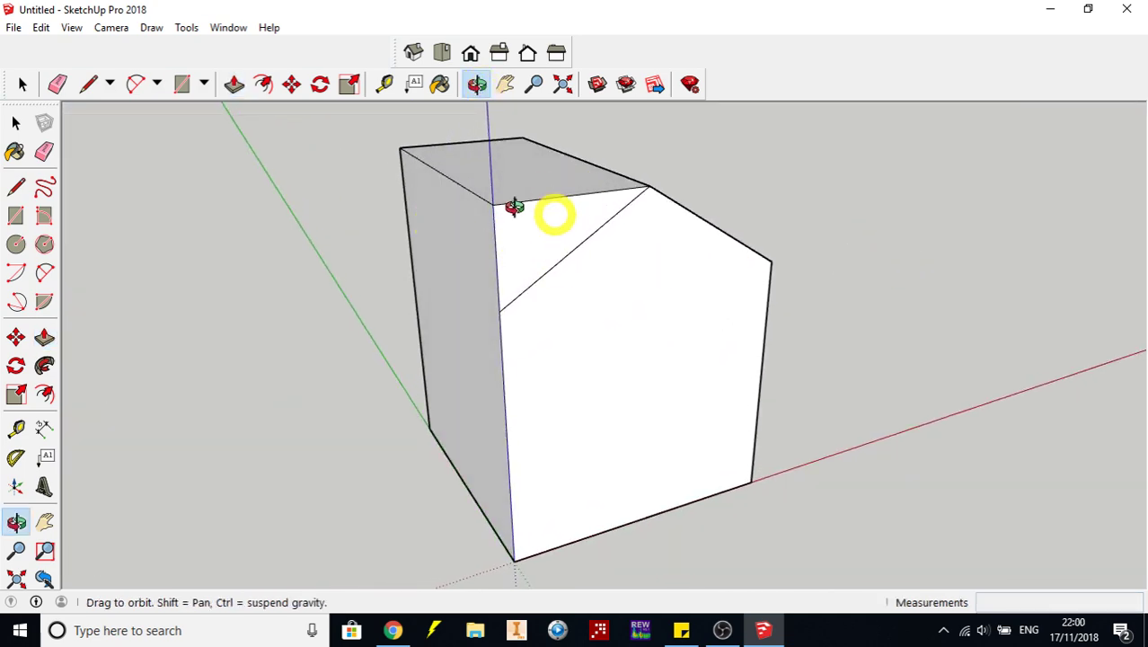
click(232, 85)
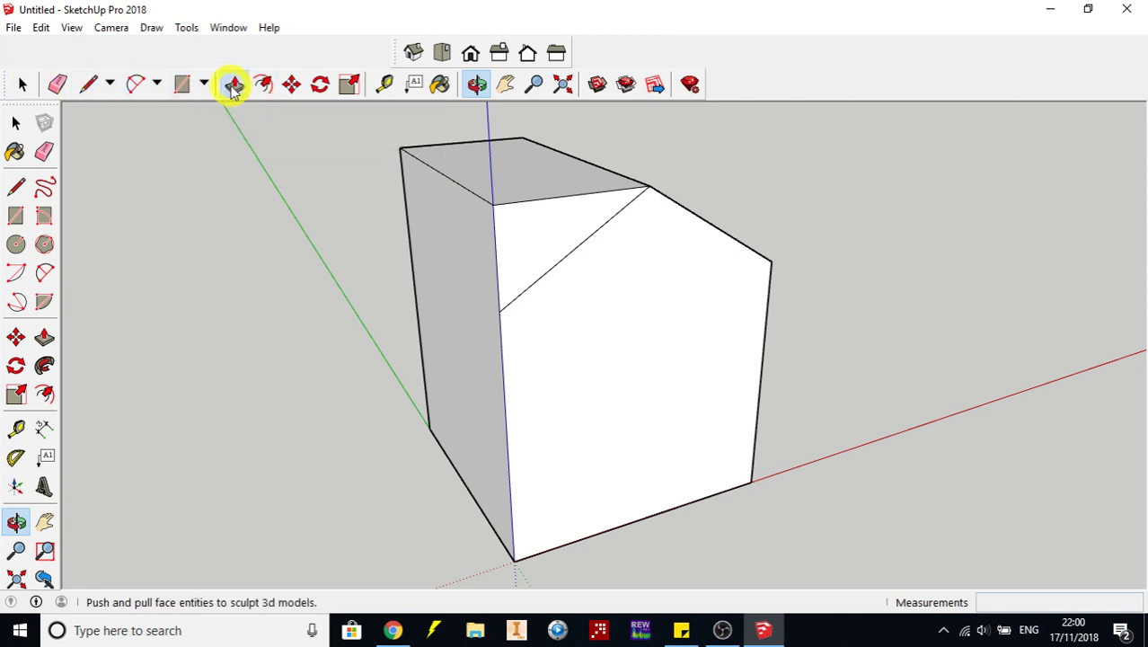
click(529, 244)
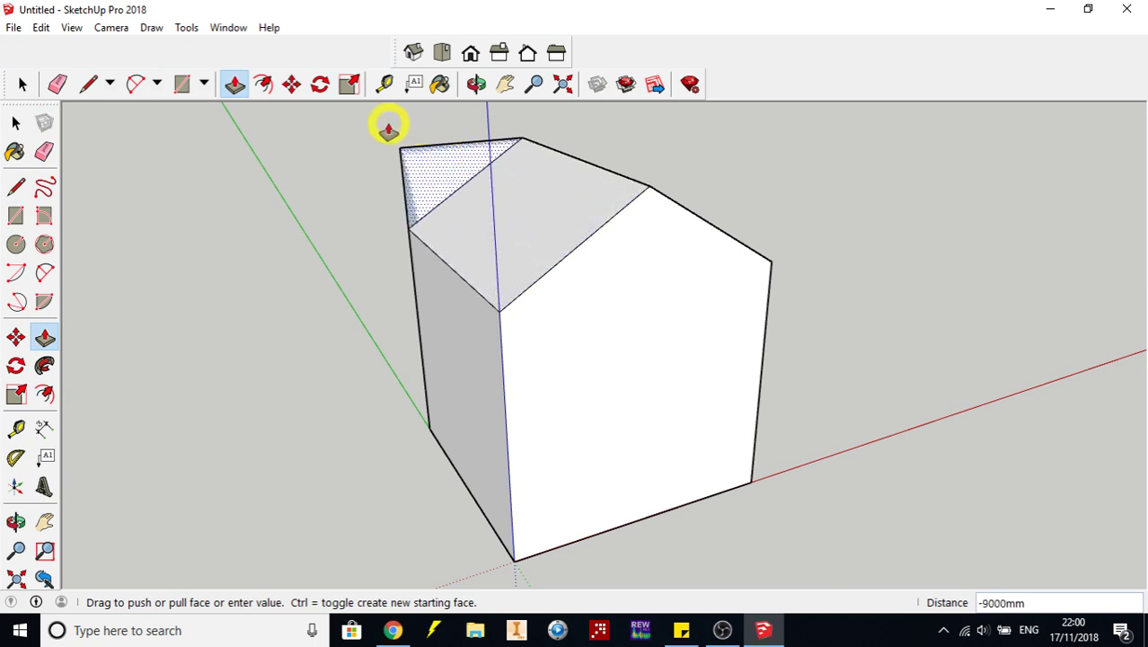
key(Escape)
Draw an upright rectangle about 747 by 3163 mm on the front face, starting at the bottom edge's midpoint
click(478, 87)
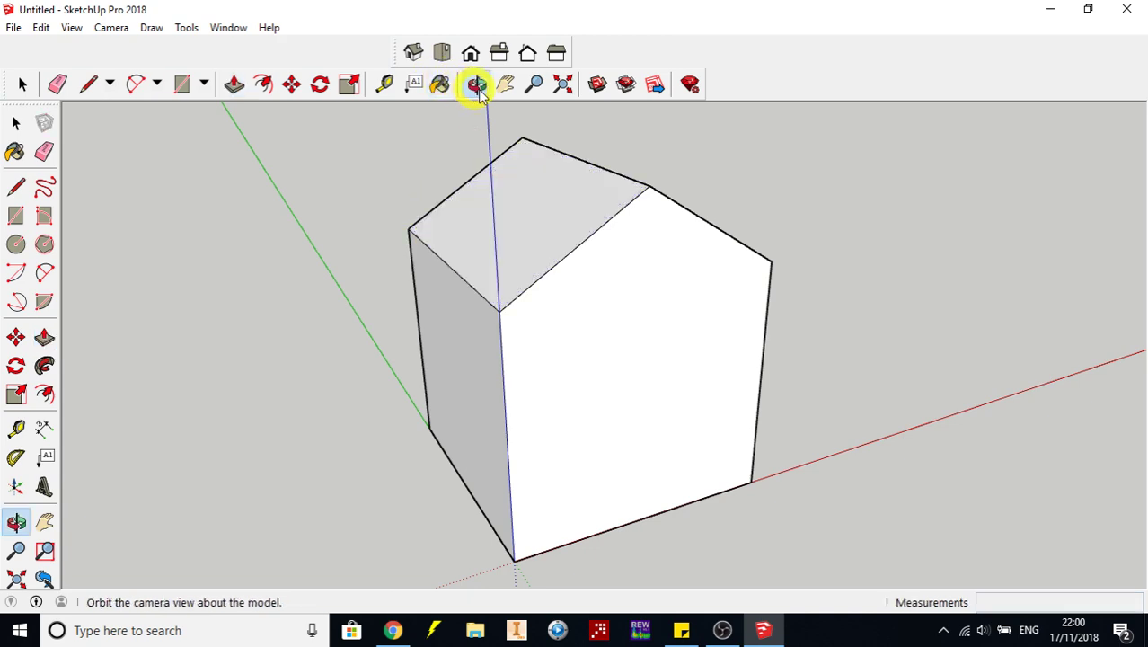
drag(661, 269, 649, 320)
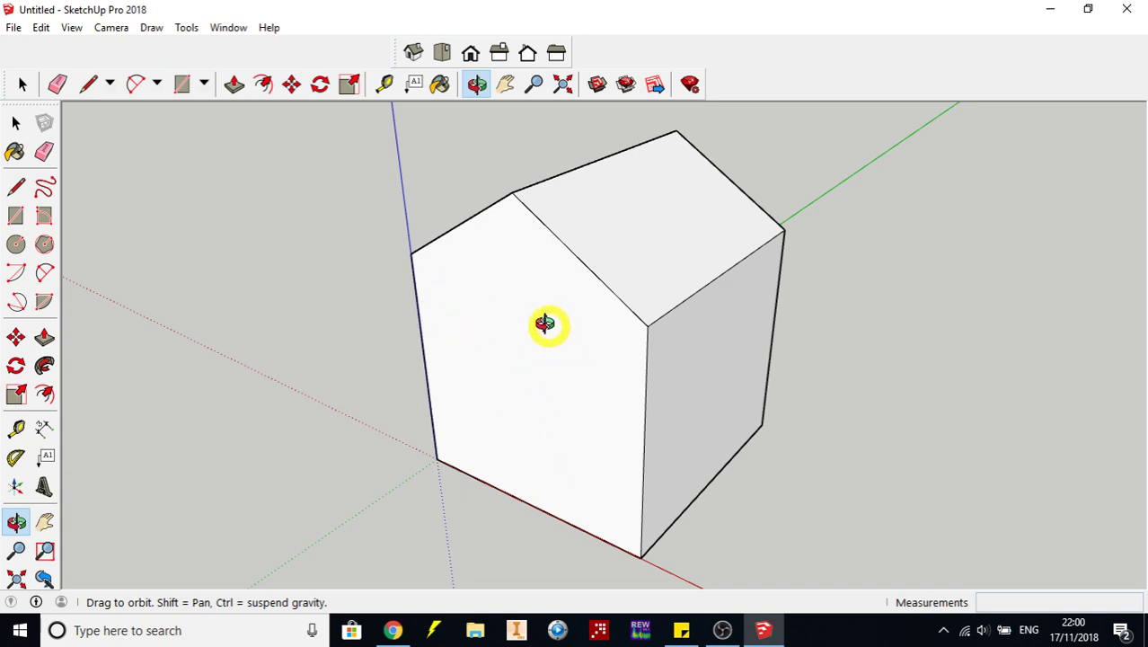
click(182, 85)
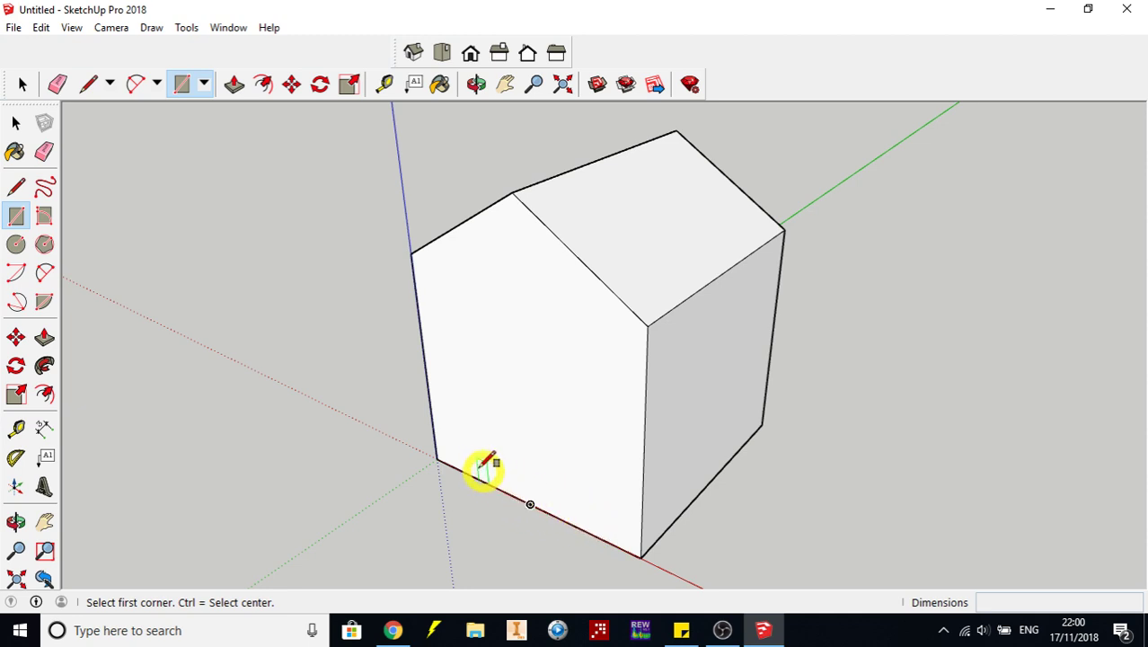
scroll(532, 508, up, 3)
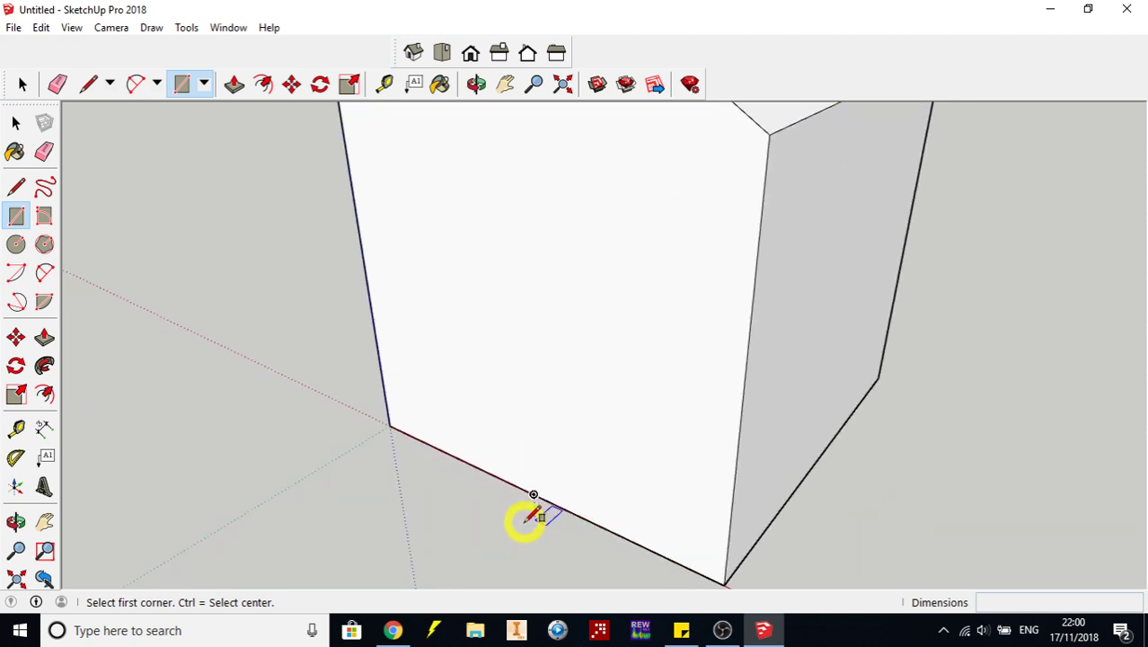
scroll(498, 409, down, 3)
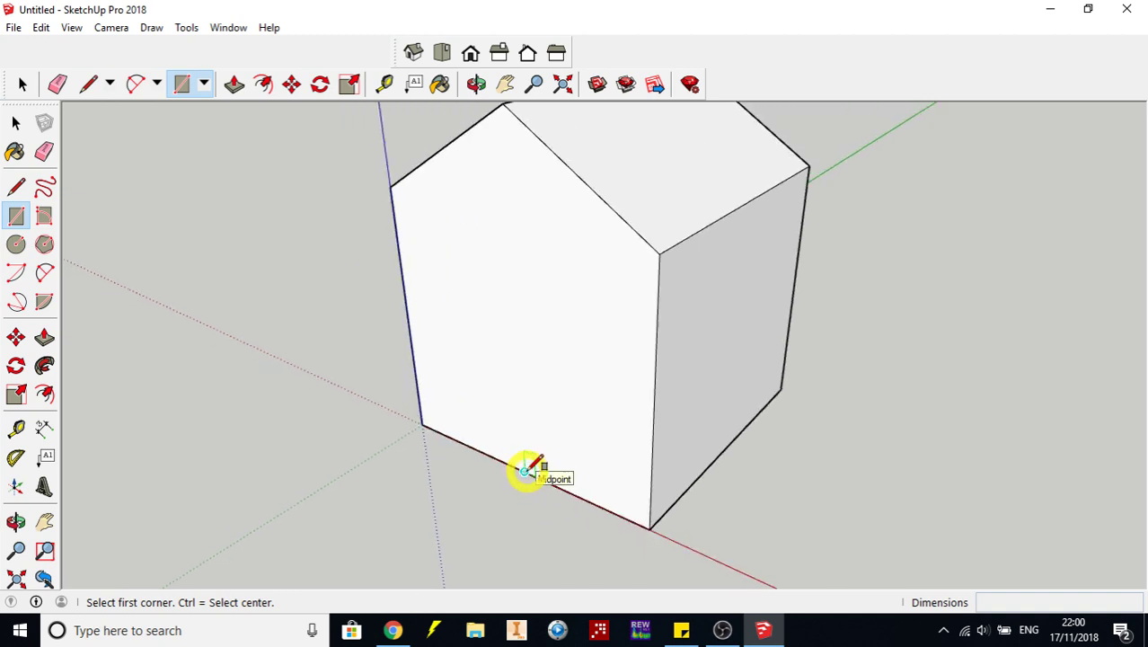
click(524, 471)
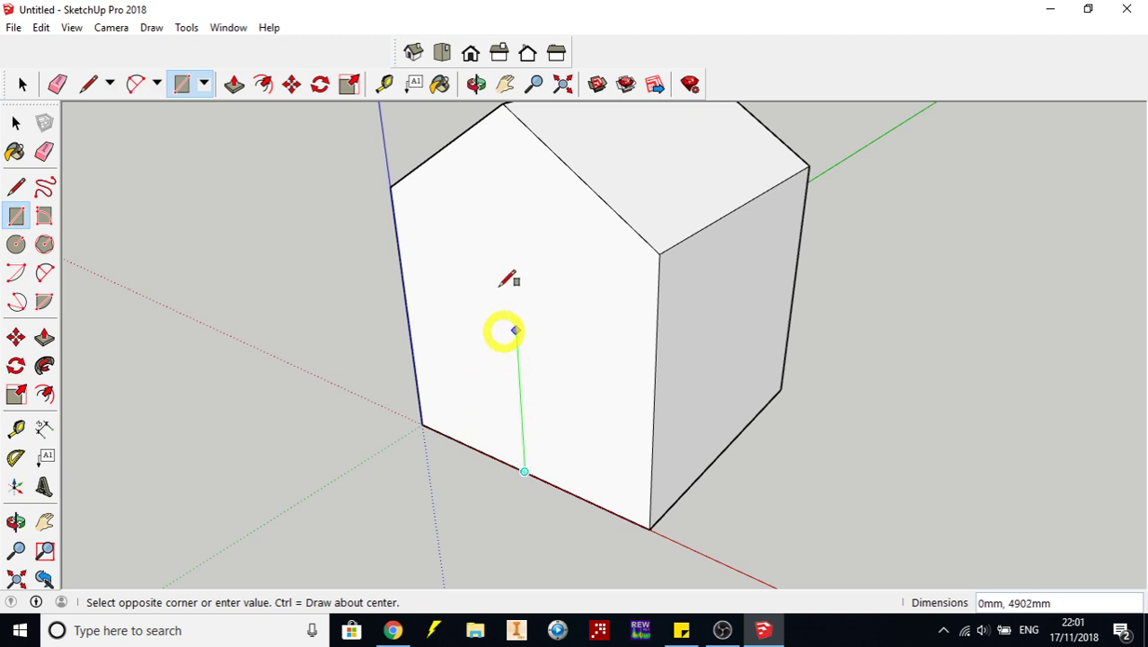
click(476, 83)
drag(513, 366, 658, 249)
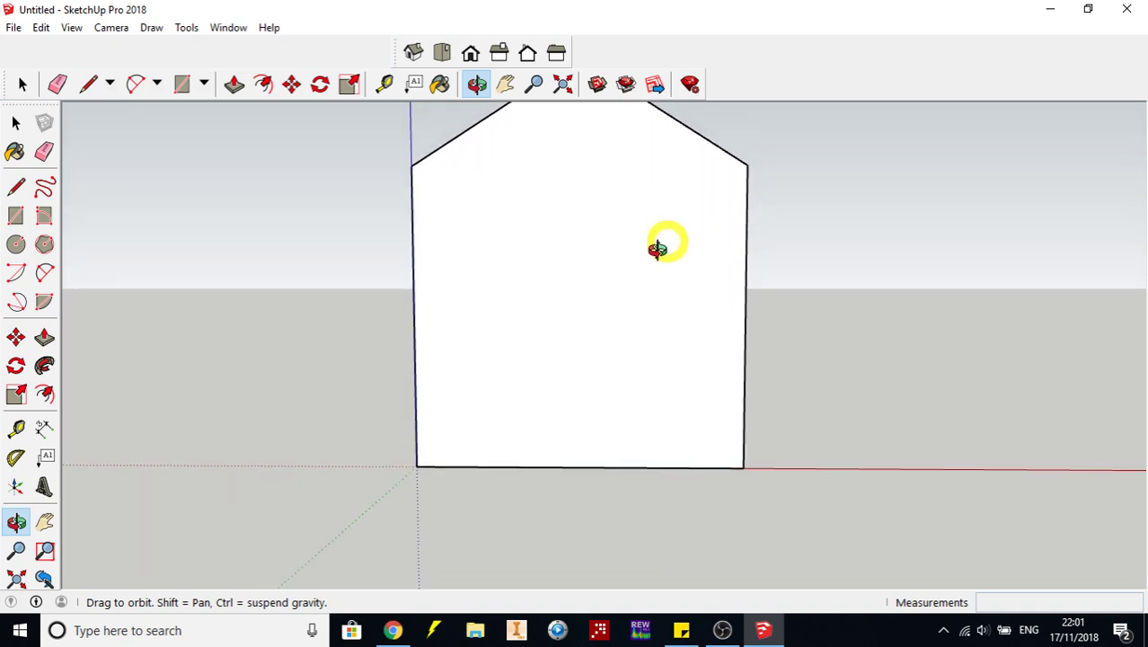
drag(562, 359, 518, 405)
click(182, 83)
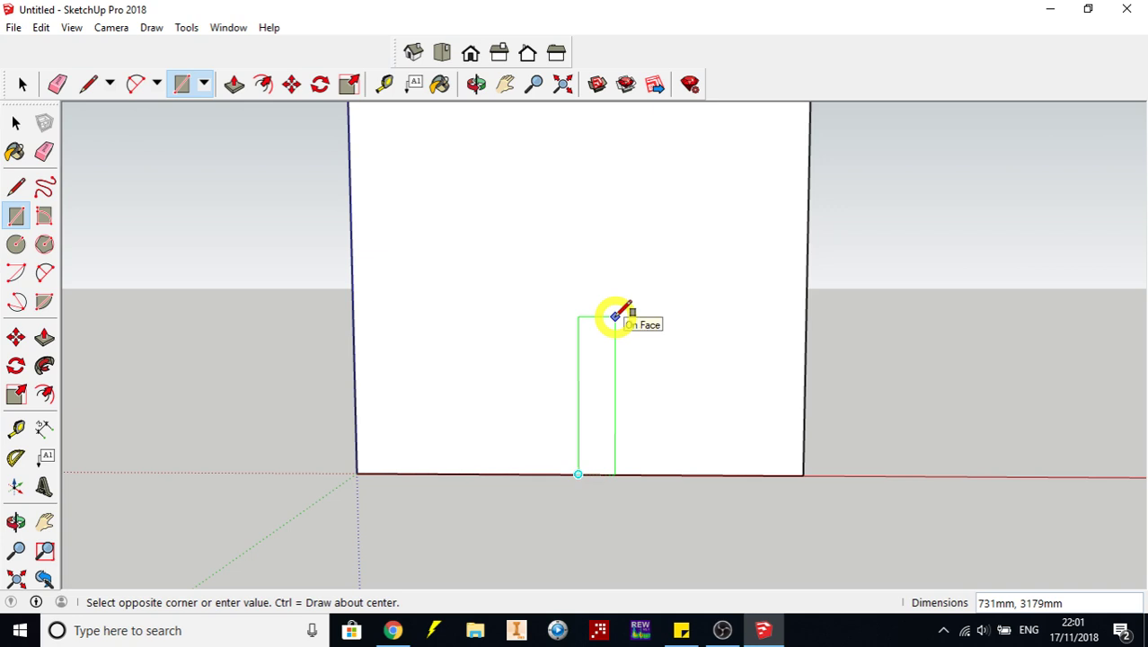
click(616, 317)
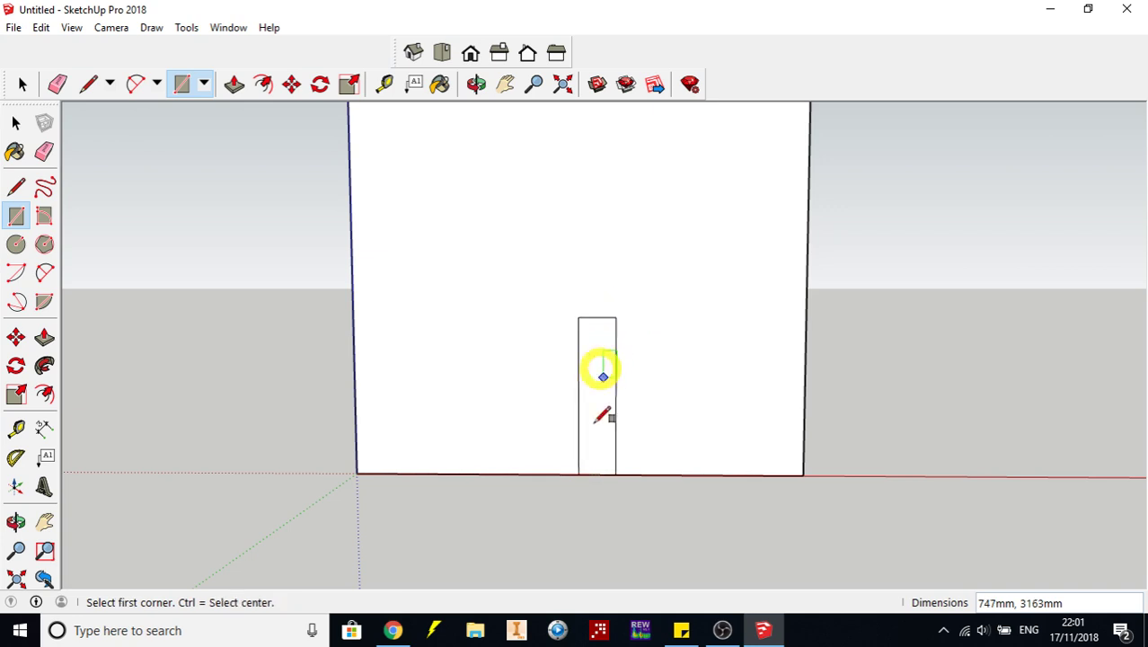
click(578, 474)
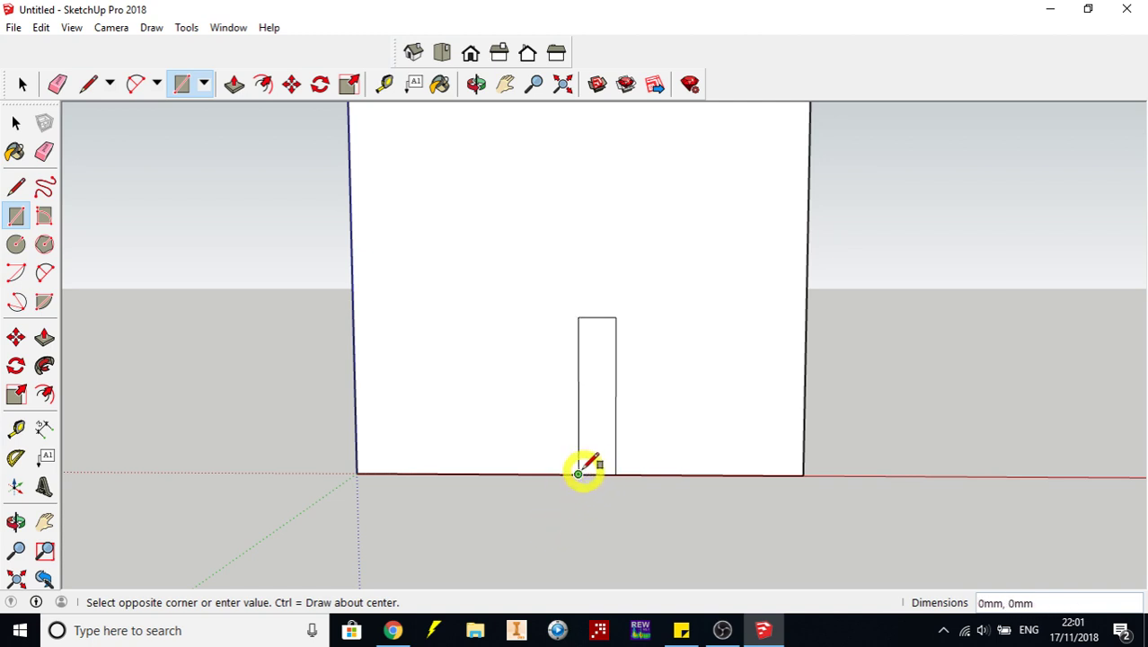
click(615, 316)
click(577, 473)
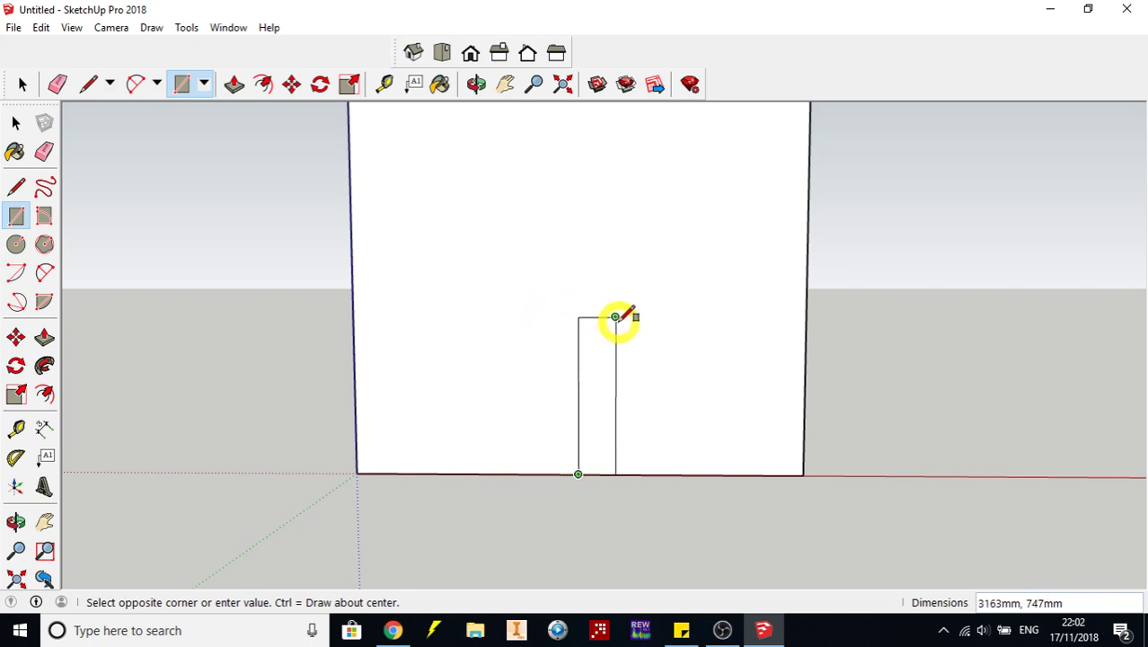
click(614, 316)
click(579, 472)
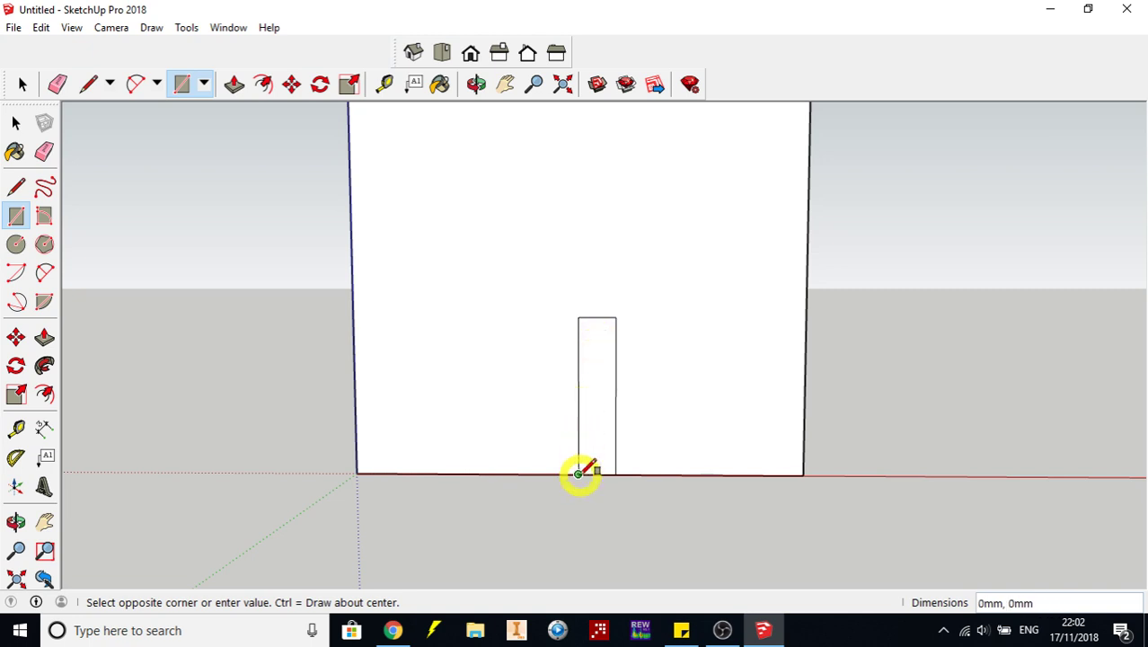
click(90, 82)
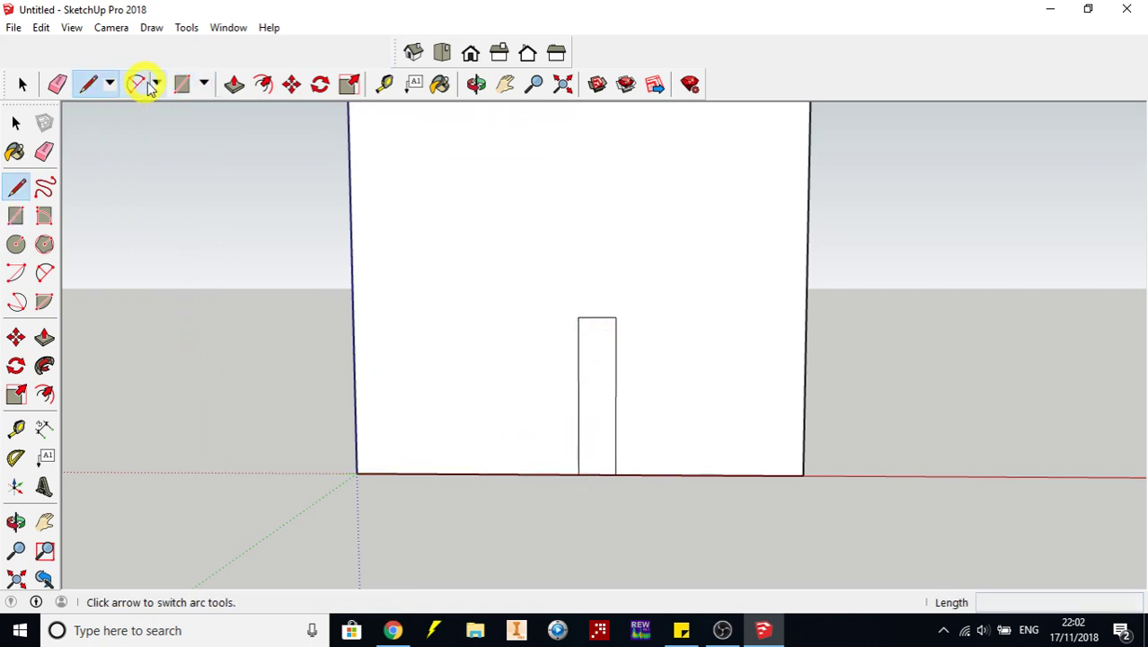
Draw a 3163 by 767 mm upright rectangle adjoining the existing one's left side, starting at the front face's bottom-edge midpoint
click(185, 85)
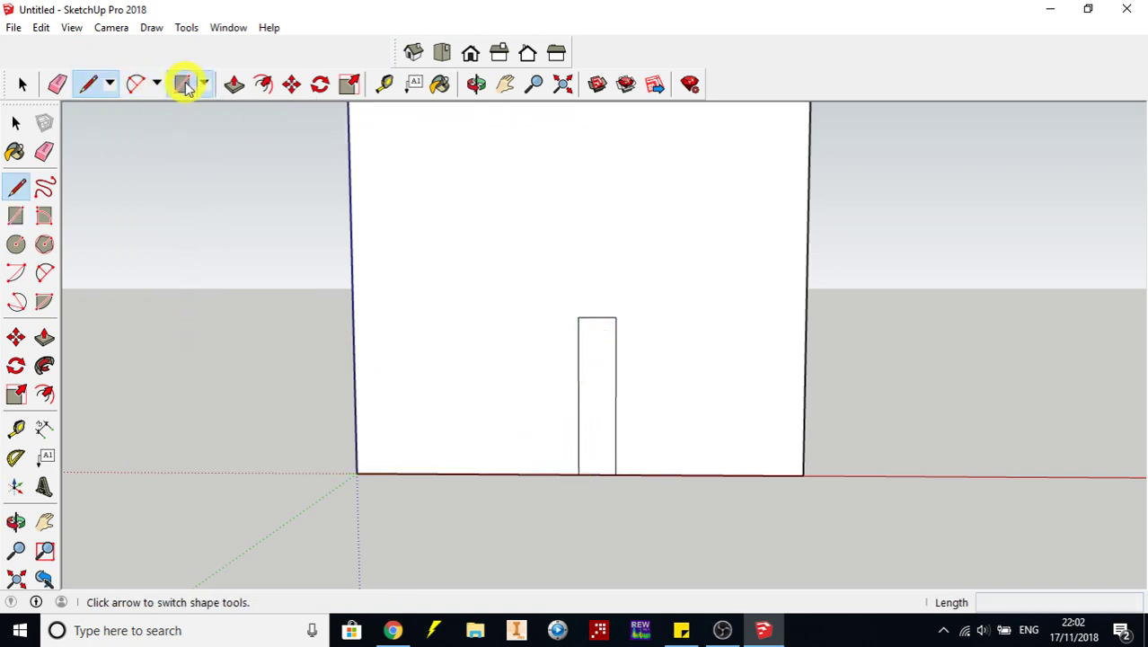
click(577, 473)
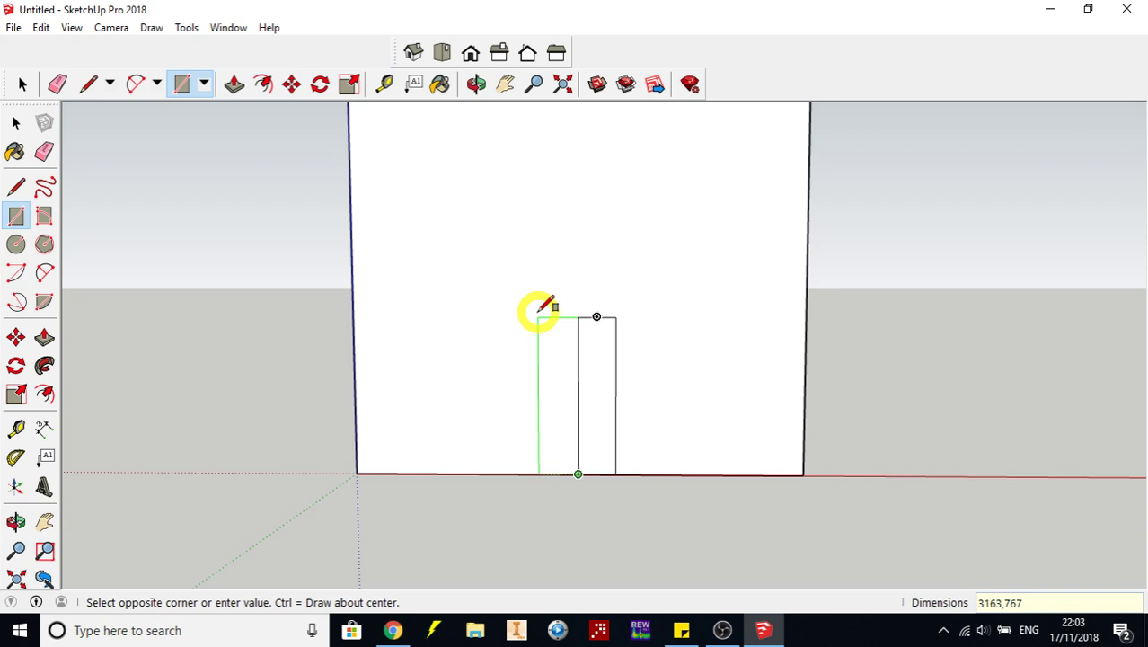
click(538, 317)
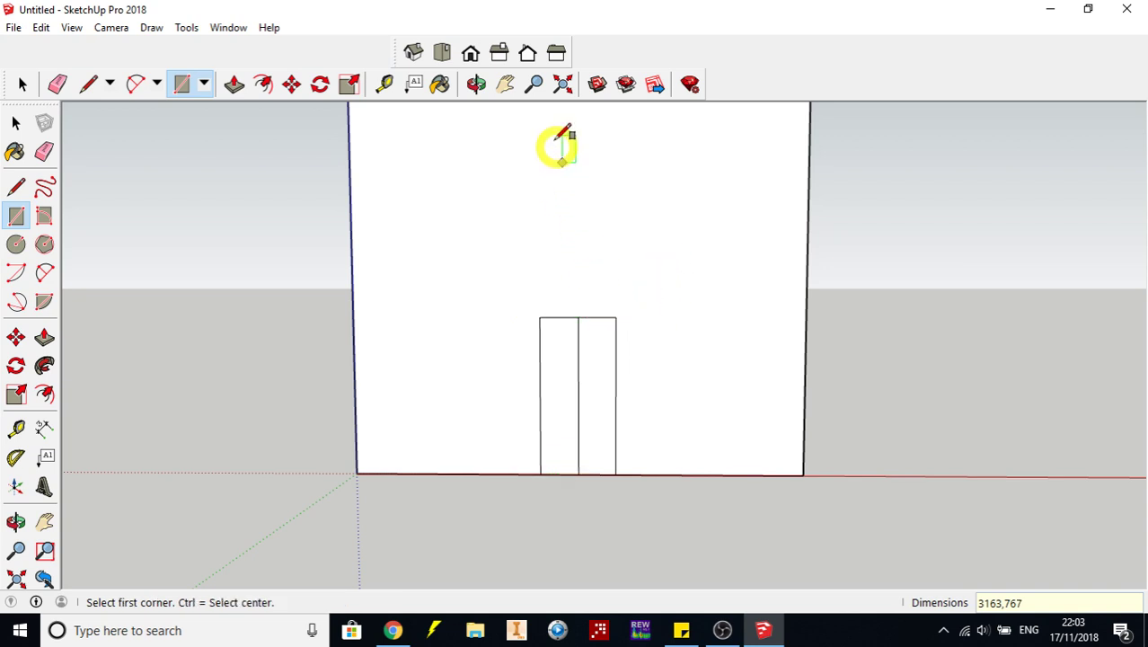
Delete the shared vertical line between the two upright rectangles to form a single door outline
click(531, 85)
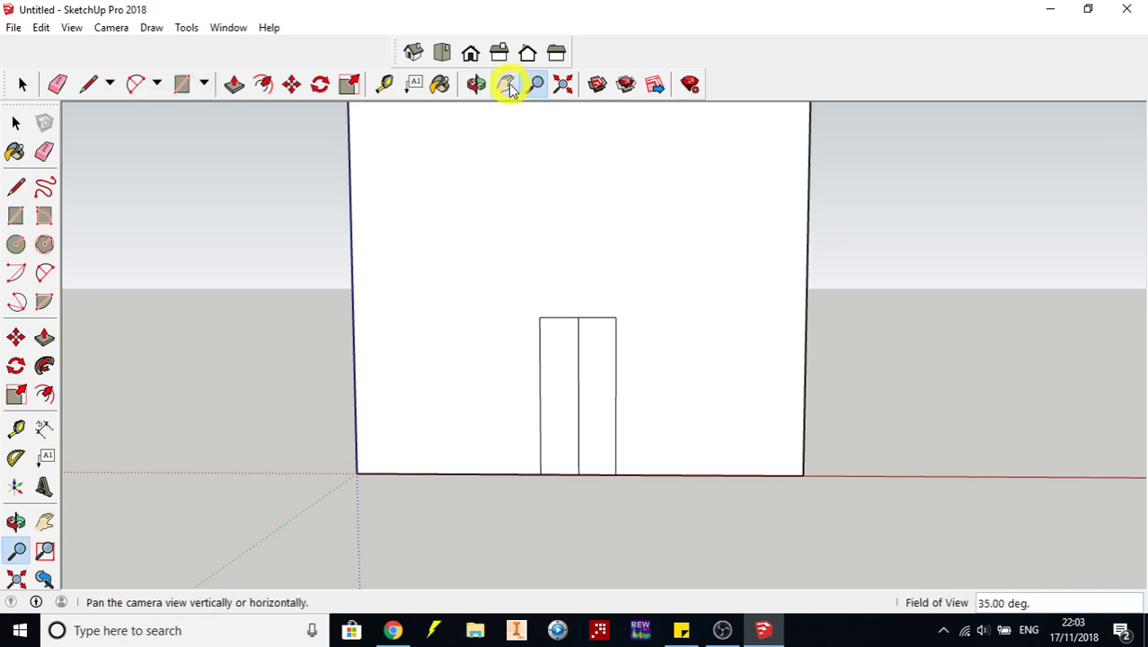
click(505, 85)
drag(563, 216, 569, 248)
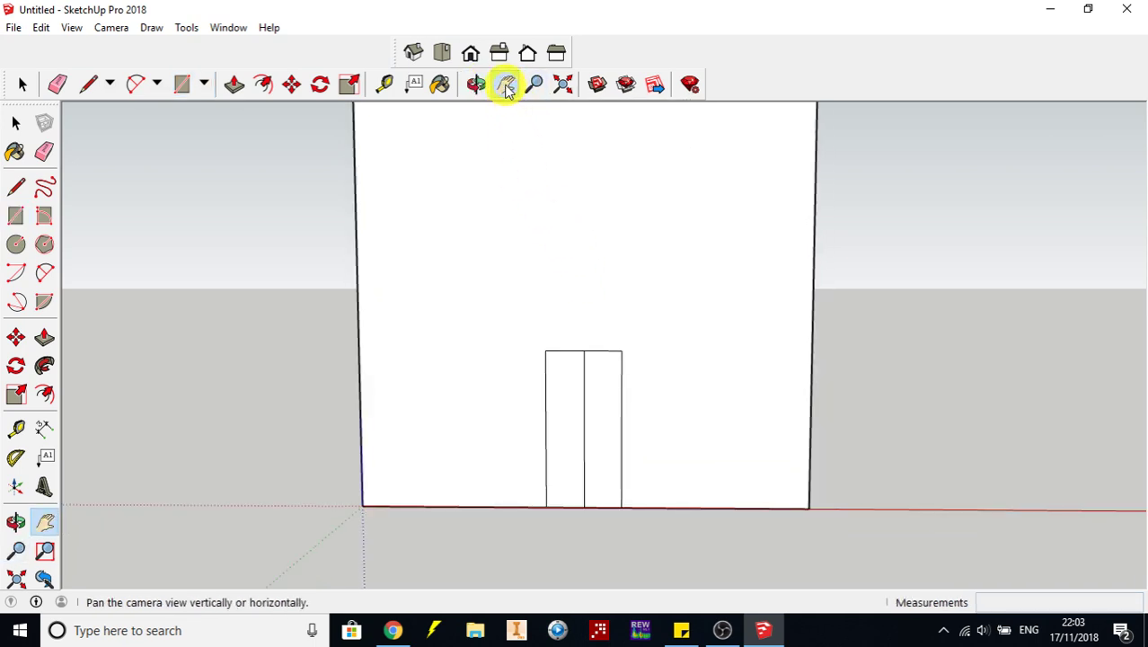
drag(556, 180, 597, 219)
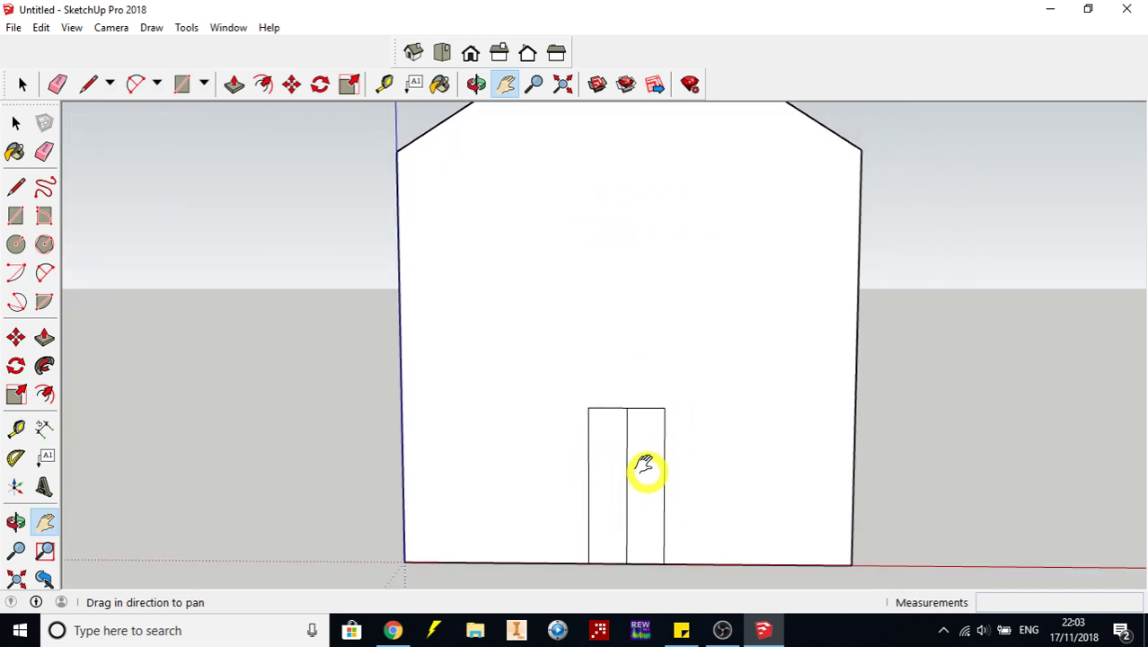
click(23, 83)
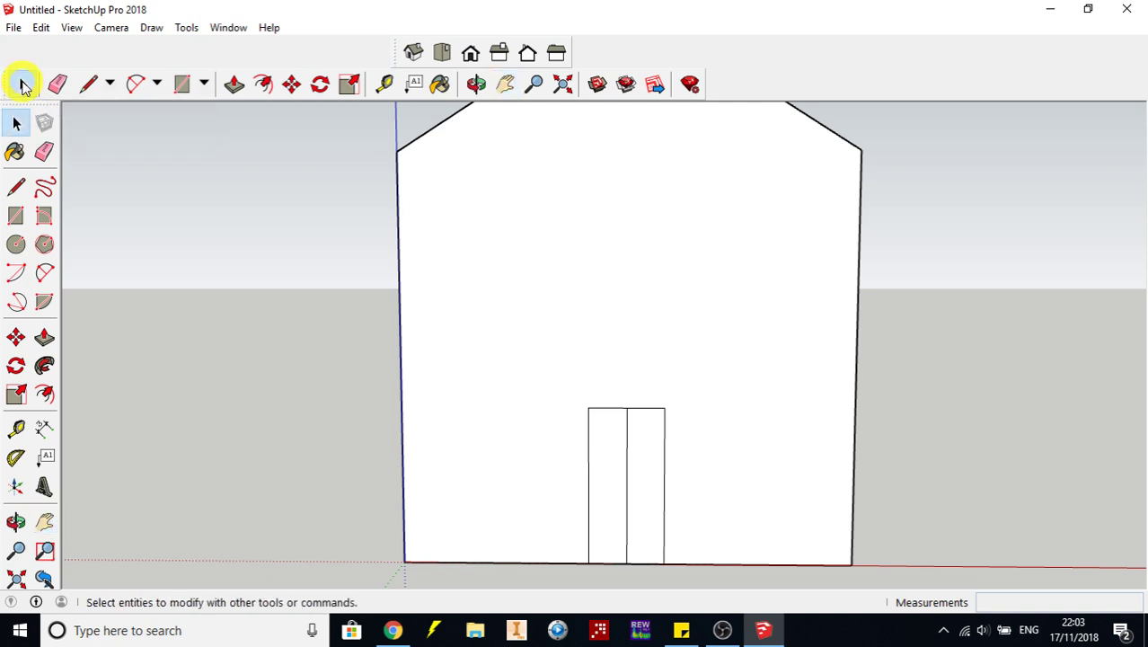
click(626, 505)
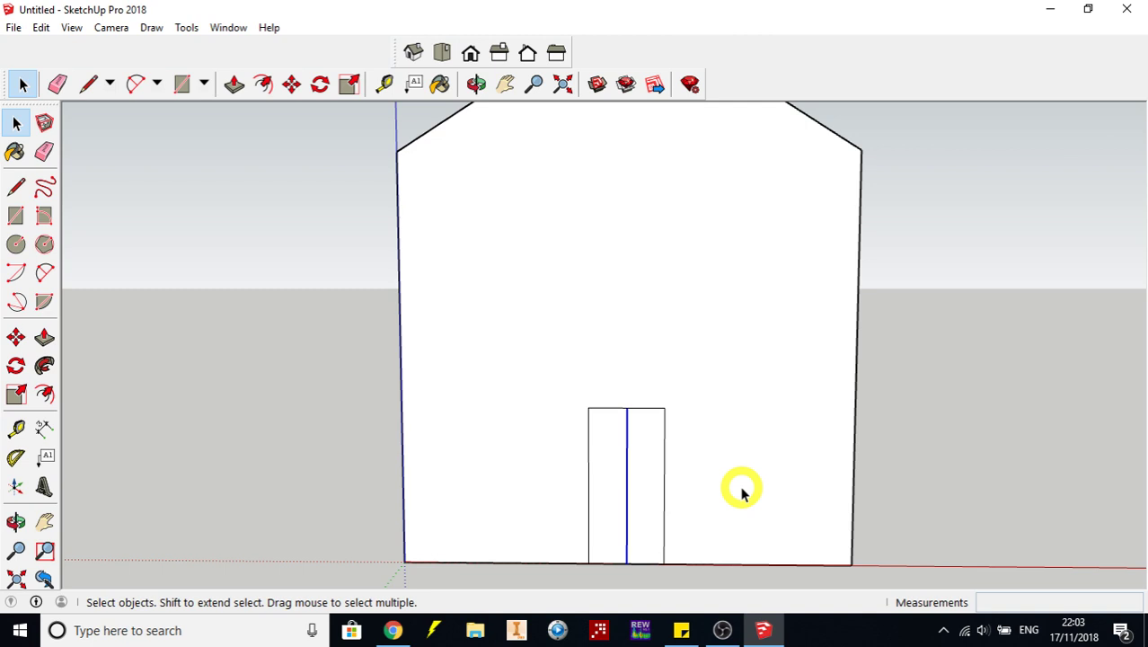
key(Delete)
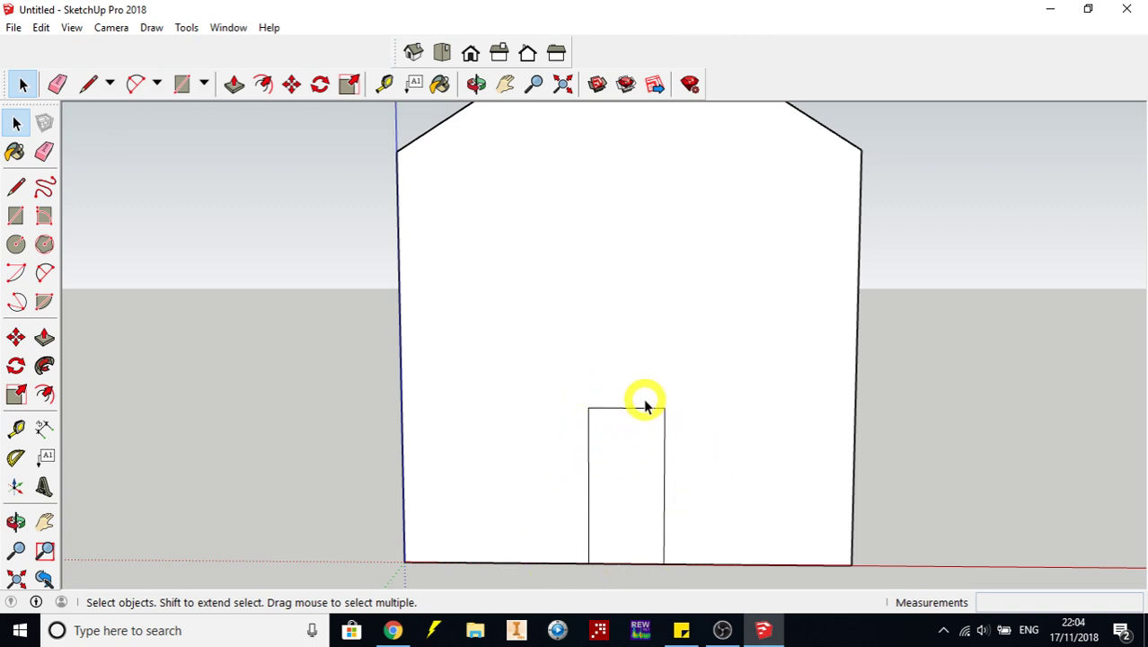
Draw a 500 by 500 mm guide square inside each of the front face's two eave corners
scroll(640, 377, down, 2)
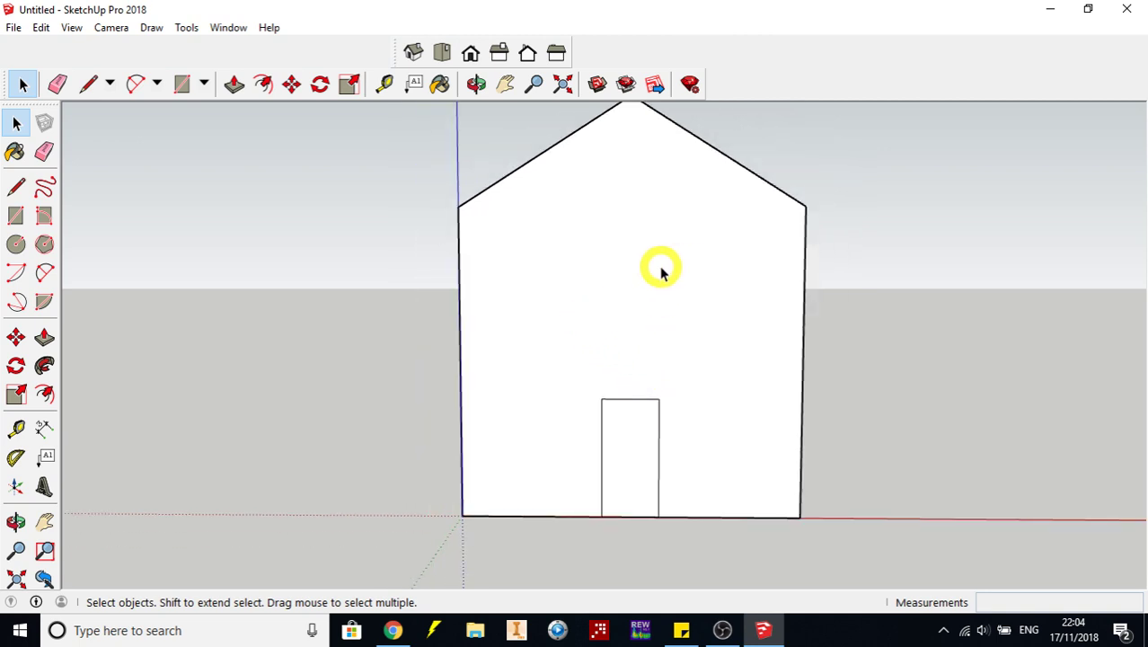
click(479, 83)
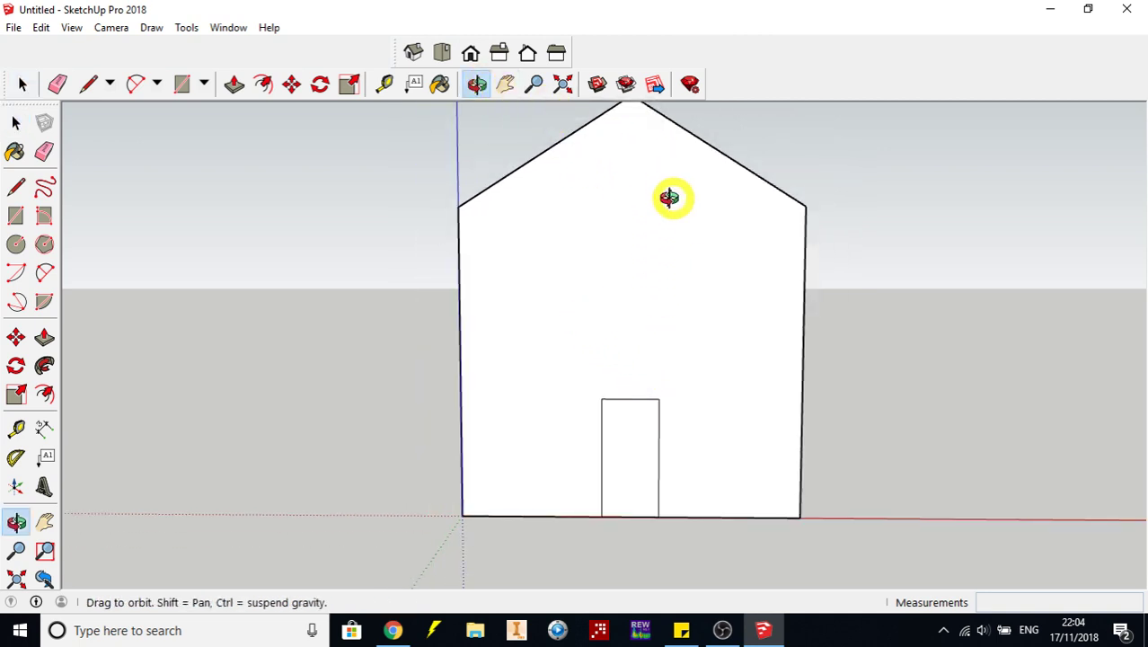
drag(666, 198, 587, 325)
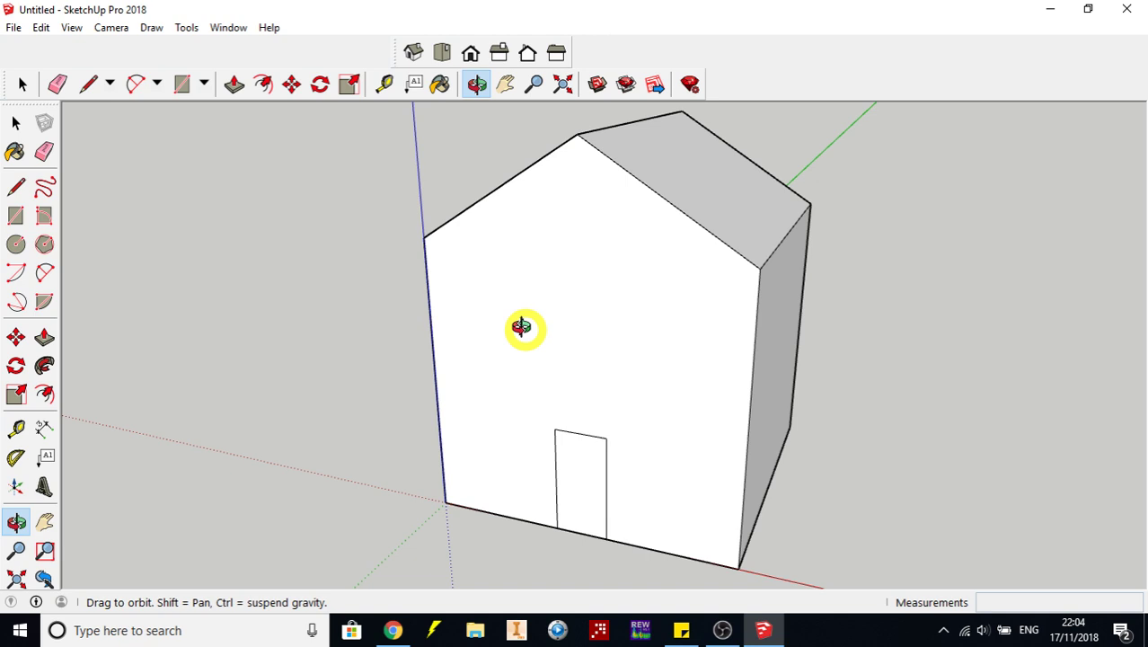
click(183, 84)
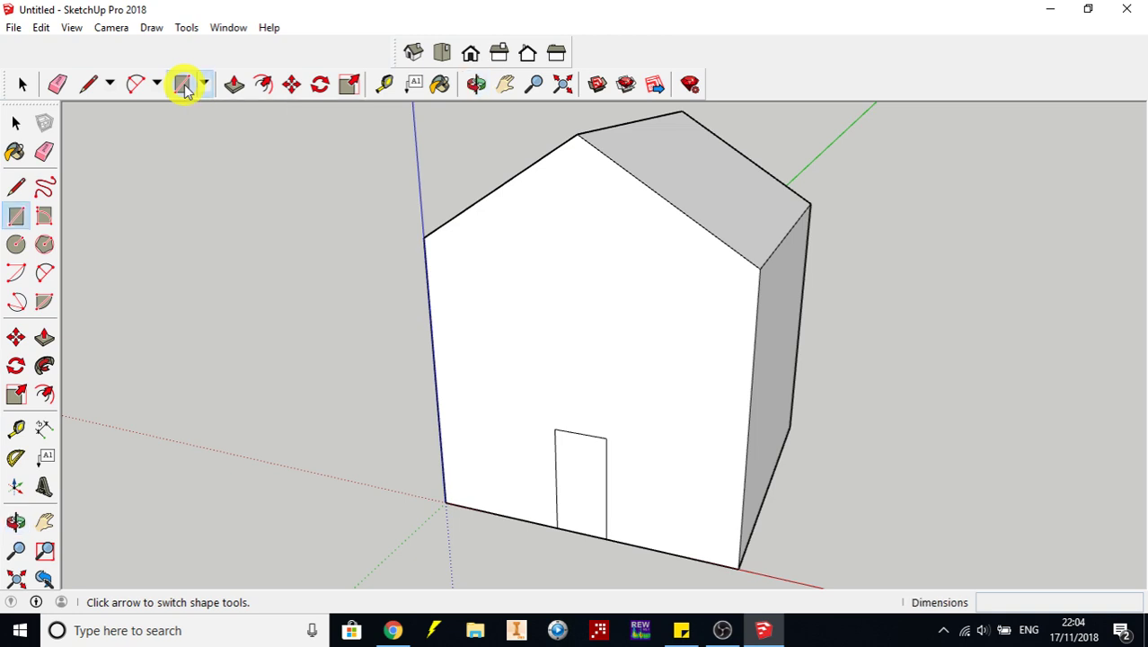
click(423, 237)
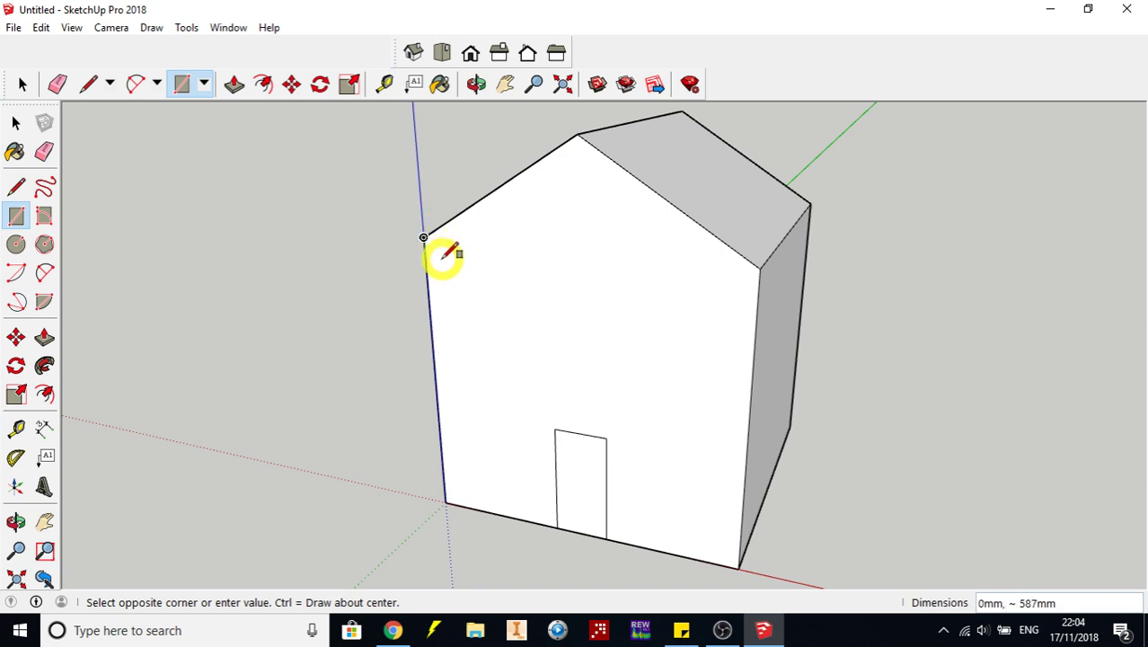
scroll(449, 255, up, 3)
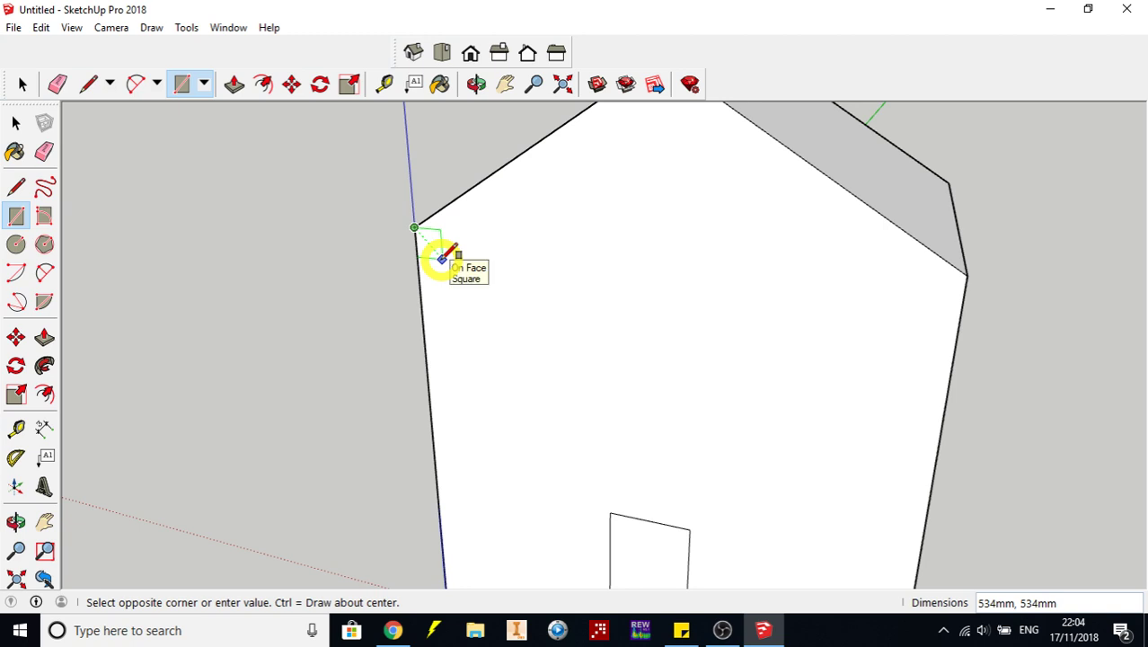
text(00,500)
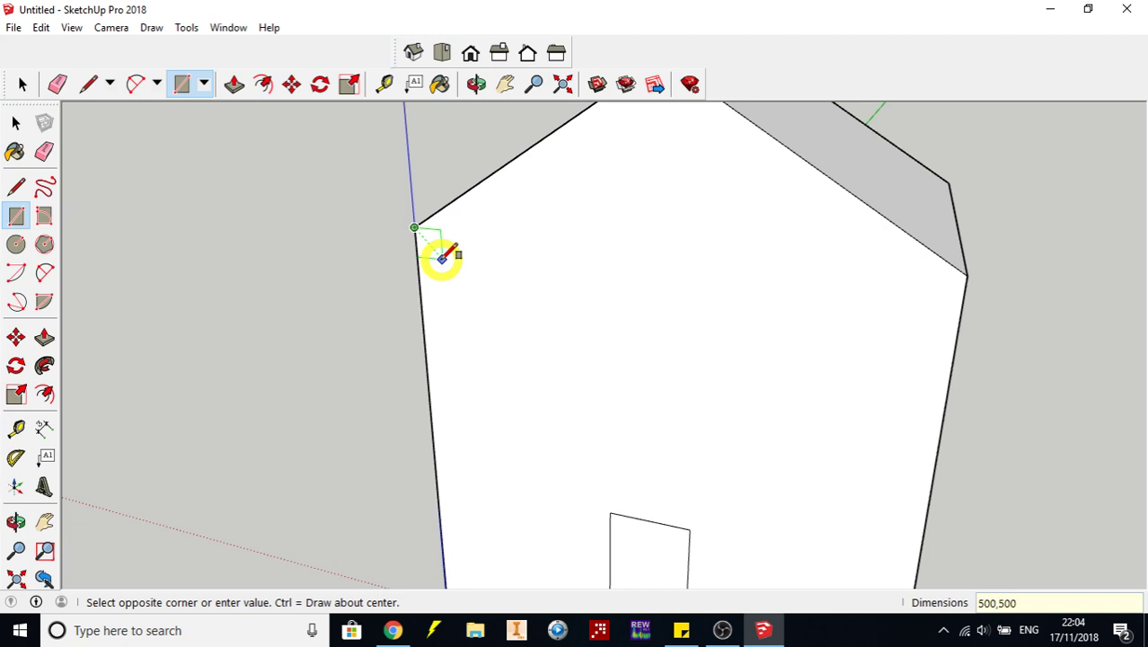
key(Return)
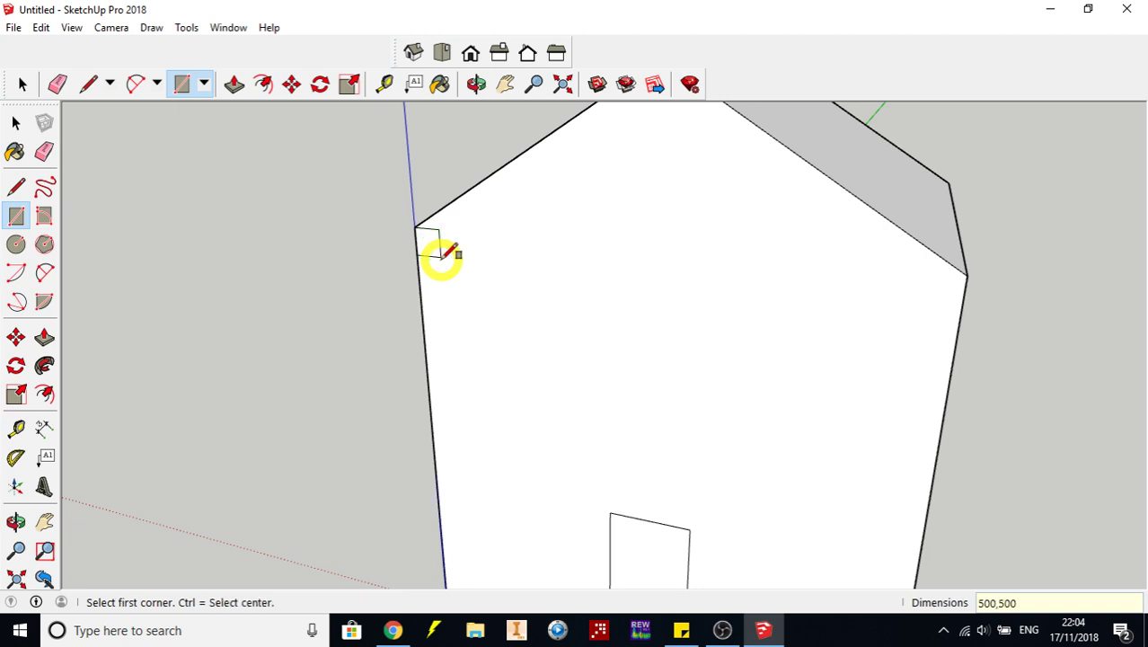
click(966, 274)
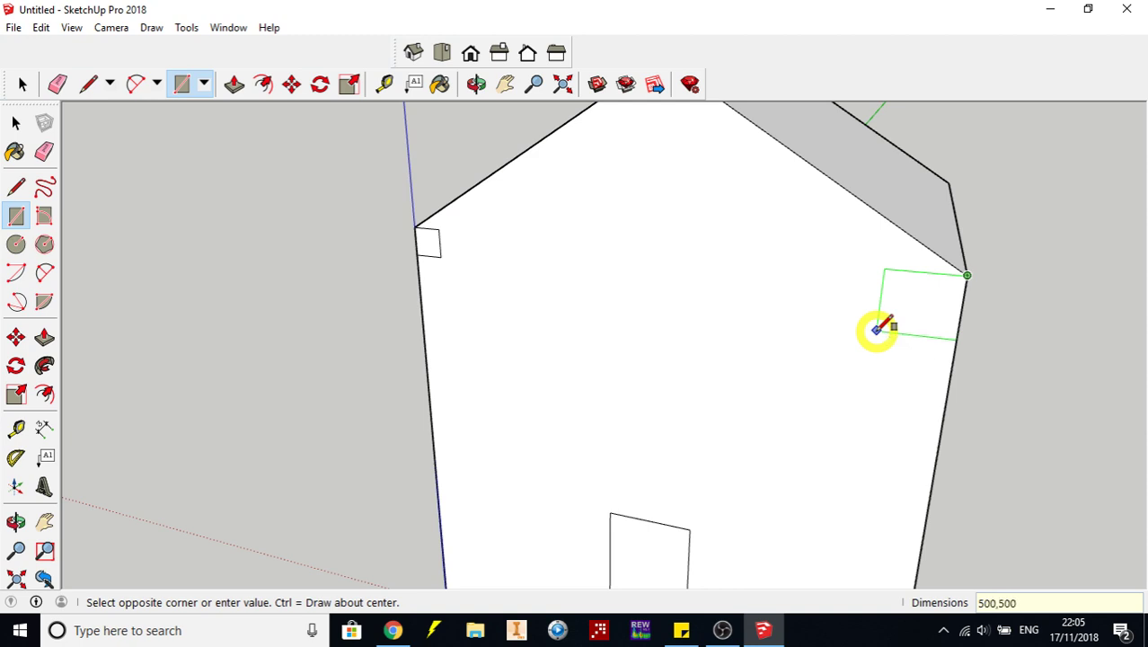
key(Return)
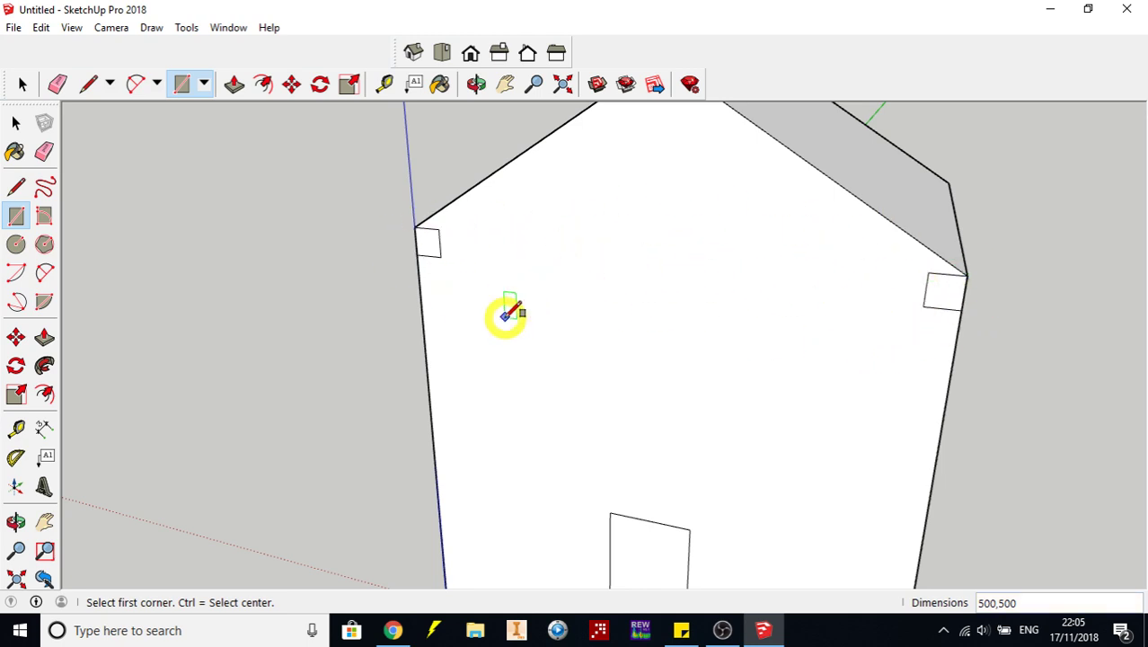
Draw two 2000 by 2000 mm window squares on the front face, each starting at a guide square's lower inner corner
click(187, 83)
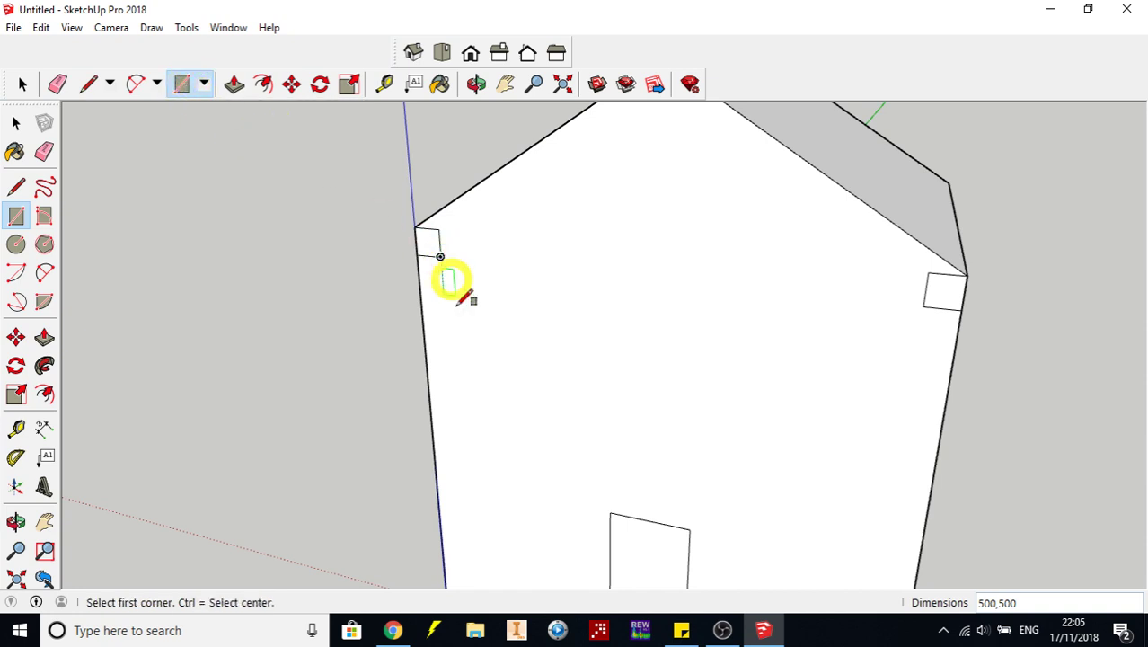
click(183, 84)
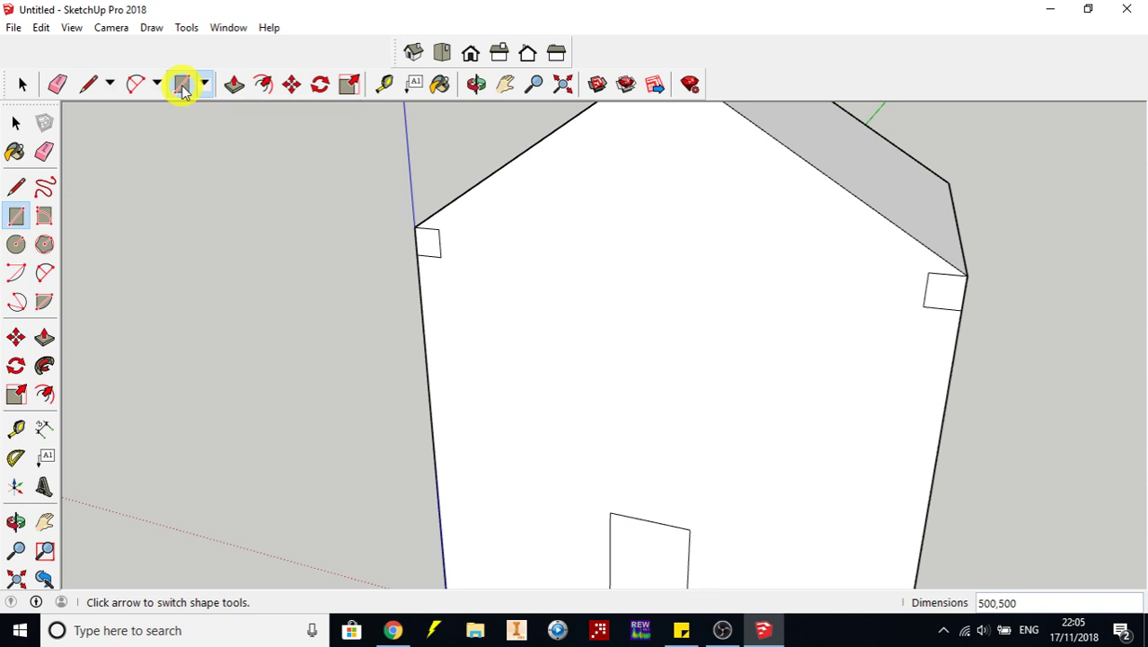
click(439, 257)
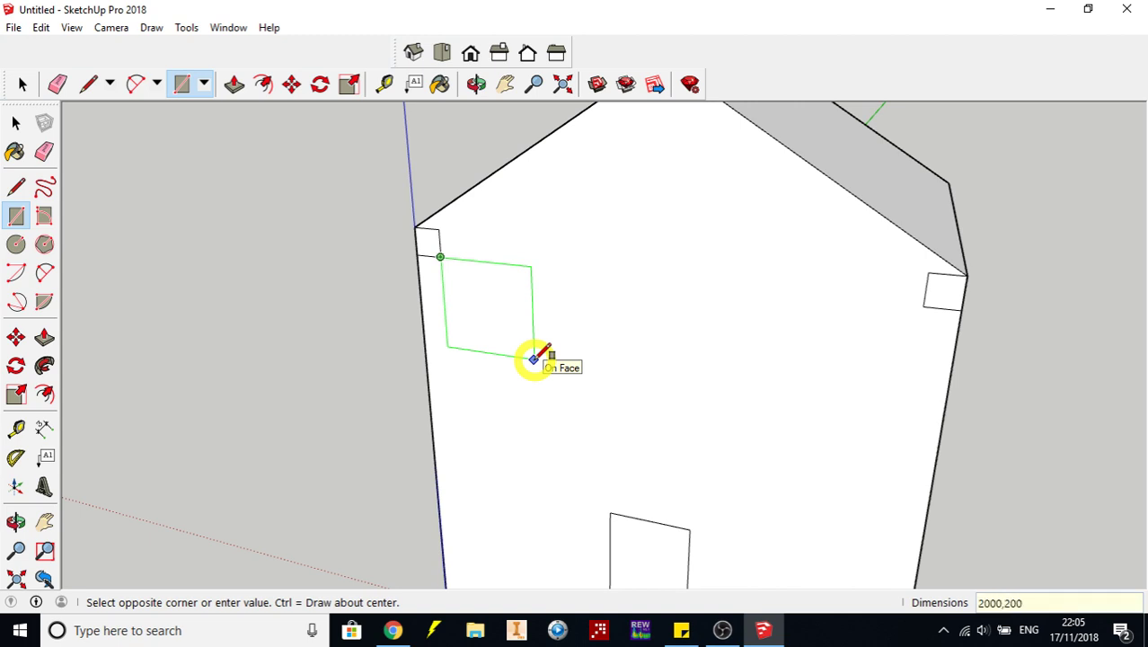
key(Return)
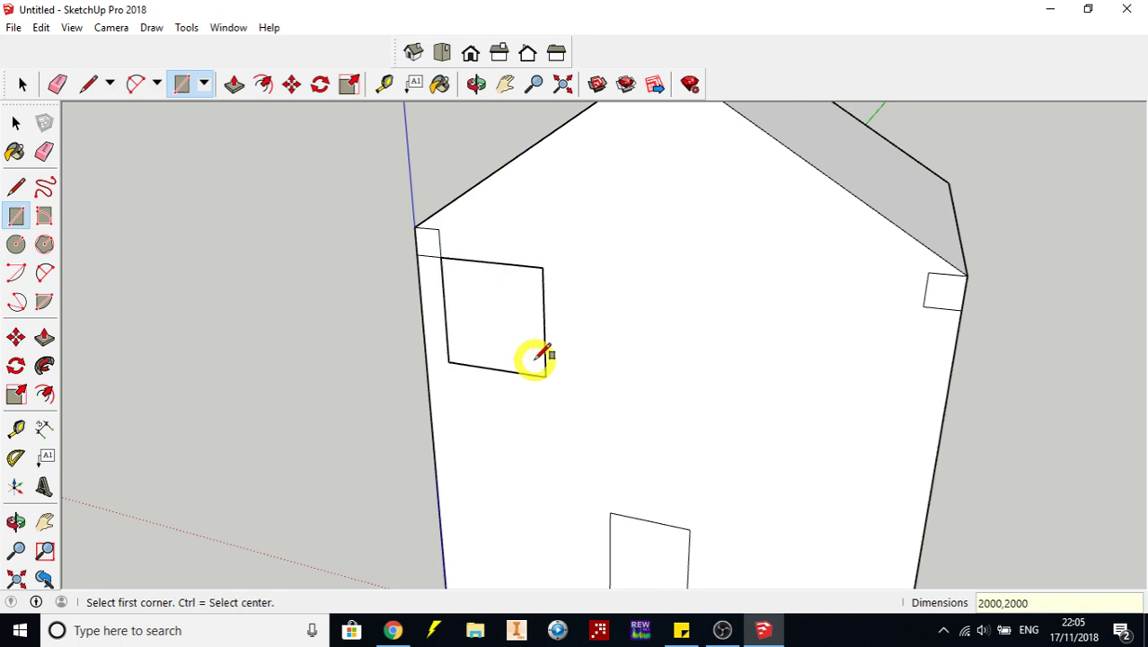
click(922, 307)
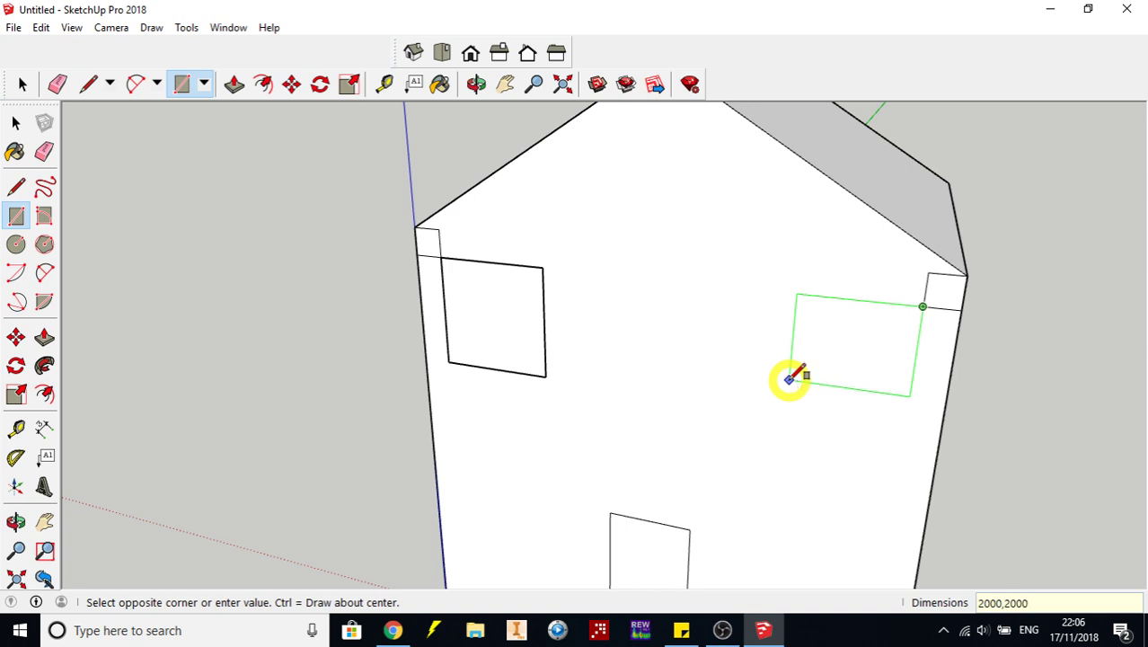
text(2000,2000)
key(Return)
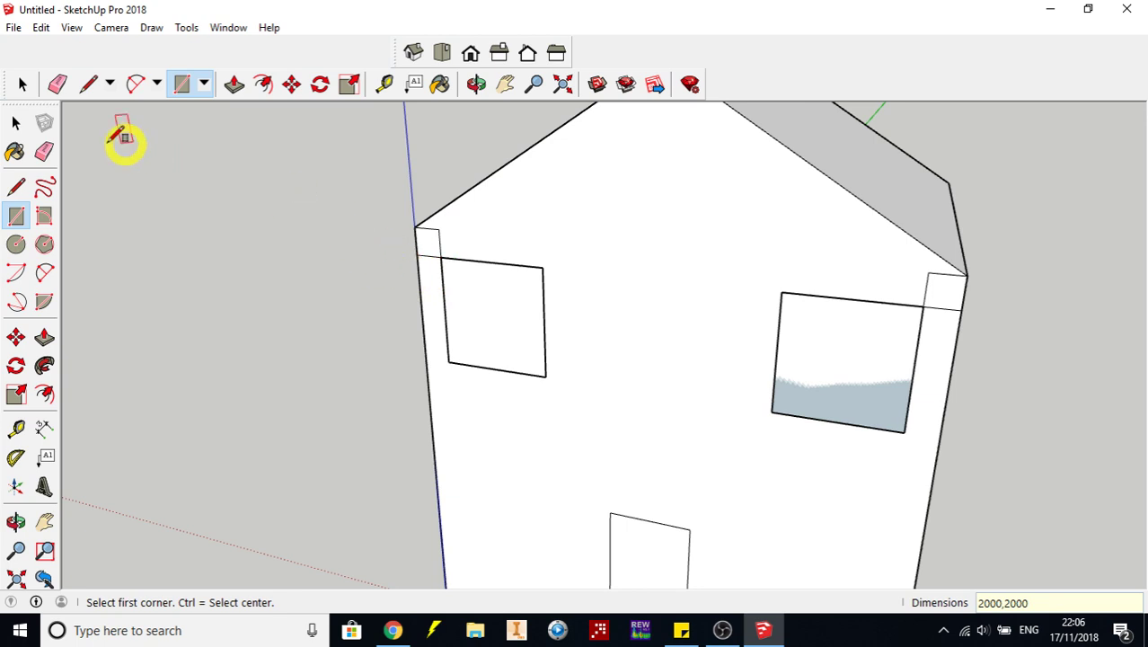
Erase the lines of both 500 mm guide squares at the eave corners, keeping the window outlines
click(23, 83)
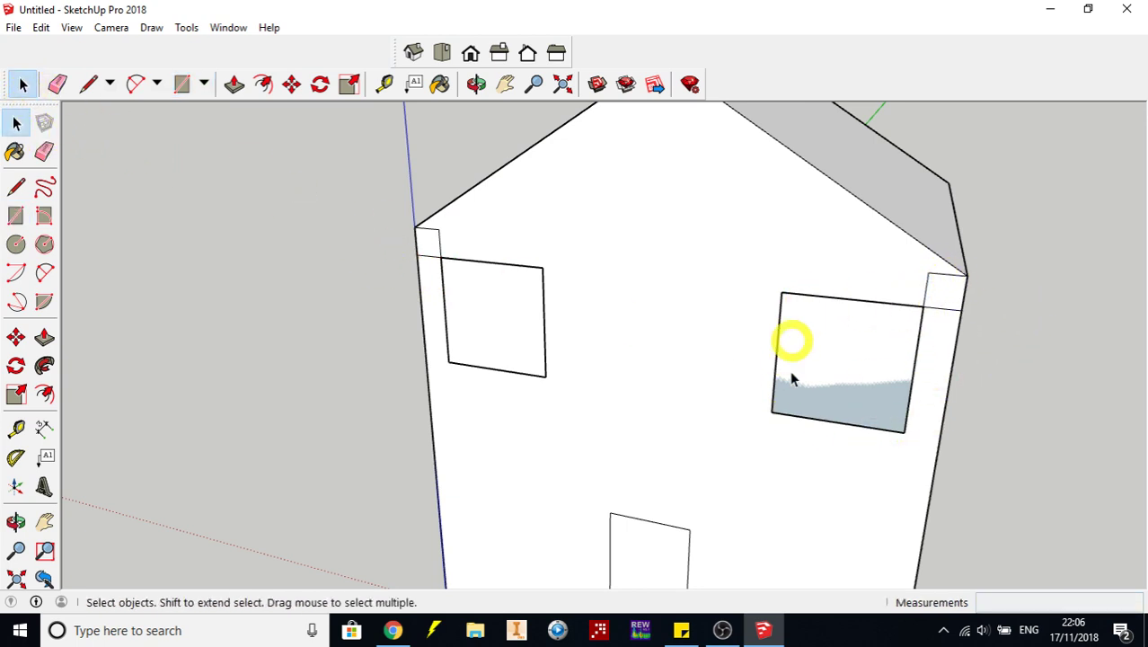
click(56, 90)
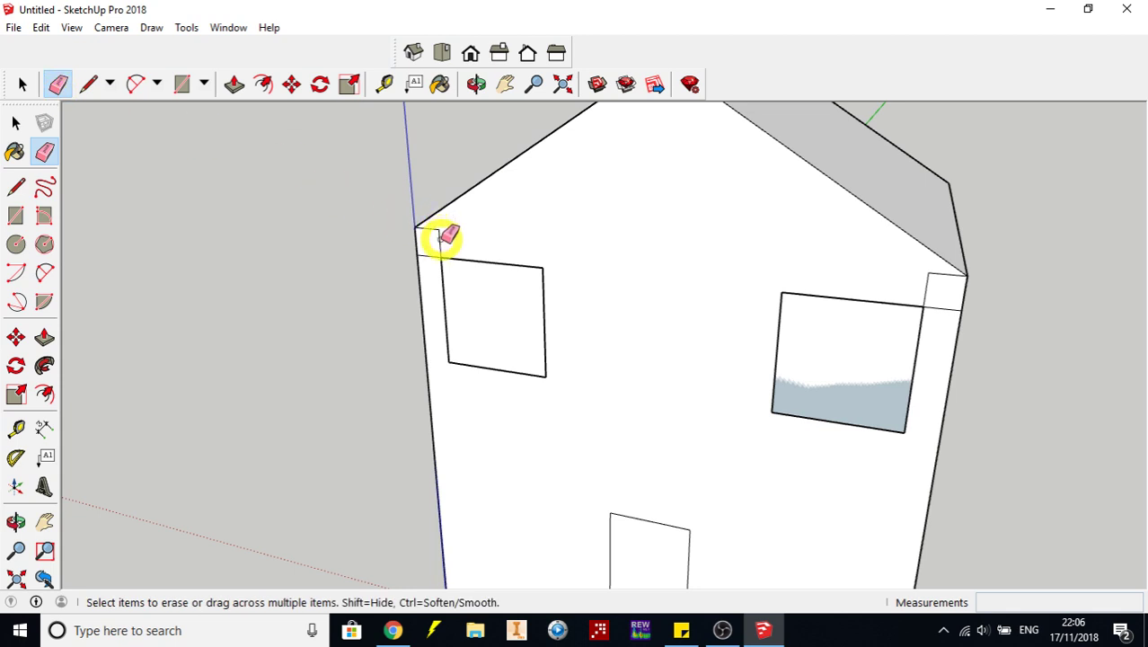
mouse_move(440, 242)
mouse_down()
mouse_move(430, 225)
mouse_move(436, 256)
mouse_up()
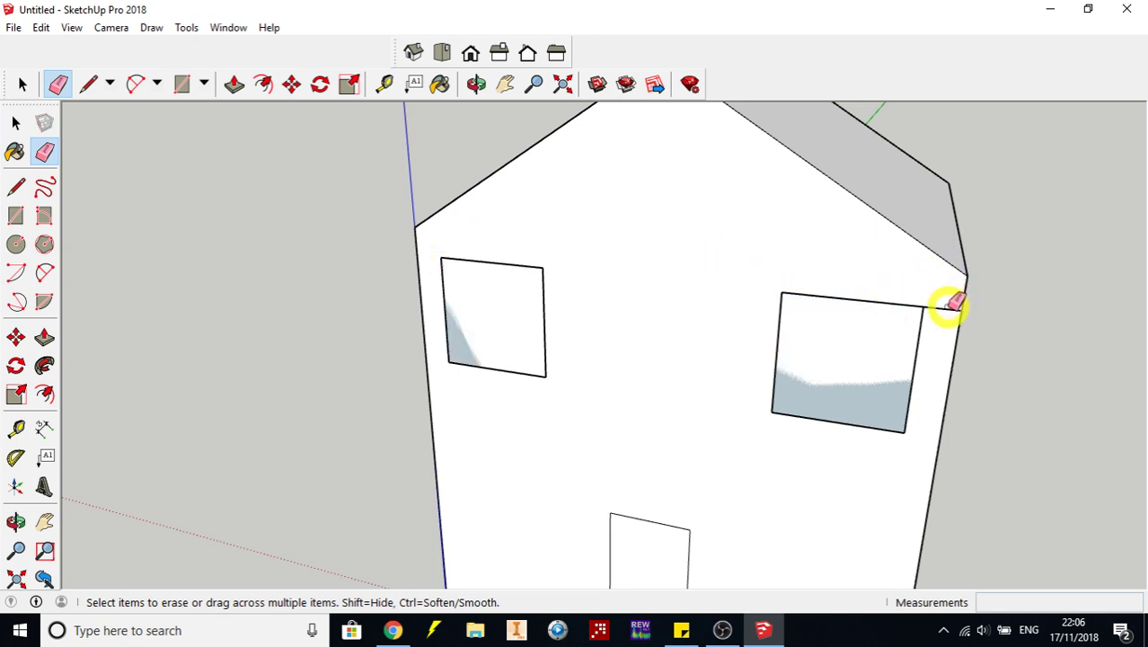
click(947, 309)
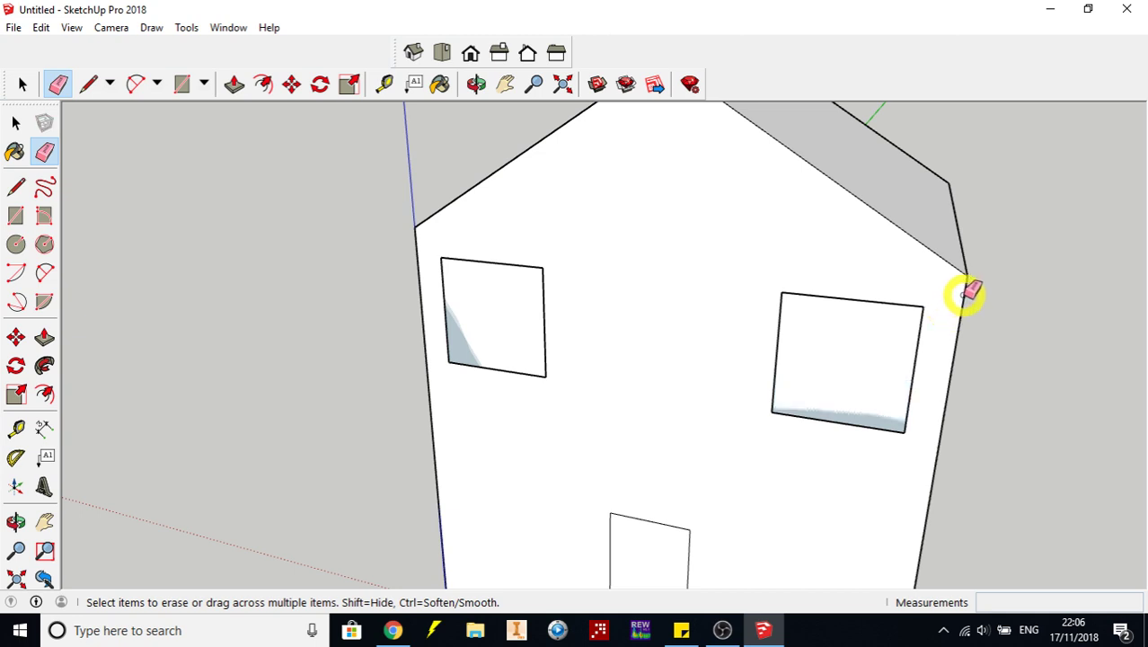
click(965, 291)
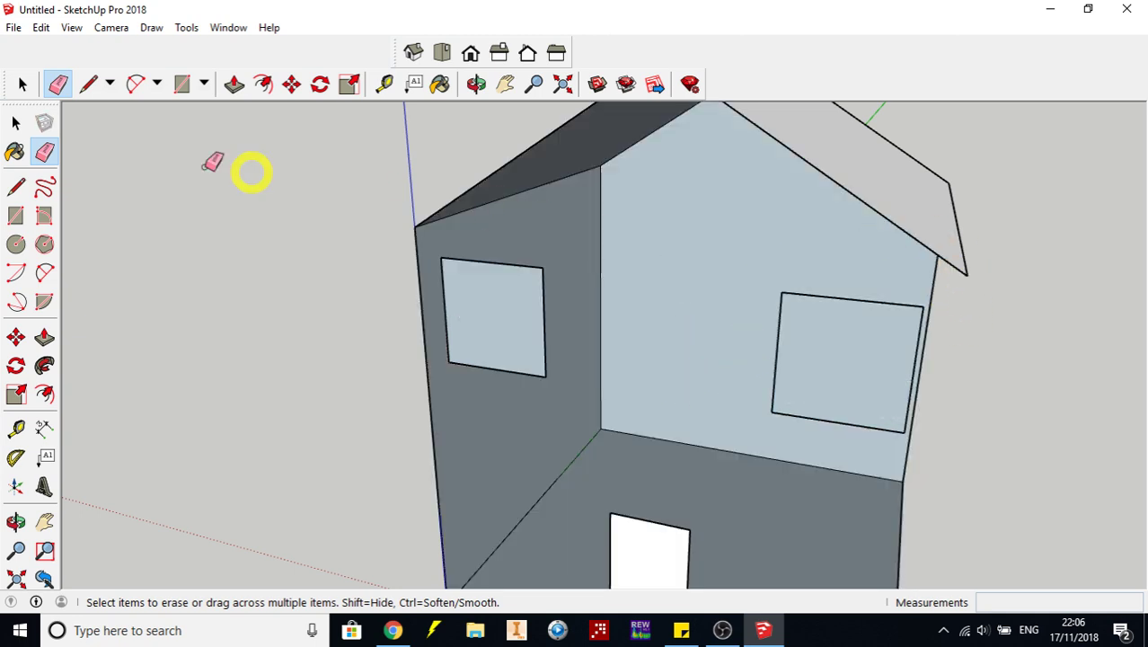
click(41, 27)
click(83, 47)
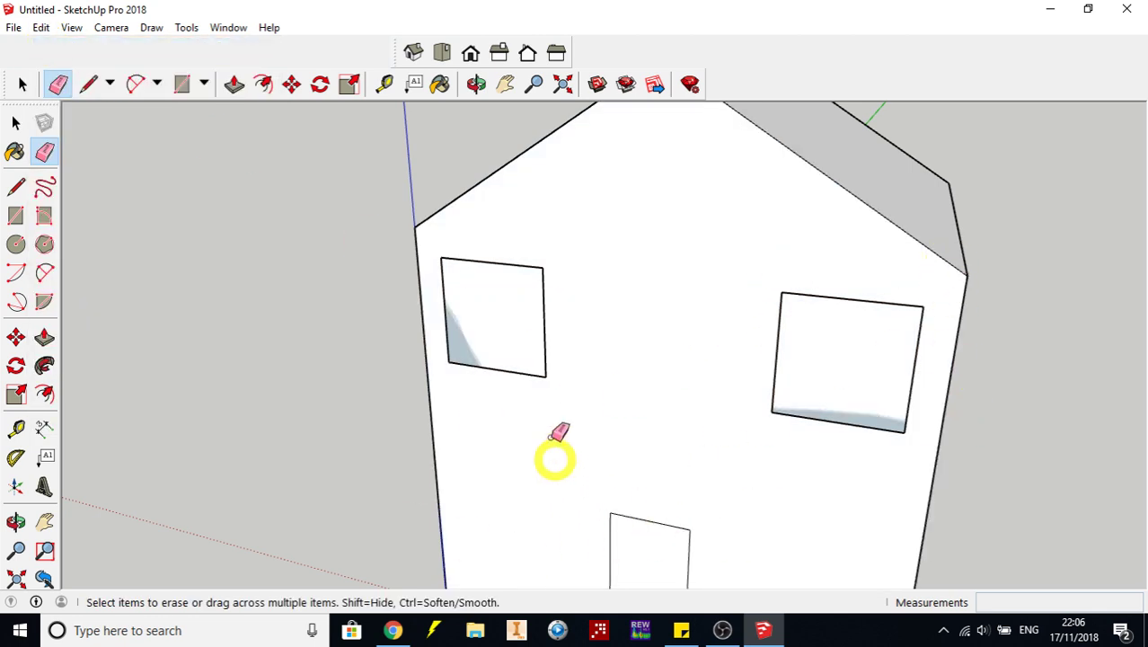
scroll(684, 307, down, 3)
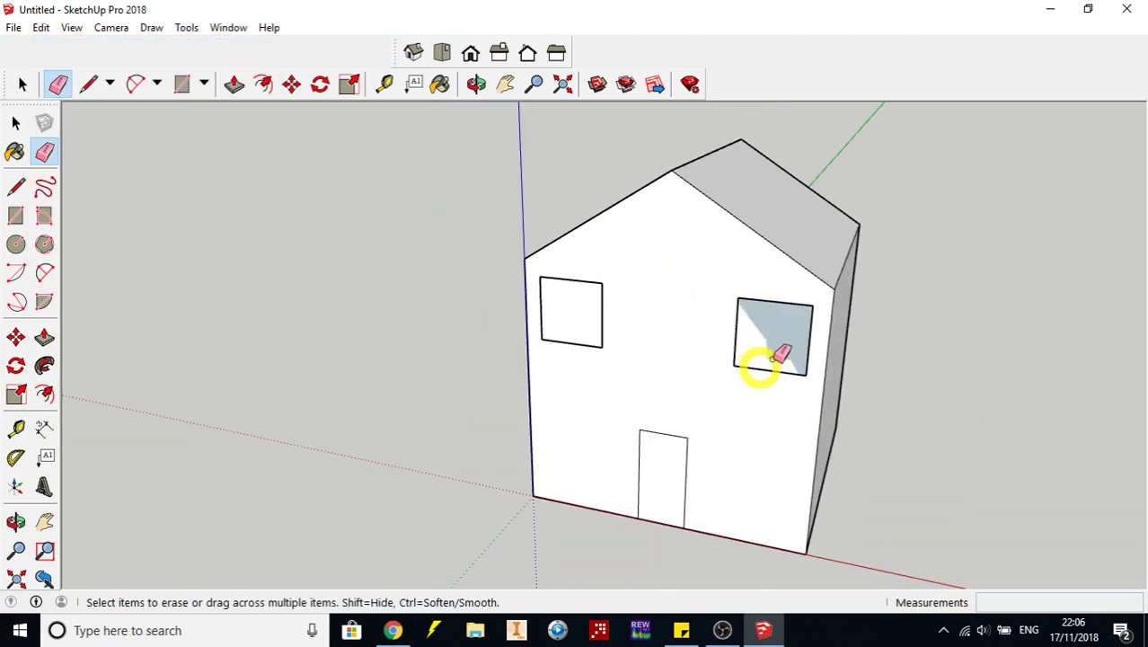
click(476, 84)
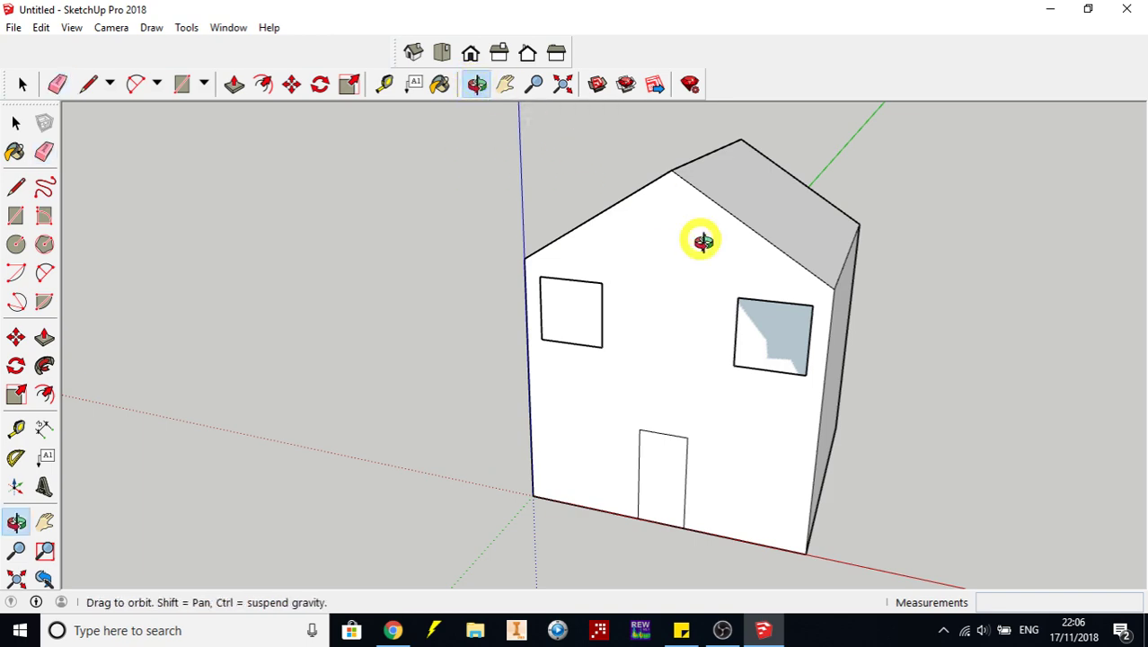
mouse_move(779, 379)
mouse_down()
mouse_move(541, 333)
mouse_move(1035, 320)
mouse_move(589, 369)
mouse_move(569, 436)
mouse_move(705, 310)
mouse_move(815, 345)
mouse_move(685, 401)
mouse_up()
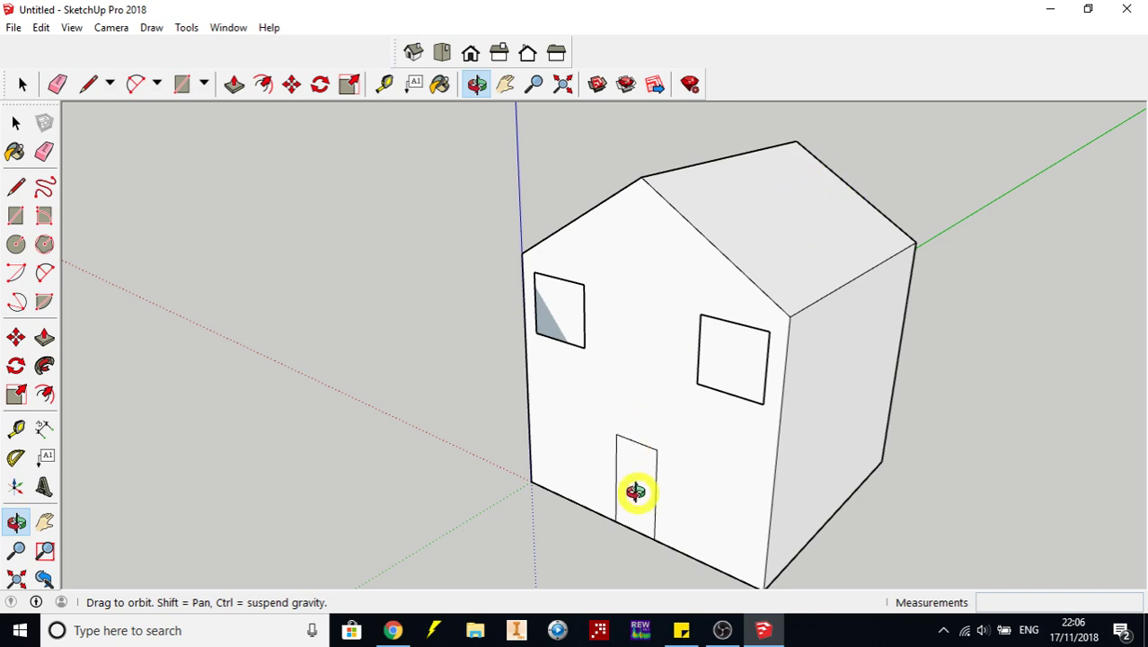
click(395, 629)
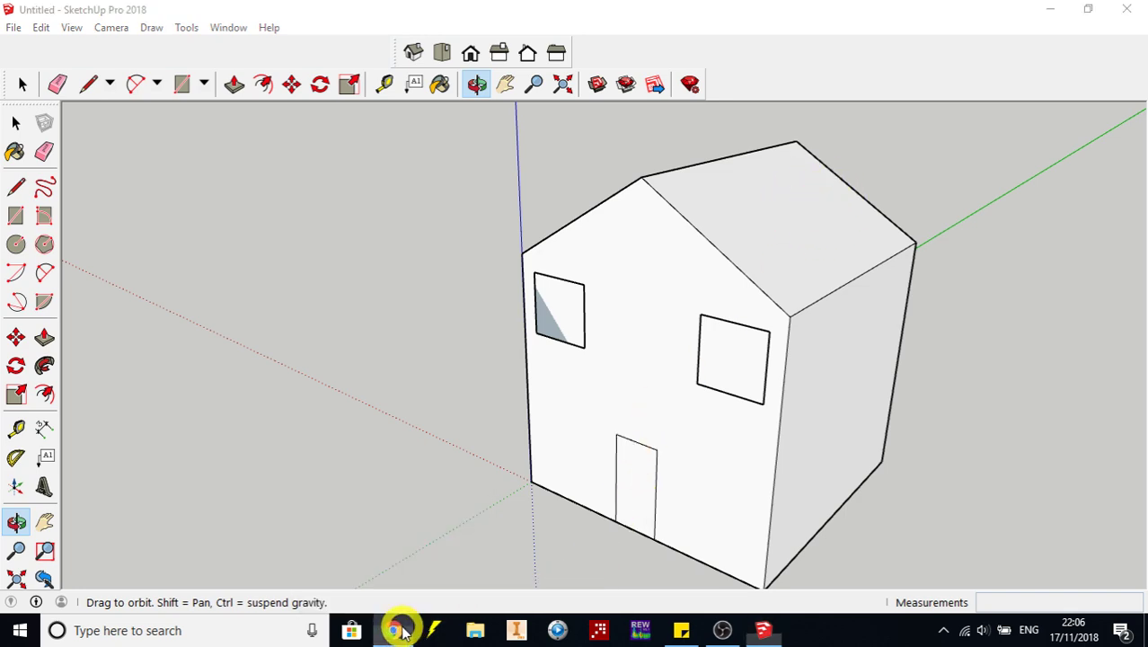
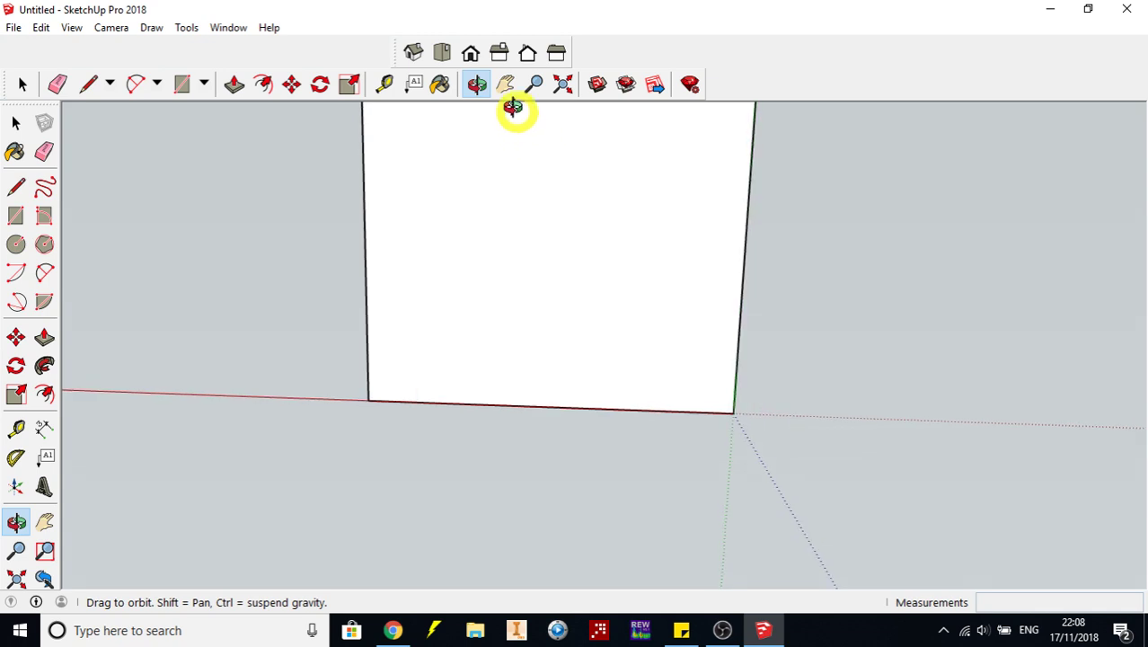
Draw a chimney base rectangle of about 1304 by 962 mm outward from the bottom edge of the house's rear wall
click(505, 84)
drag(543, 146, 561, 359)
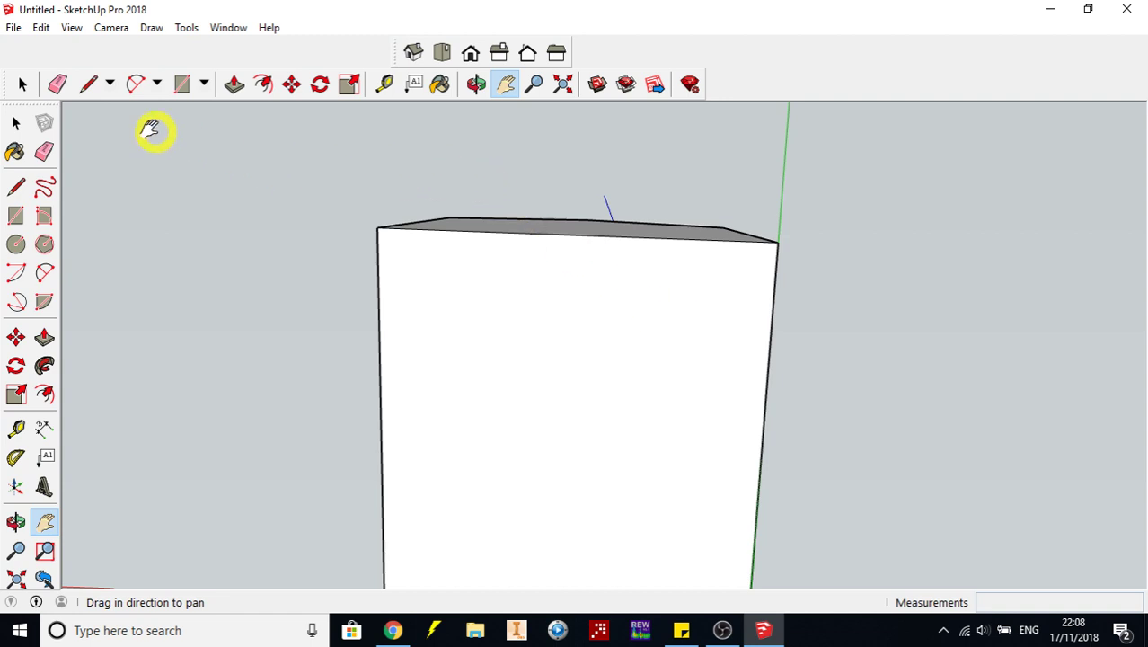
drag(574, 409, 577, 340)
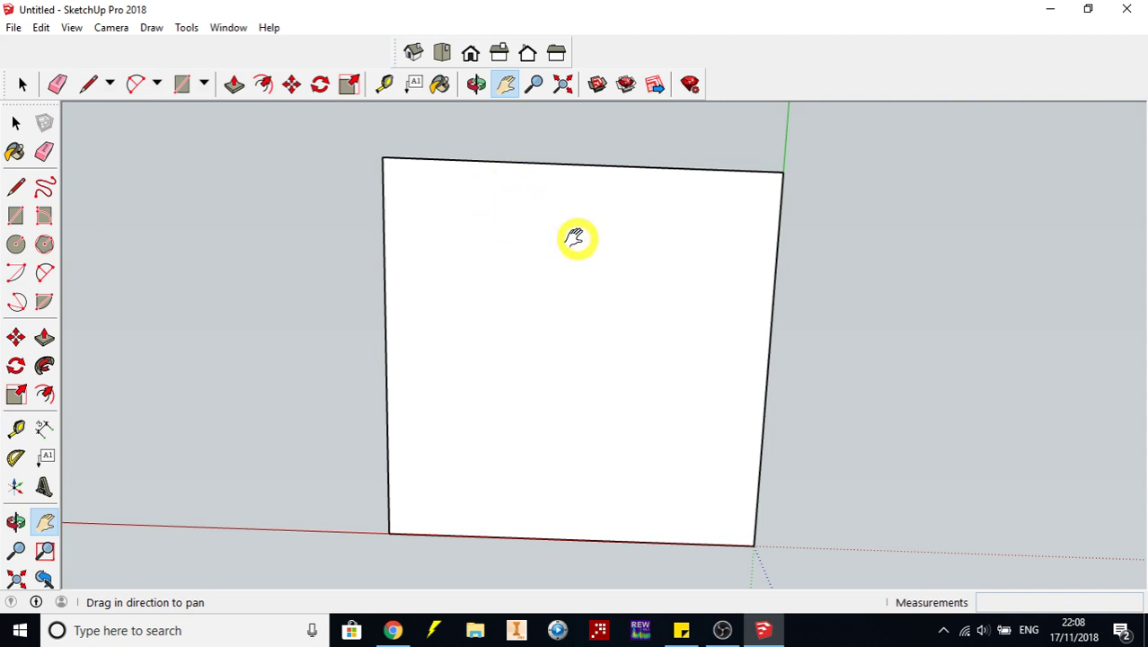
mouse_move(652, 229)
mouse_down()
mouse_move(617, 231)
mouse_move(660, 231)
mouse_up()
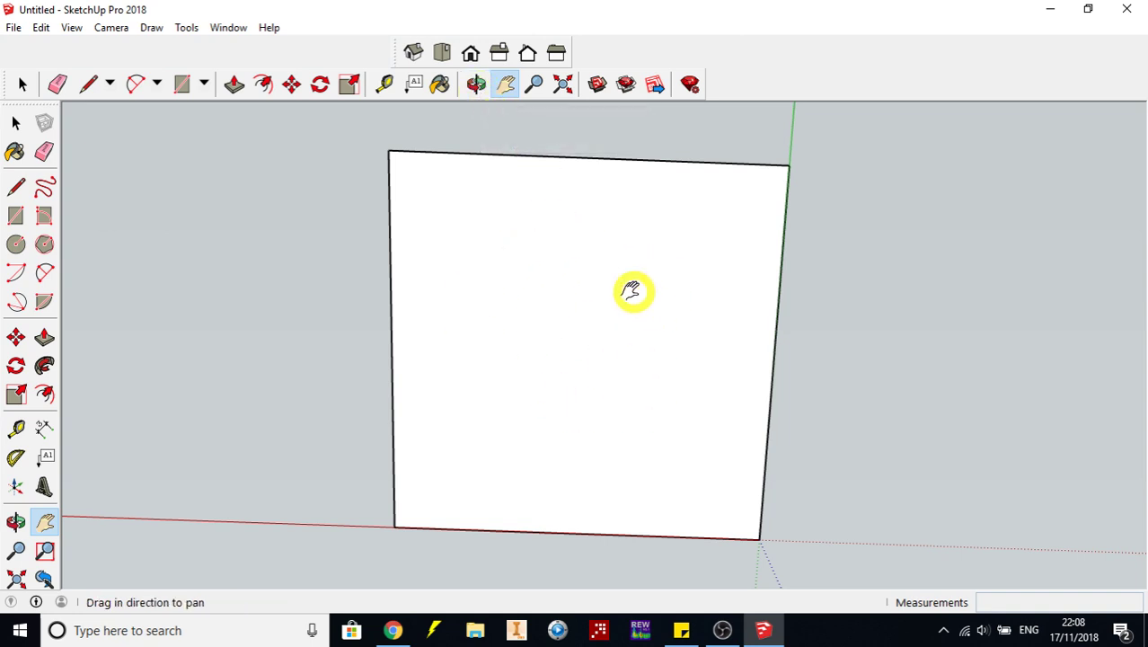
click(476, 83)
drag(582, 207, 592, 320)
click(506, 85)
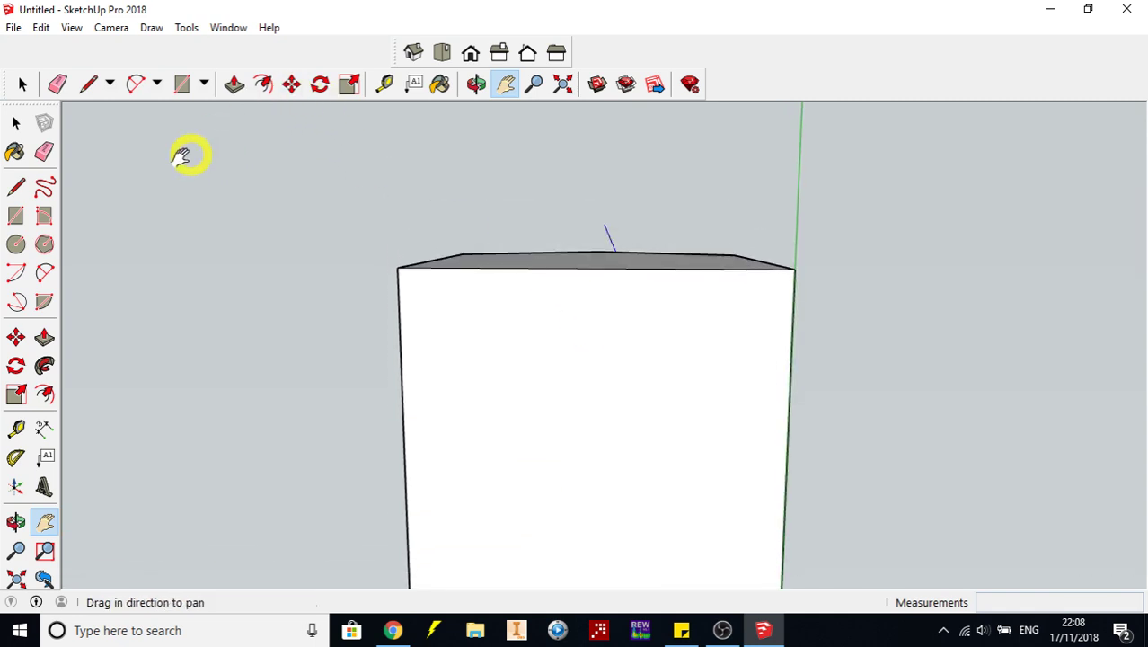
click(183, 84)
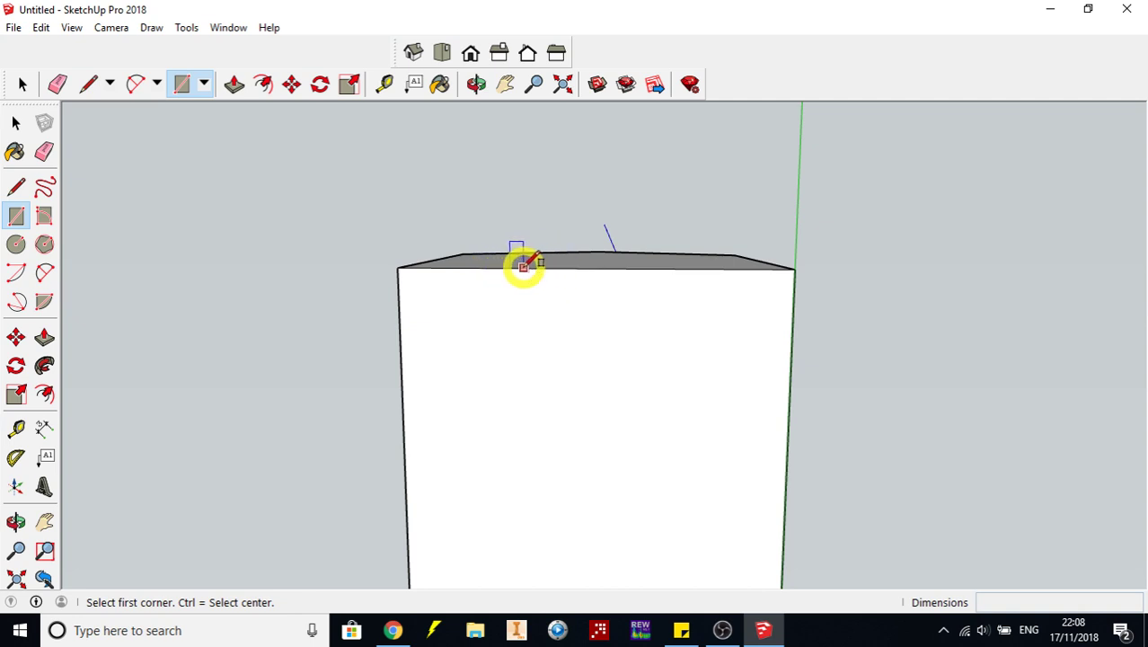
scroll(523, 262, up, 2)
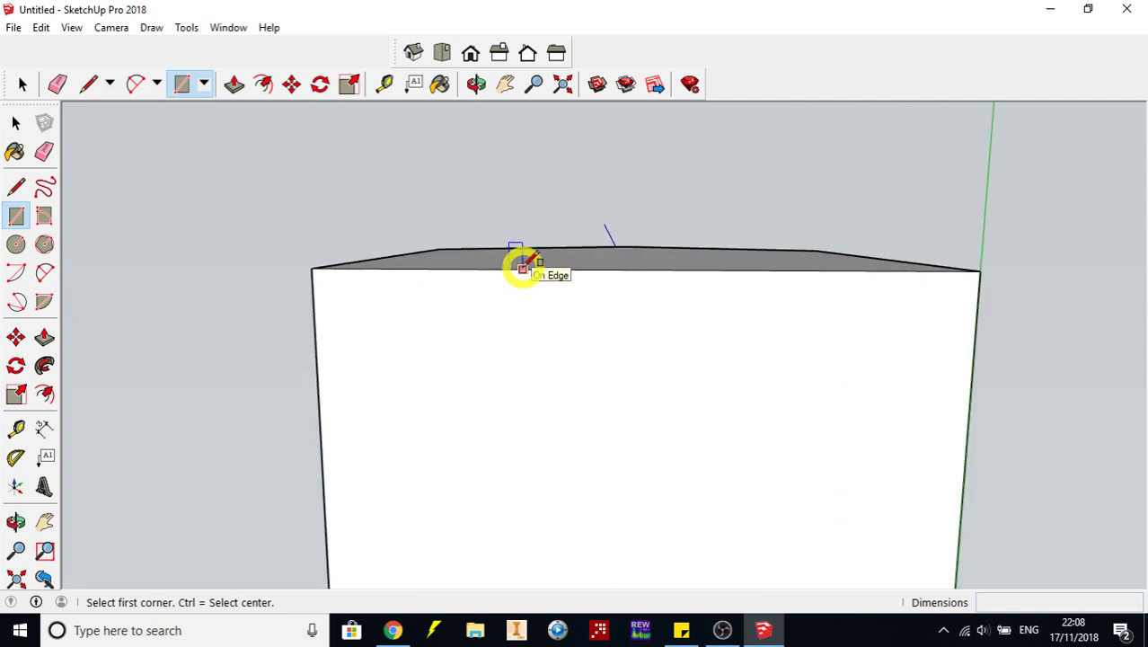
click(522, 267)
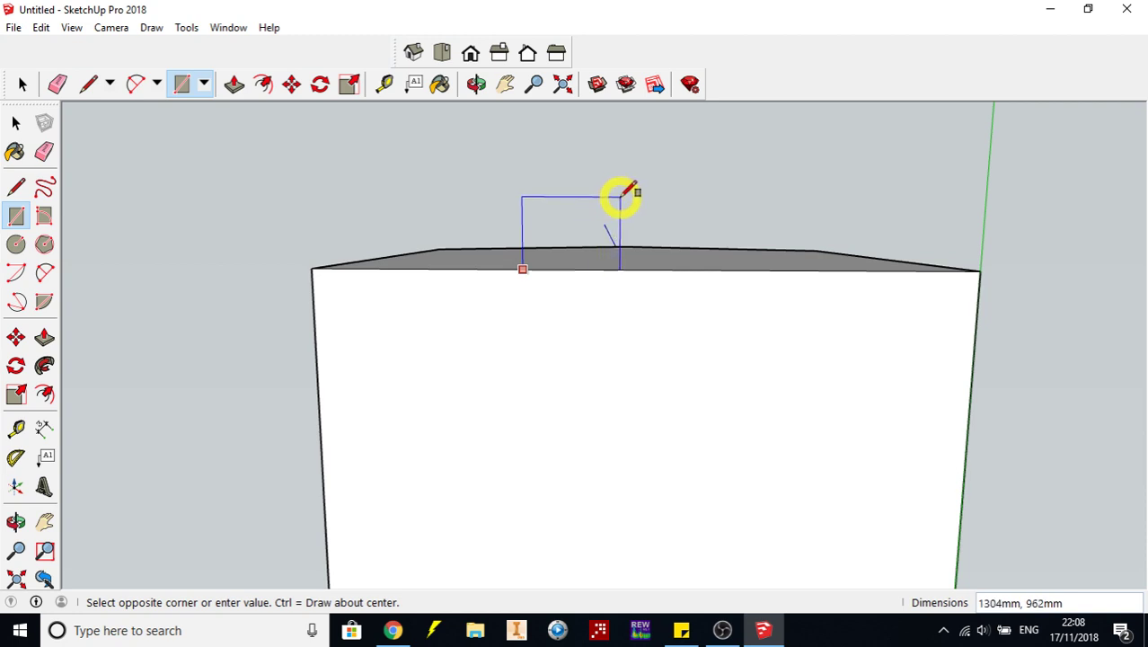
click(620, 195)
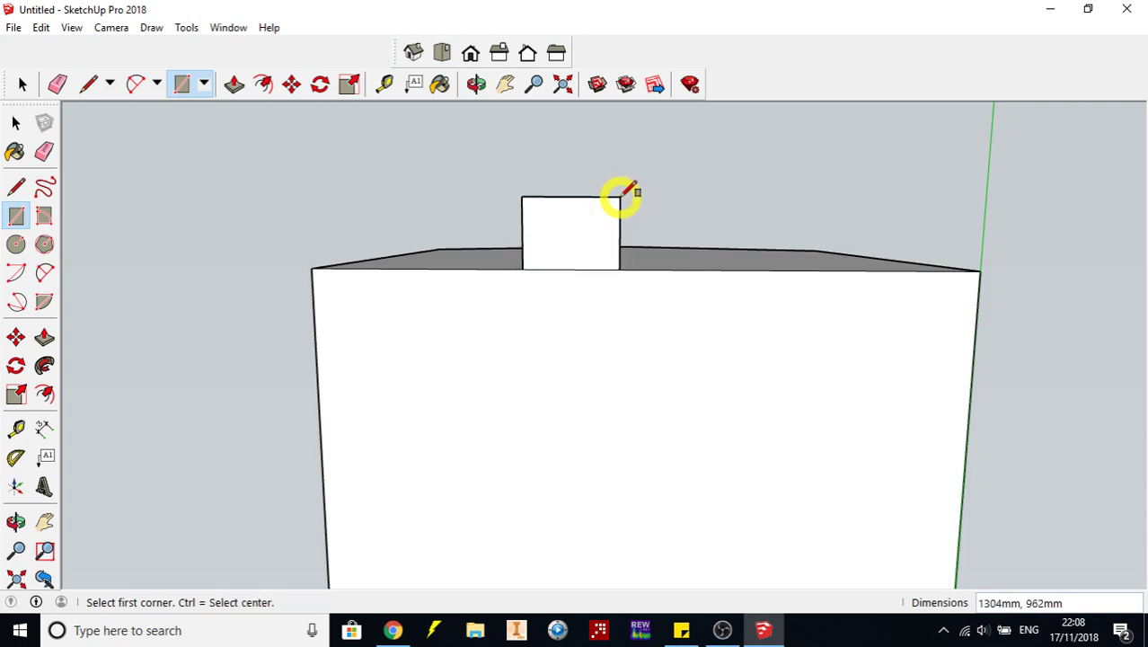
Push/Pull the chimney base rectangle up about 12691 mm so the chimney rises above the roof ridge
click(476, 83)
drag(499, 144, 685, 370)
scroll(684, 370, down, 2)
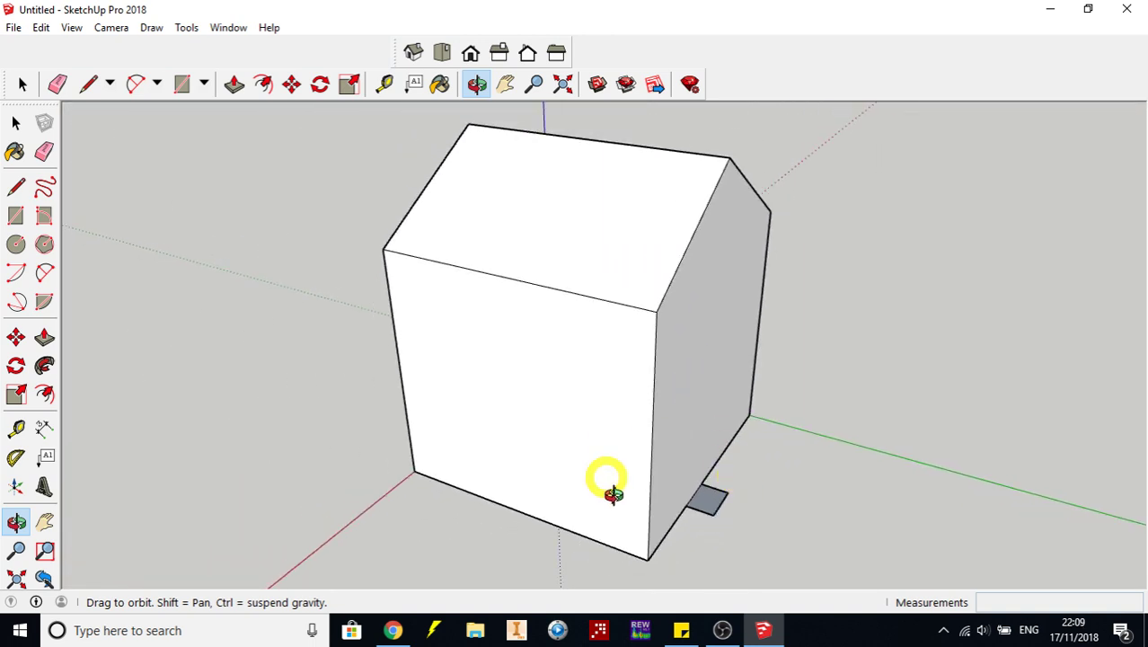
click(235, 84)
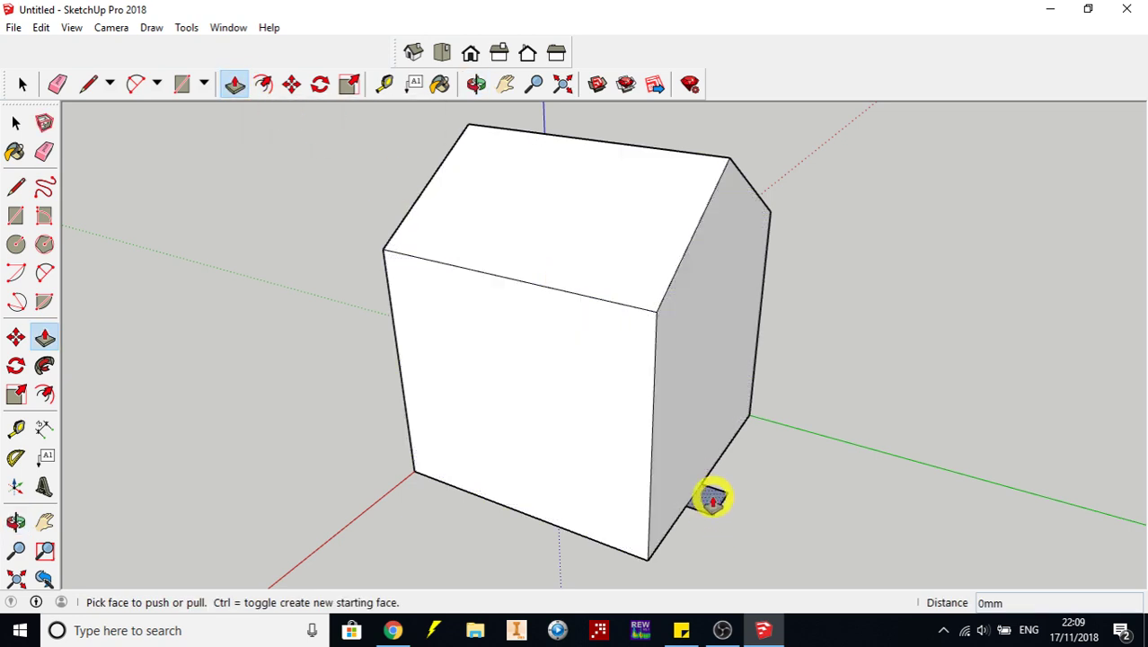
scroll(712, 499, up, 5)
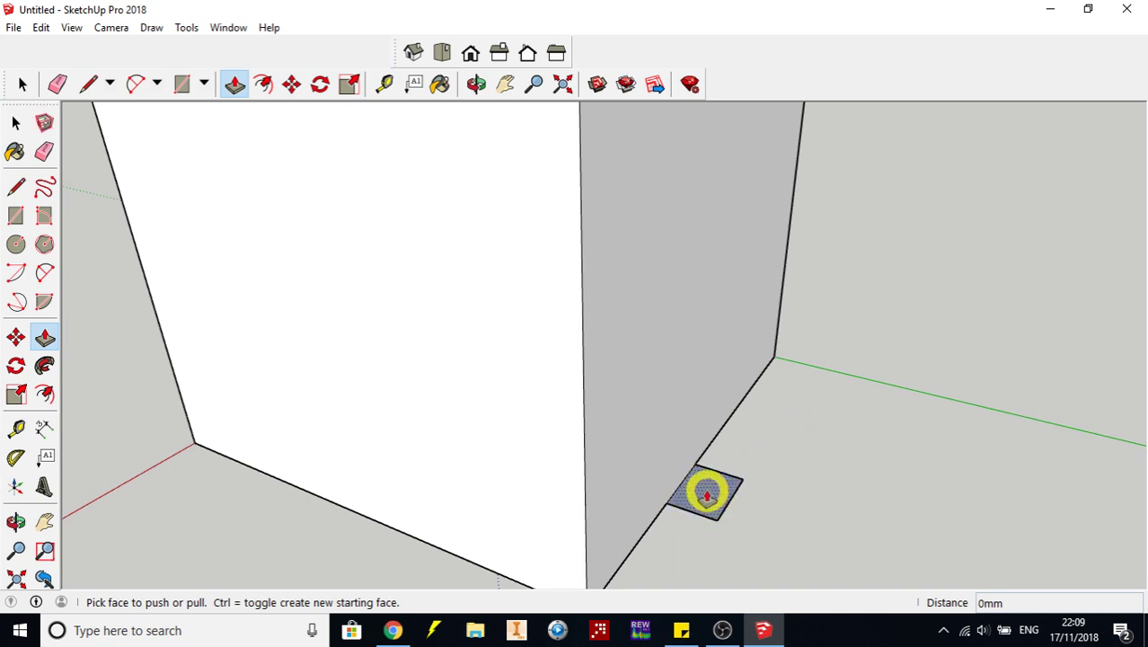
click(707, 495)
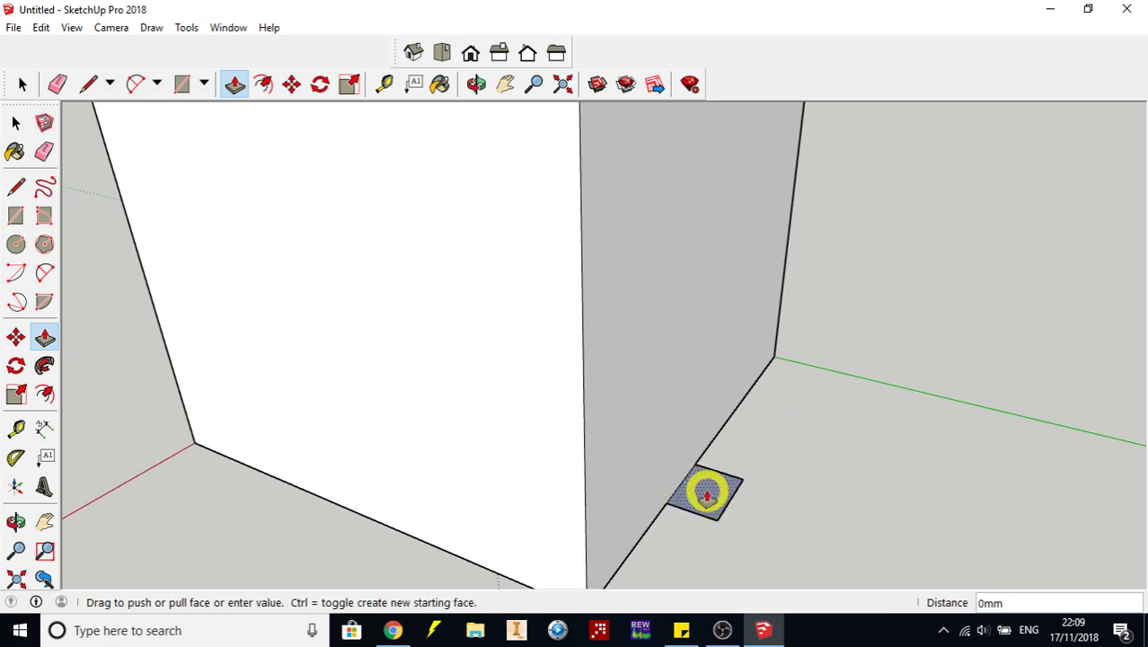
scroll(697, 413, down, 4)
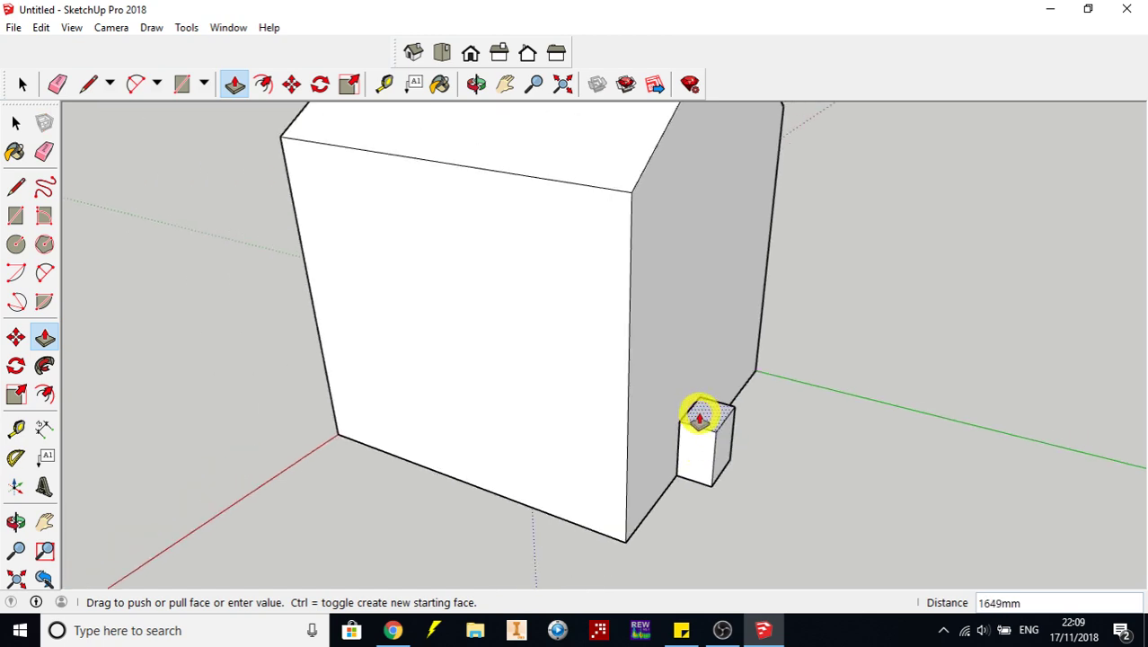
scroll(700, 416, down, 3)
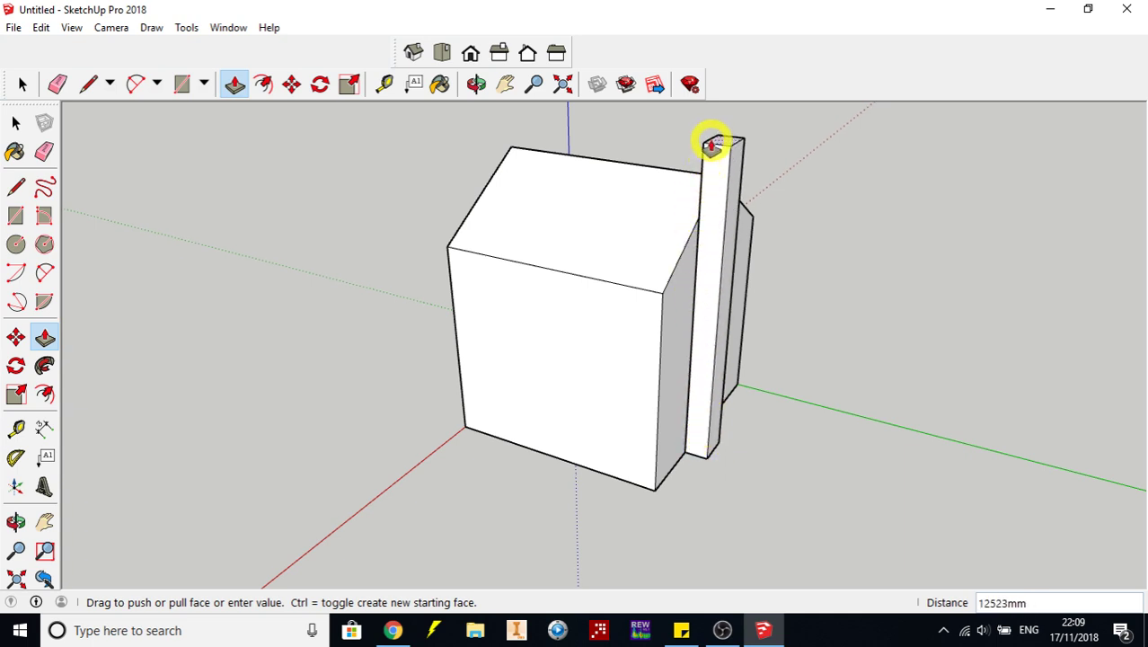
click(711, 141)
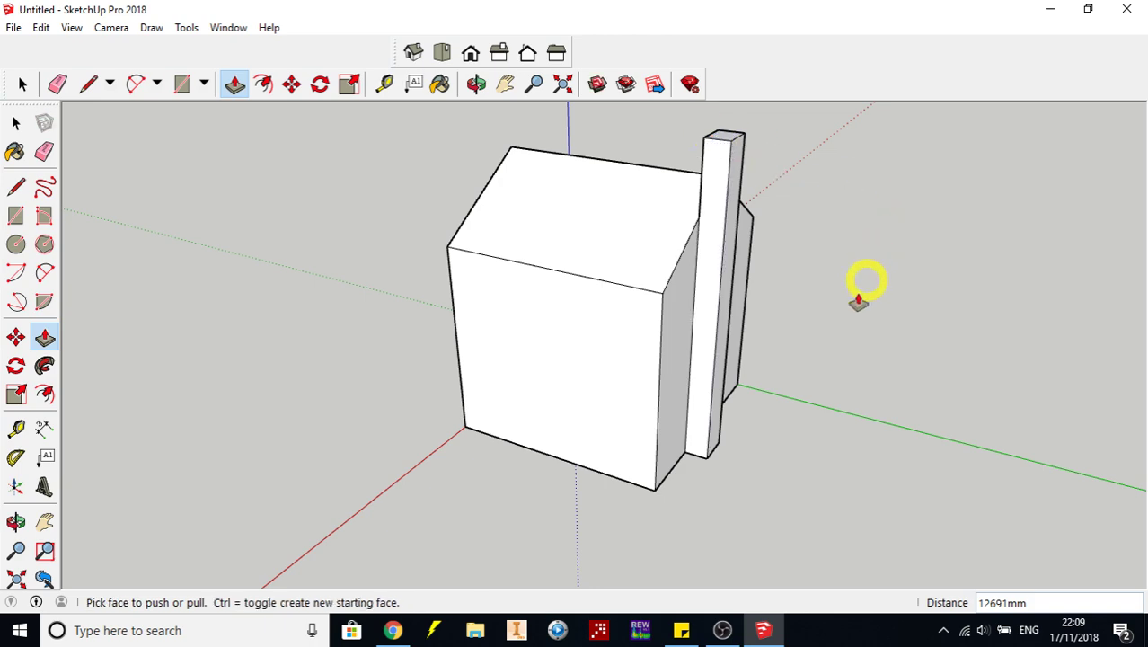
Undo the chimney's Push/Pull and its base rectangle behind the rear wall
click(478, 83)
drag(512, 278, 430, 402)
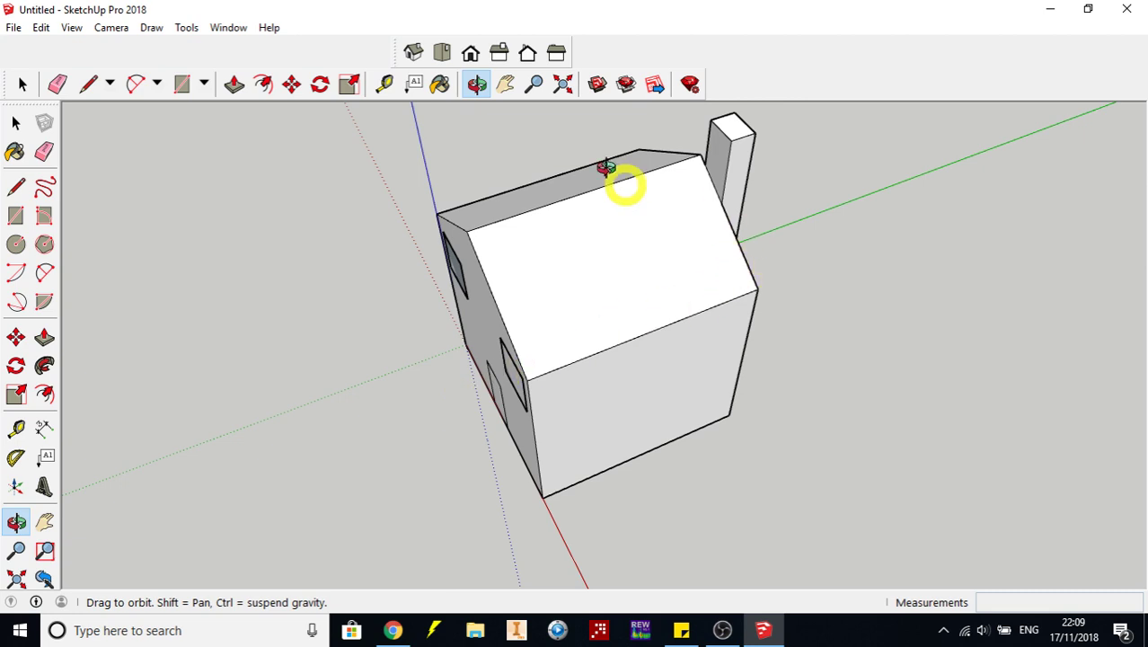
click(506, 85)
drag(673, 210, 648, 256)
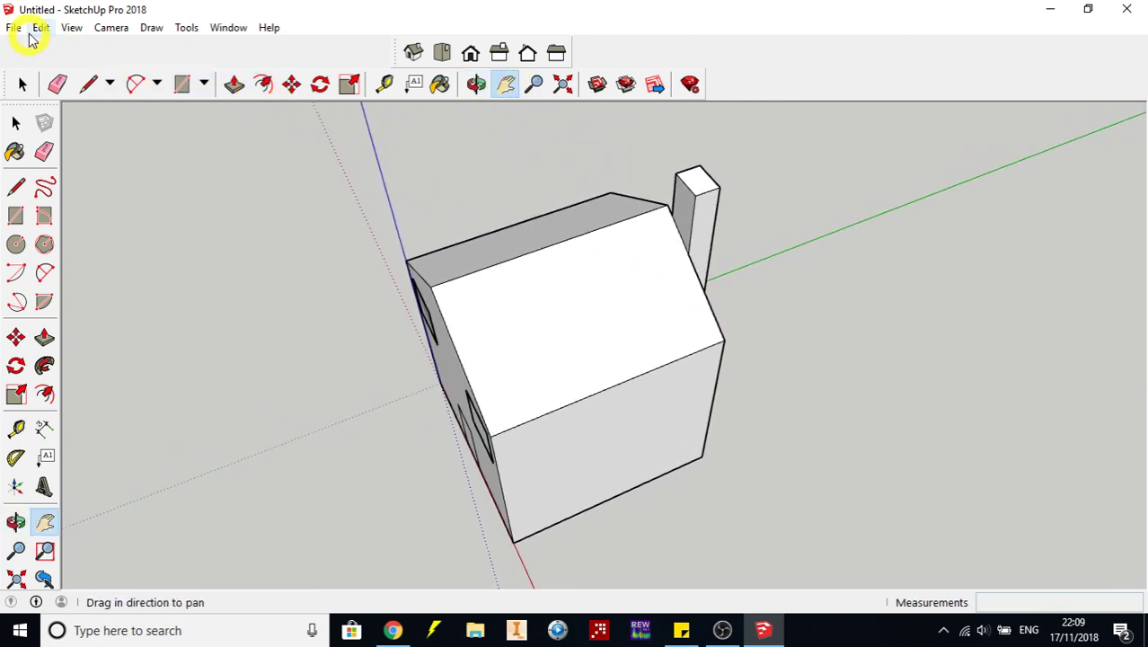
click(41, 28)
click(44, 43)
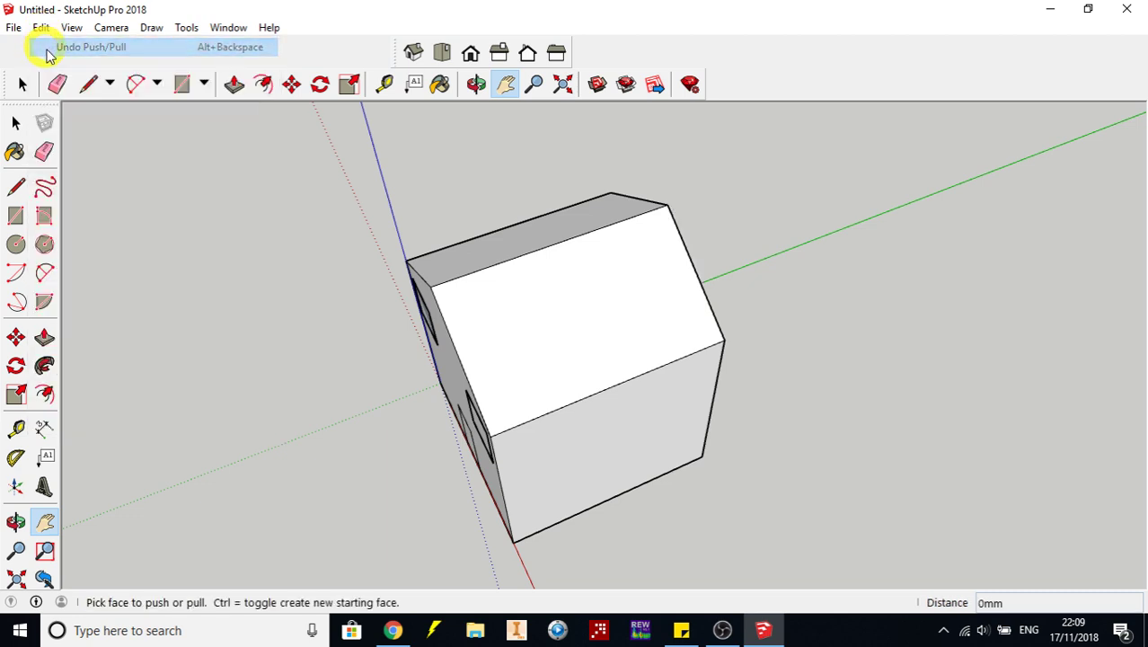
drag(627, 236, 453, 287)
click(476, 84)
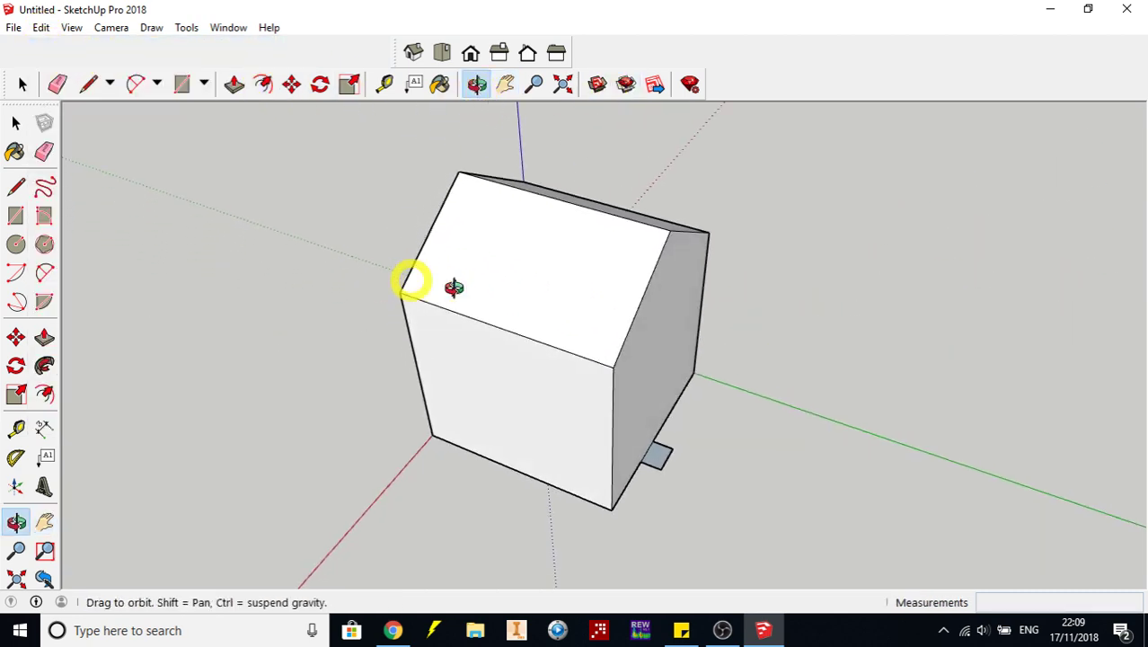
click(41, 28)
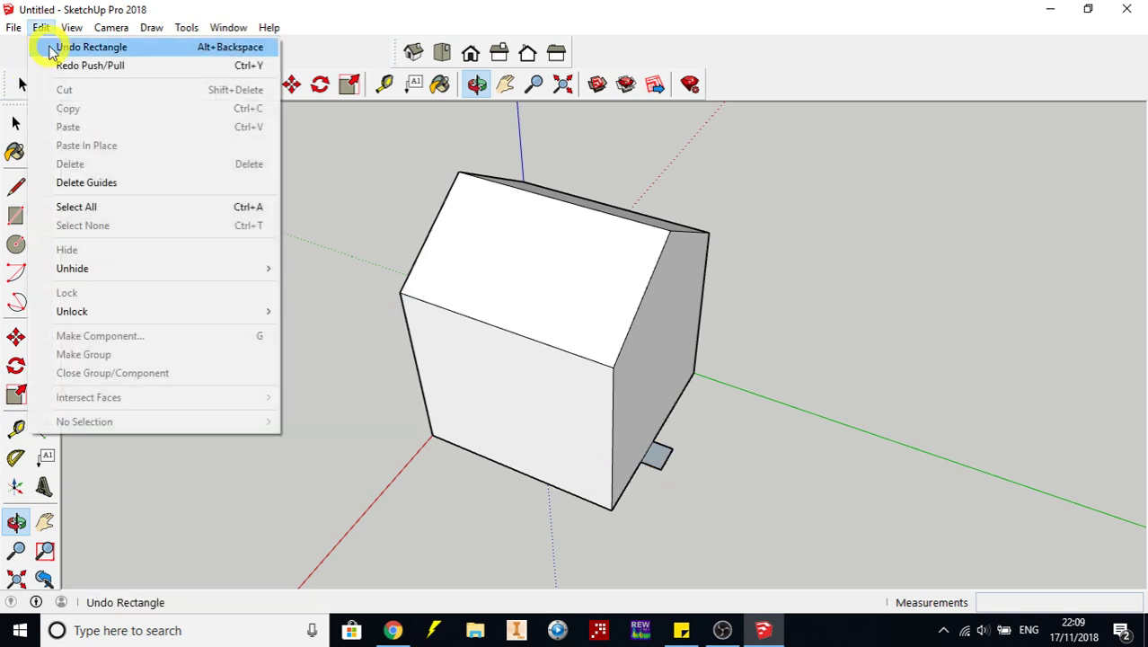
click(53, 47)
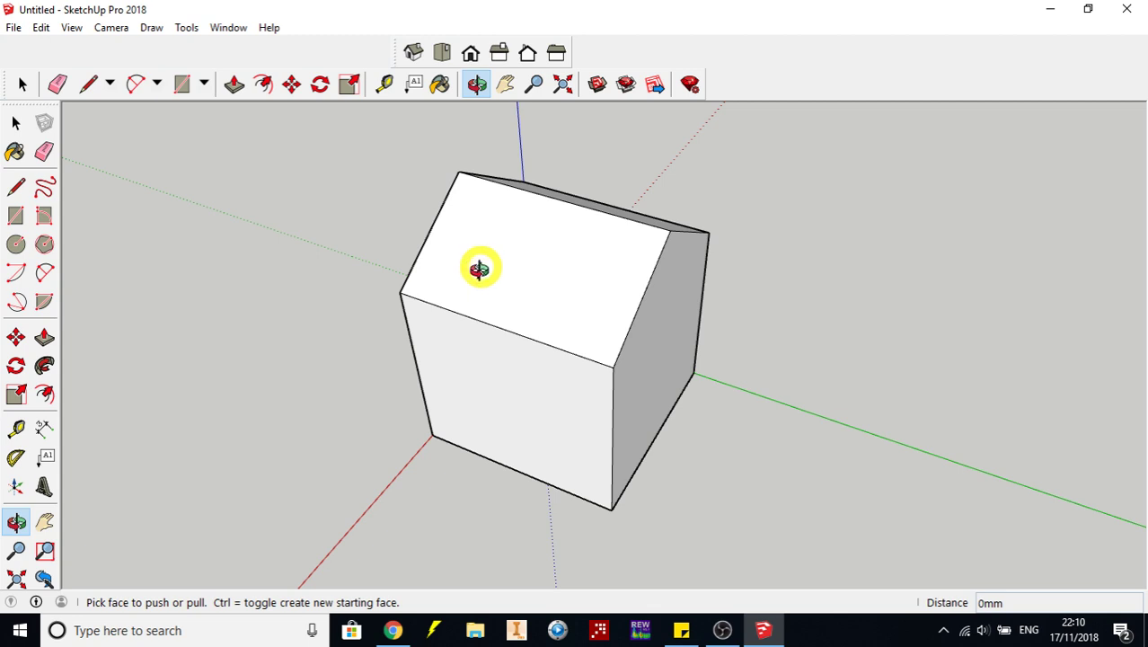
Draw a rectangle of about 1065 by 913 mm on the roof slope, near the ridge and the rear gable end
middle_drag(479, 270, 624, 324)
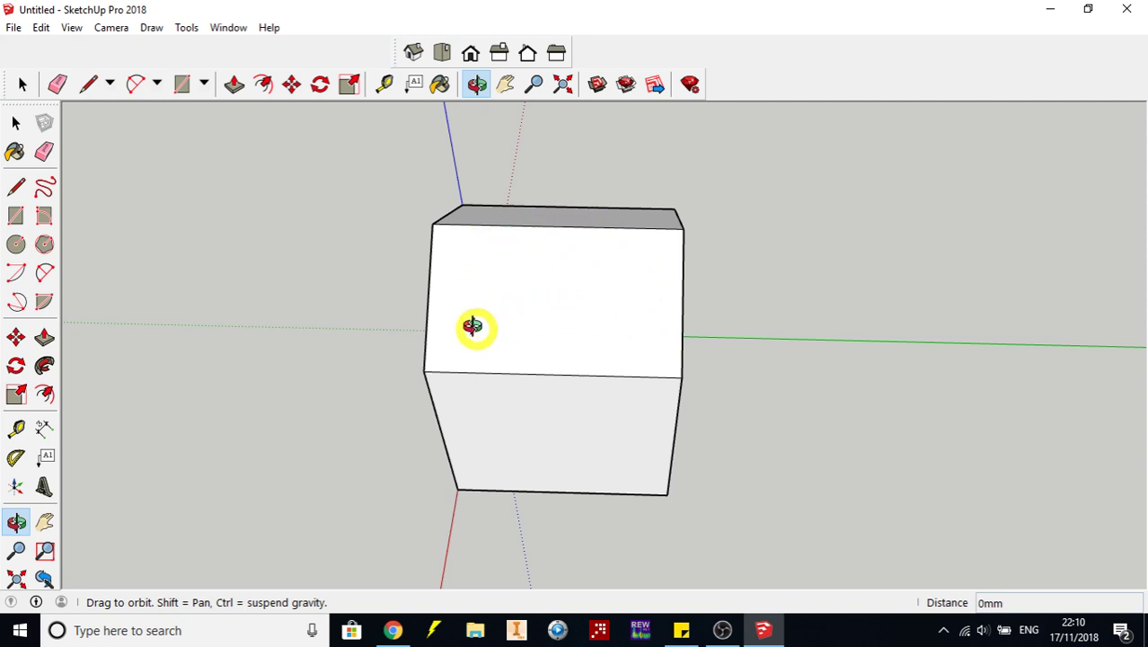
drag(474, 325, 486, 368)
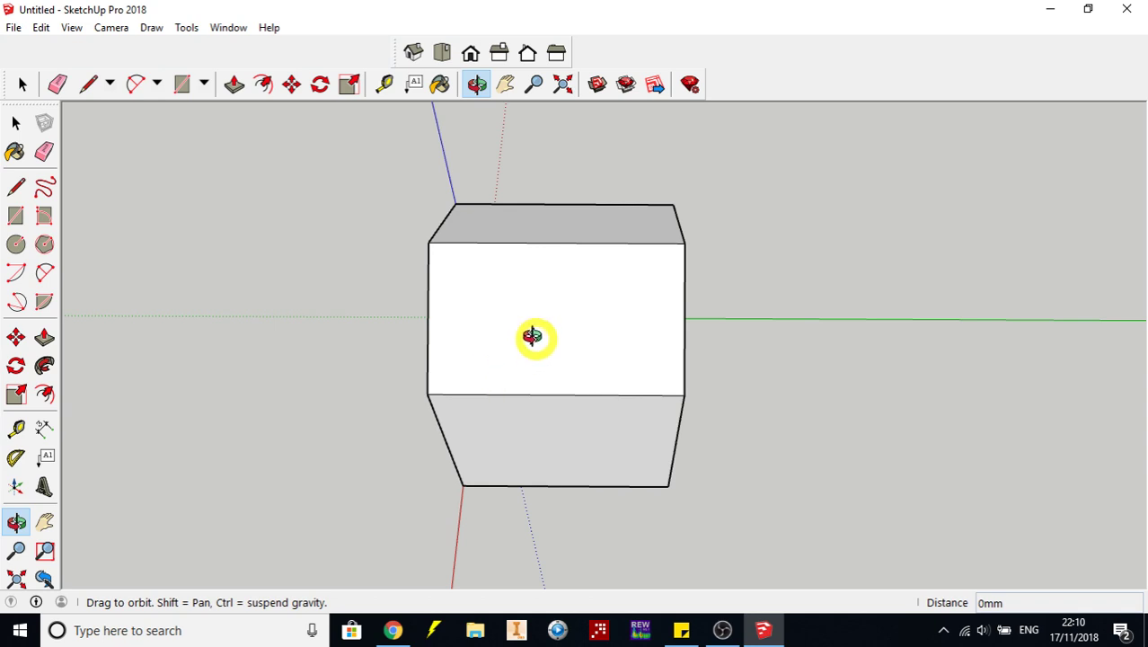
scroll(533, 336, up, 6)
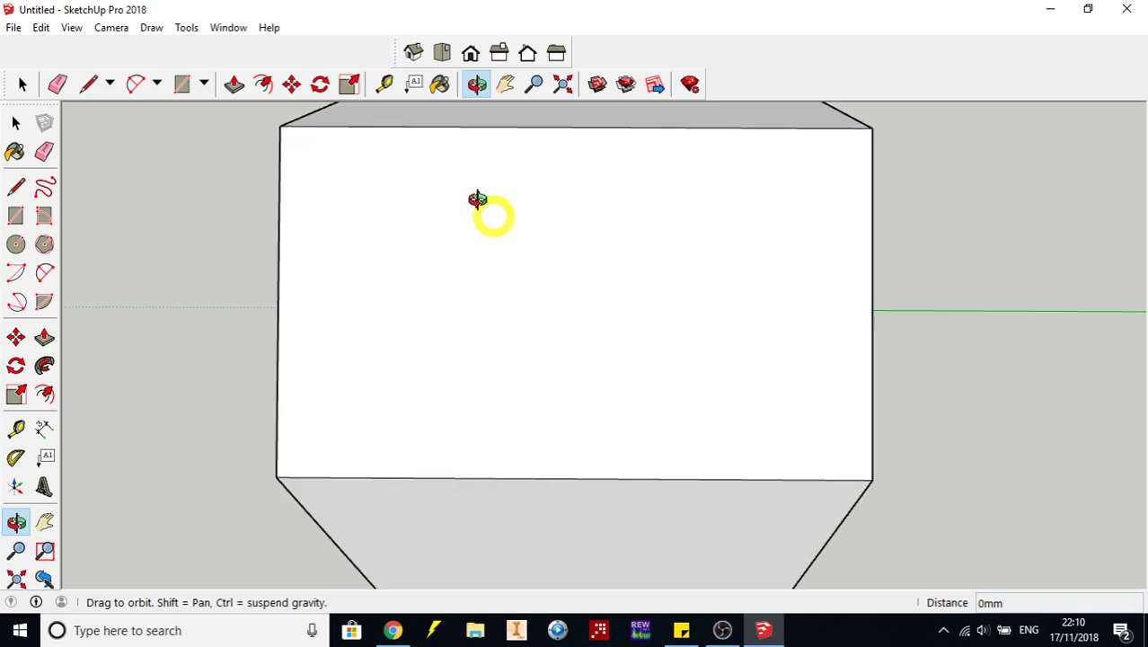
click(506, 84)
drag(561, 211, 574, 288)
scroll(575, 287, up, 1)
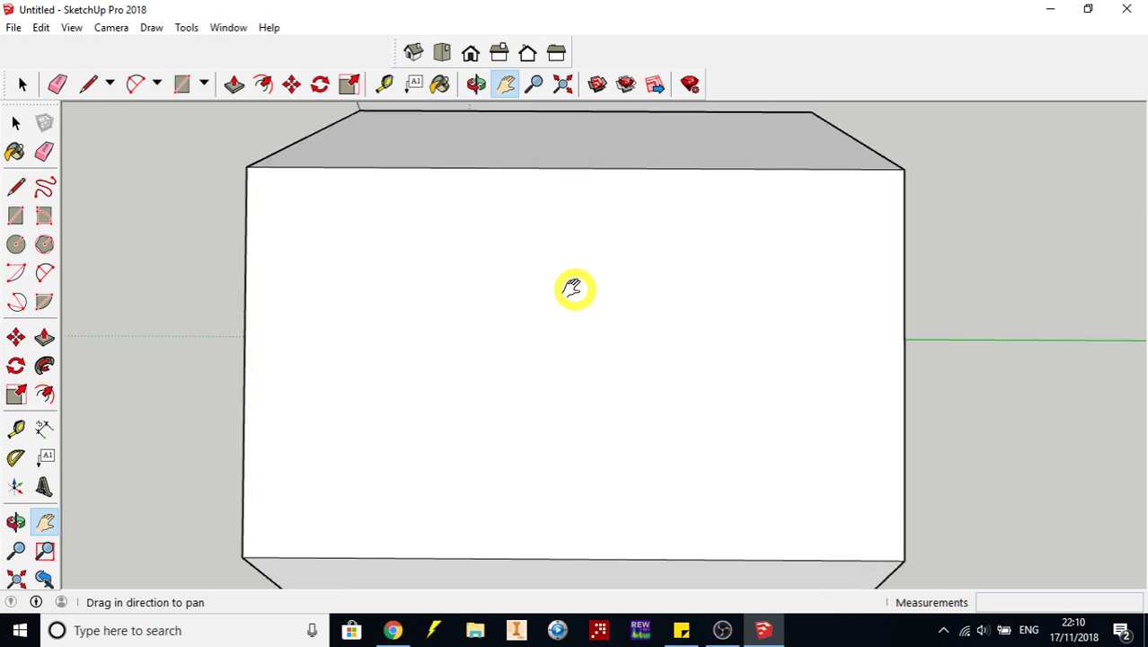
click(183, 85)
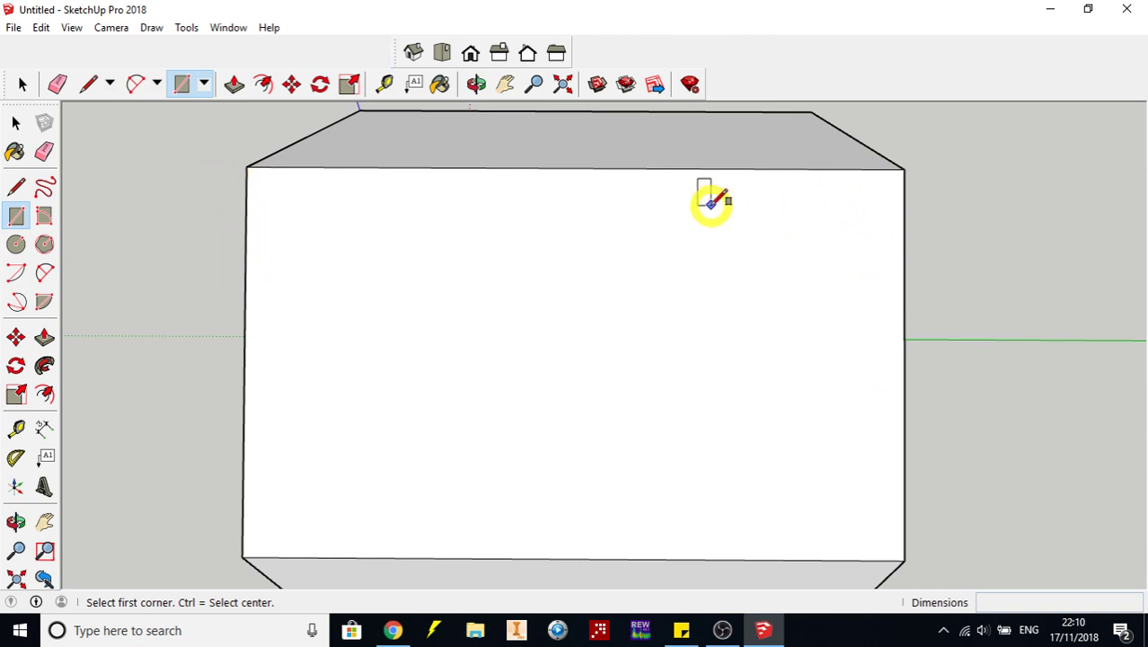
click(813, 200)
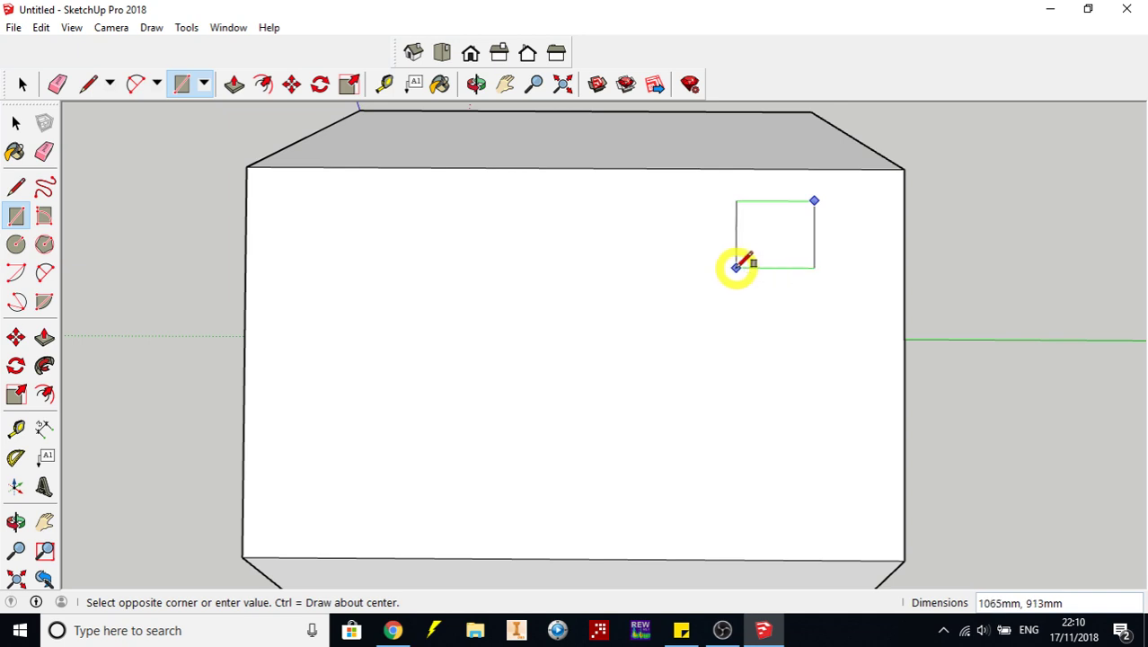
click(736, 267)
click(476, 84)
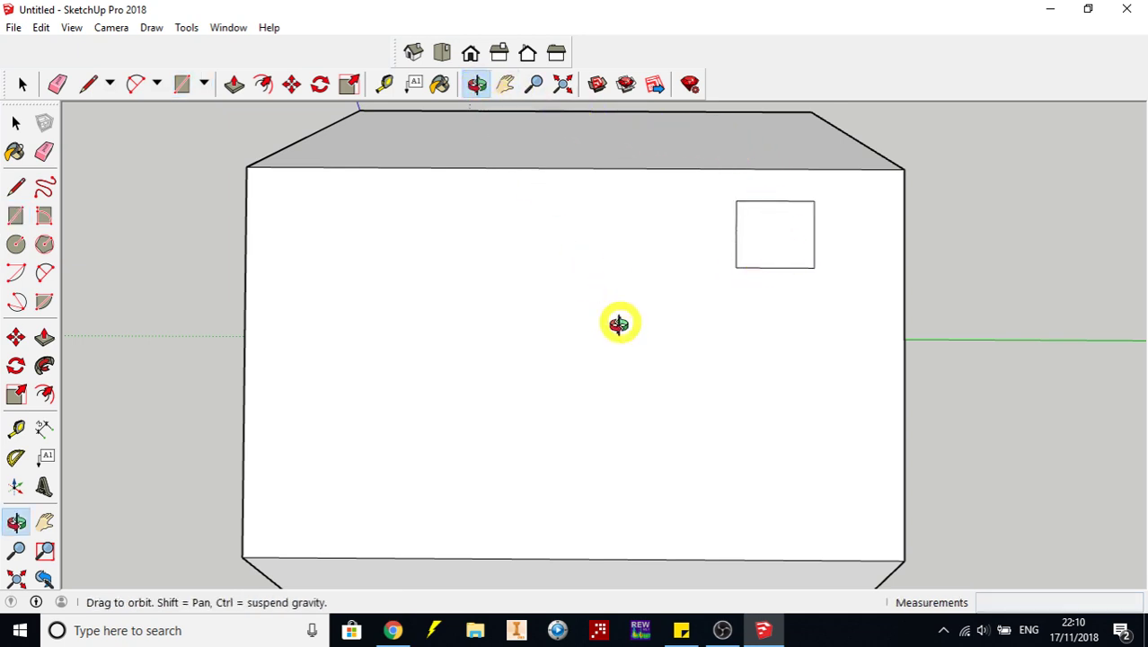
drag(619, 323, 839, 231)
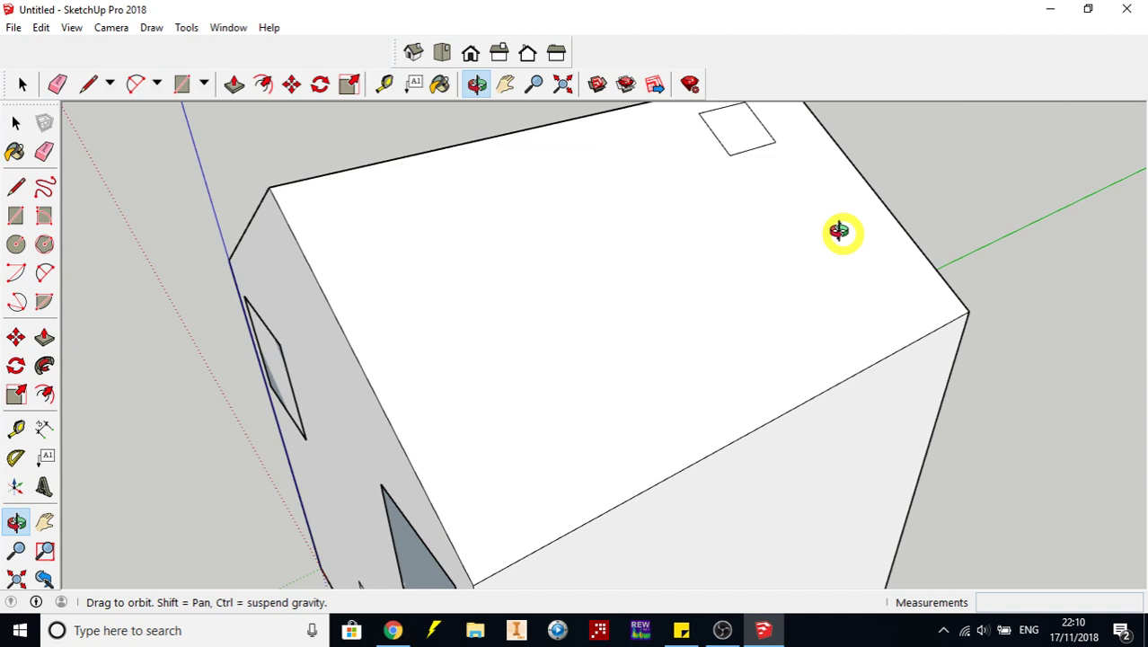
click(505, 83)
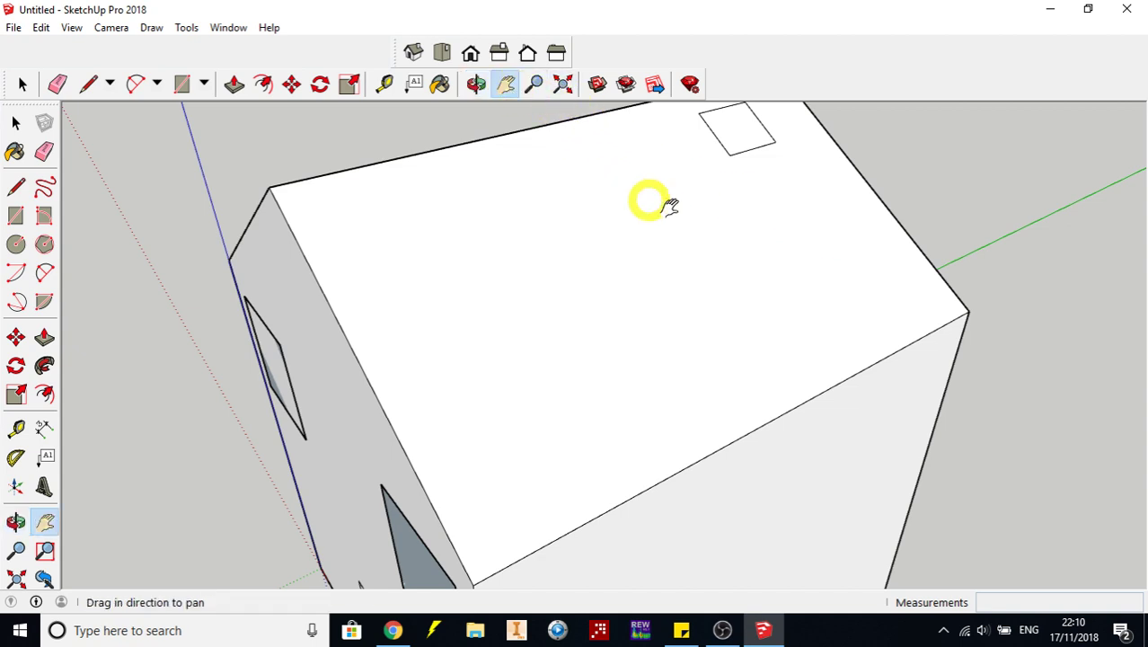
Draw an about 773 mm level line from the roof rectangle's upper front corner, then an about 486 mm vertical line down to its lower front corner
drag(712, 215, 700, 284)
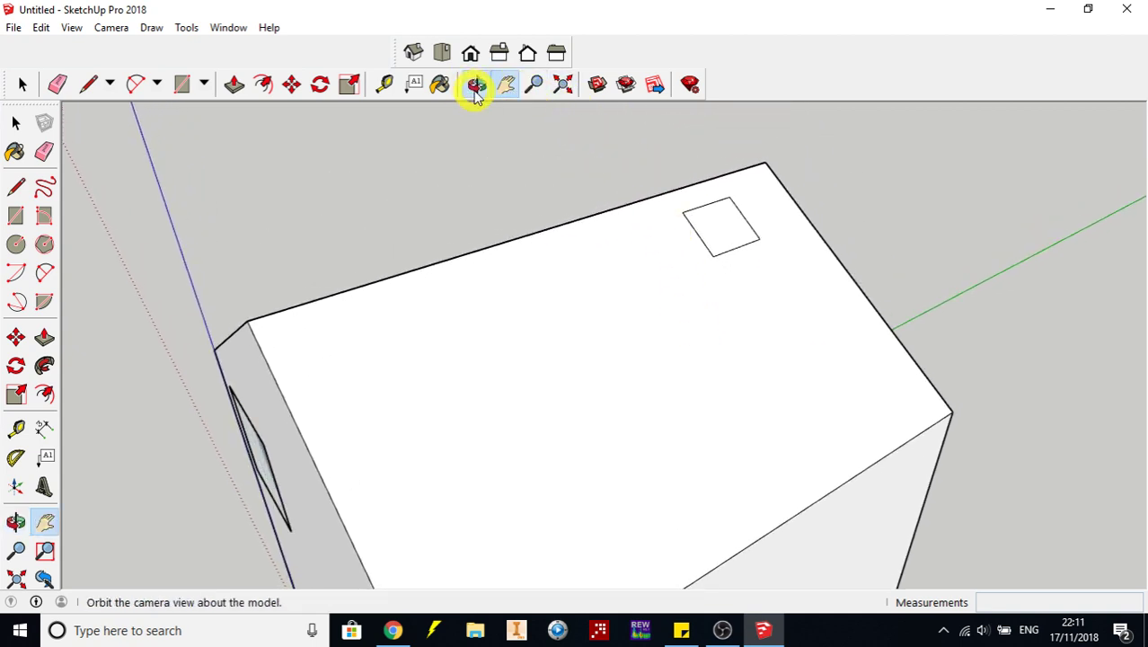
click(476, 87)
drag(546, 322, 663, 252)
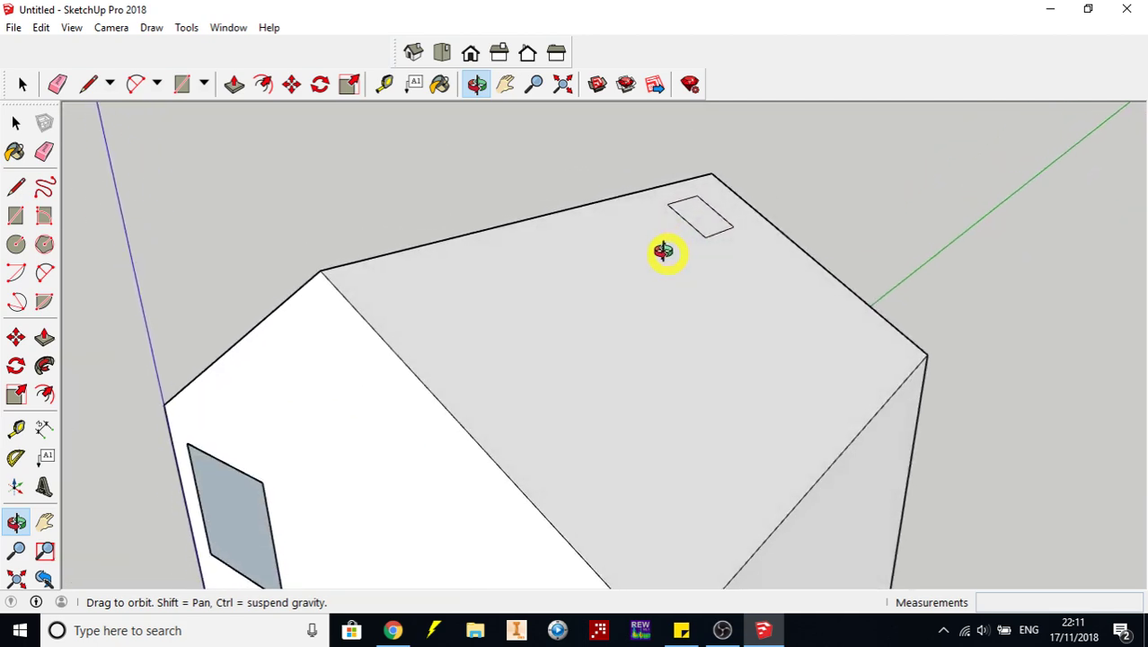
click(506, 83)
drag(743, 261, 617, 265)
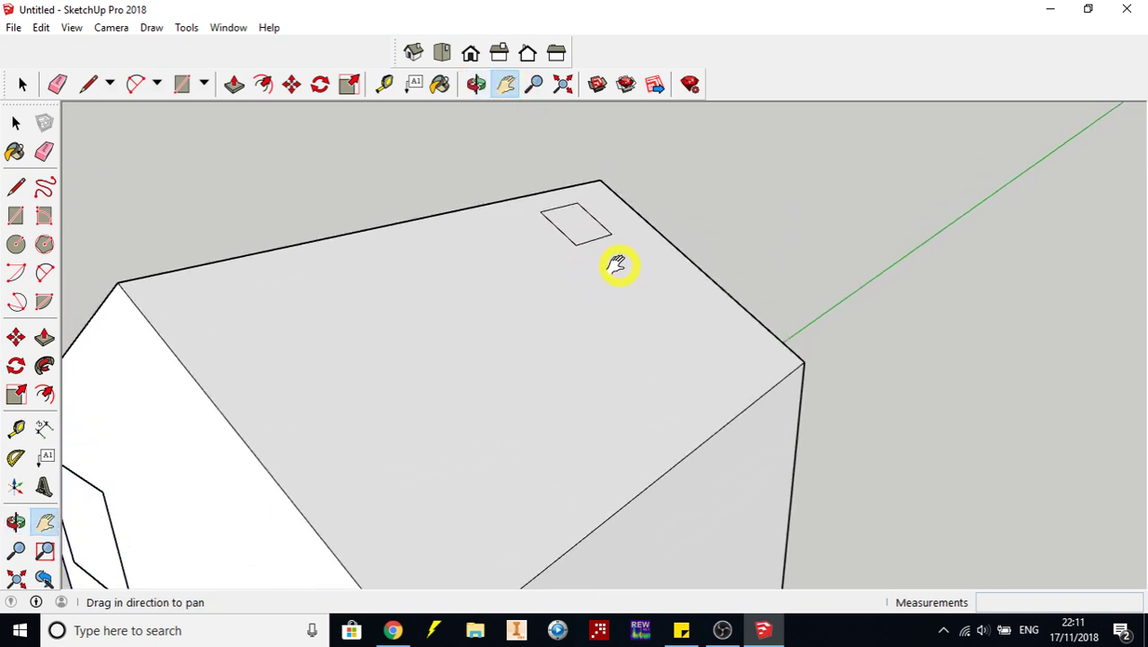
scroll(572, 207, up, 6)
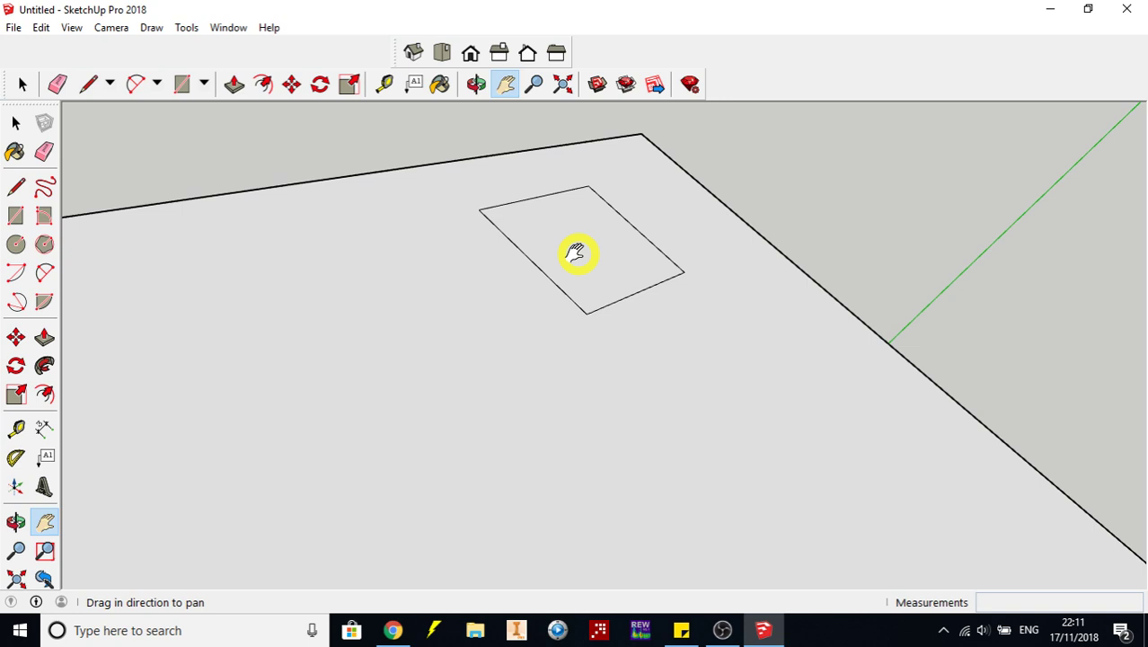
click(90, 83)
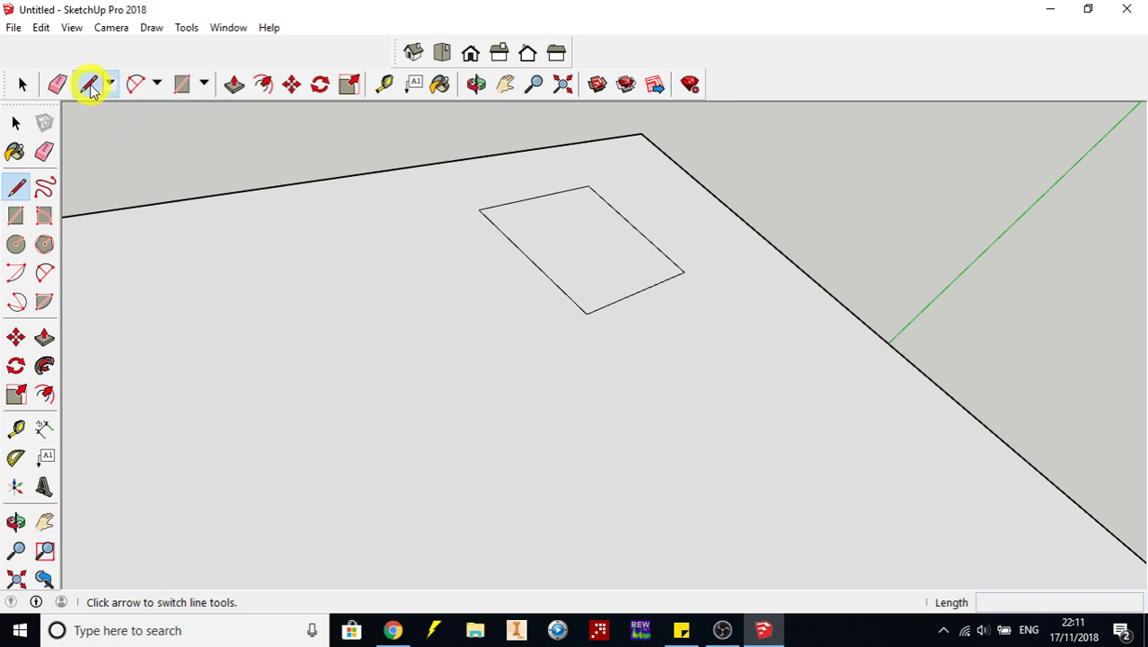
click(478, 209)
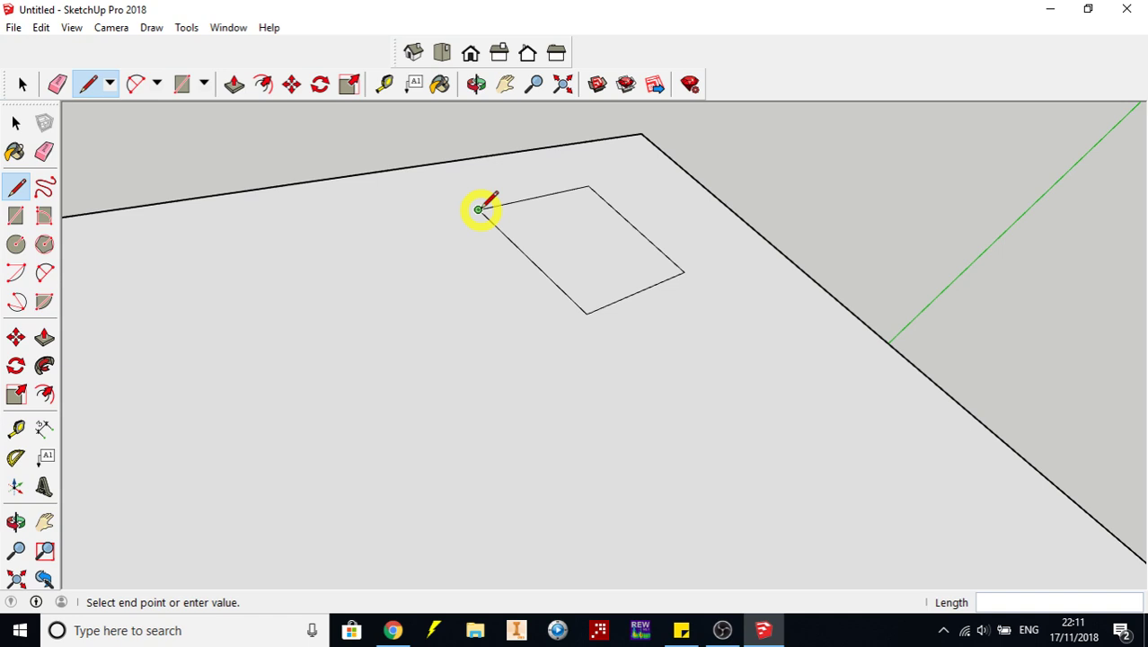
click(586, 312)
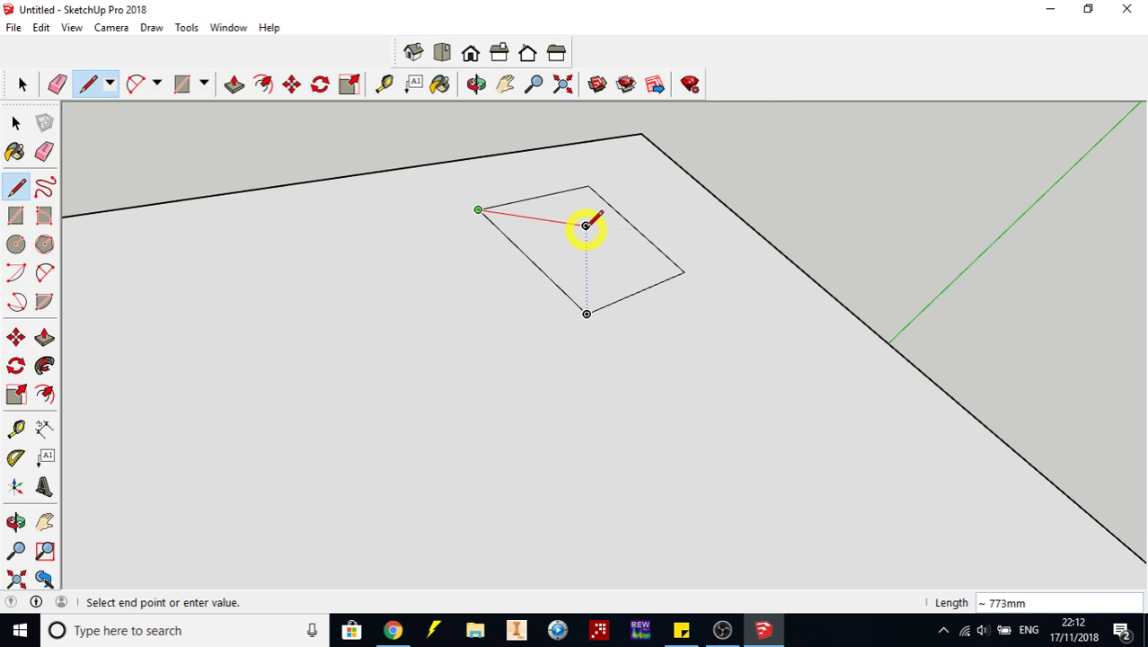
click(585, 224)
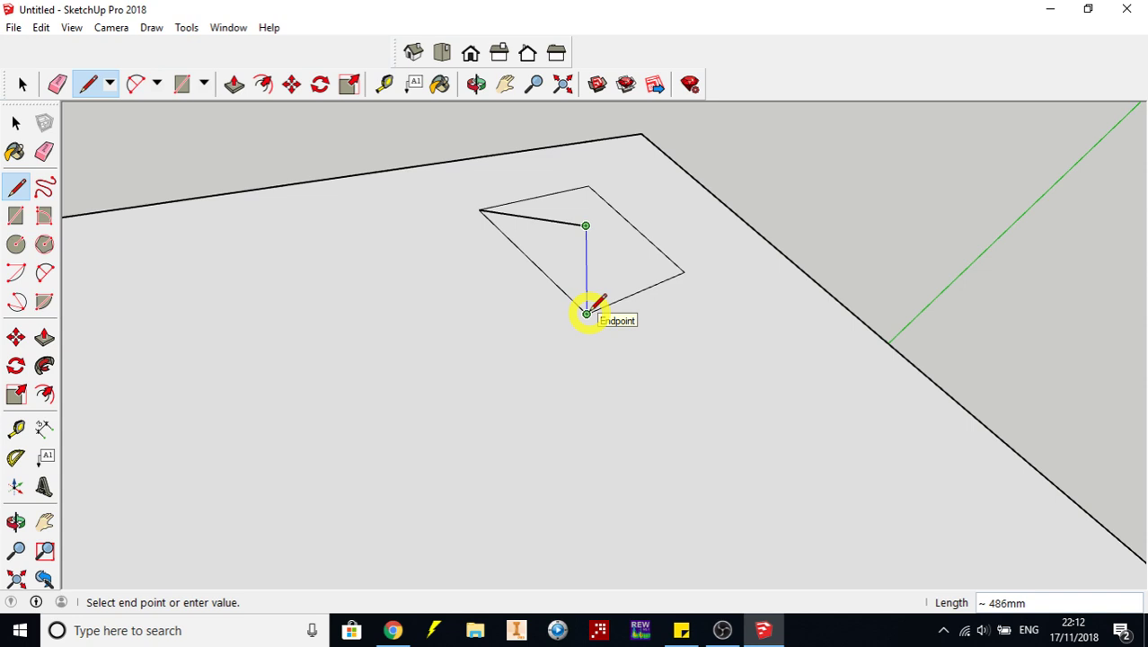
click(586, 314)
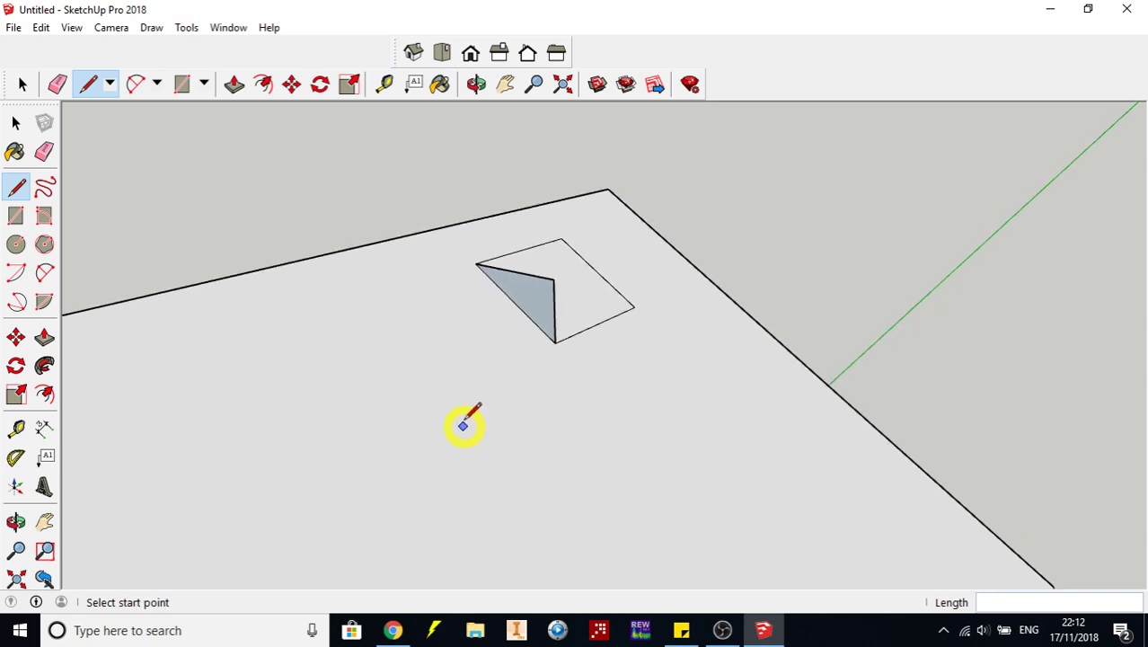
Examine the upright triangular face on the roof slope in relation to the whole house
scroll(466, 422, down, 5)
click(476, 84)
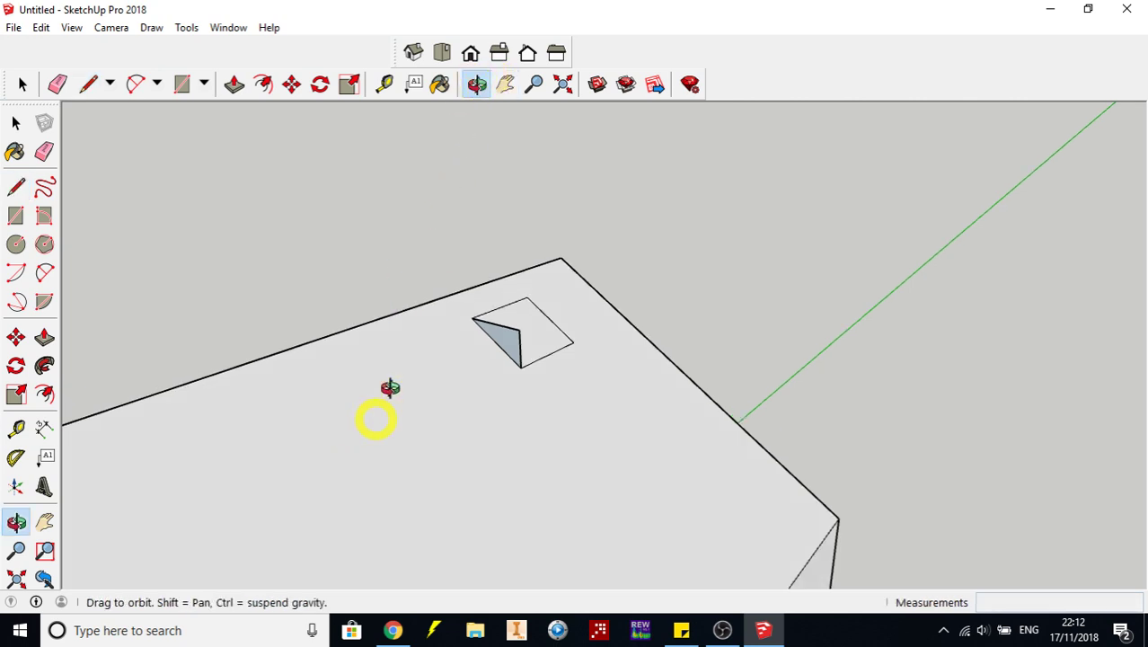
drag(385, 390, 486, 306)
scroll(485, 309, down, 10)
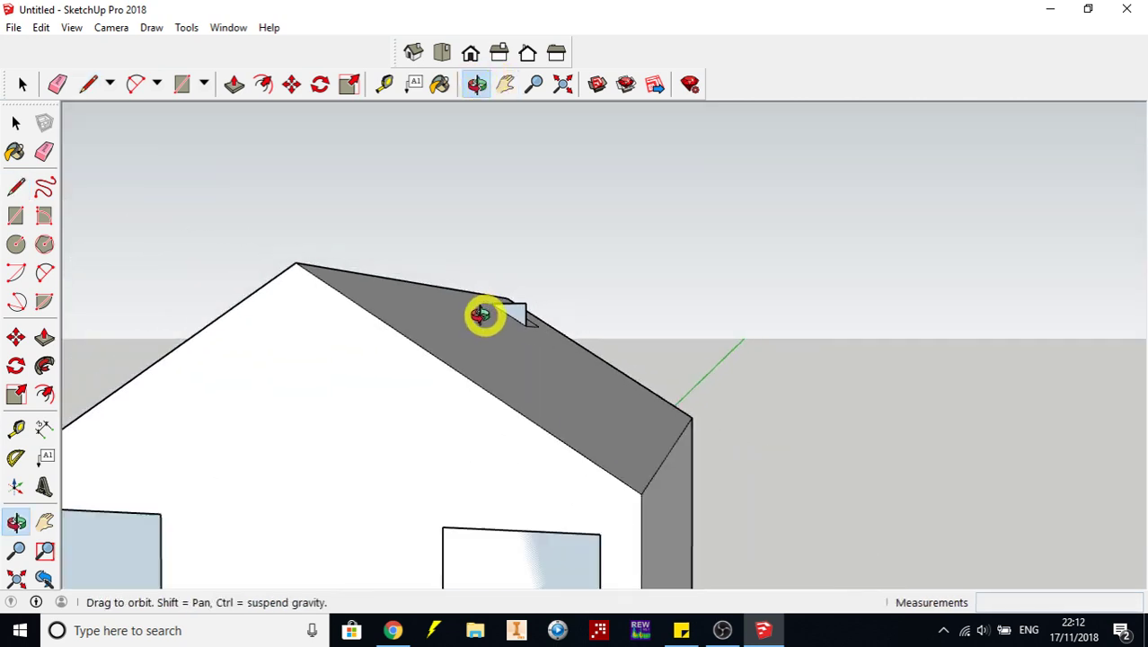
click(504, 84)
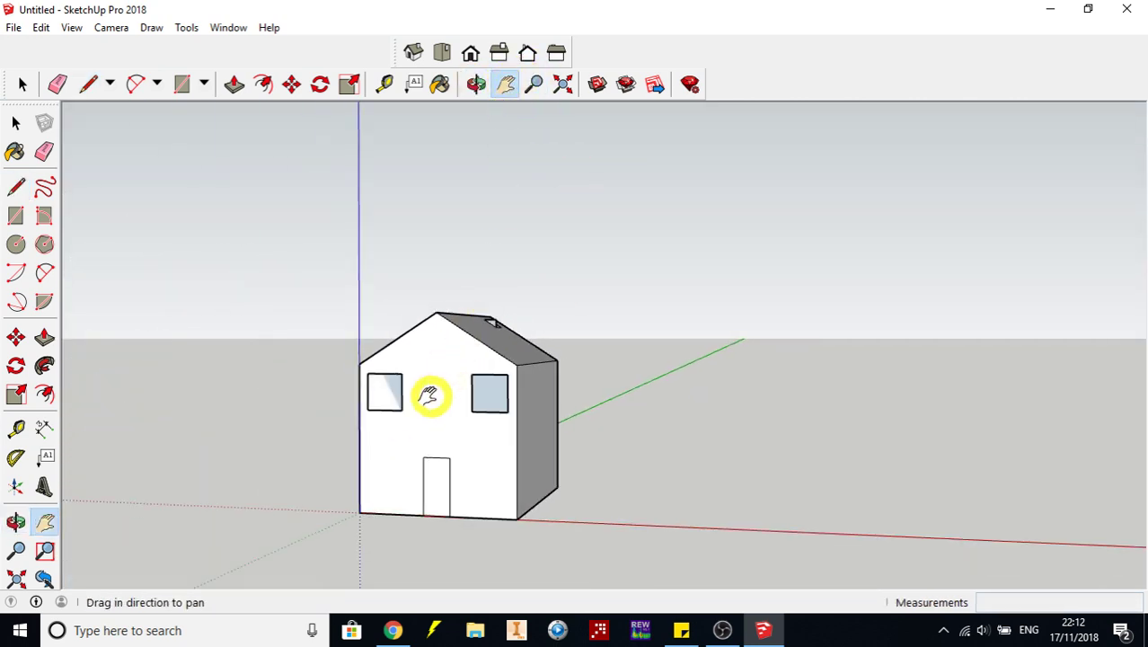
drag(427, 392, 513, 328)
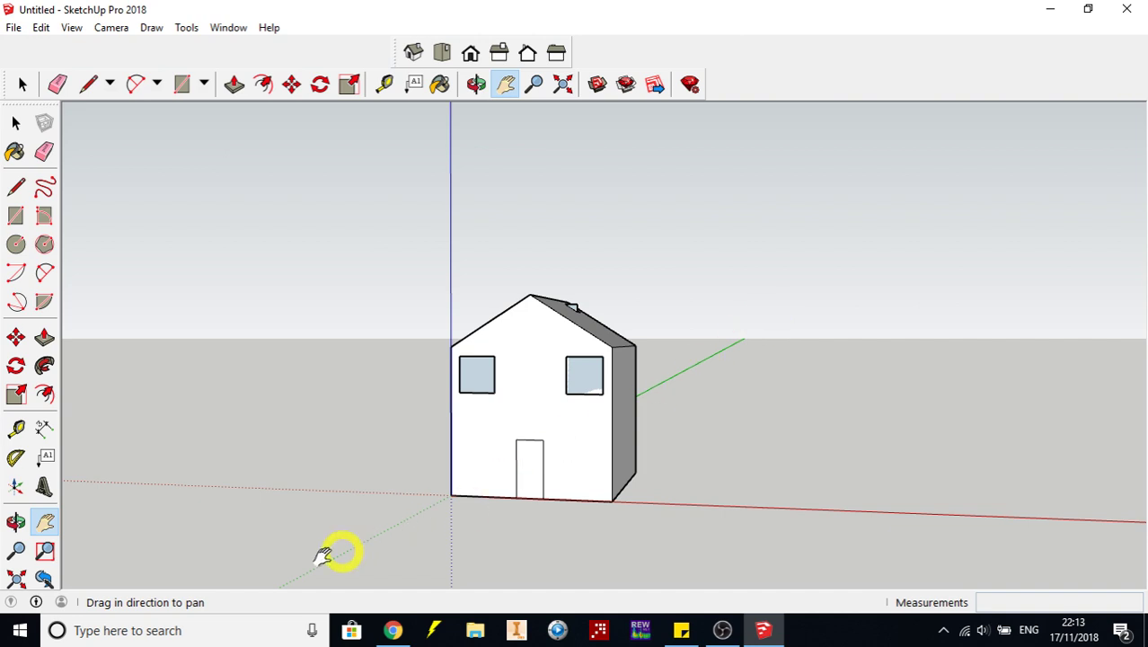
click(477, 85)
drag(682, 338, 614, 309)
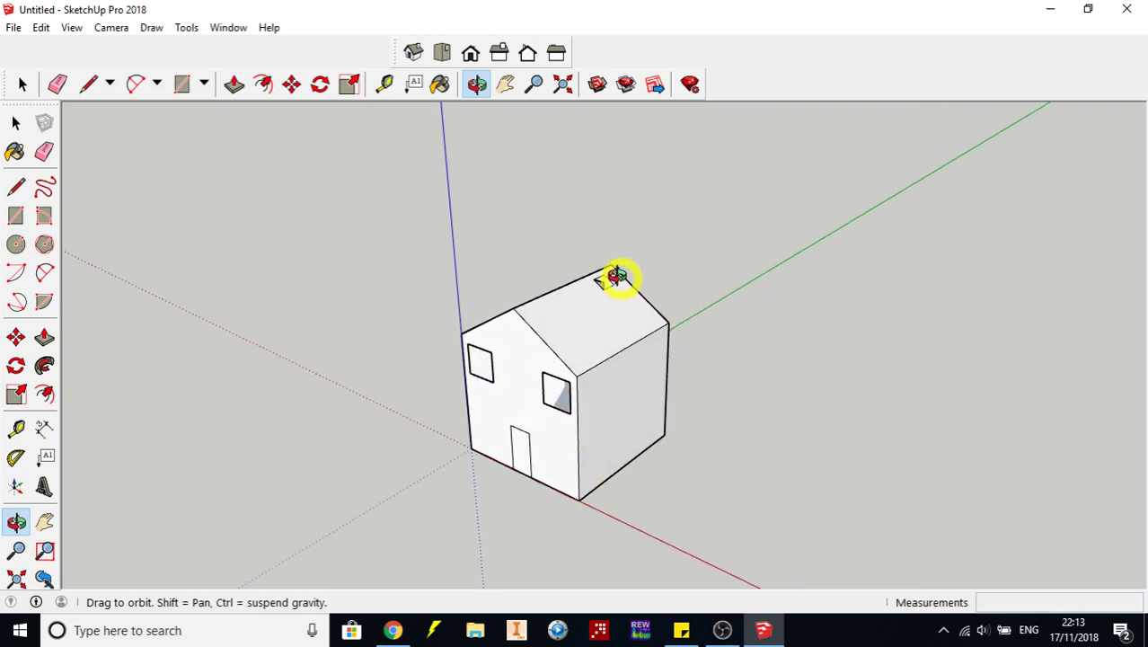
Close the chimney base block with a 1065 mm edge along the green axis, an about 486 mm vertical edge and an about 773 mm top edge
scroll(615, 275, up, 5)
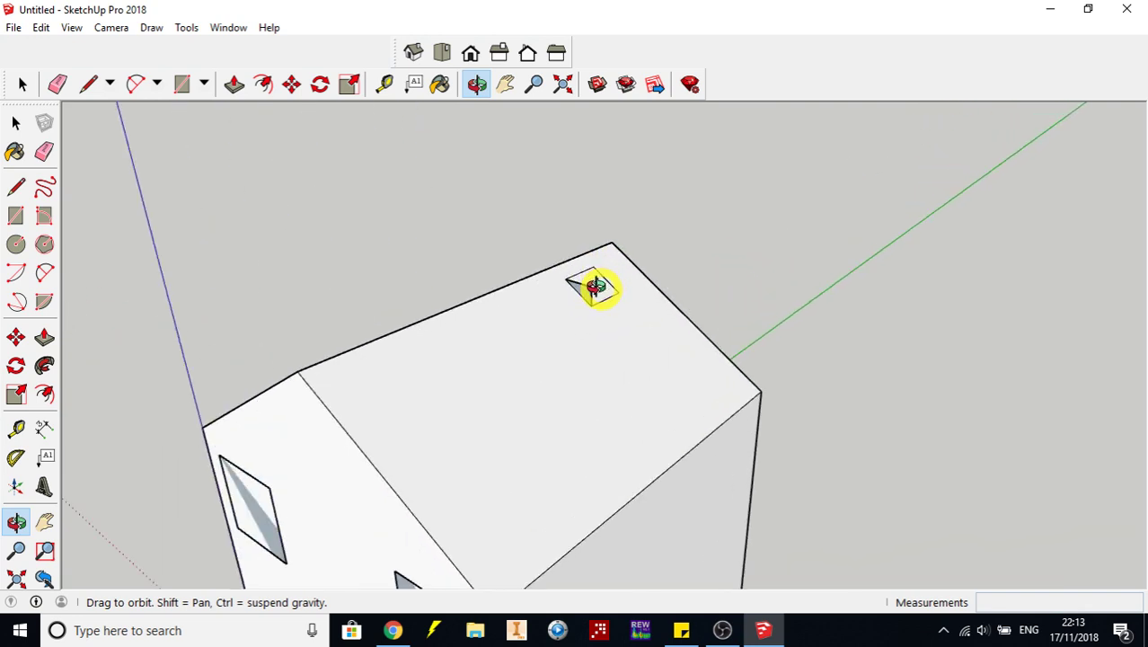
scroll(594, 285, up, 6)
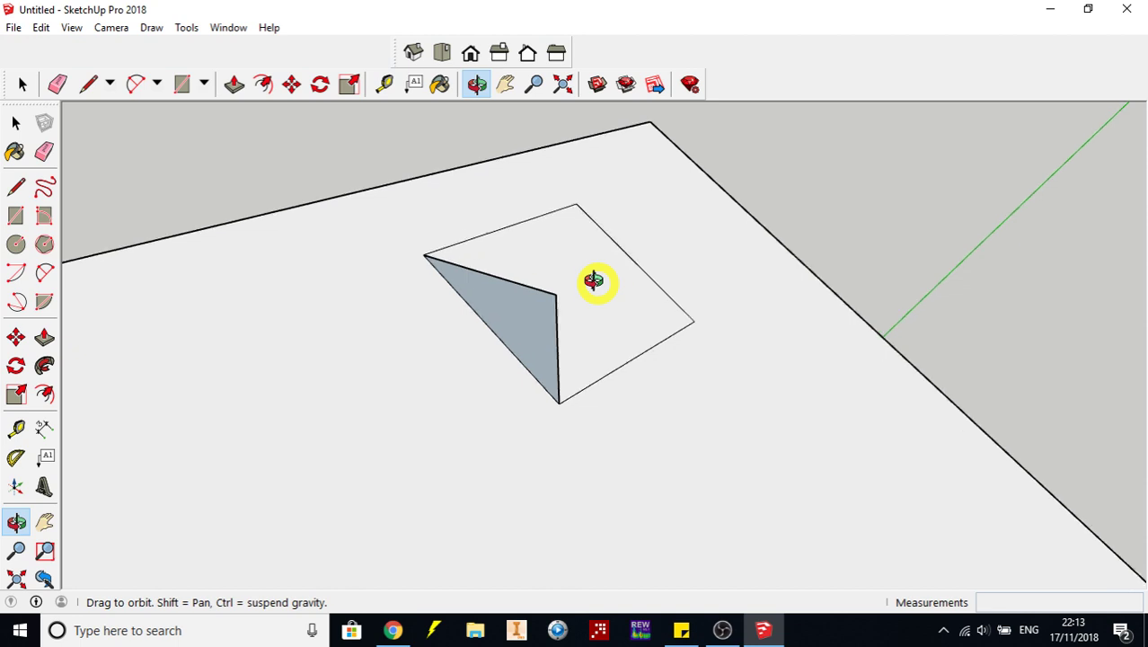
click(88, 84)
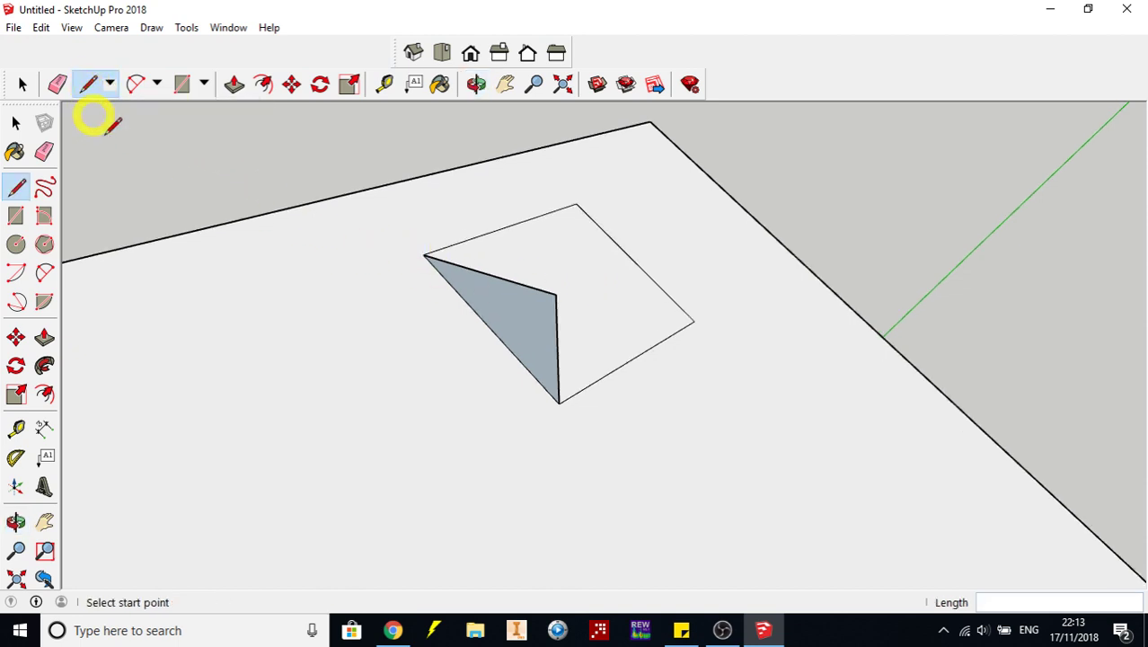
click(555, 295)
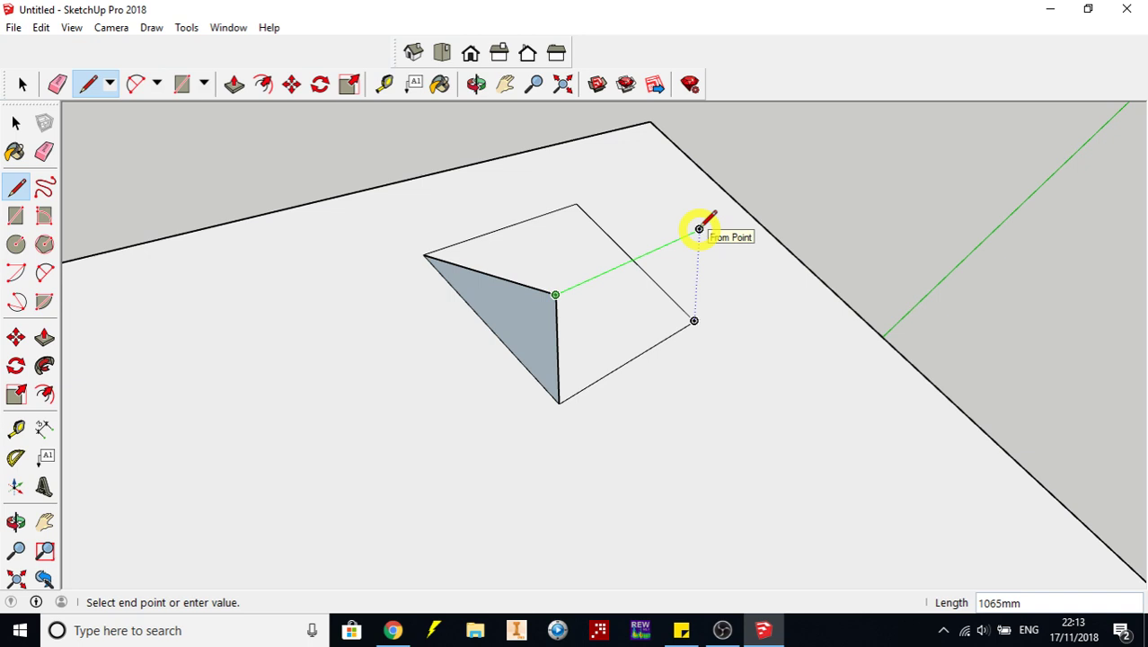
click(698, 229)
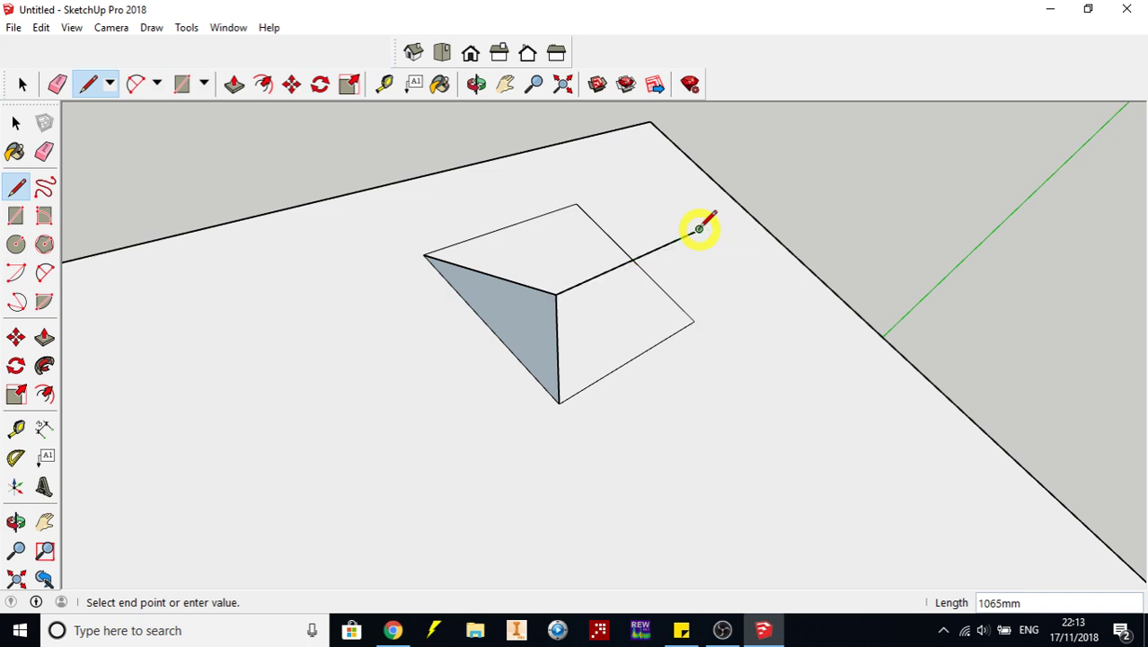
click(693, 320)
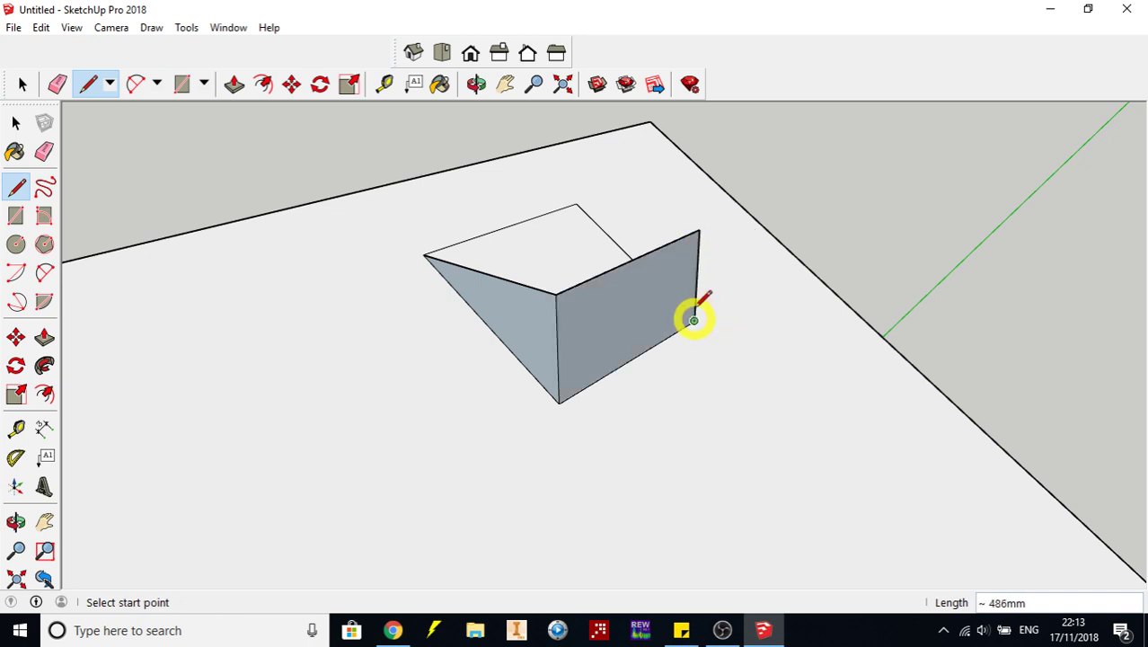
click(699, 229)
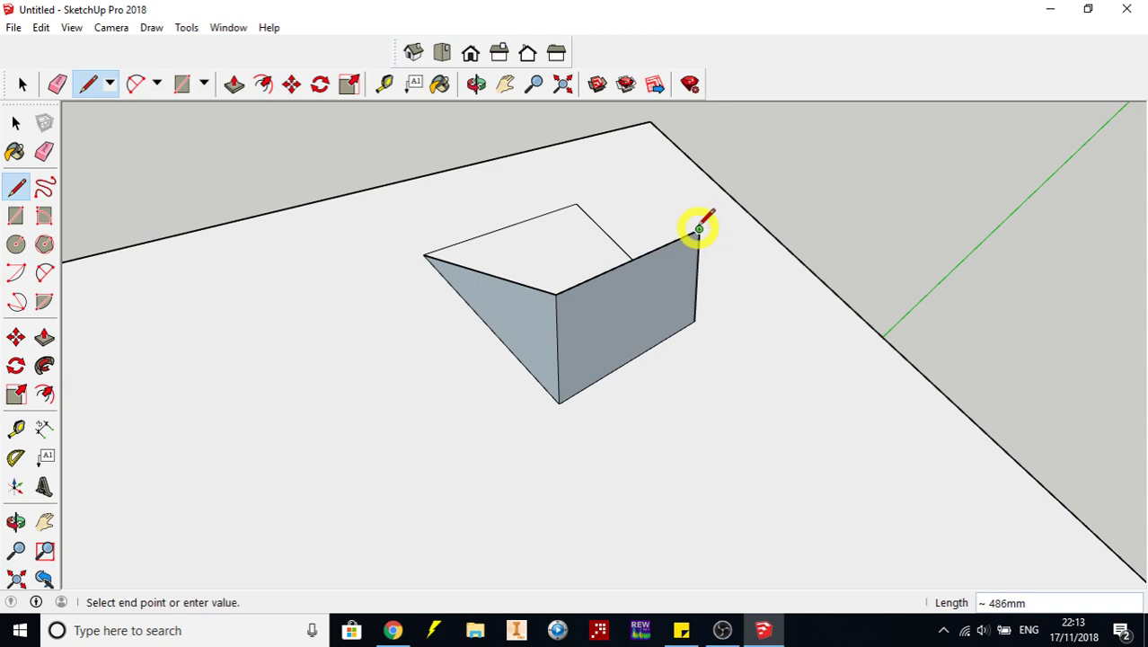
click(577, 203)
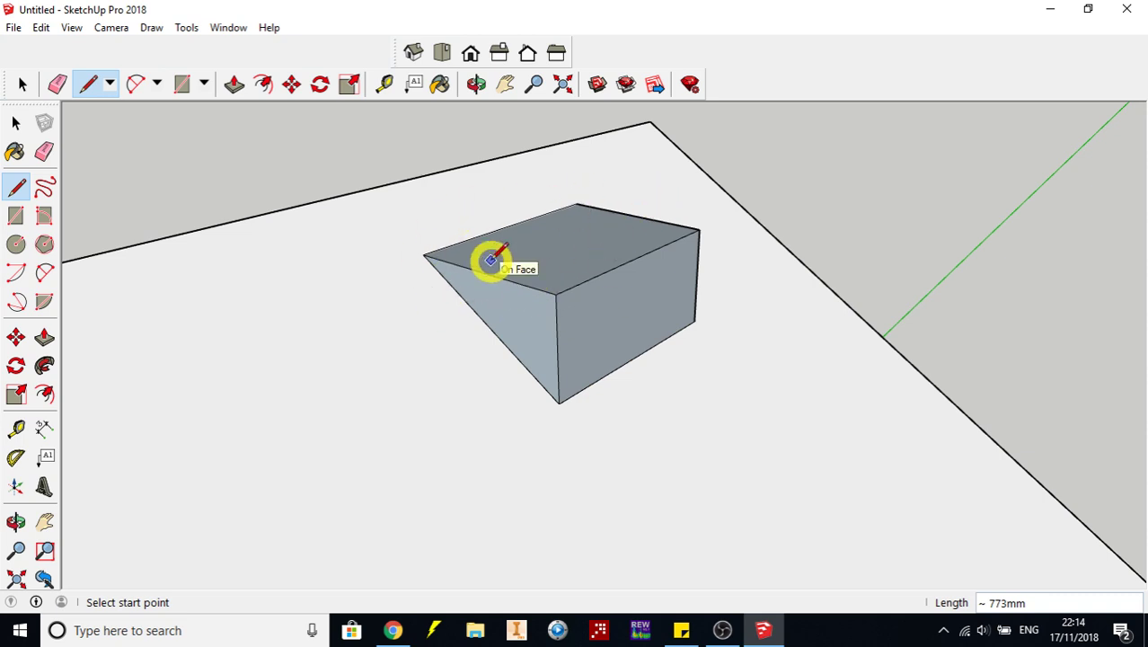
Push/Pull the level top face of the chimney base up about 1683 mm
click(476, 83)
drag(451, 287, 473, 186)
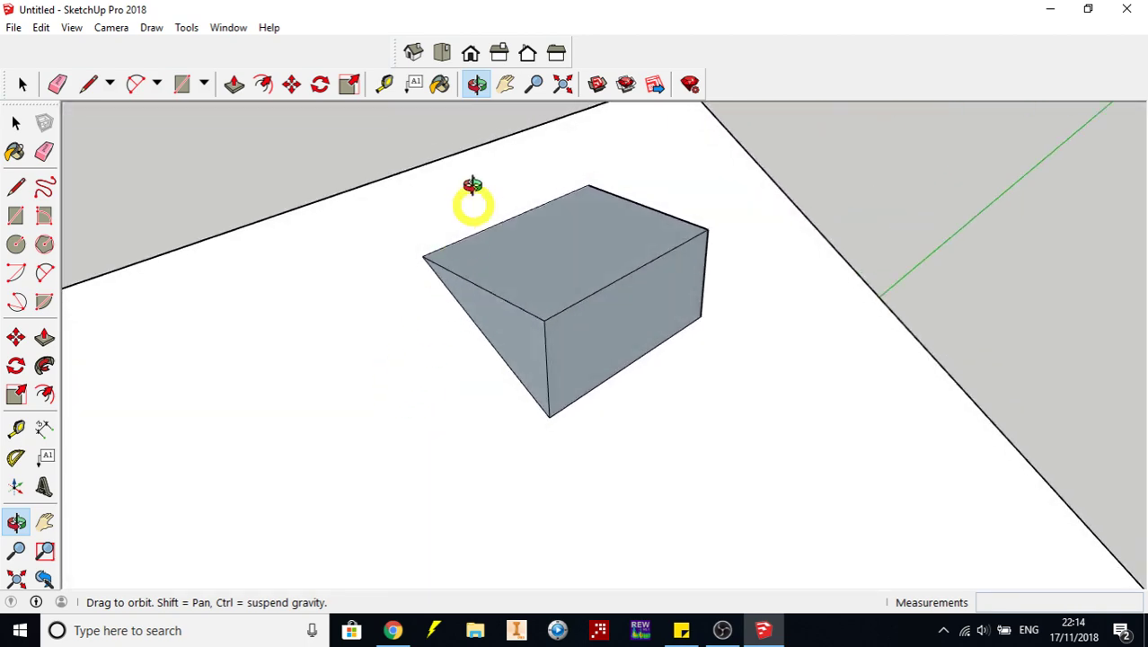
scroll(538, 153, down, 5)
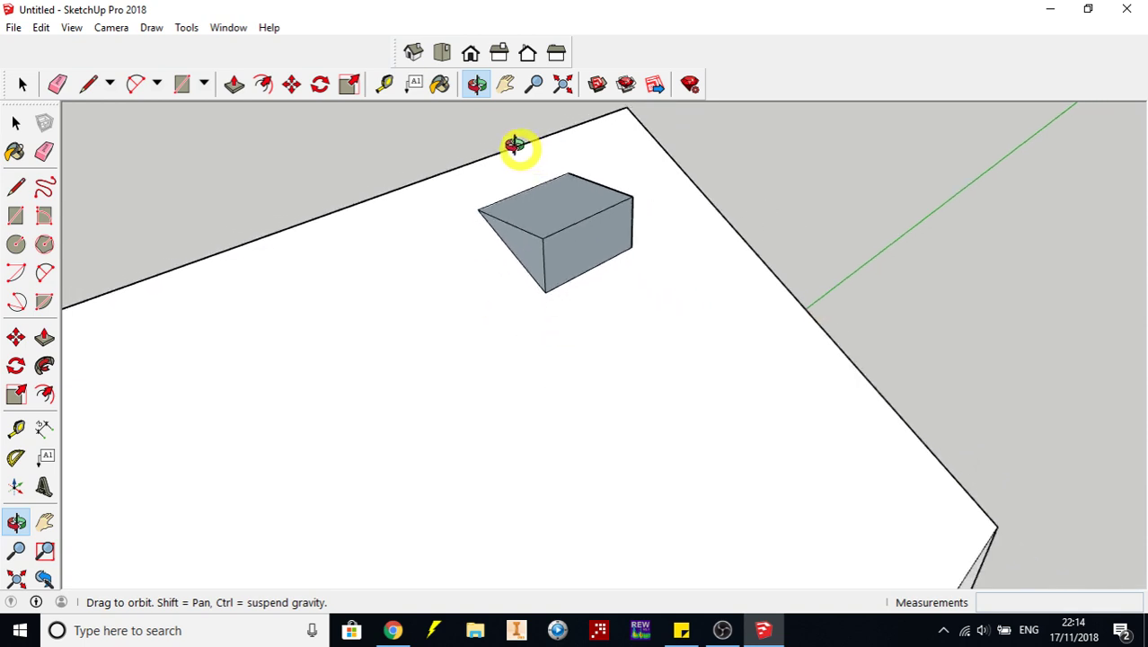
click(504, 84)
drag(512, 172, 584, 316)
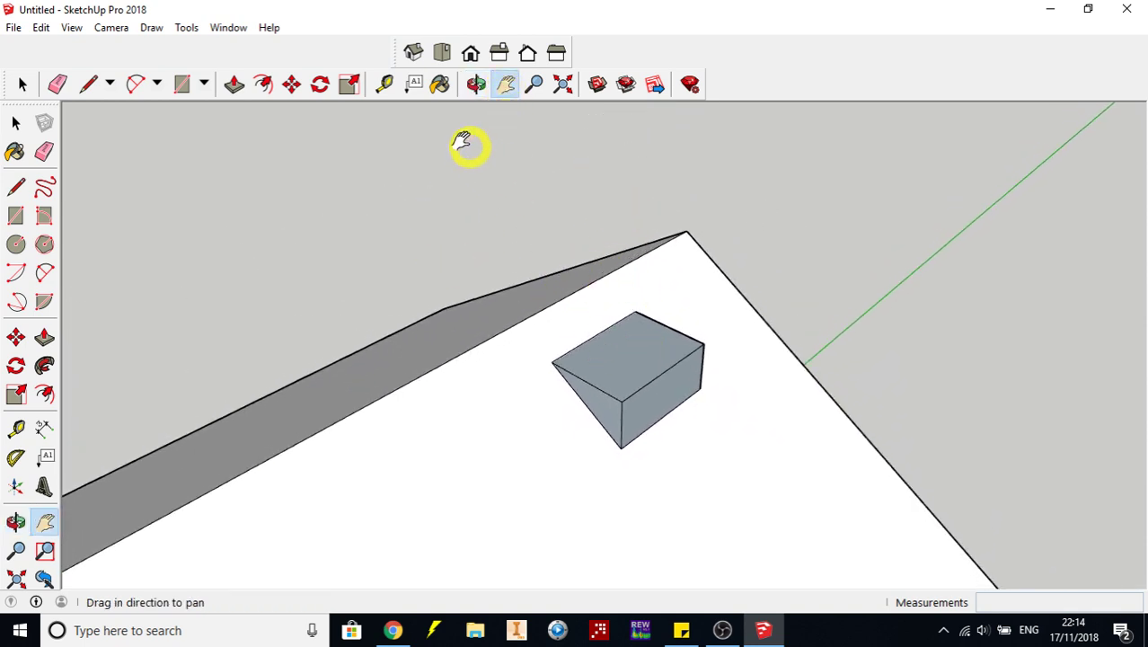
click(235, 84)
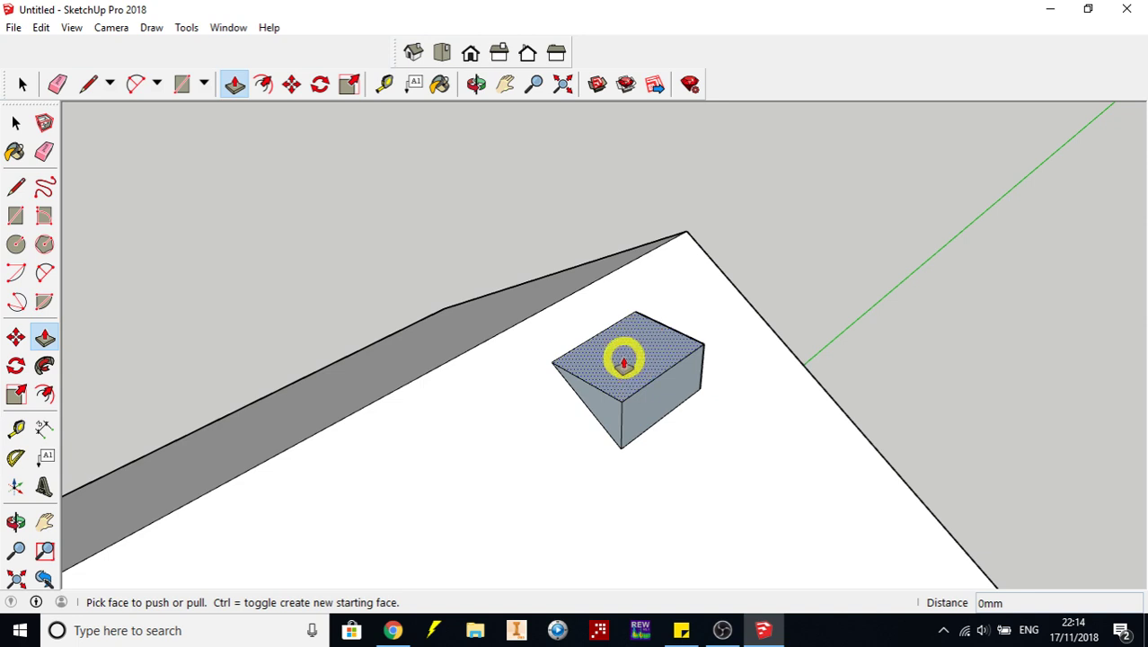
click(623, 361)
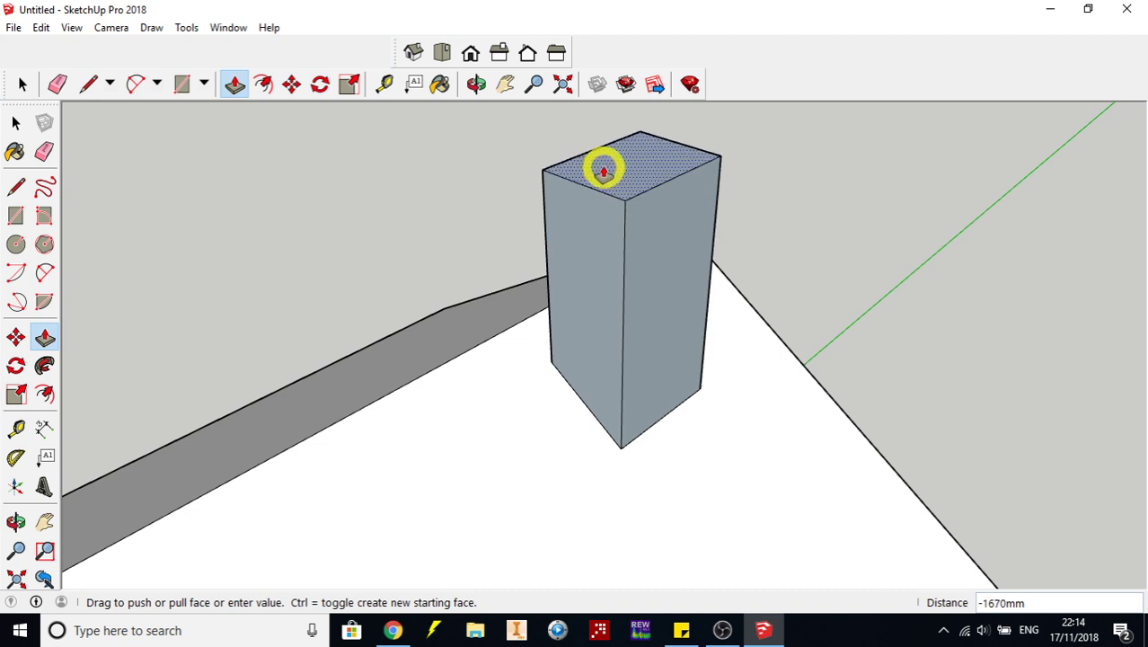
click(603, 173)
Push/Pull the chimney's top face down about 539 mm to shorten the chimney
scroll(525, 278, down, 1)
scroll(529, 303, down, 4)
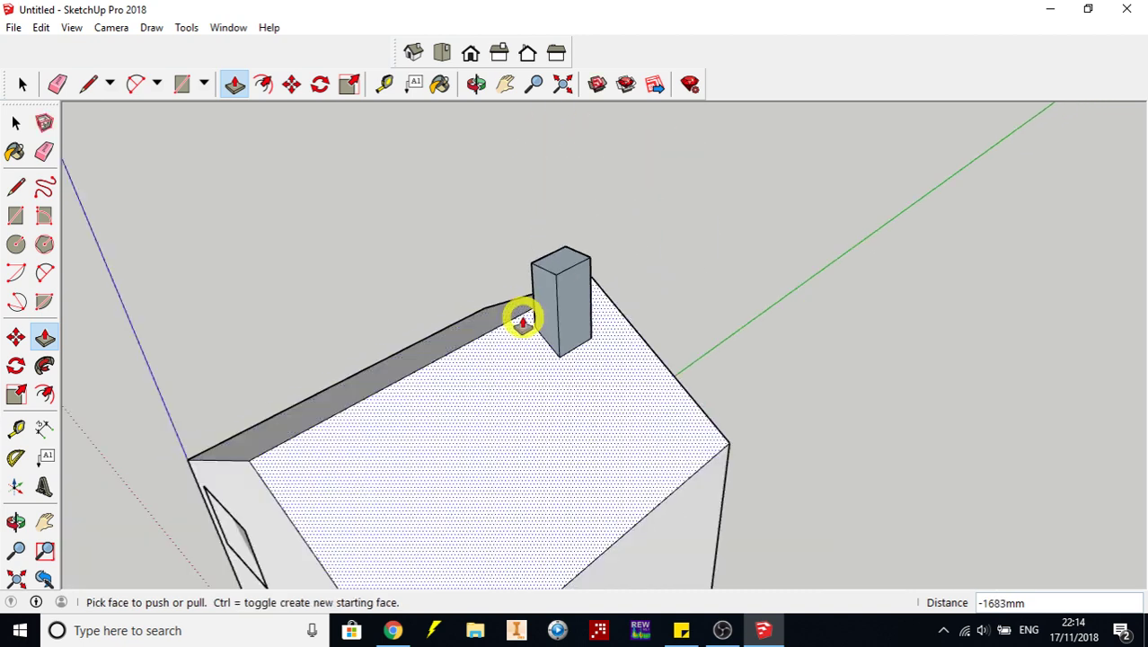
click(476, 83)
drag(484, 328, 571, 355)
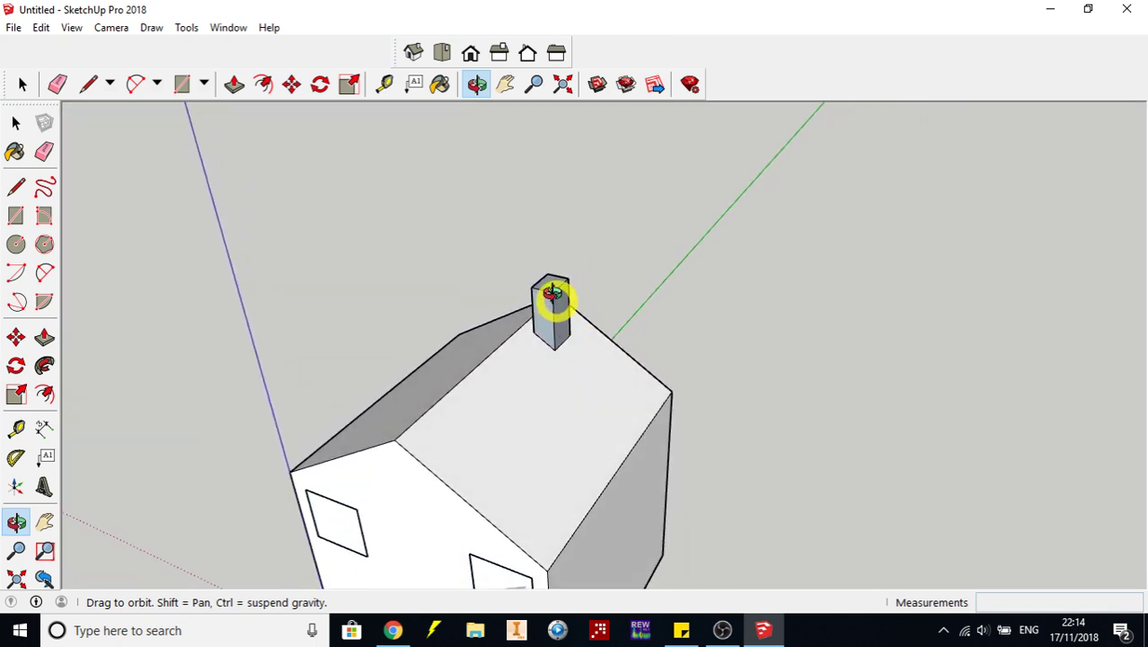
scroll(553, 300, up, 5)
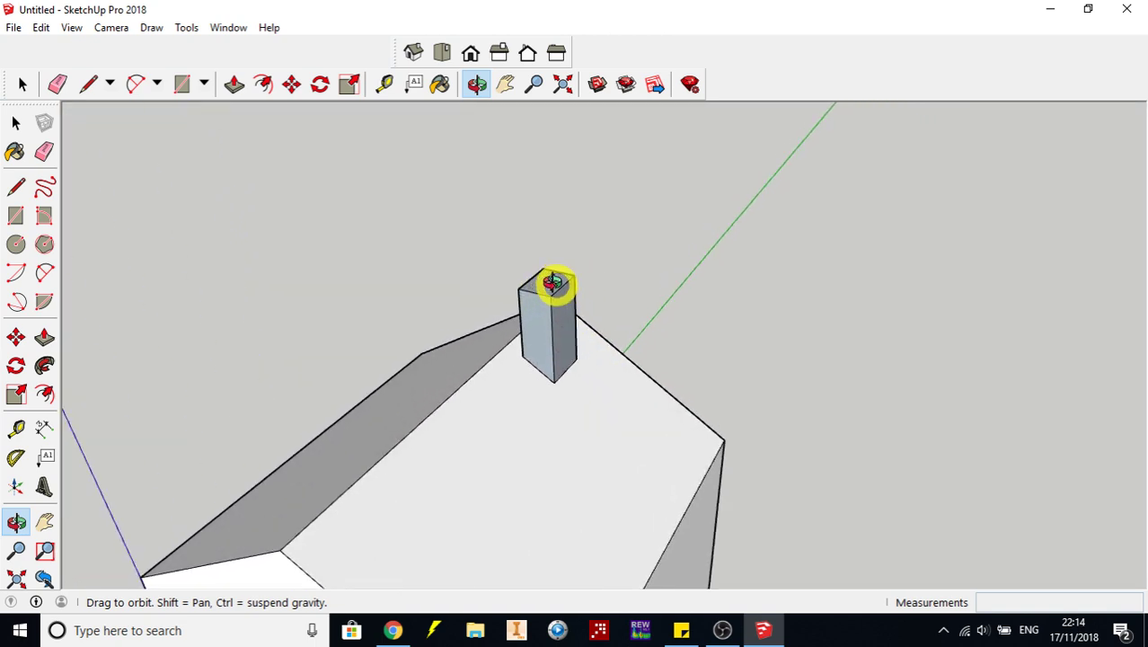
click(232, 84)
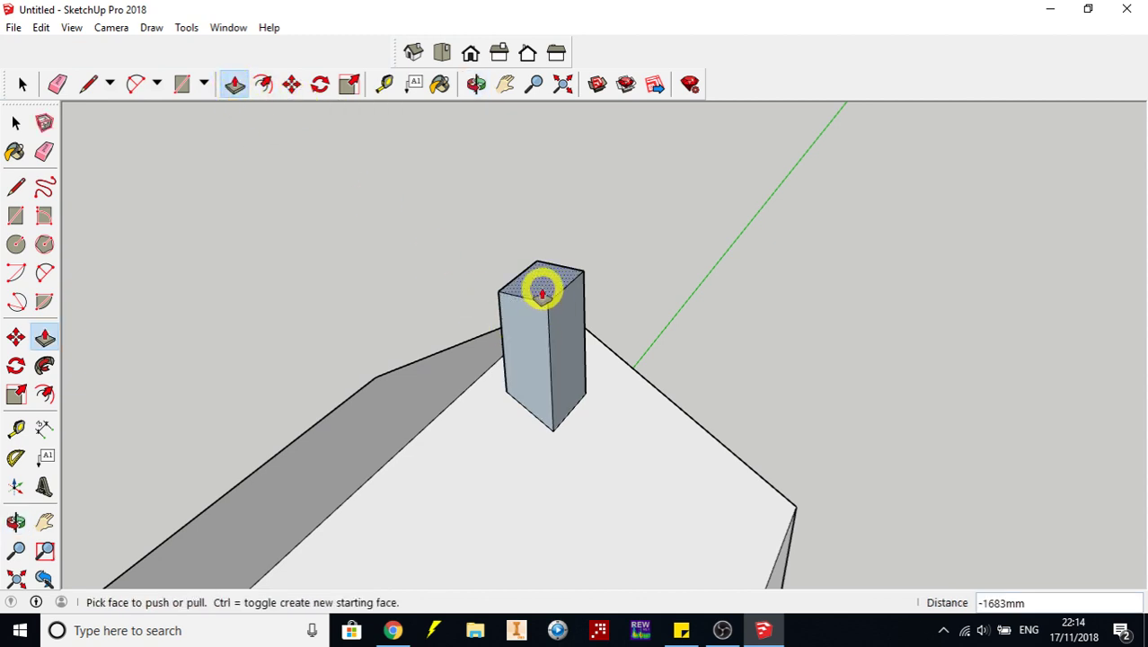
drag(541, 289, 541, 318)
Draw two diagonal lines between opposite corners of the chimney's top face to locate its centre
scroll(445, 418, down, 3)
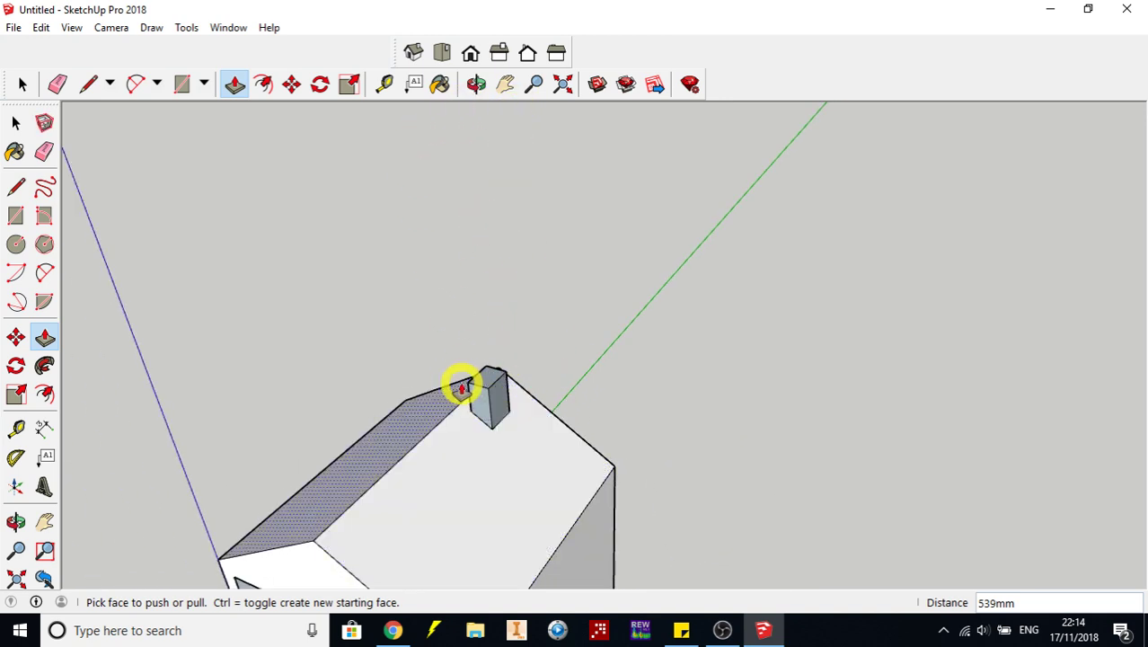
scroll(482, 377, up, 6)
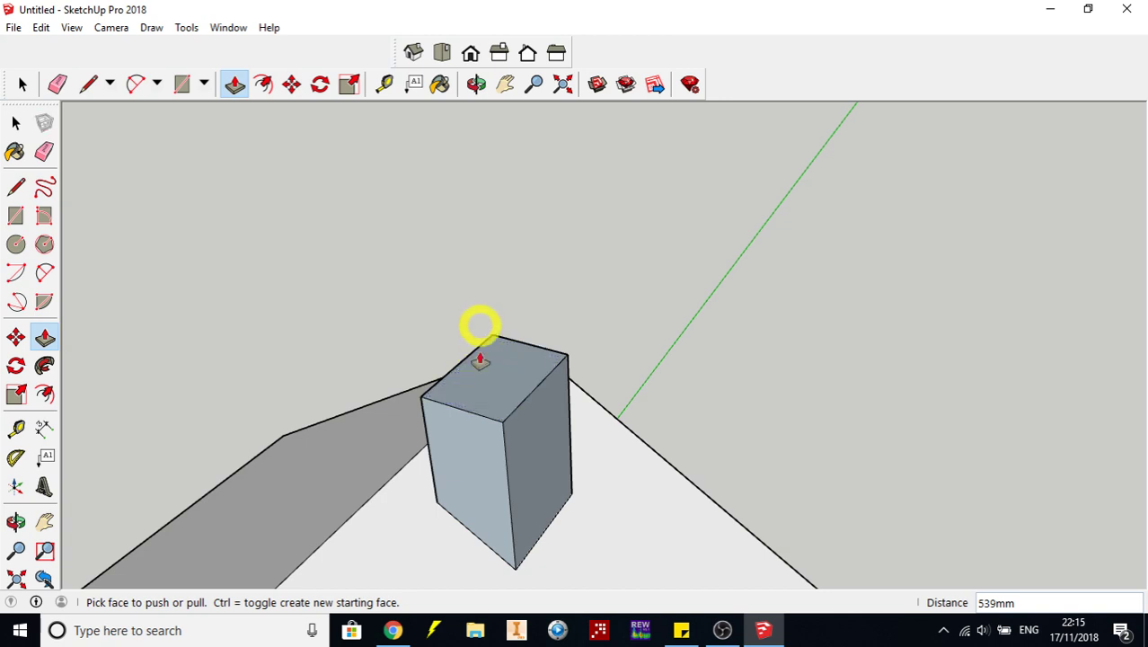
click(90, 85)
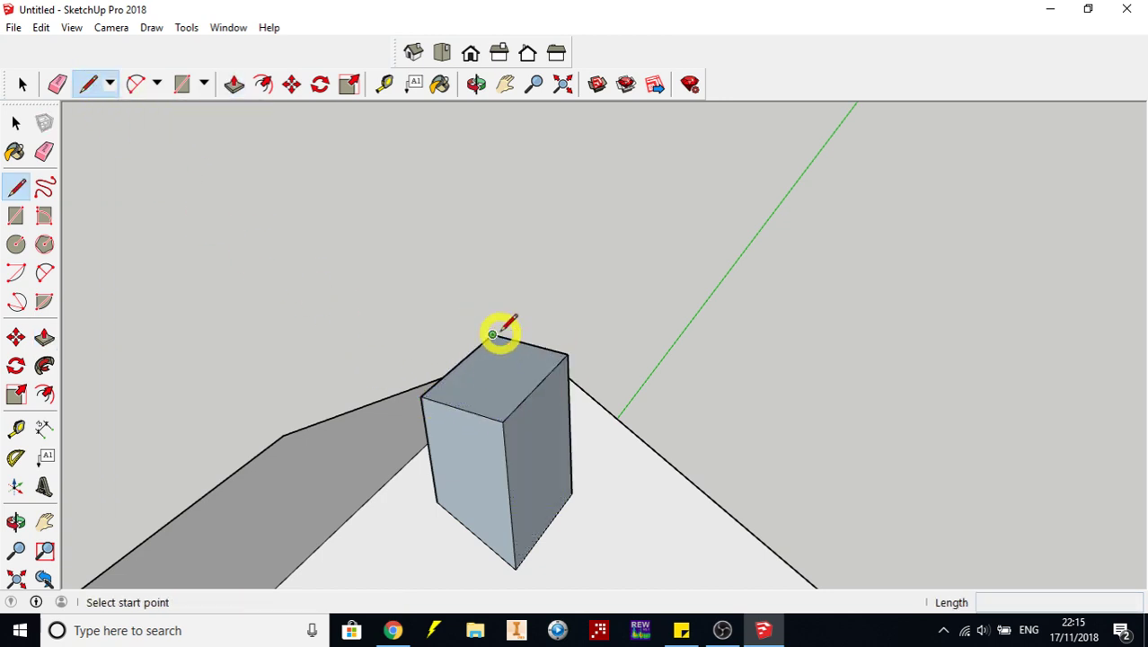
click(477, 84)
drag(495, 340, 577, 497)
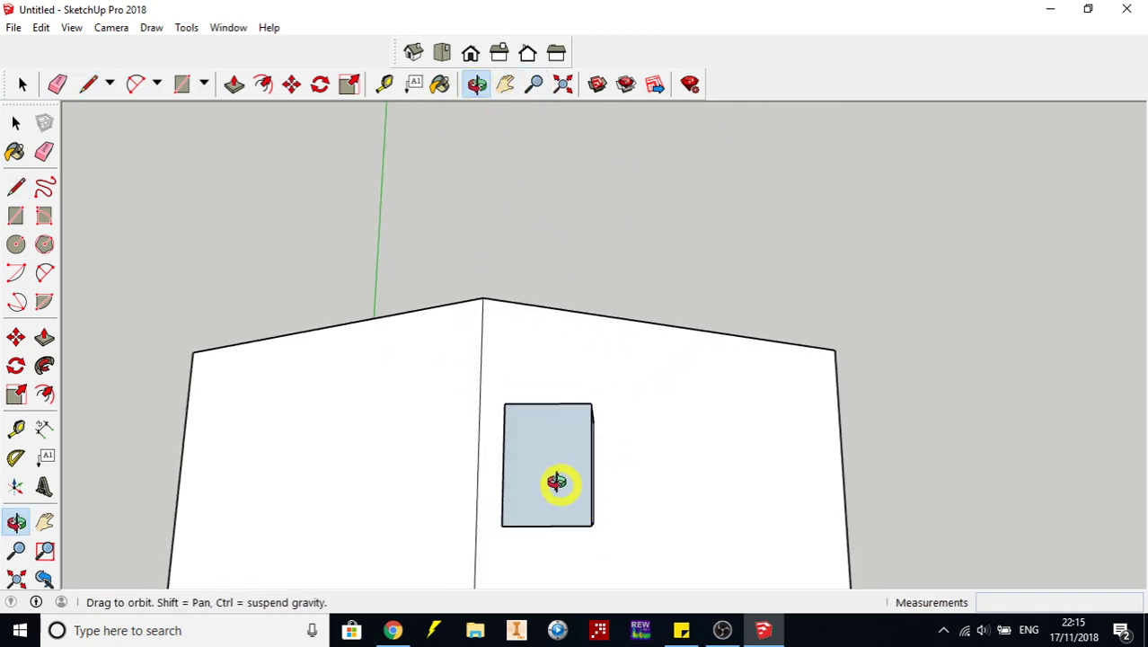
scroll(554, 491, up, 3)
scroll(554, 491, up, 2)
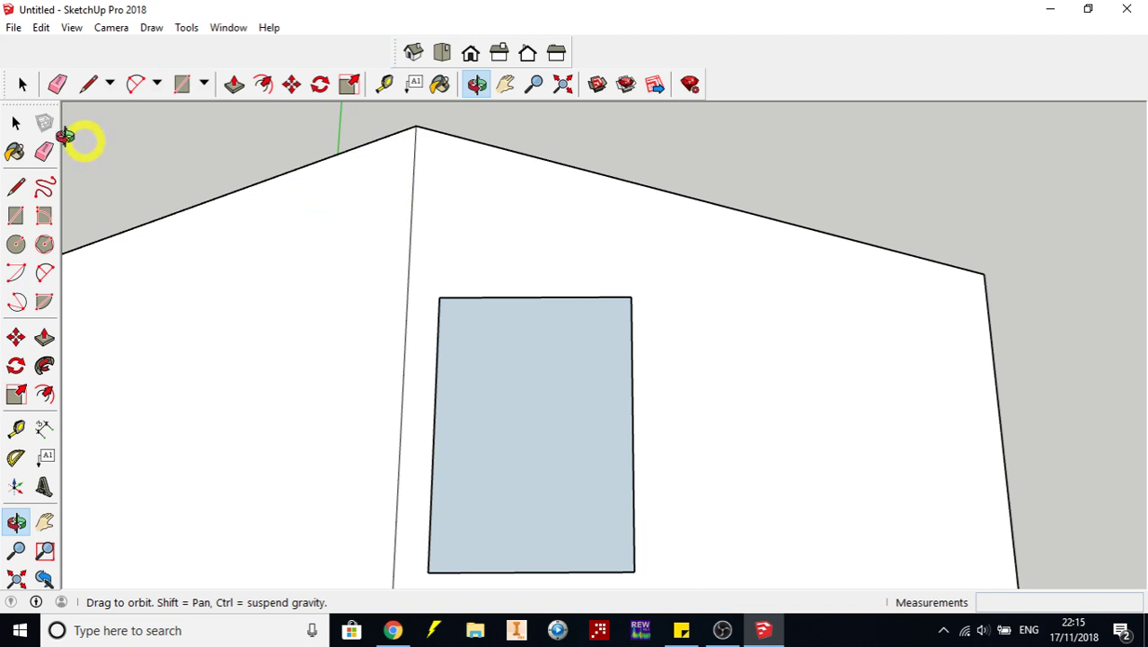
click(89, 84)
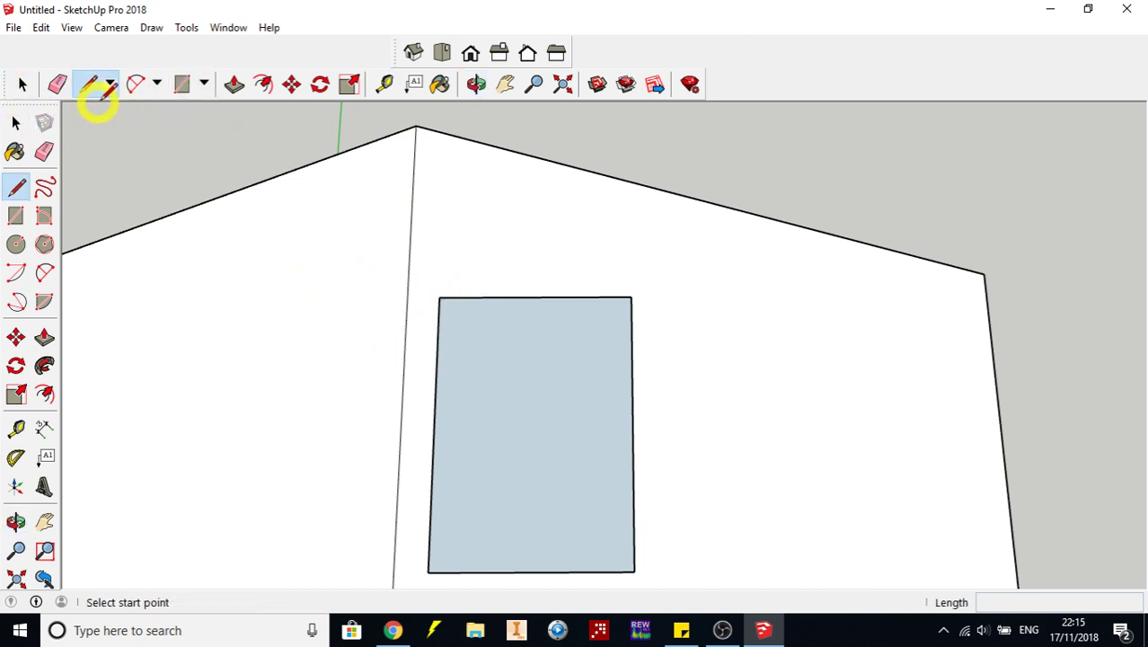
click(439, 297)
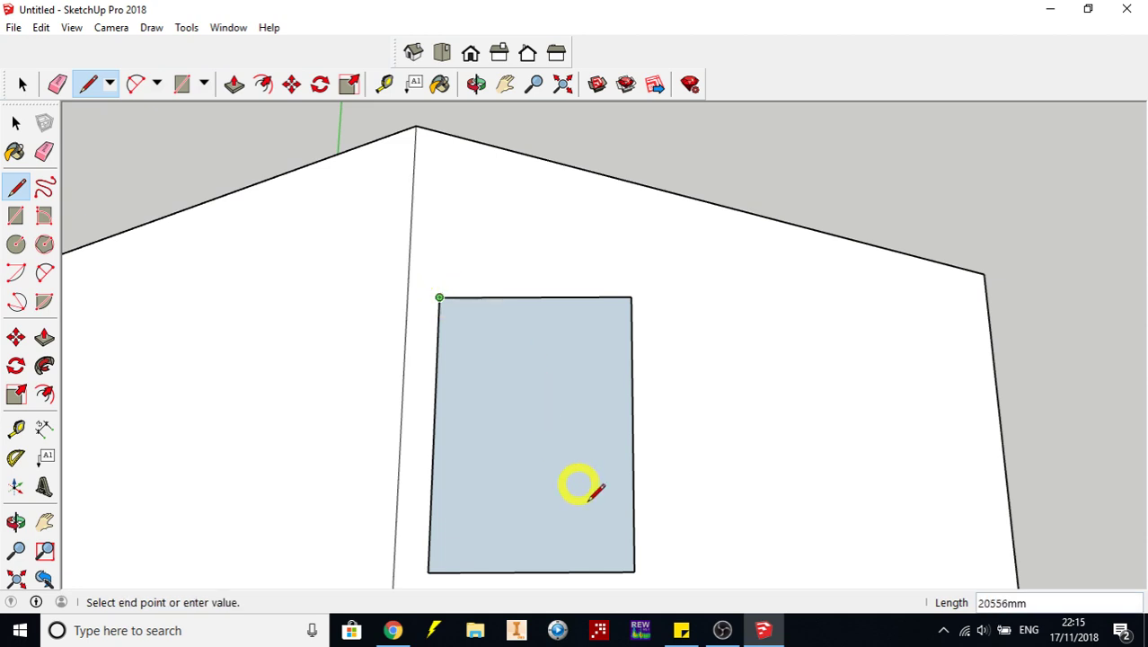
click(633, 571)
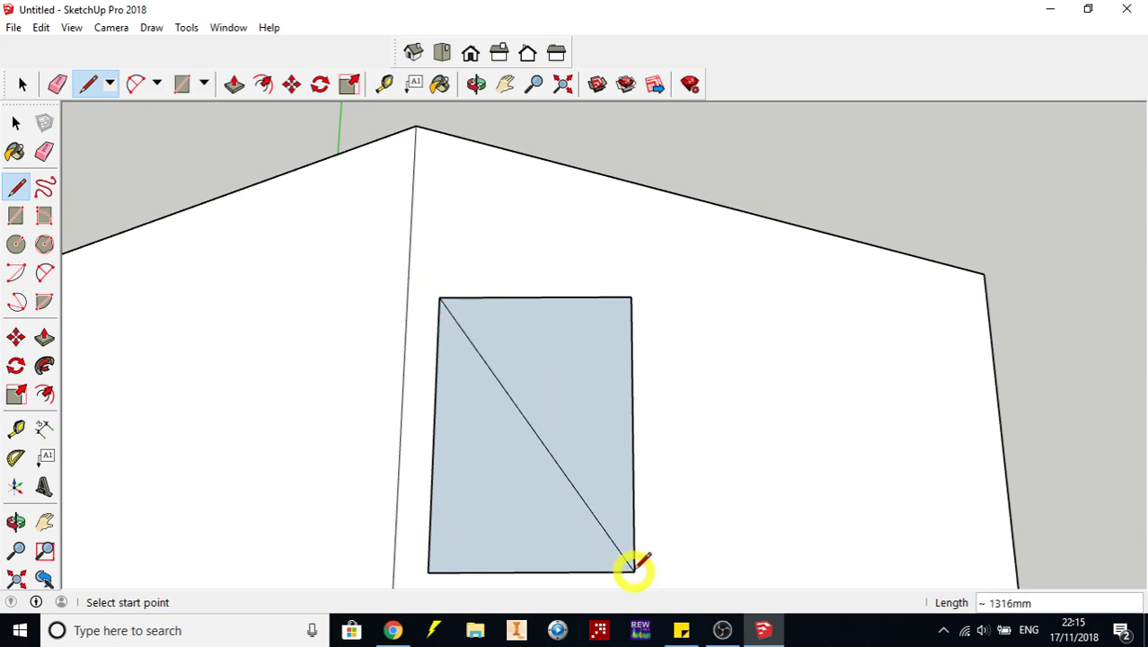
click(630, 296)
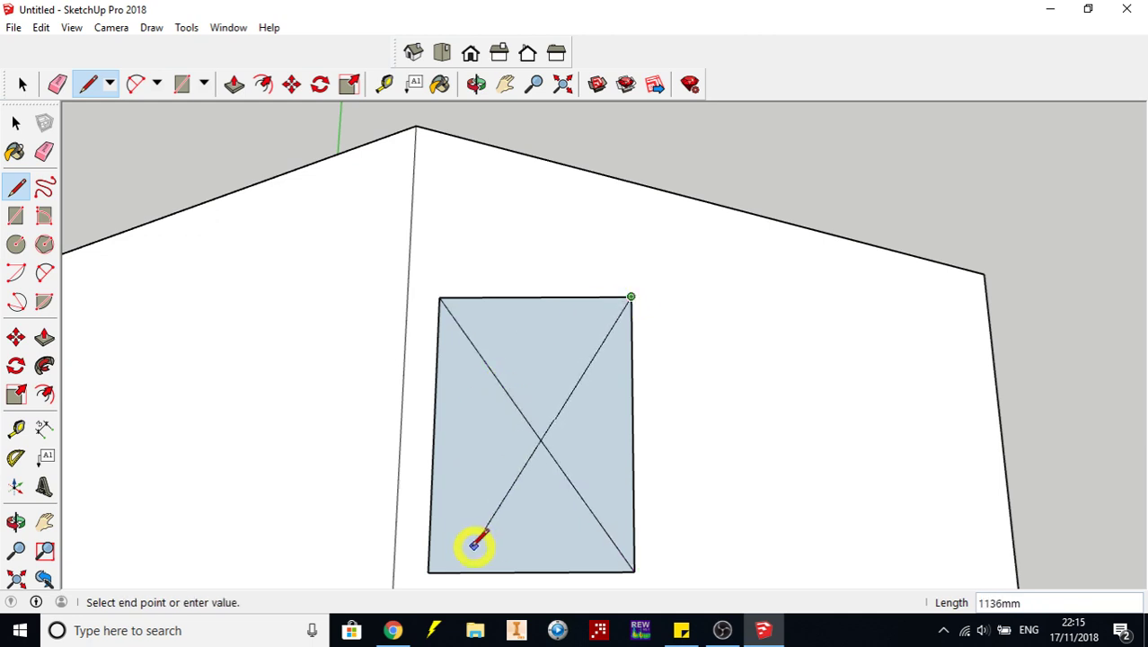
click(429, 569)
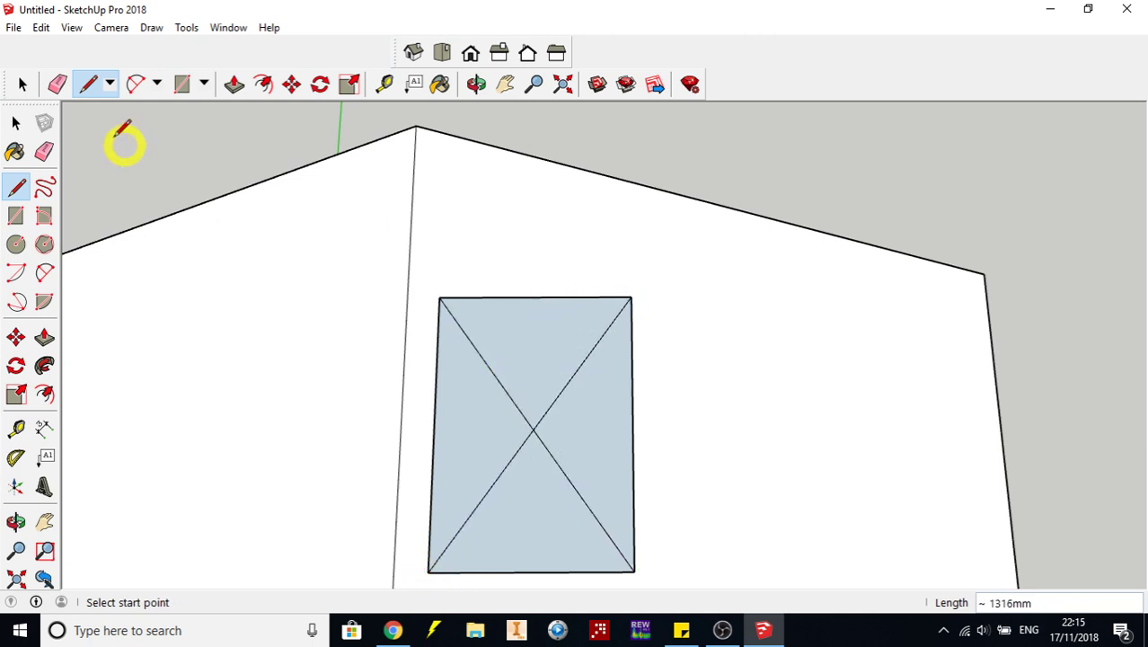
Draw a circle with a 200 mm radius centred where the diagonals cross on the chimney's top face
click(15, 246)
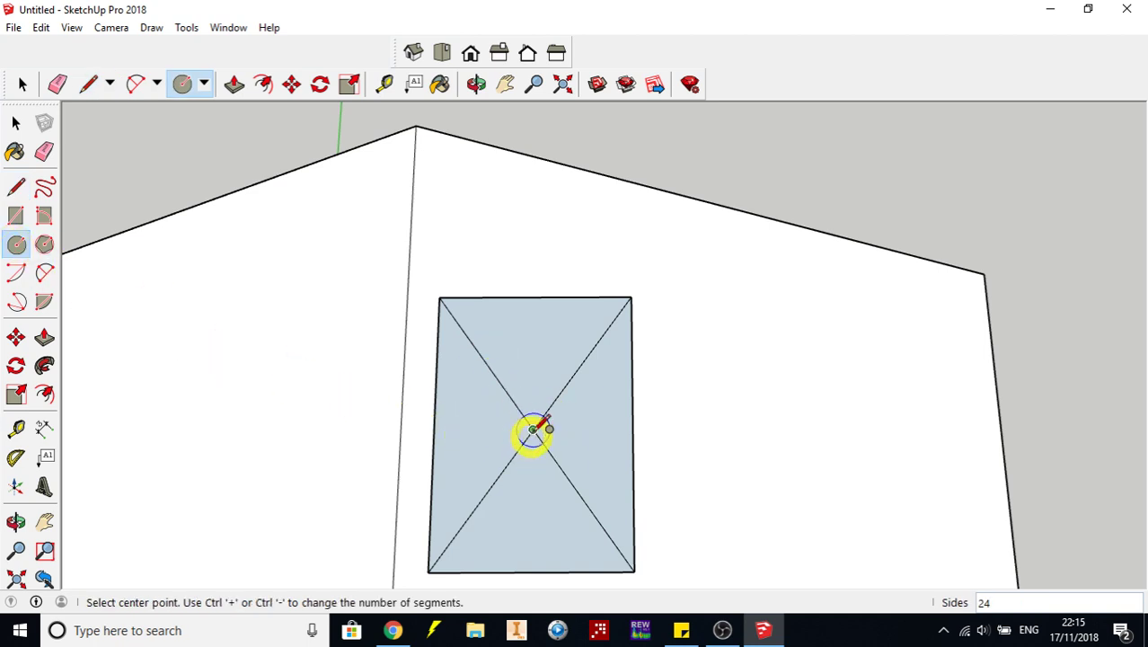
click(533, 430)
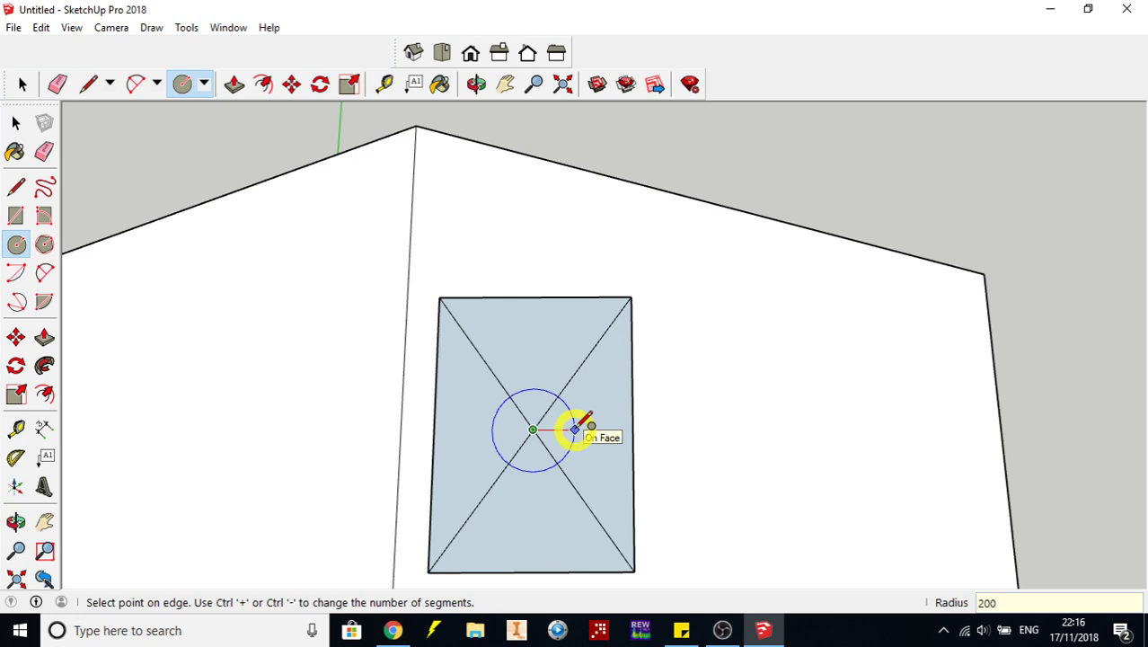
key(Return)
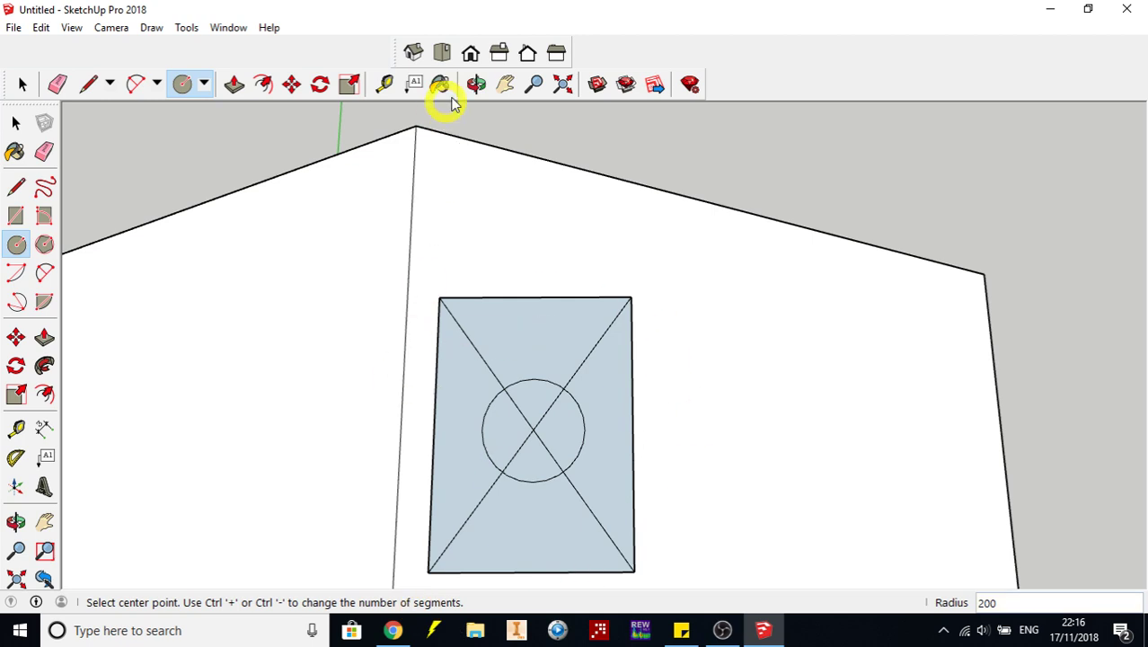
Erase the diagonal line segments outside the circle on the chimney's top face
click(475, 84)
drag(640, 390, 472, 377)
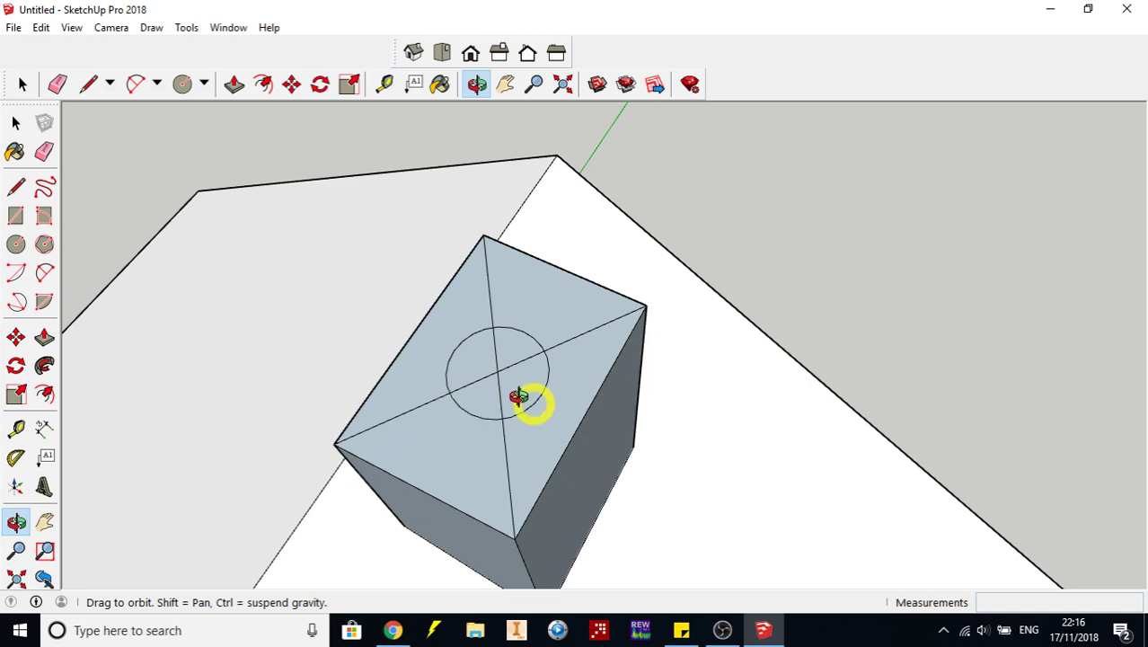
click(24, 83)
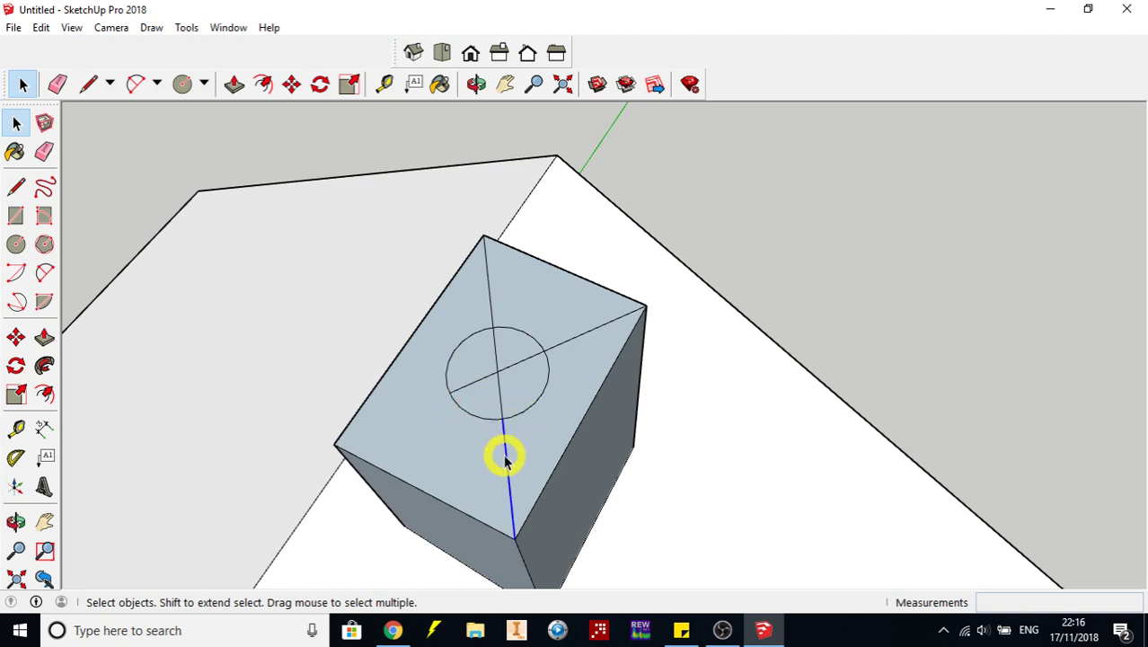
key(Delete)
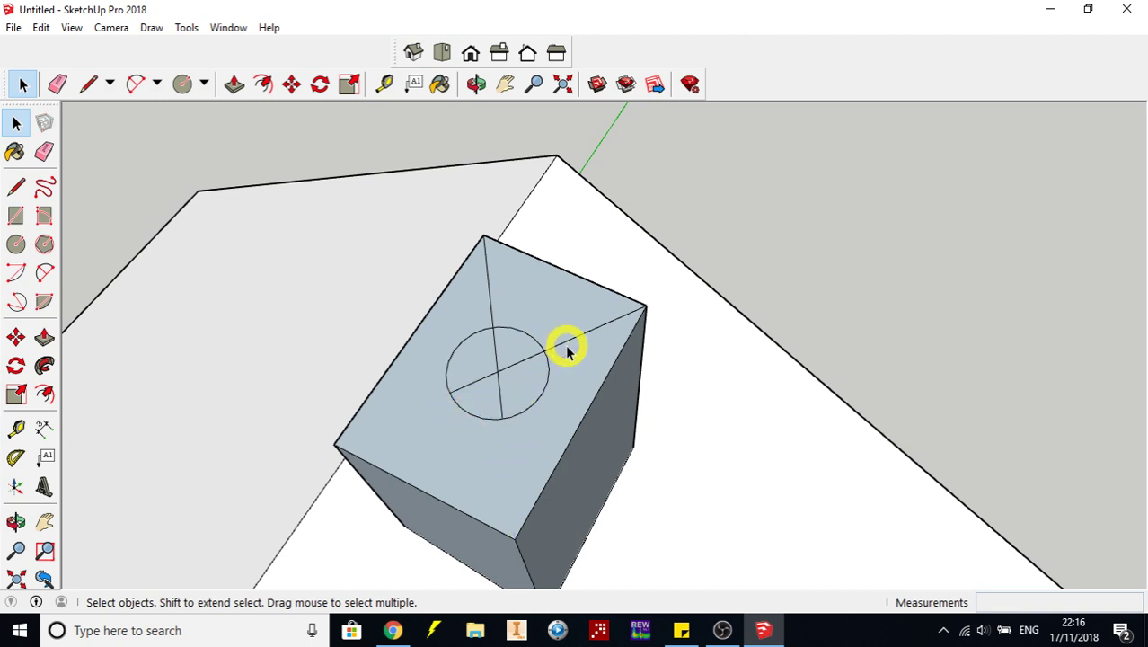
key(Delete)
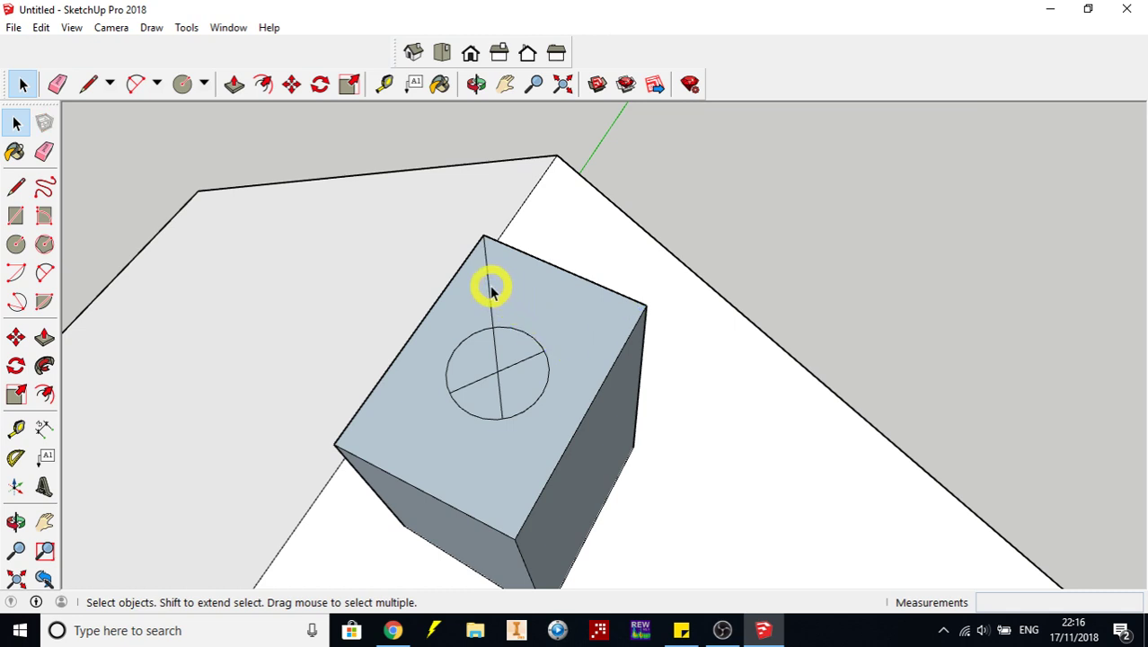
click(490, 292)
key(Delete)
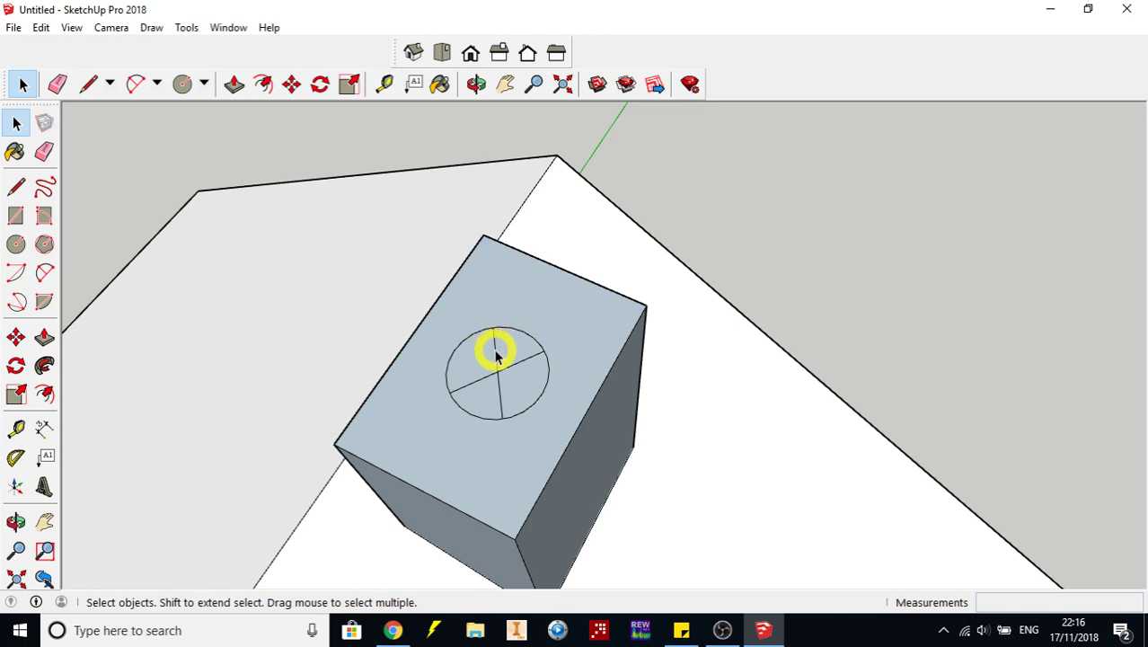
Erase the diagonal segments inside the circle, undoing the erase that removes part of the face, and keep the circular face whole
key(Delete)
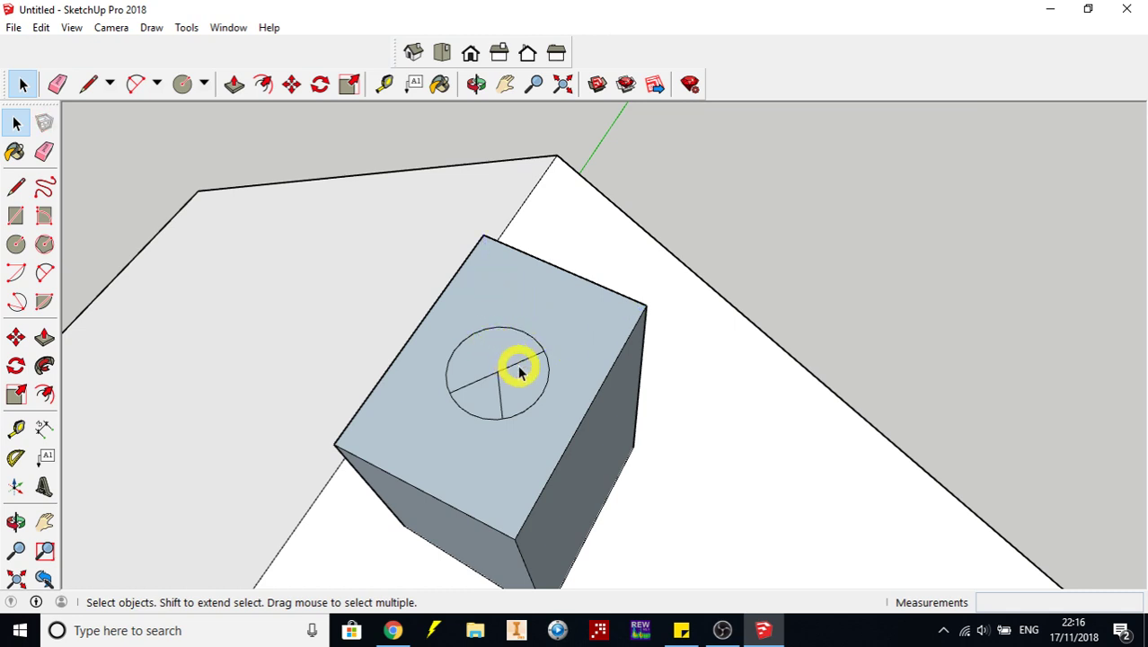
key(Delete)
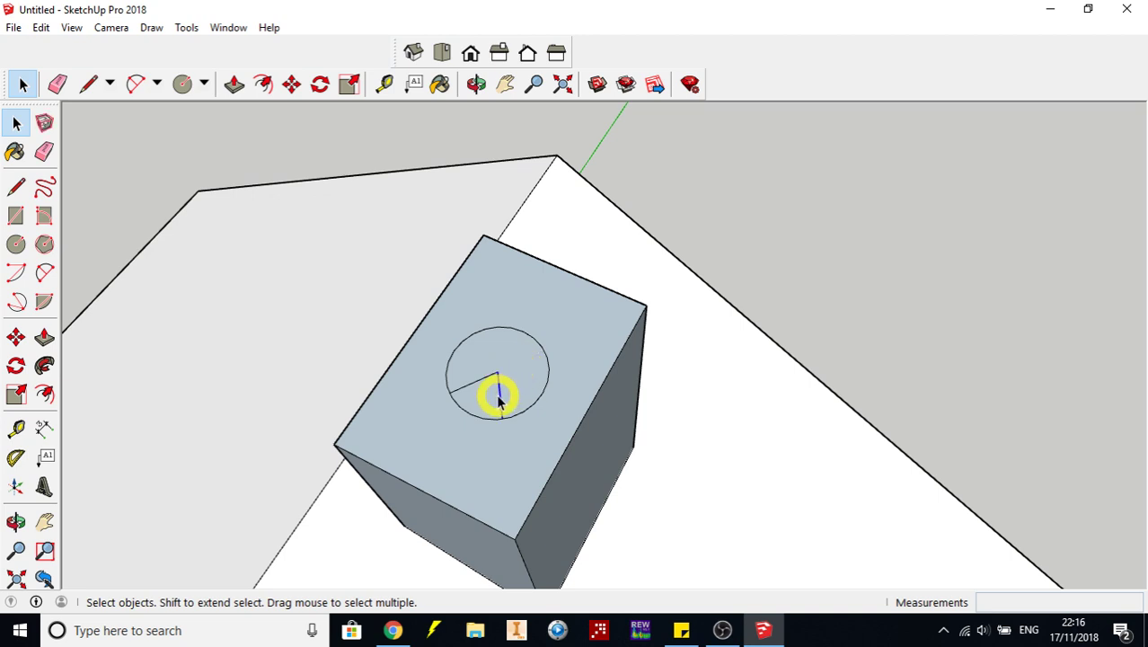
key(Delete)
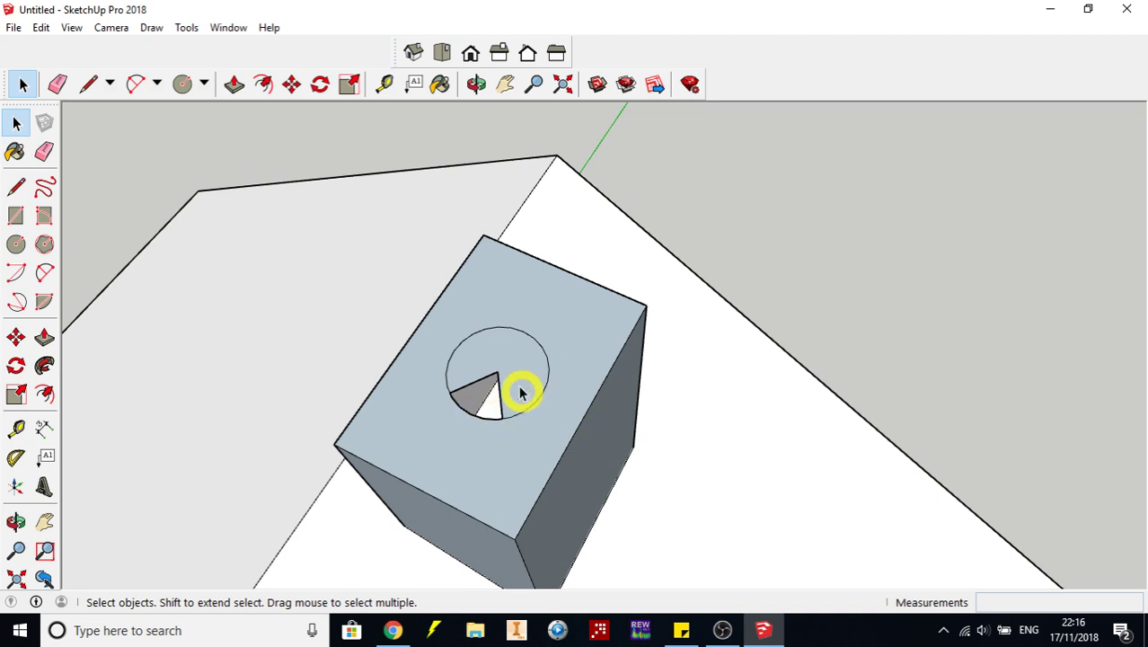
click(40, 29)
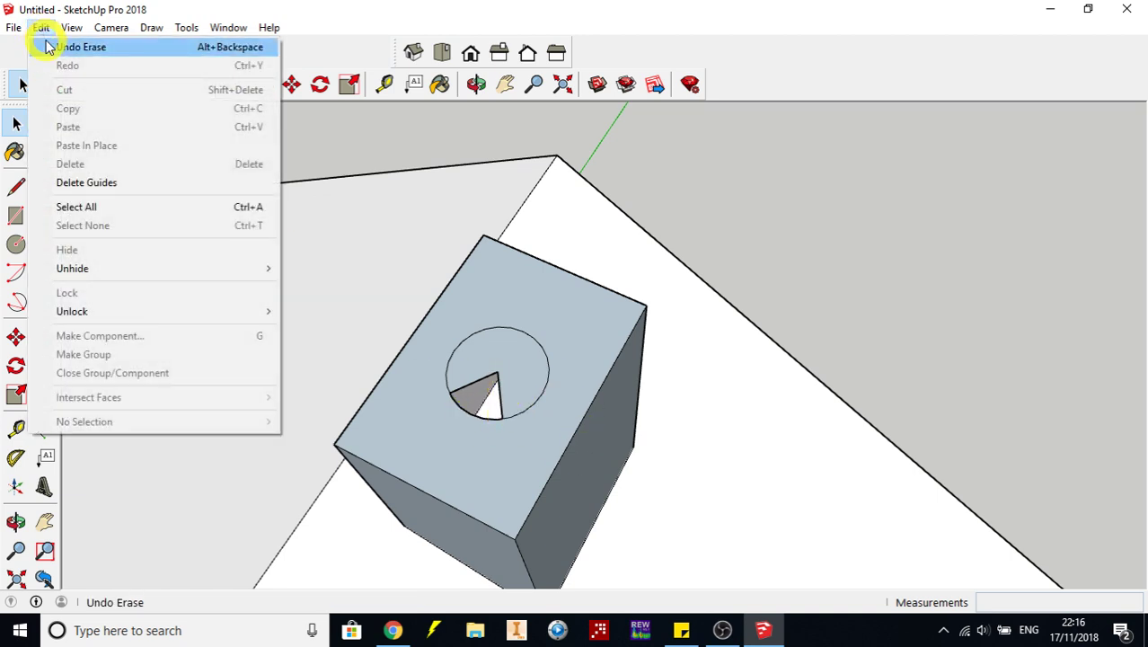
click(54, 47)
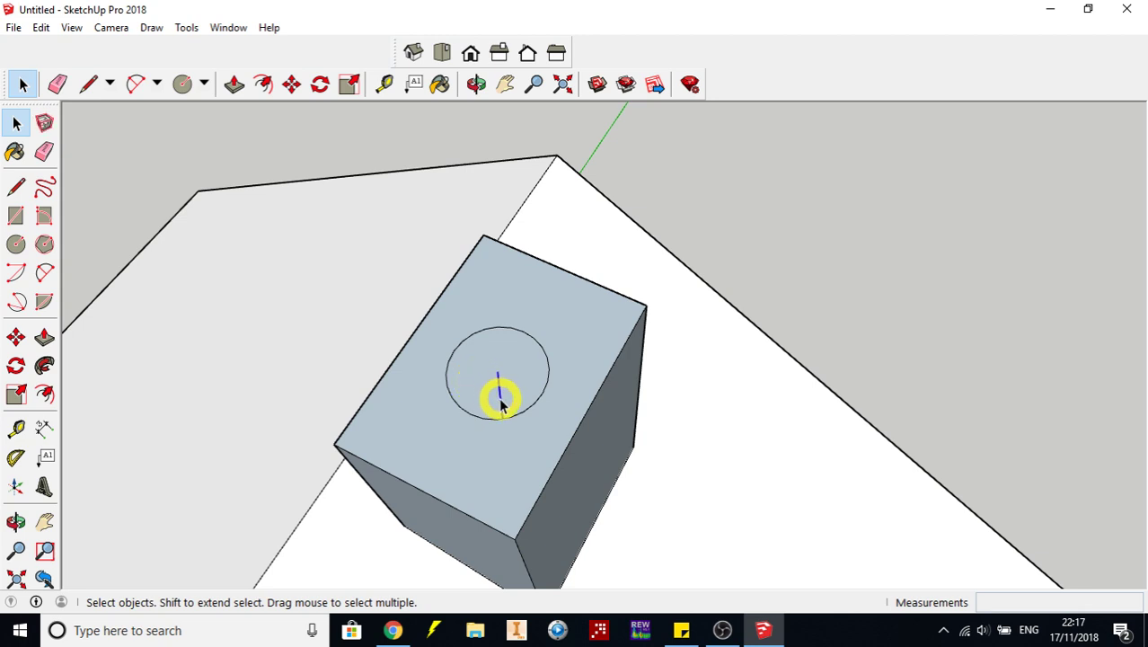
key(Delete)
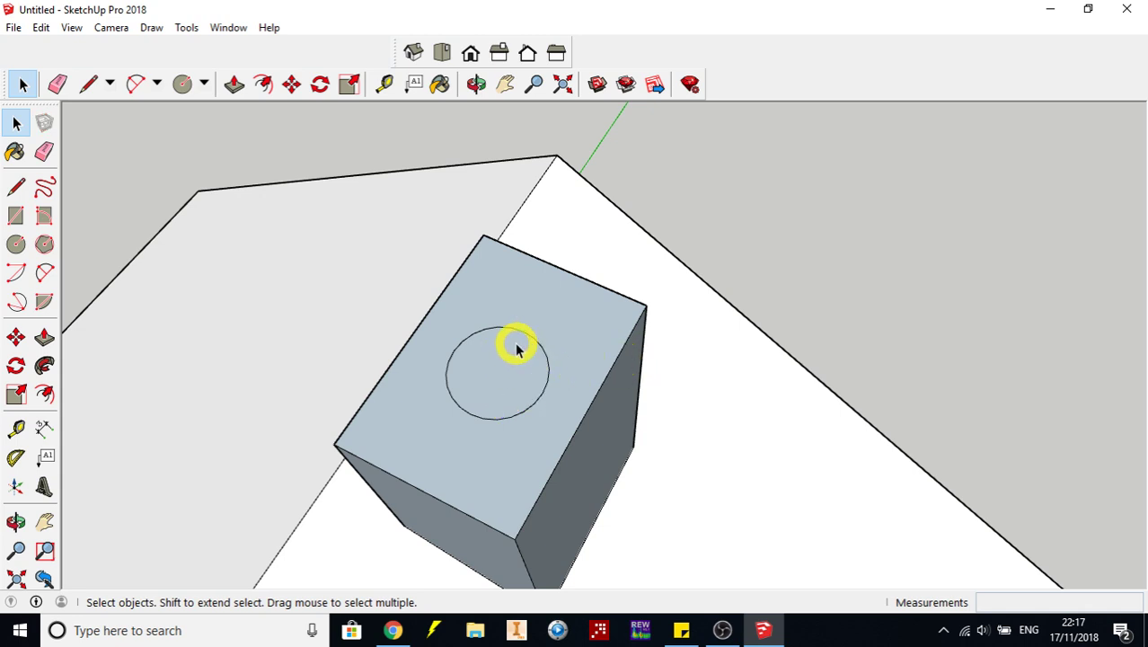
Push/Pull the circular face on top of the chimney up about 585 mm to form a cylindrical chimney pot
click(476, 83)
drag(471, 359, 448, 230)
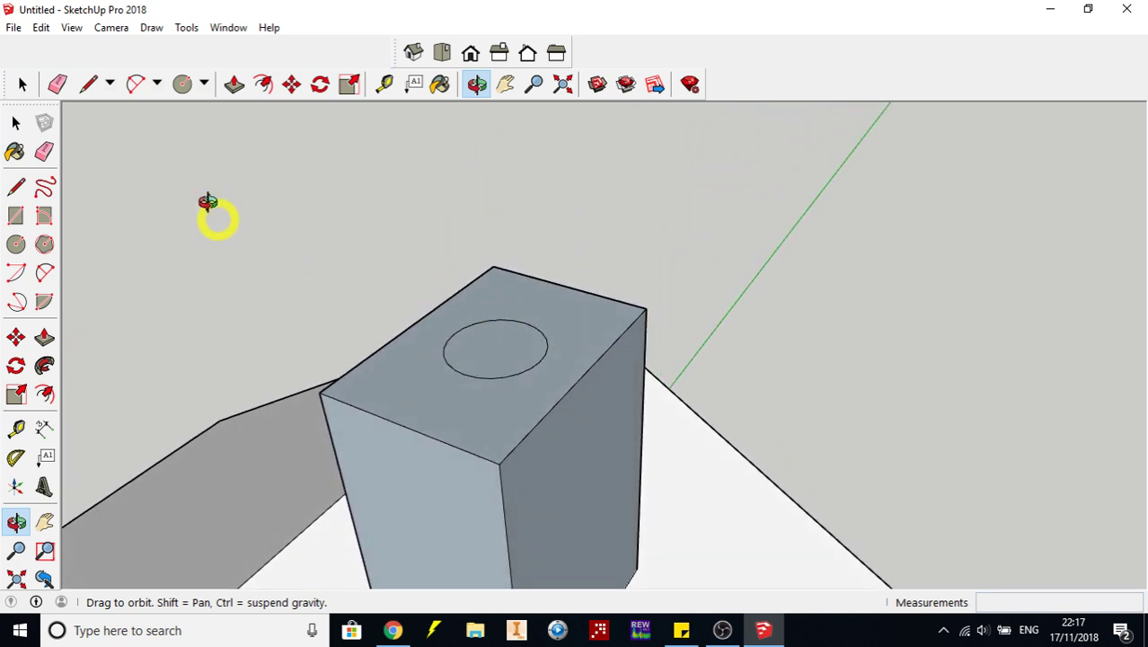
click(235, 85)
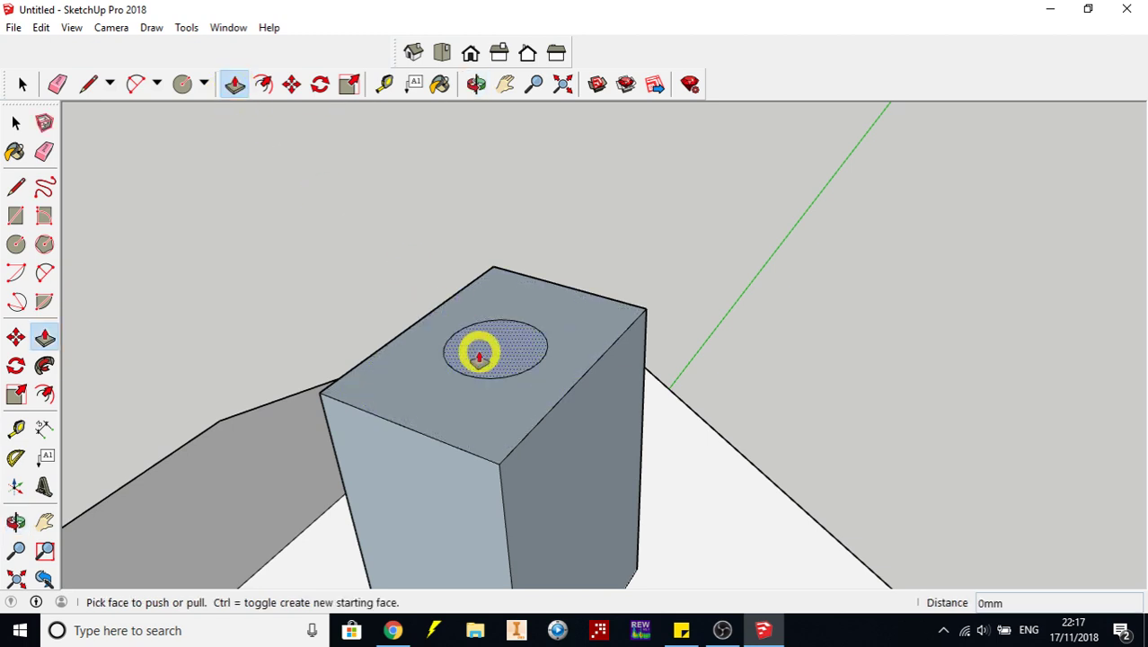
click(478, 356)
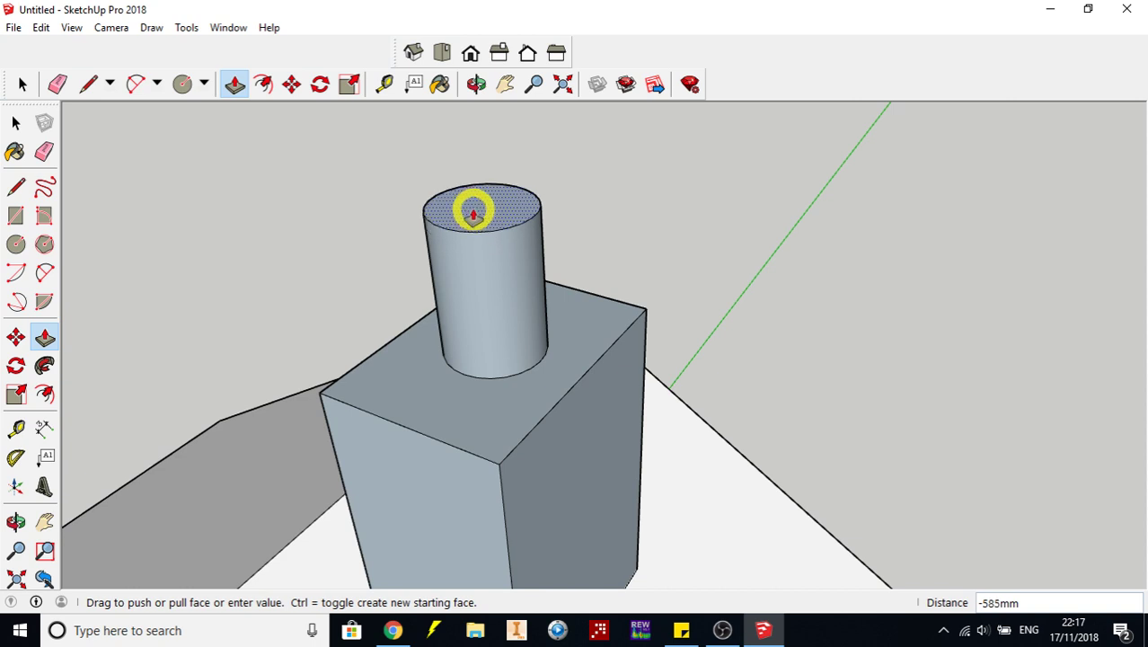
click(473, 213)
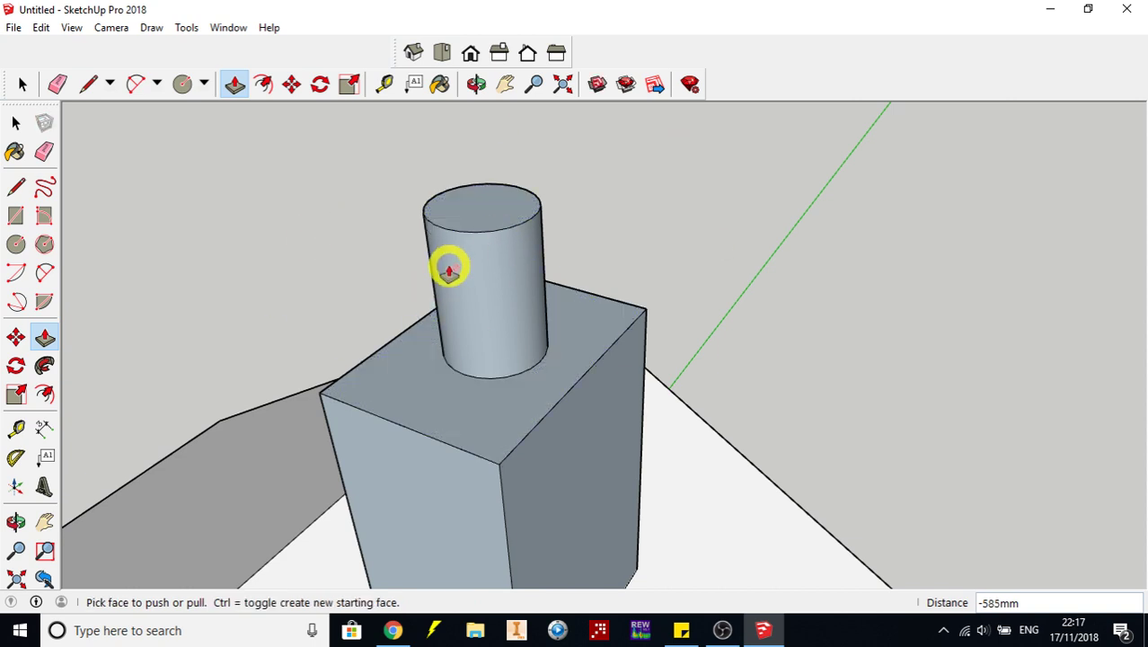
Examine the whole house with its chimney, including the door and two windows on the front wall
scroll(357, 318, down, 10)
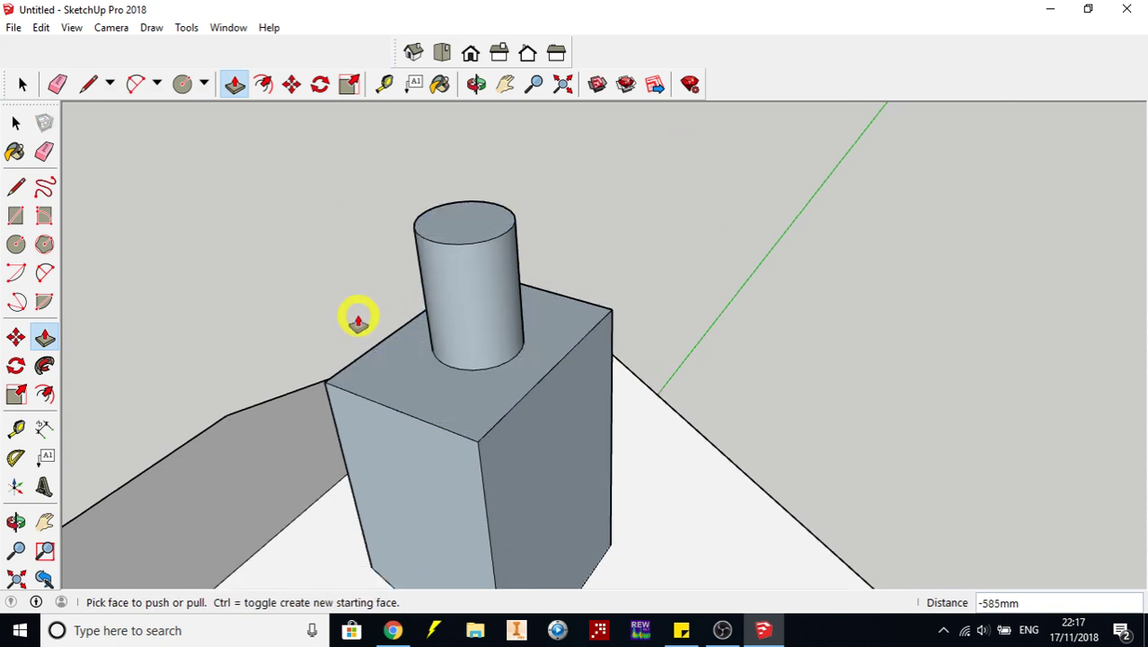
scroll(354, 324, down, 5)
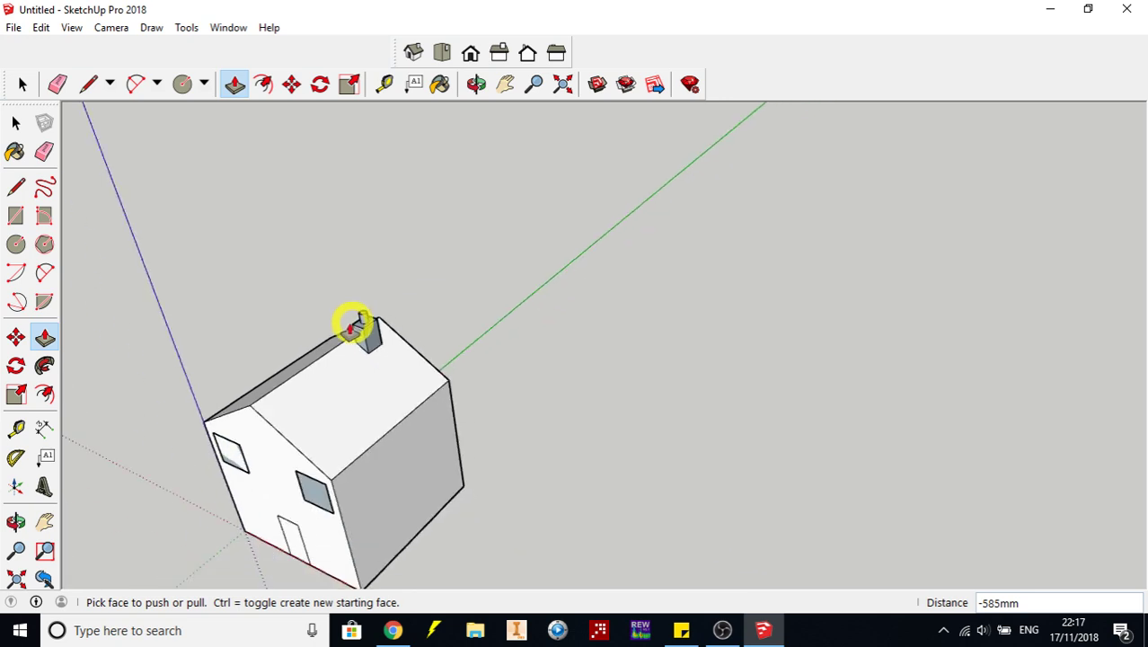
click(477, 84)
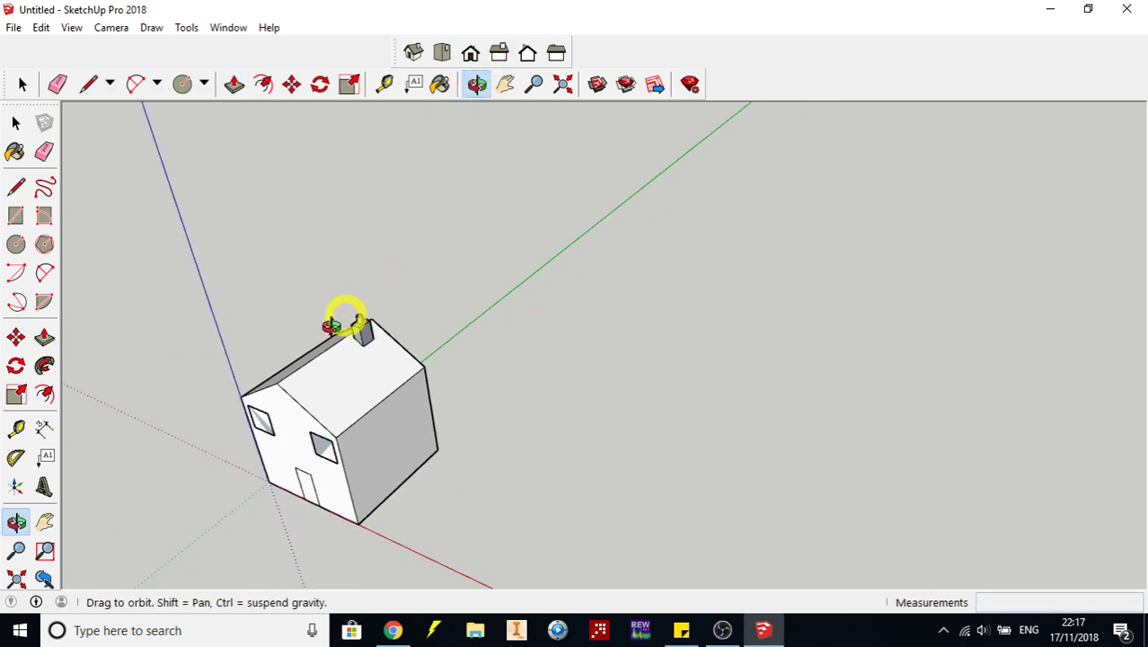
drag(345, 313, 264, 465)
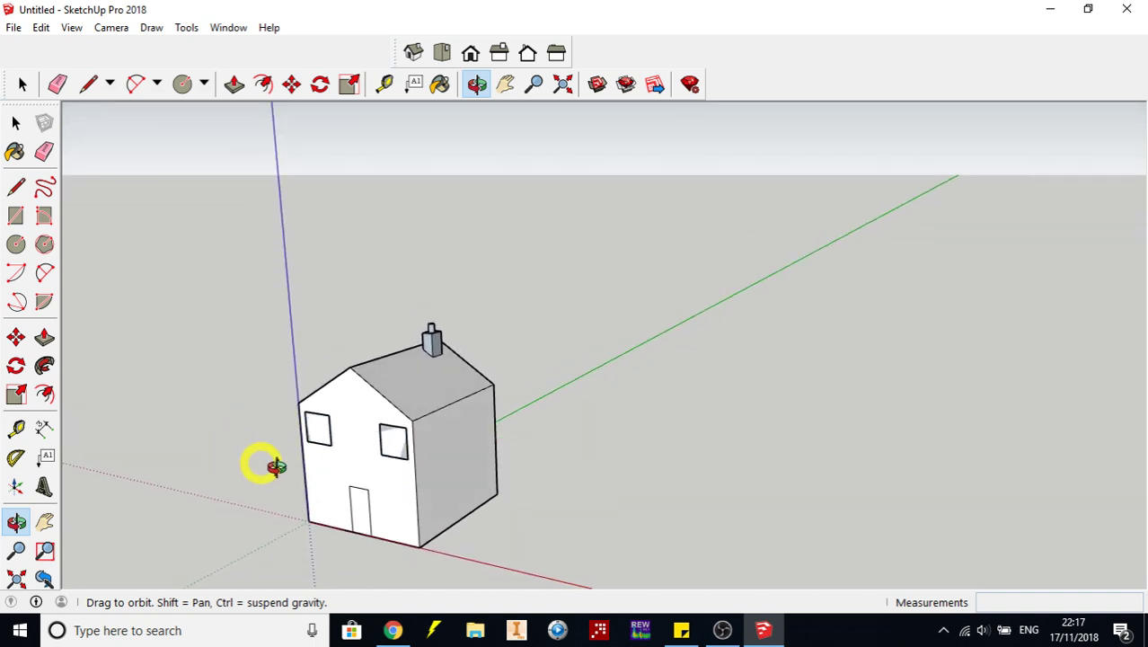
click(506, 87)
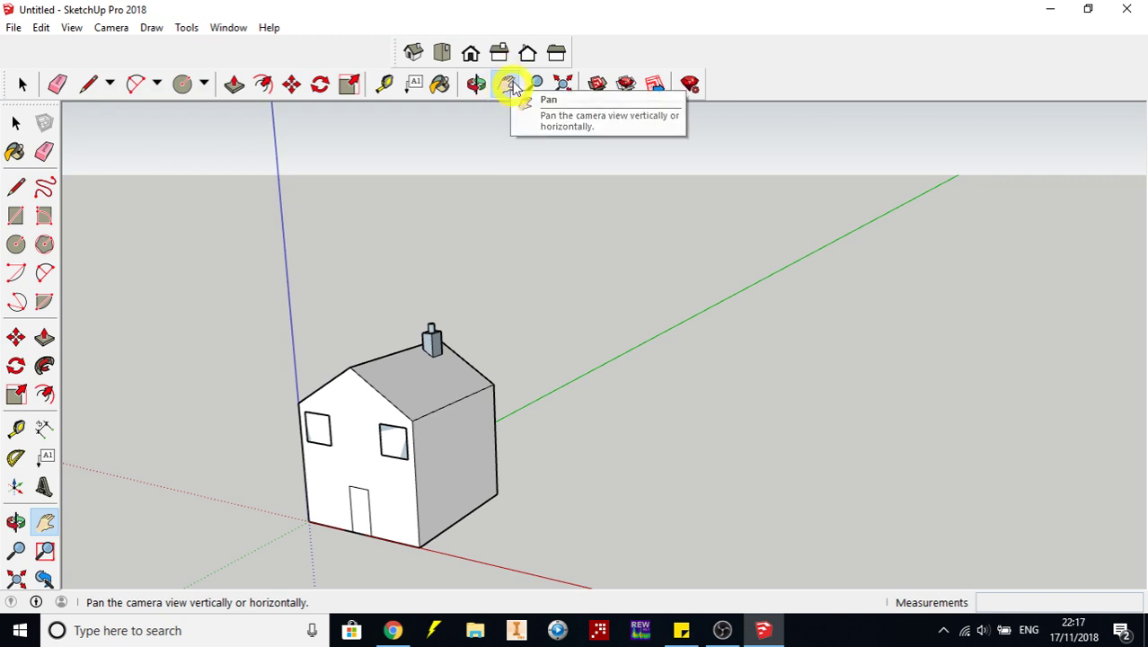
drag(403, 384, 619, 330)
drag(518, 333, 607, 333)
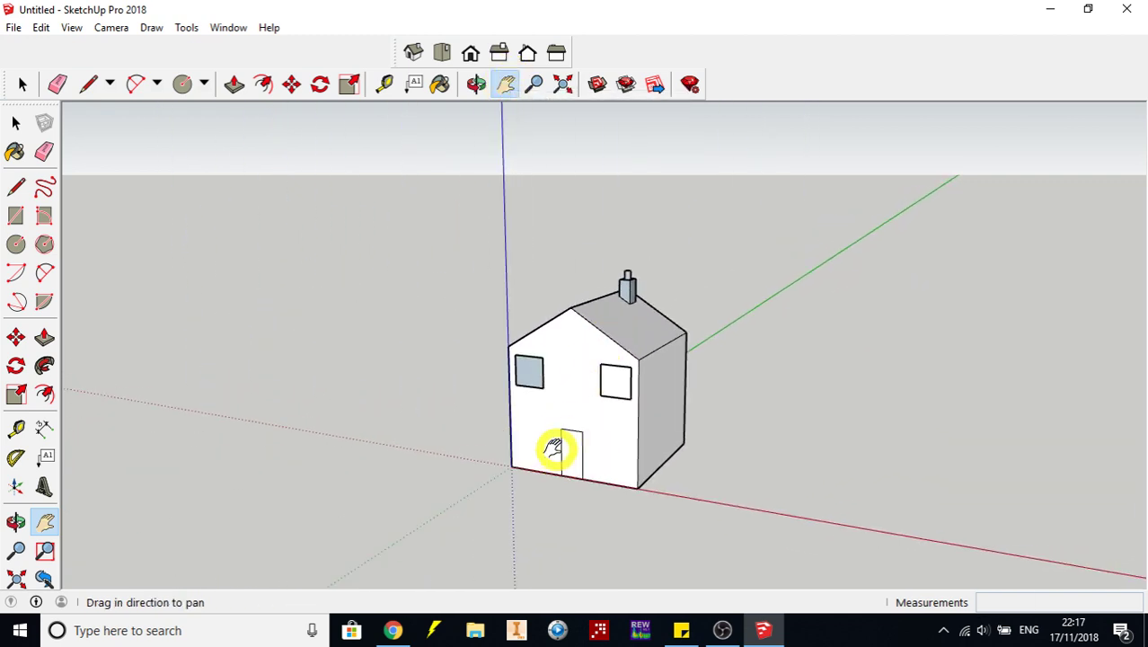
scroll(546, 450, up, 8)
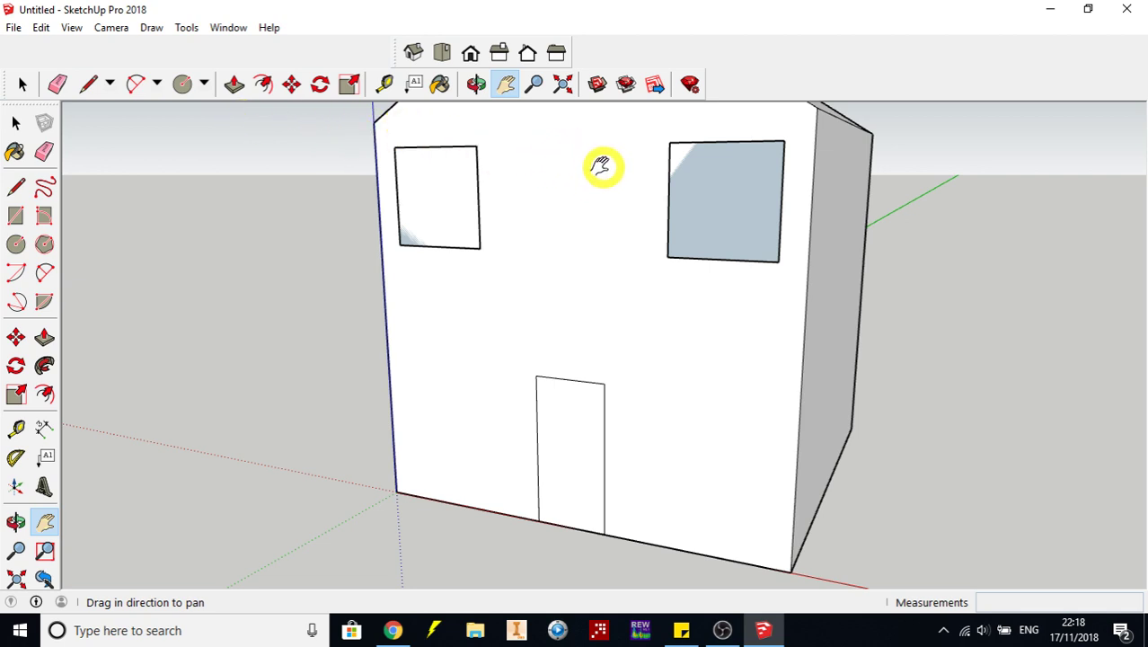
Paint both front windows with Translucent Glass Blue from the Glass and Mirrors materials
click(439, 85)
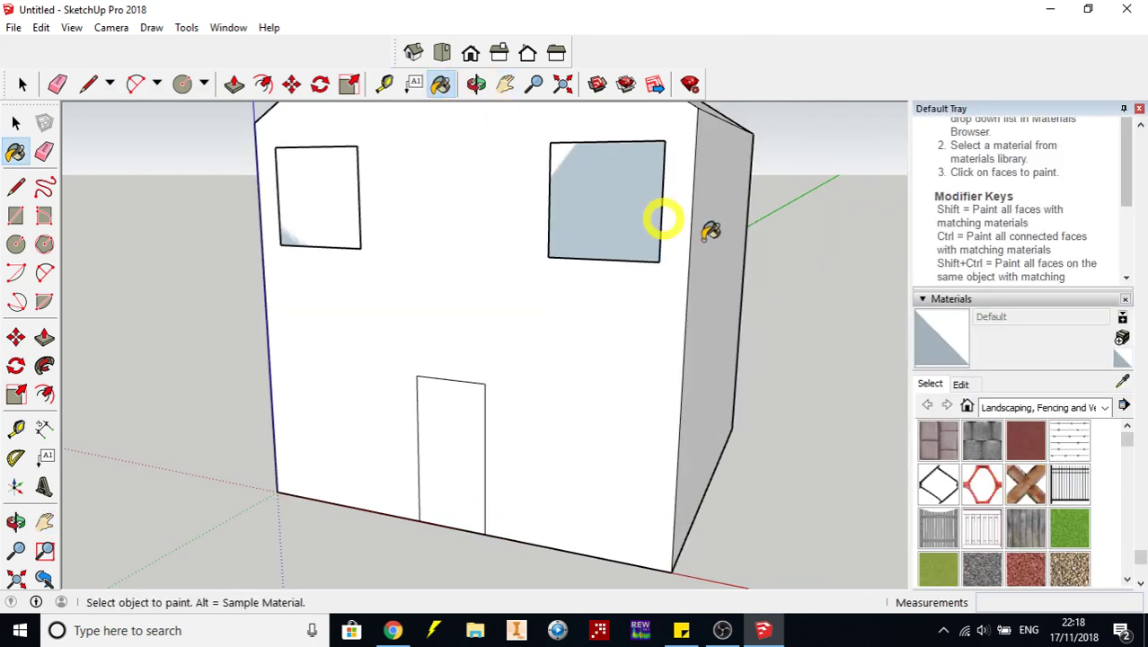
click(1104, 410)
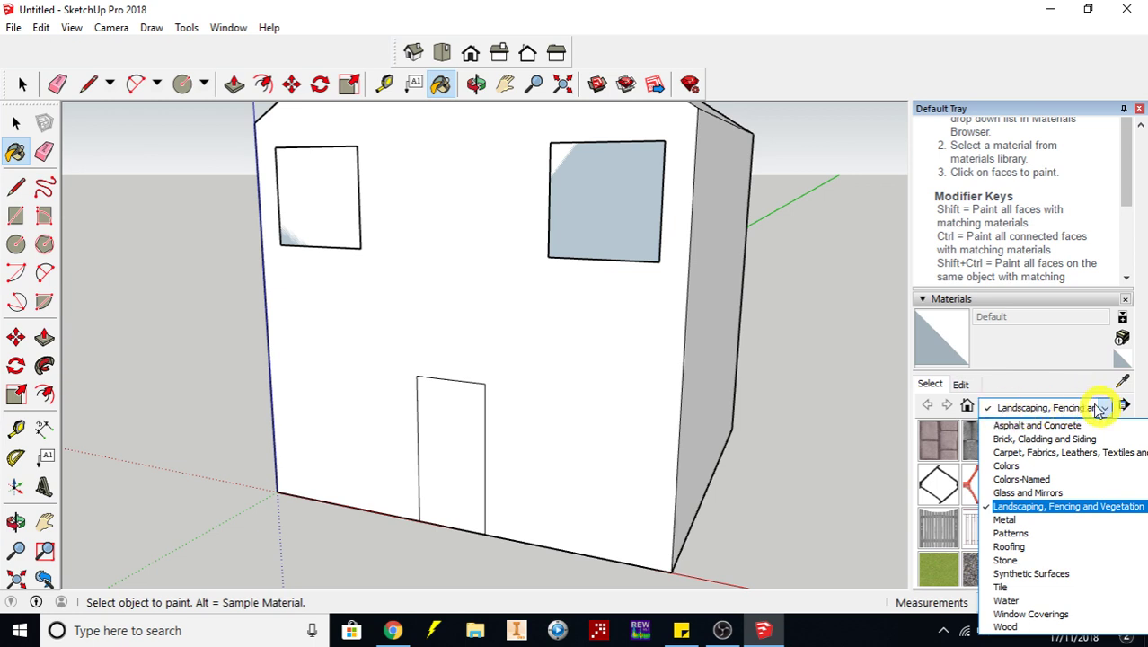
click(1037, 492)
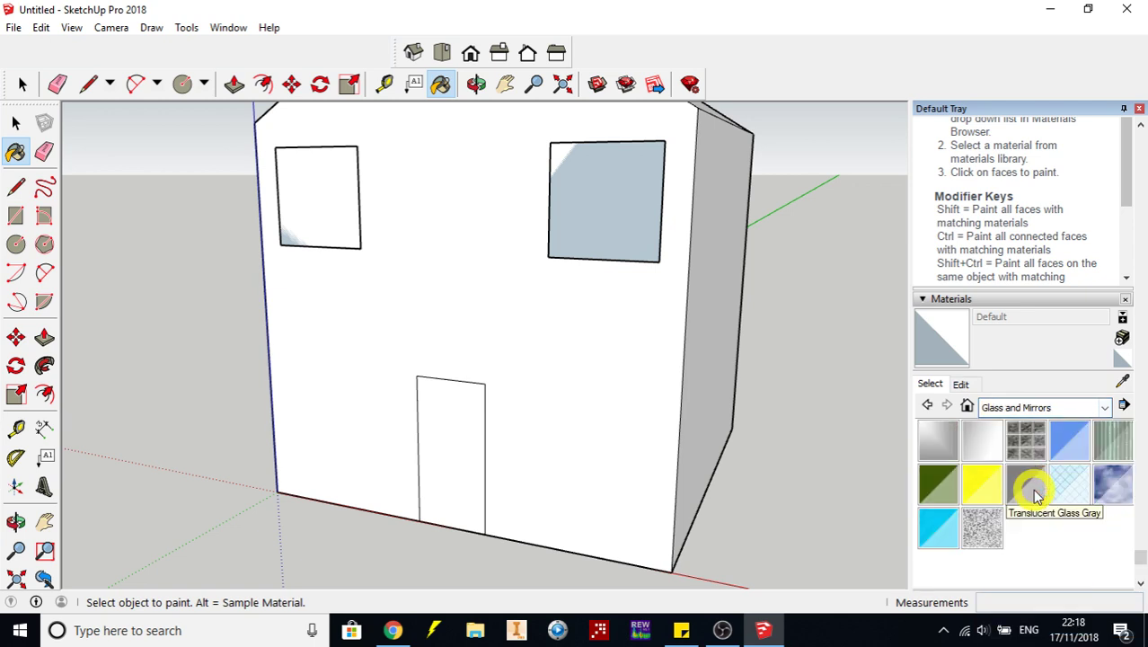
click(1077, 445)
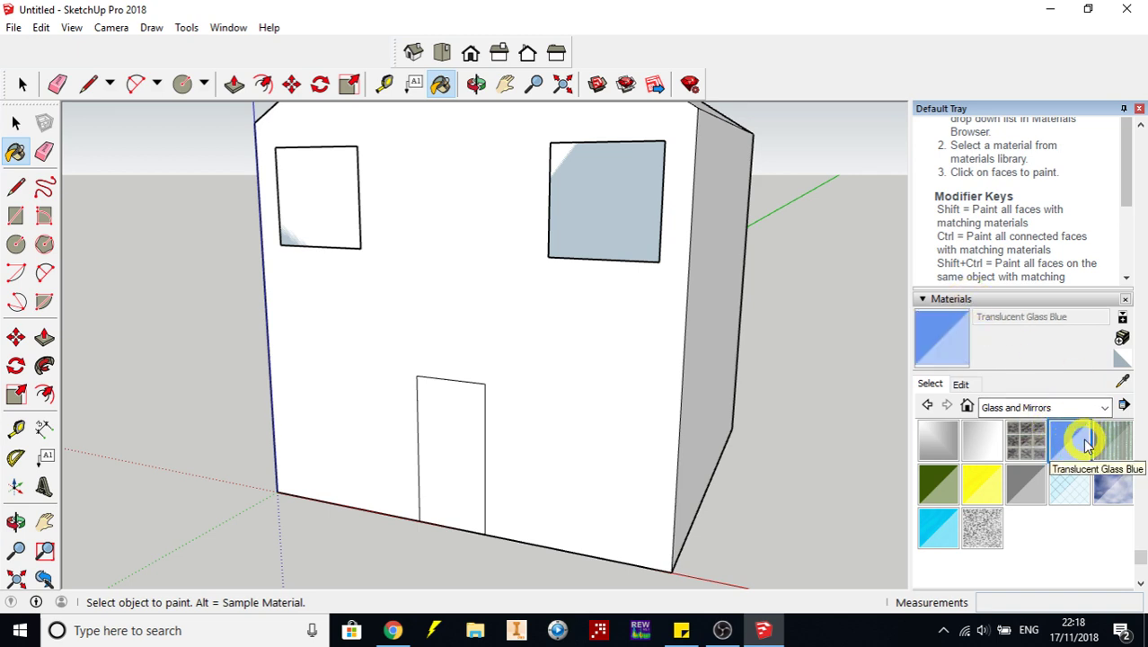
click(618, 206)
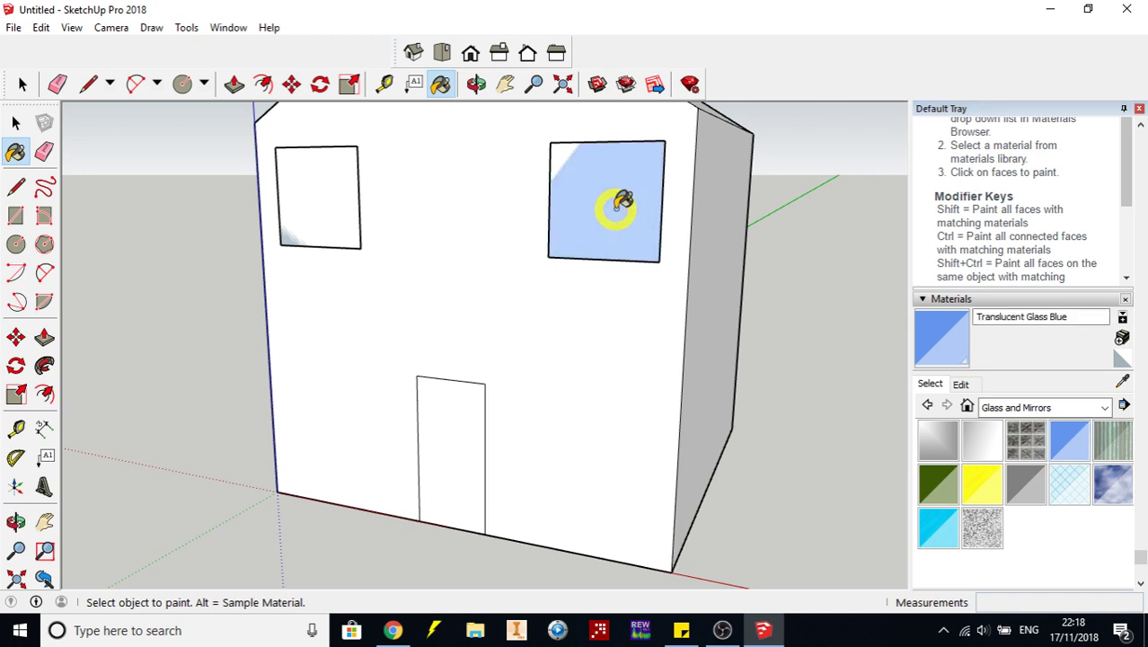
click(1068, 431)
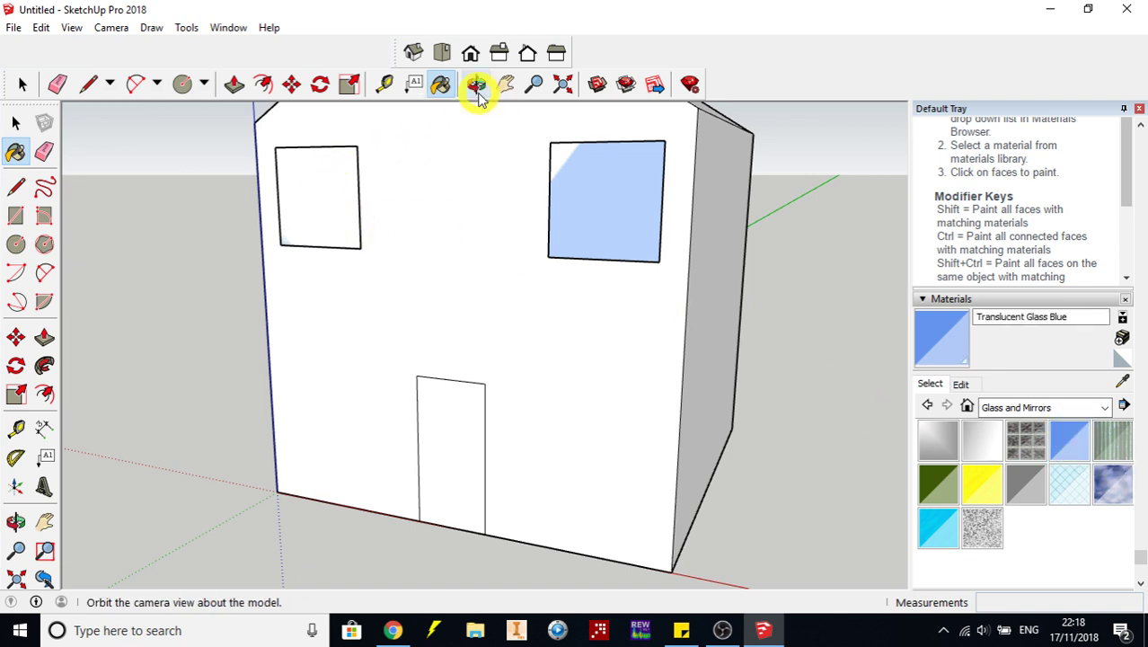
Delete the flickering blue faces inside the two window outlines on the front wall
click(477, 85)
drag(444, 230, 512, 309)
click(23, 83)
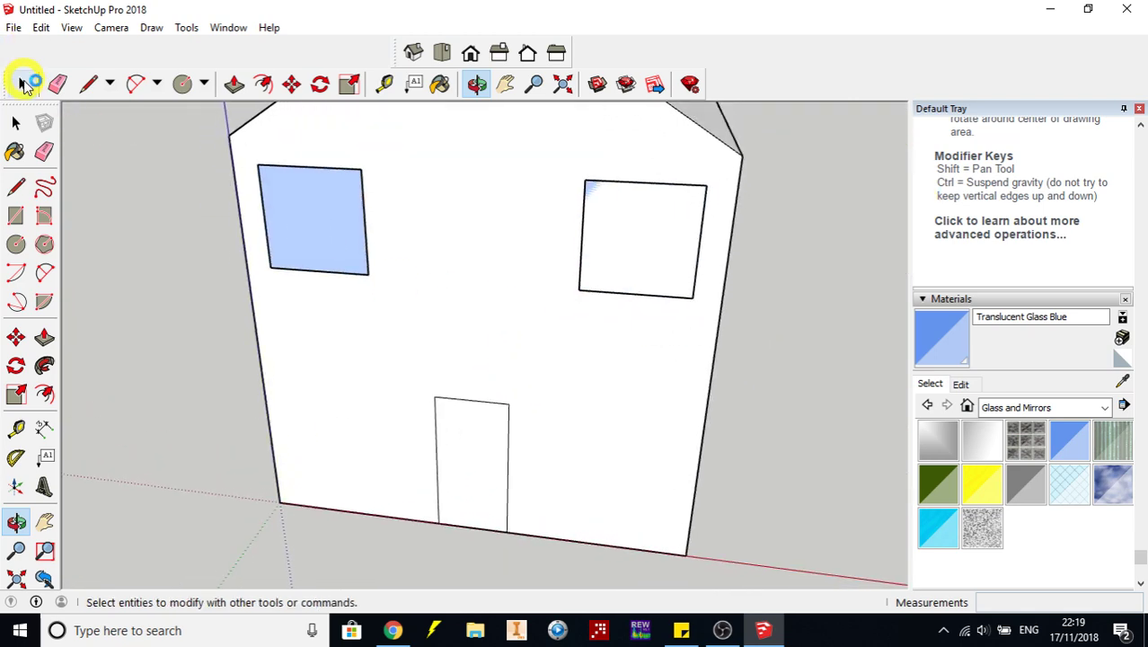
click(324, 231)
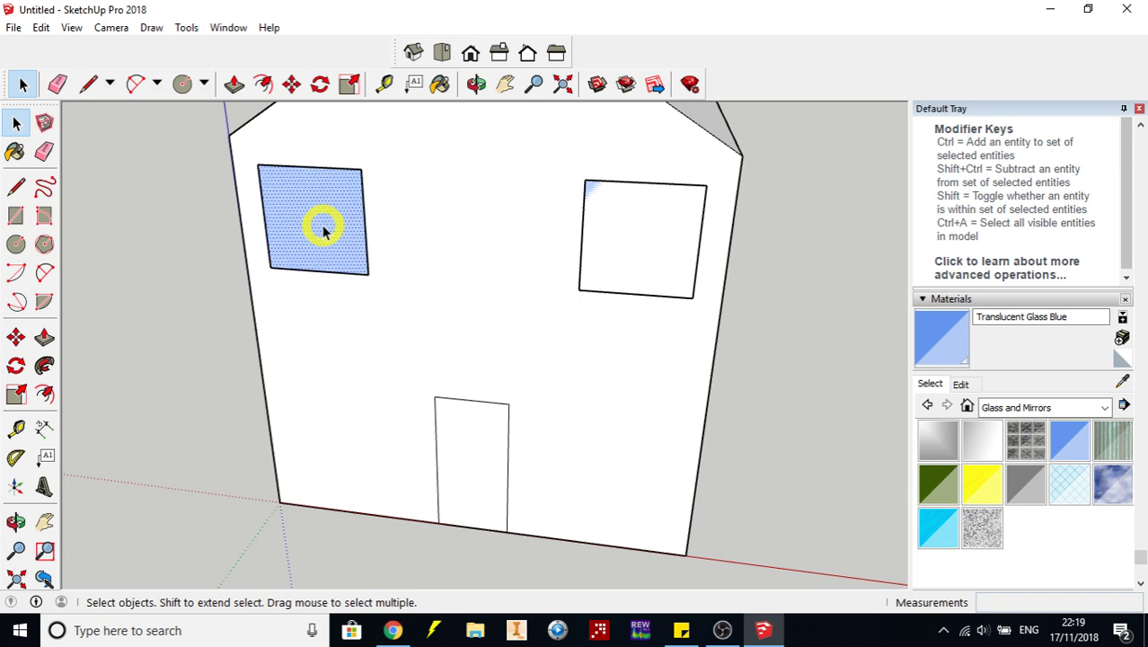
key(Delete)
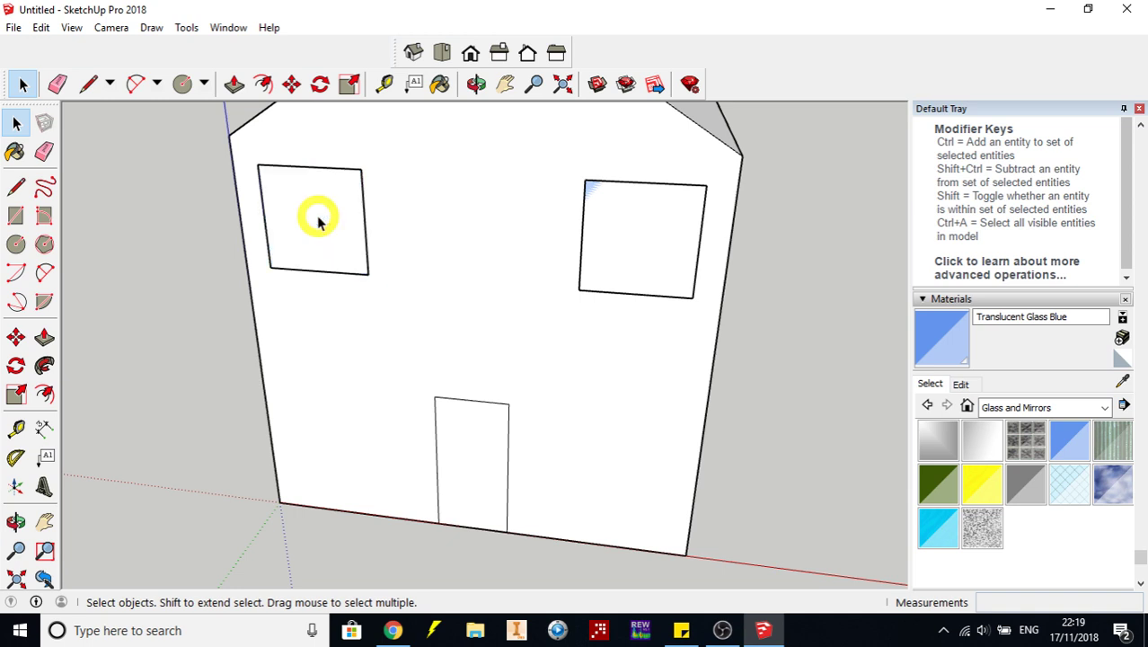
click(23, 90)
click(631, 224)
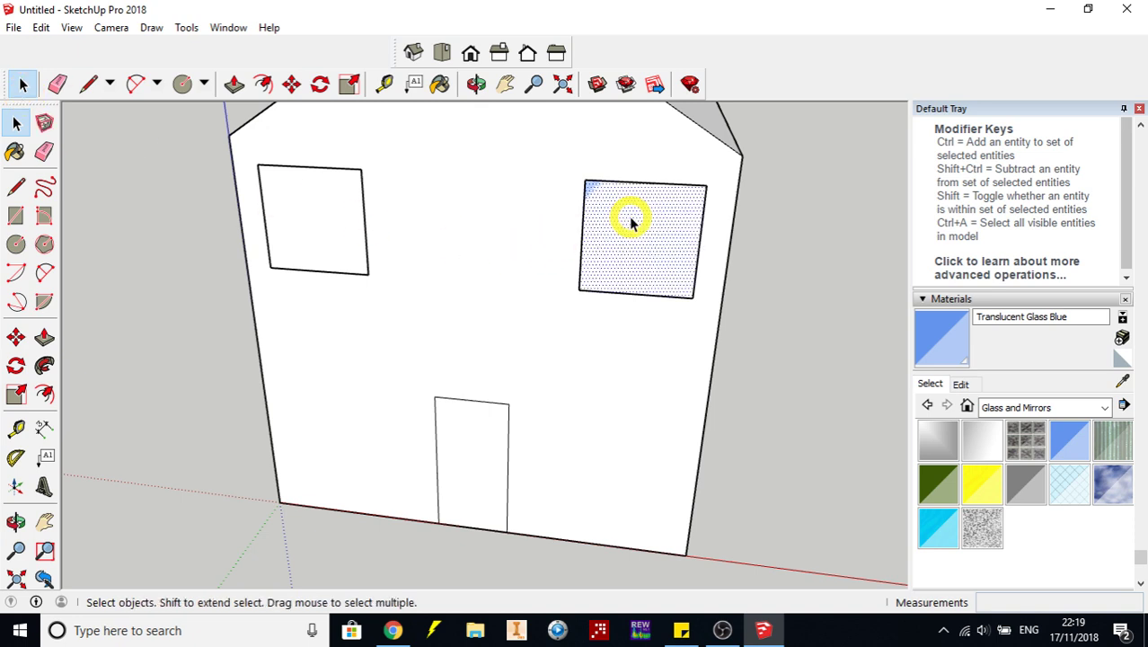
key(Delete)
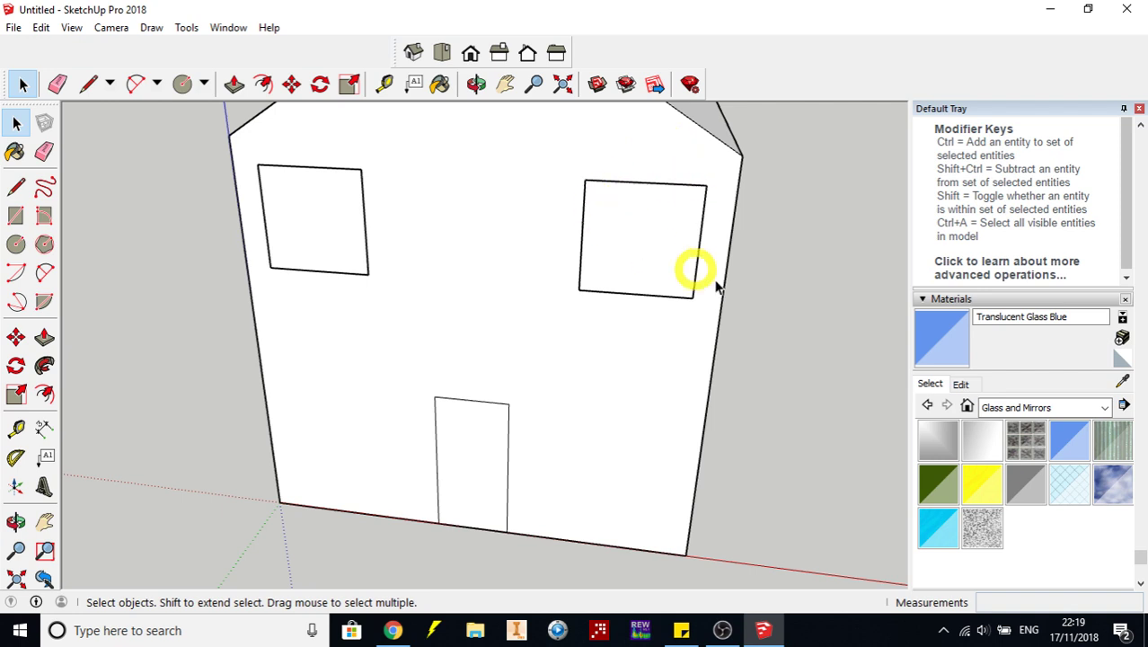
Try to paint the right-hand window area with Translucent Glass Blue, and undo the paint
click(1069, 440)
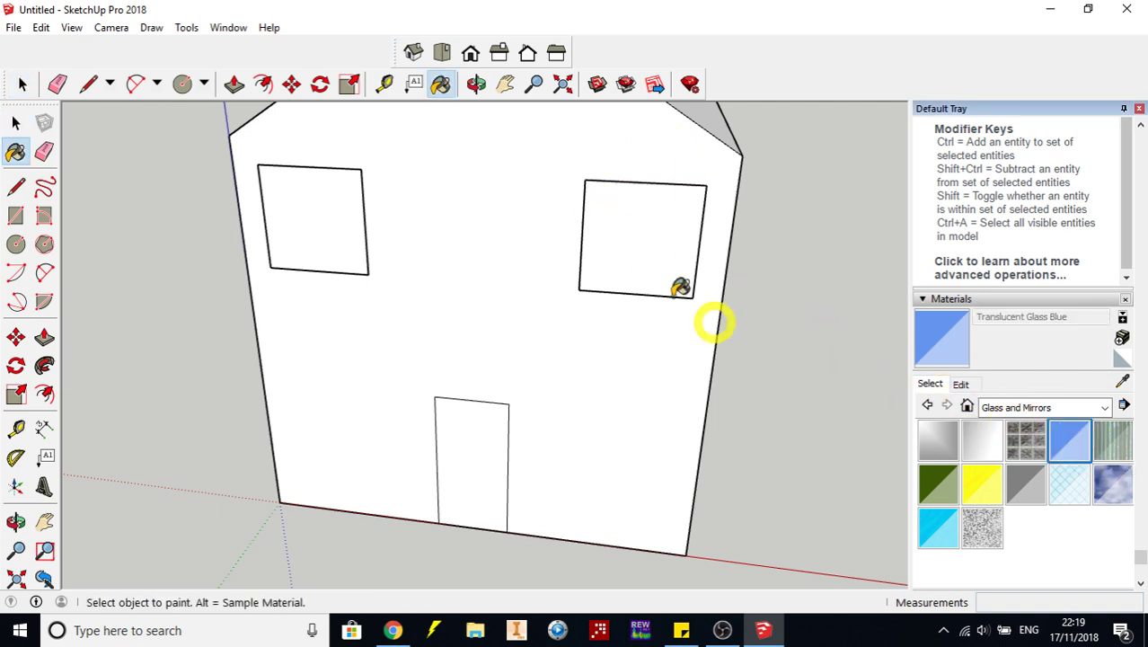
click(643, 227)
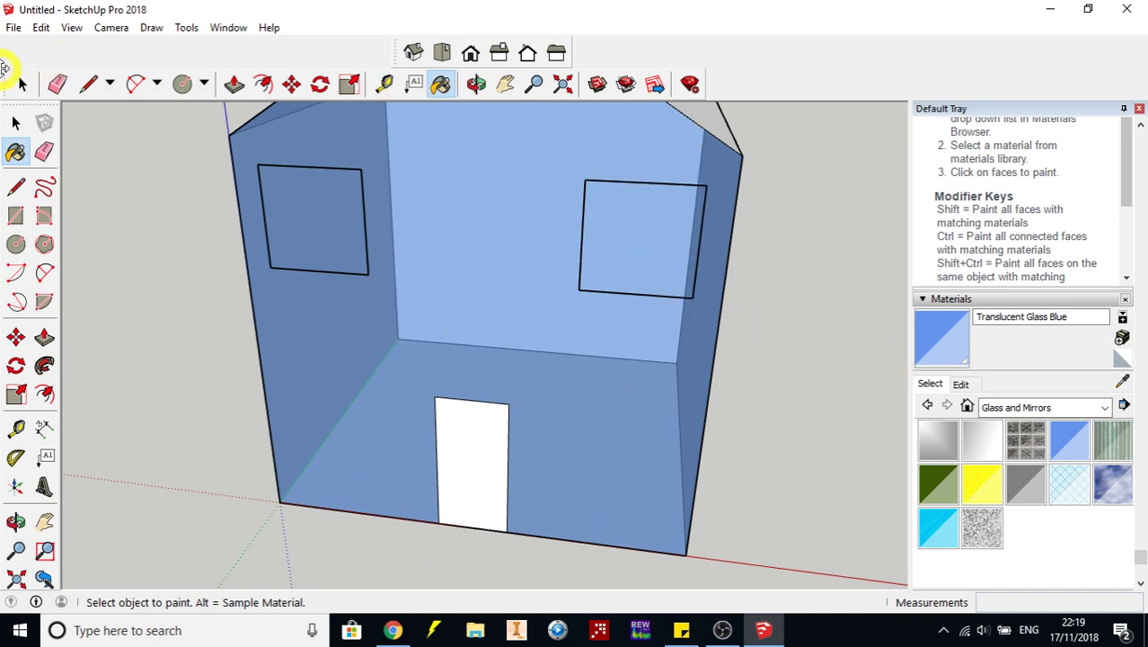
click(40, 28)
click(81, 46)
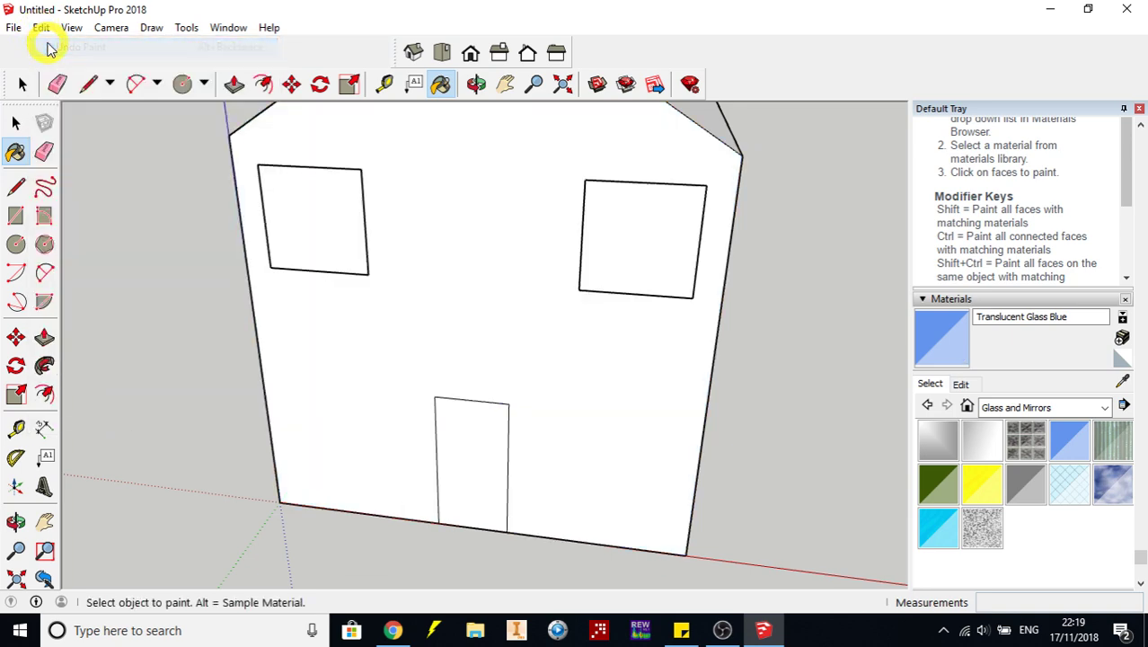
Draw rectangles corner to corner over the two existing window outlines on the front wall, the left one 2000 by 2000 mm
click(88, 84)
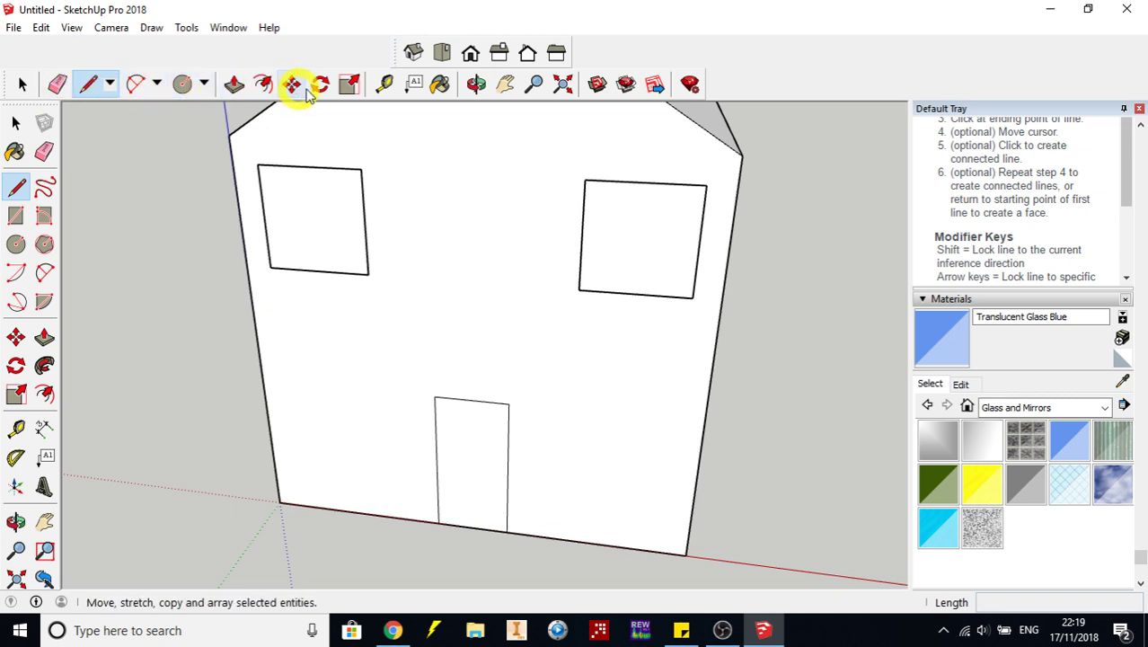
click(18, 215)
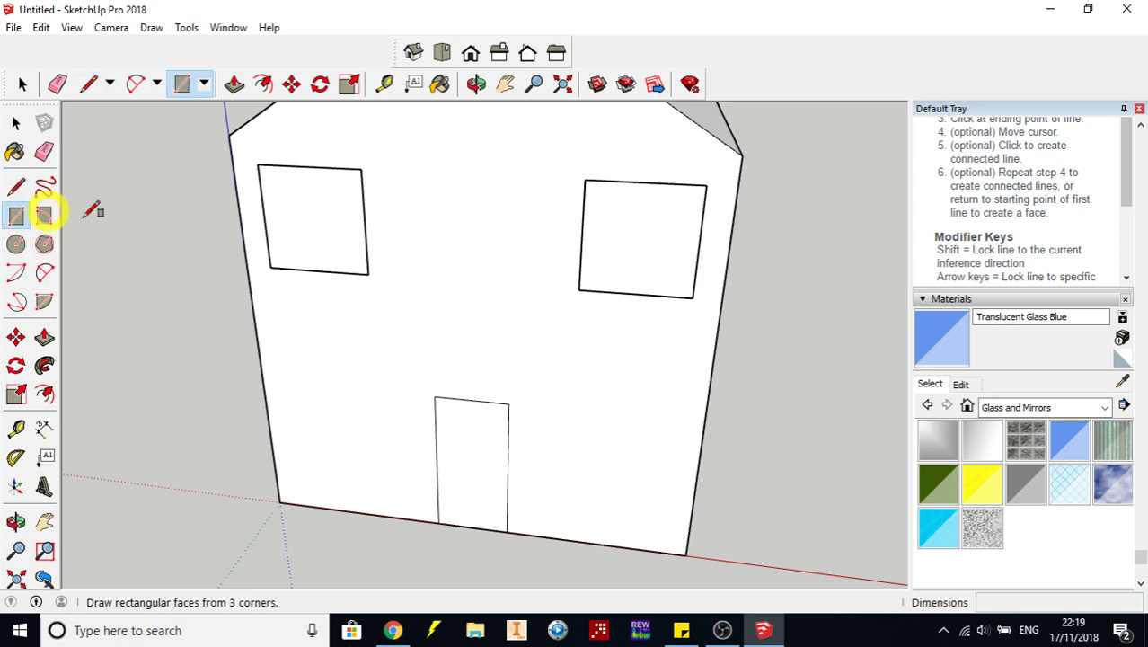
click(256, 165)
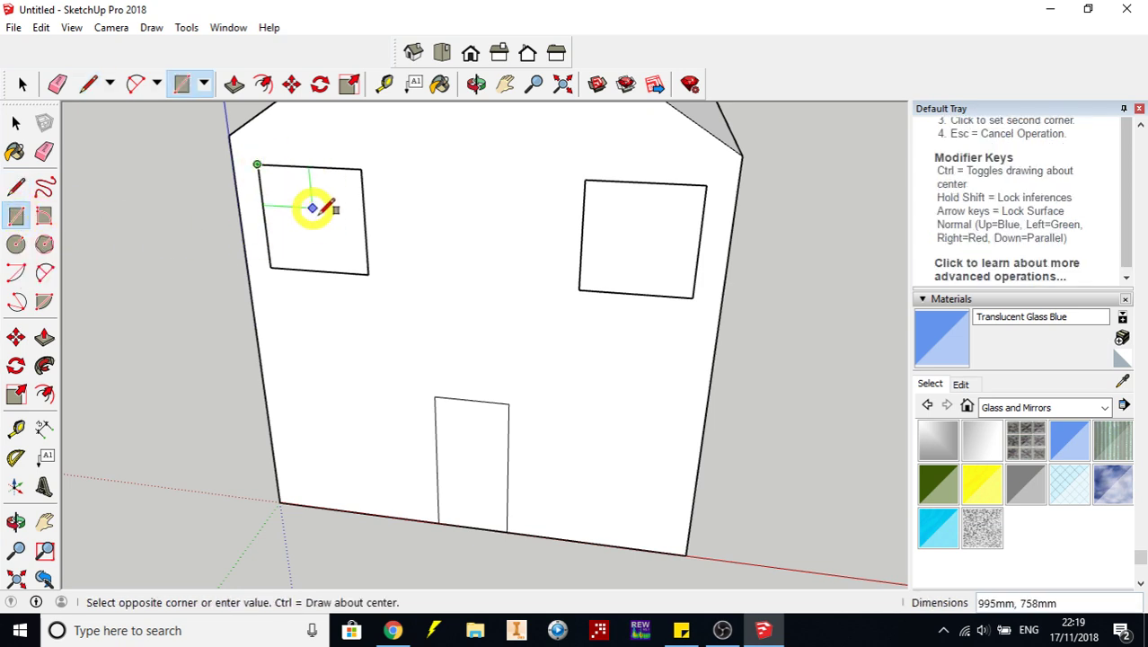
click(368, 273)
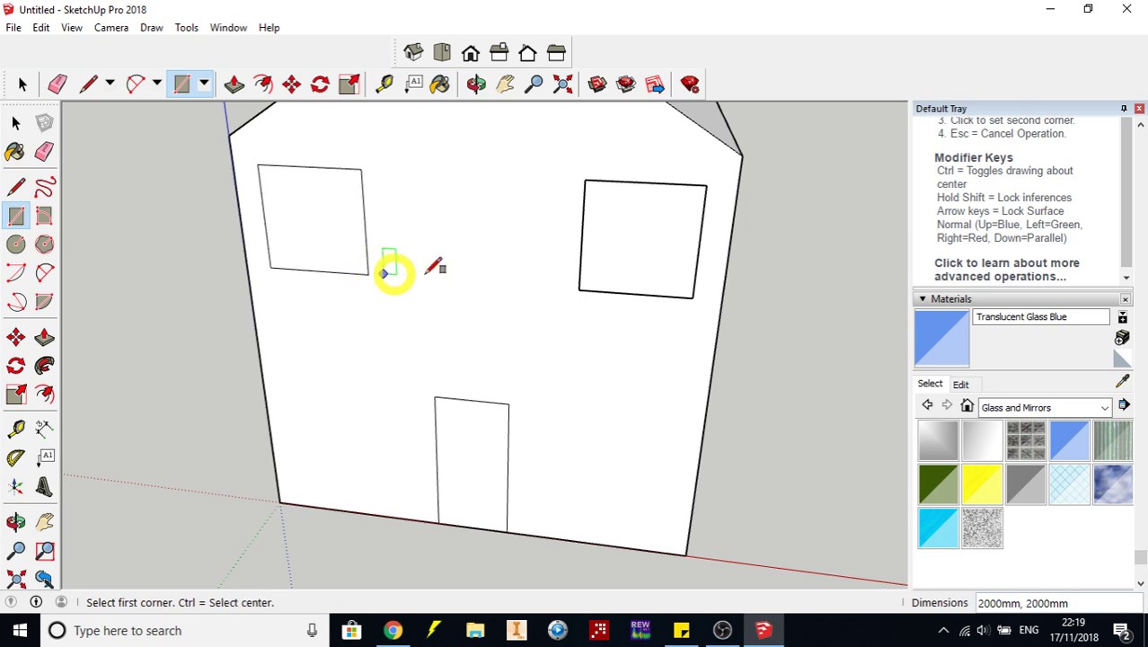
click(585, 179)
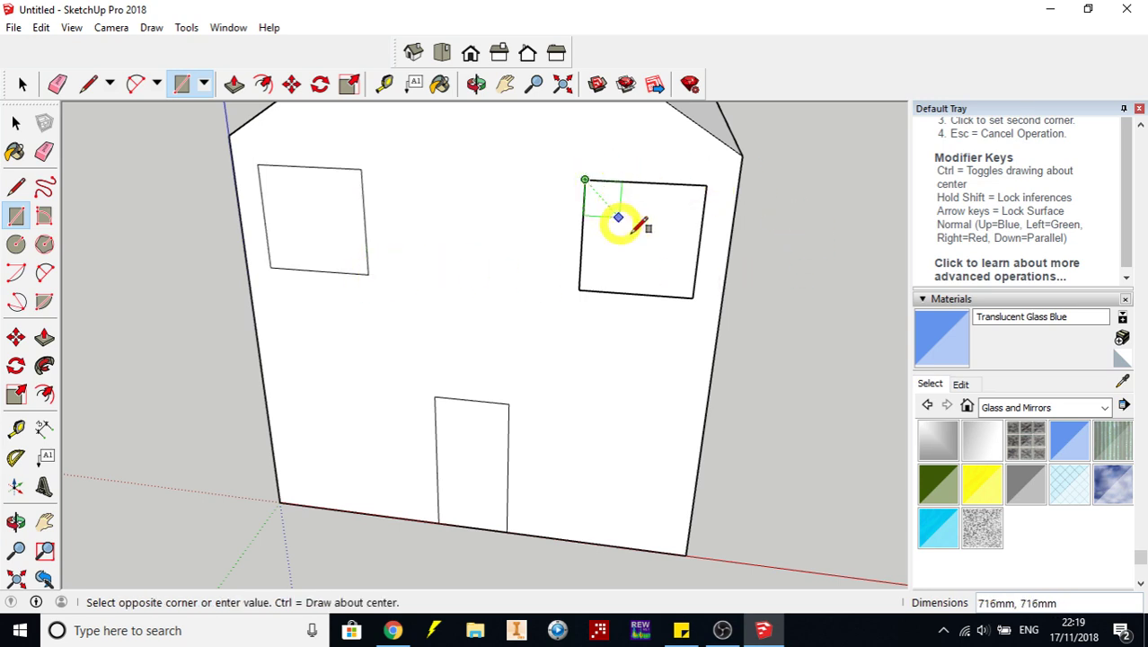
click(693, 297)
Paint the two redrawn window faces with Translucent Glass Blue
click(1068, 437)
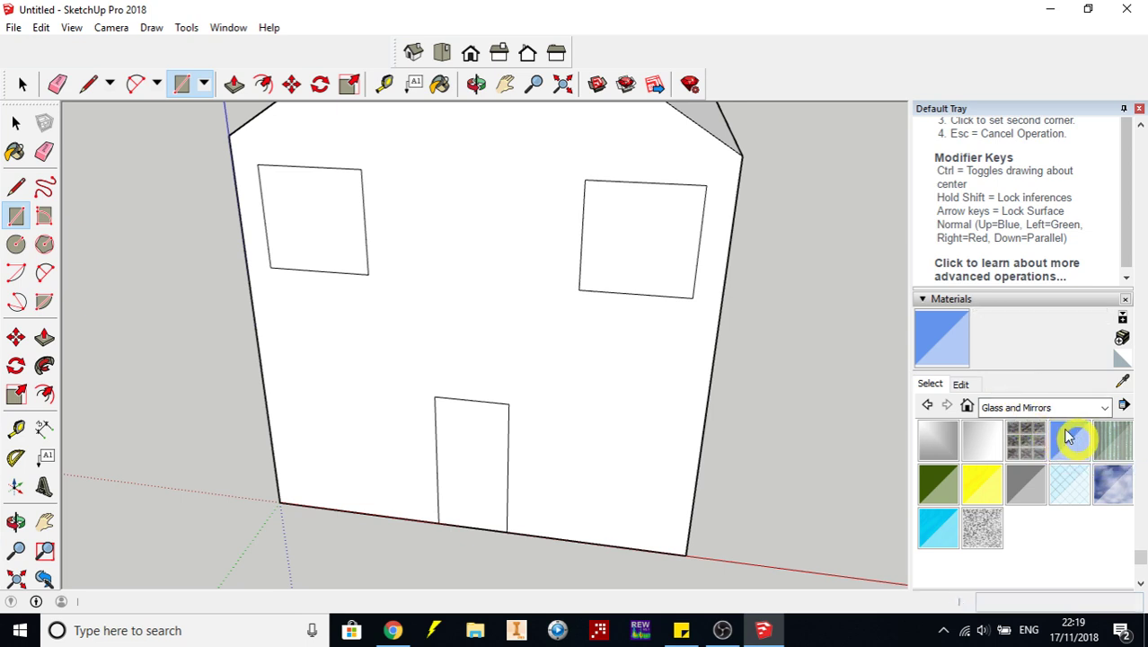
click(653, 232)
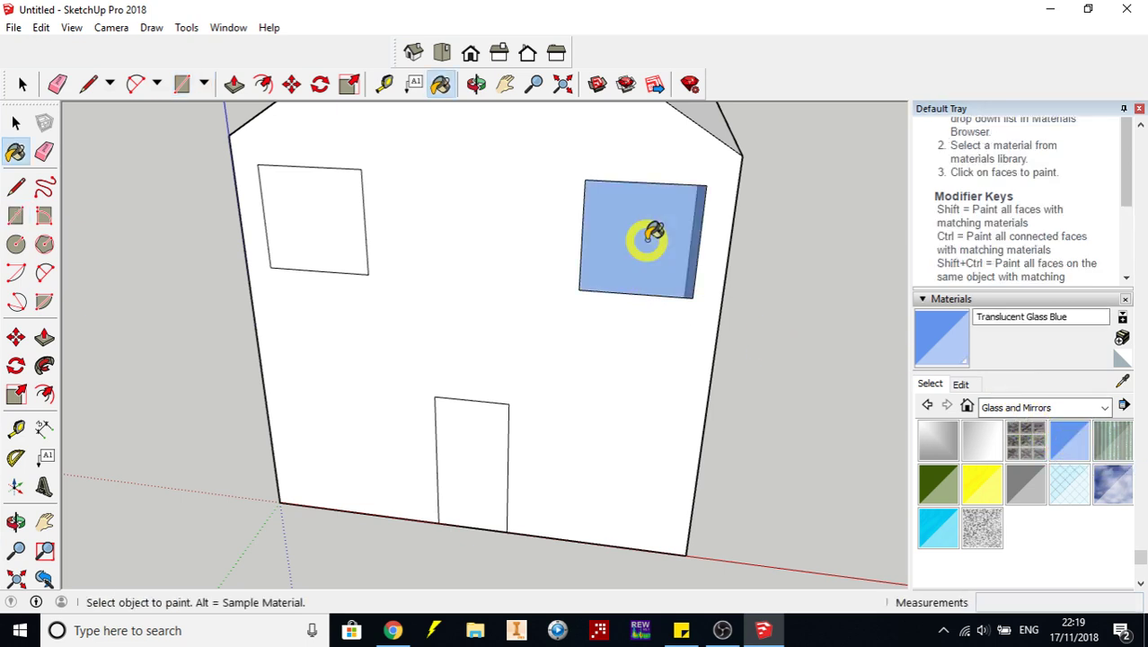
click(320, 212)
Paint the front door with Wood Cherry Original from the Wood materials
click(475, 83)
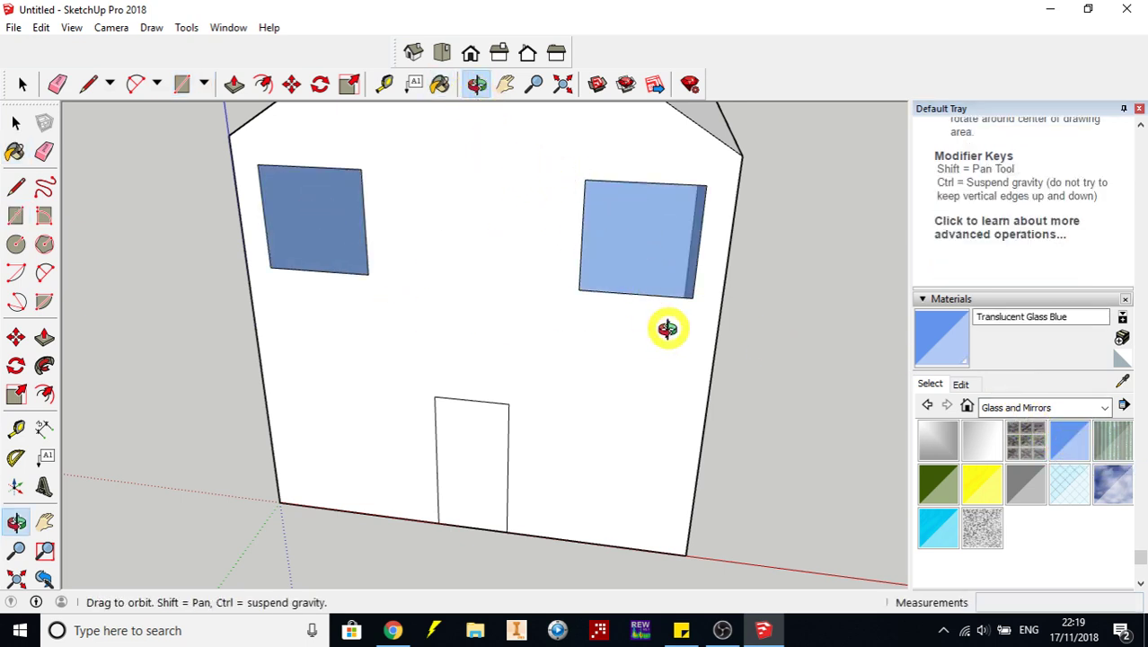
drag(667, 329, 486, 372)
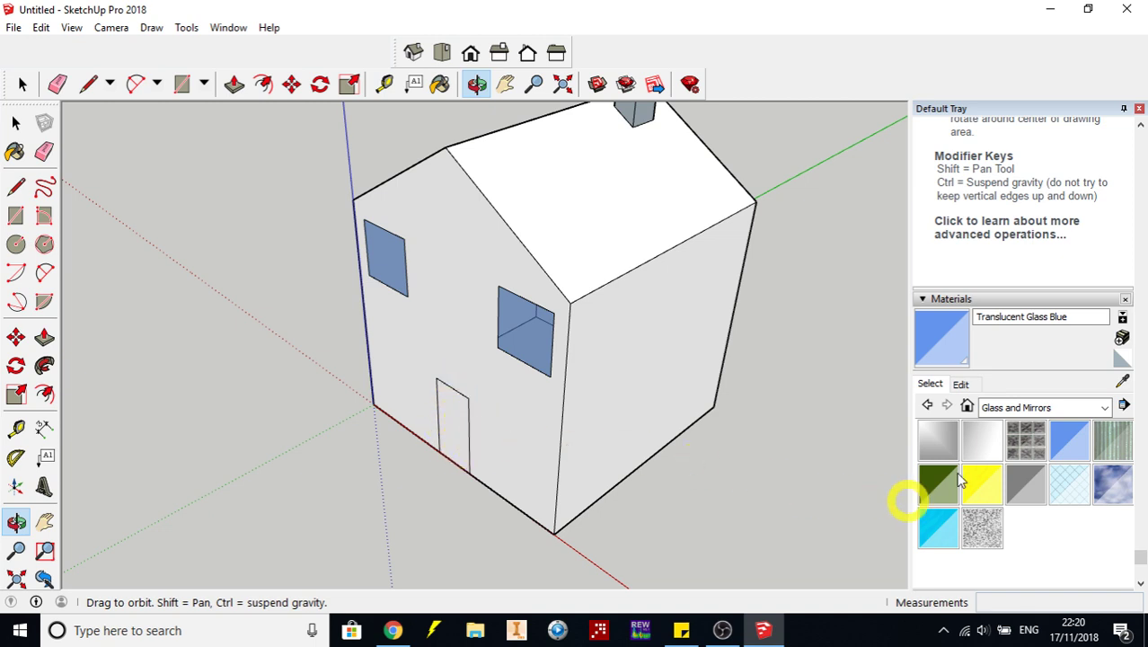
click(1104, 407)
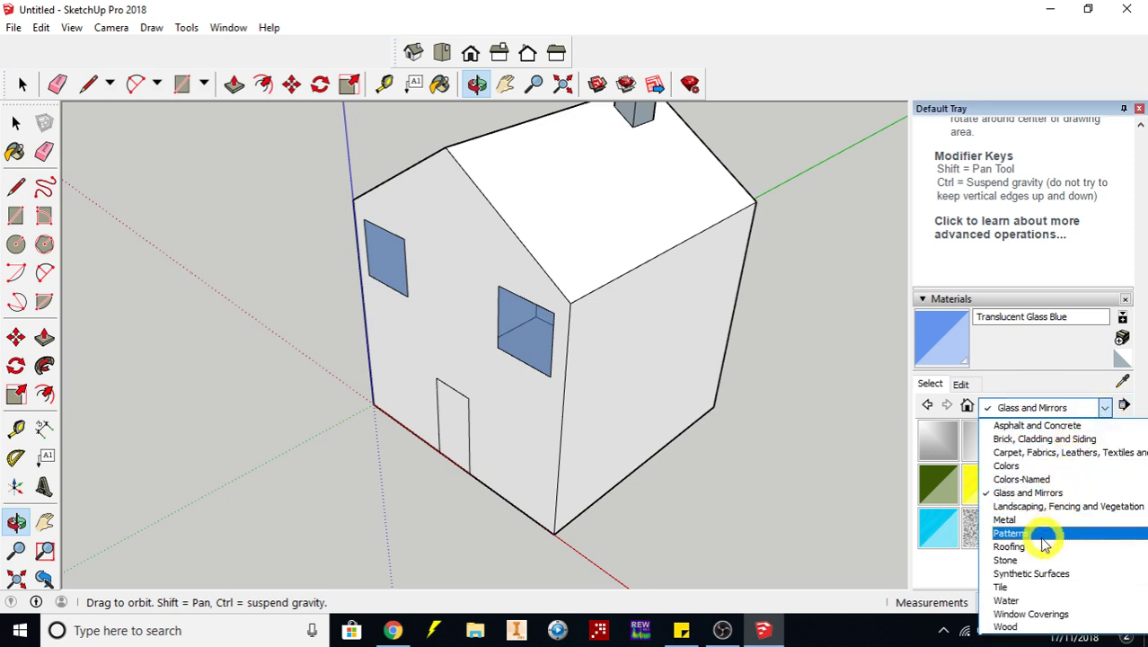
click(1014, 627)
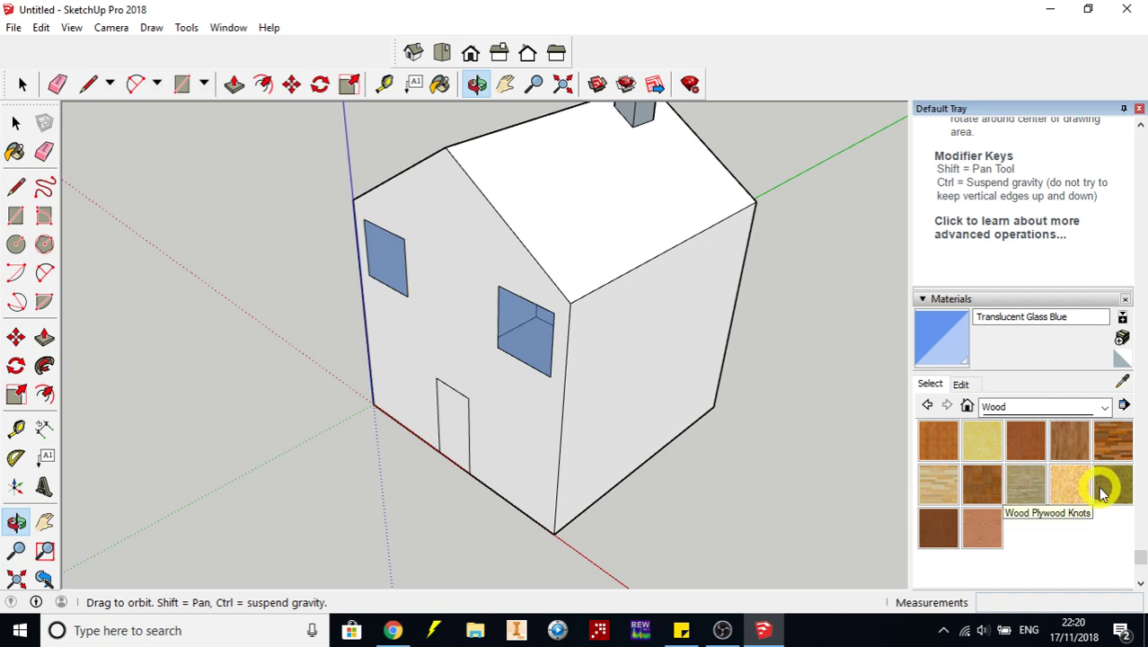
click(1028, 440)
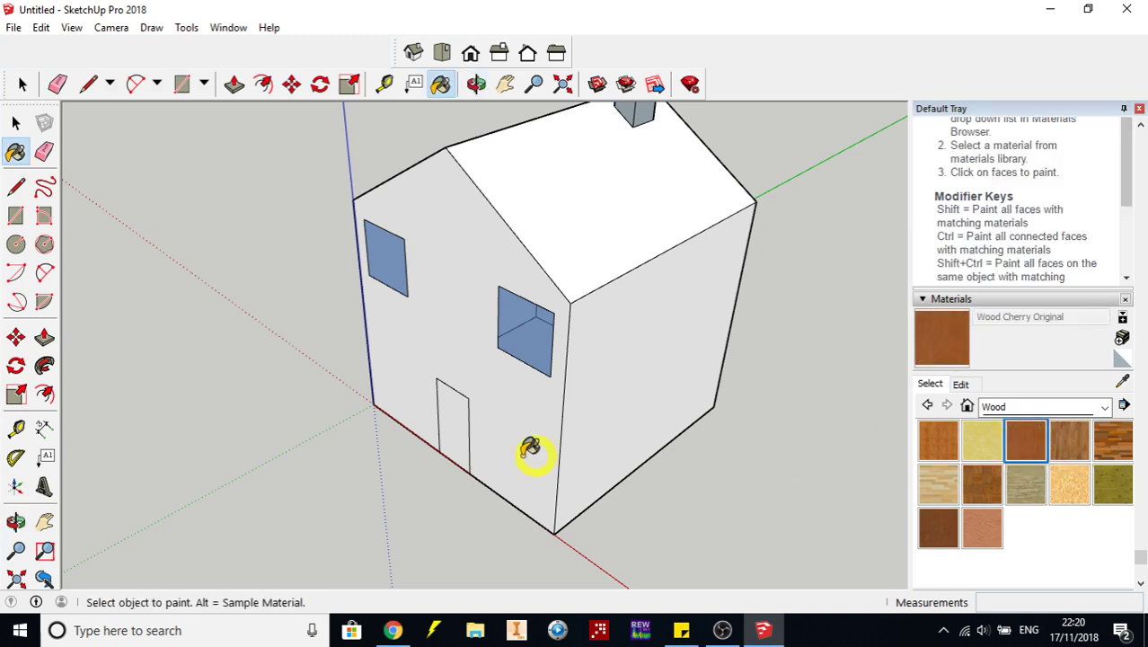
click(458, 418)
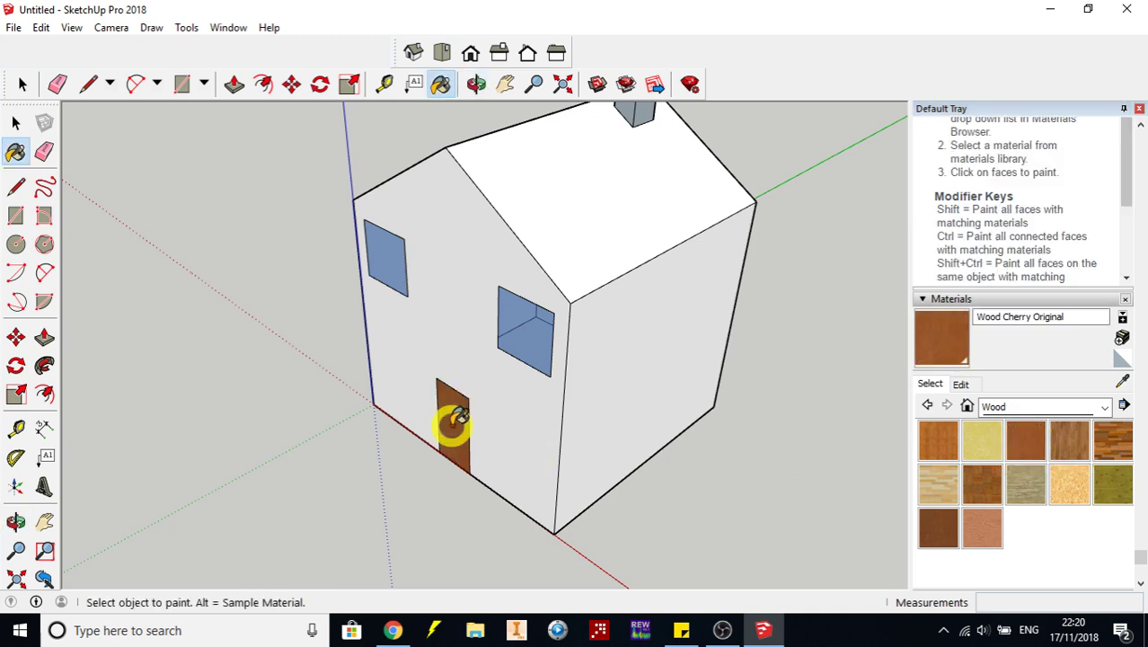
Examine the door's wood texture up close and the painted house from the front and side, with the materials tray closed
click(476, 84)
drag(417, 347, 484, 407)
scroll(472, 436, up, 10)
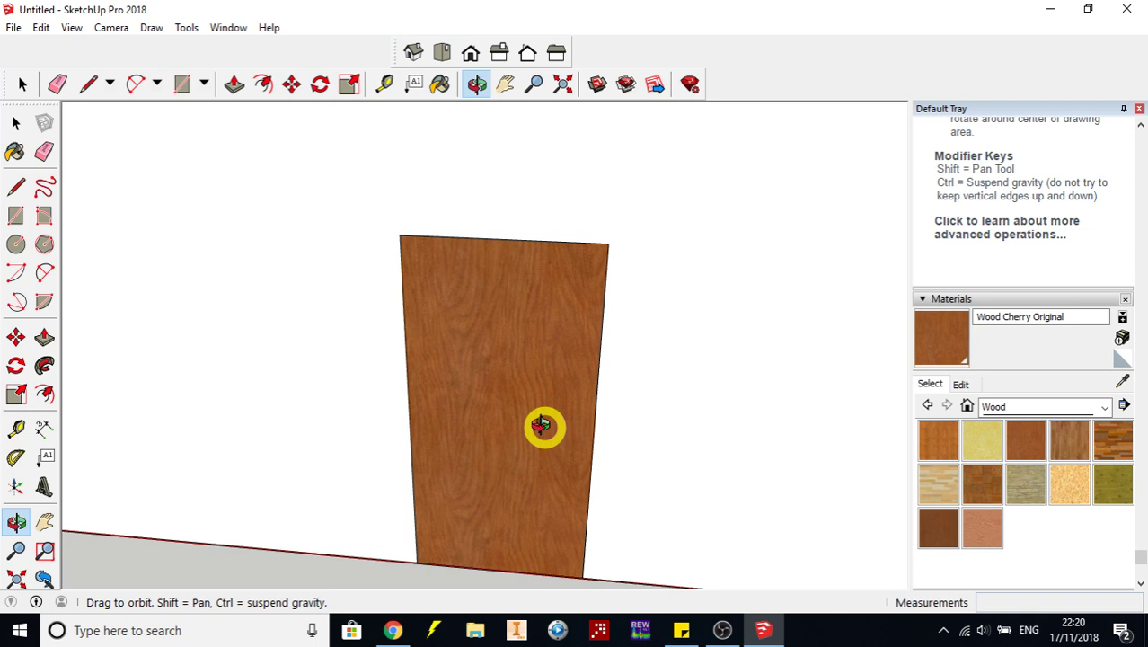
scroll(543, 427, down, 10)
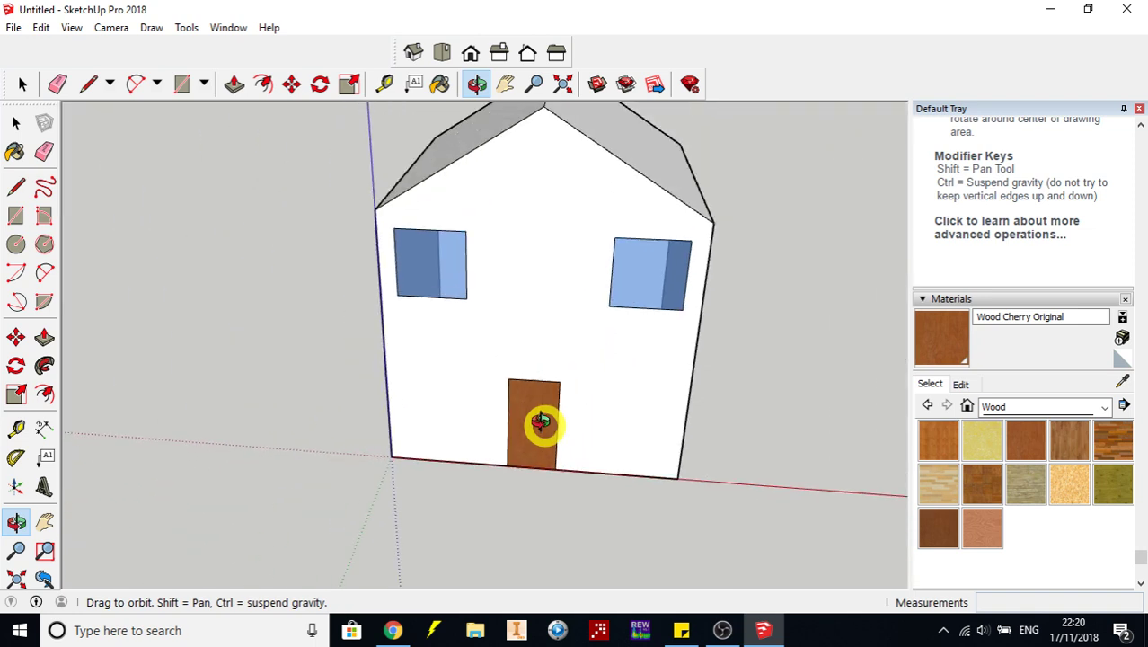
click(1137, 109)
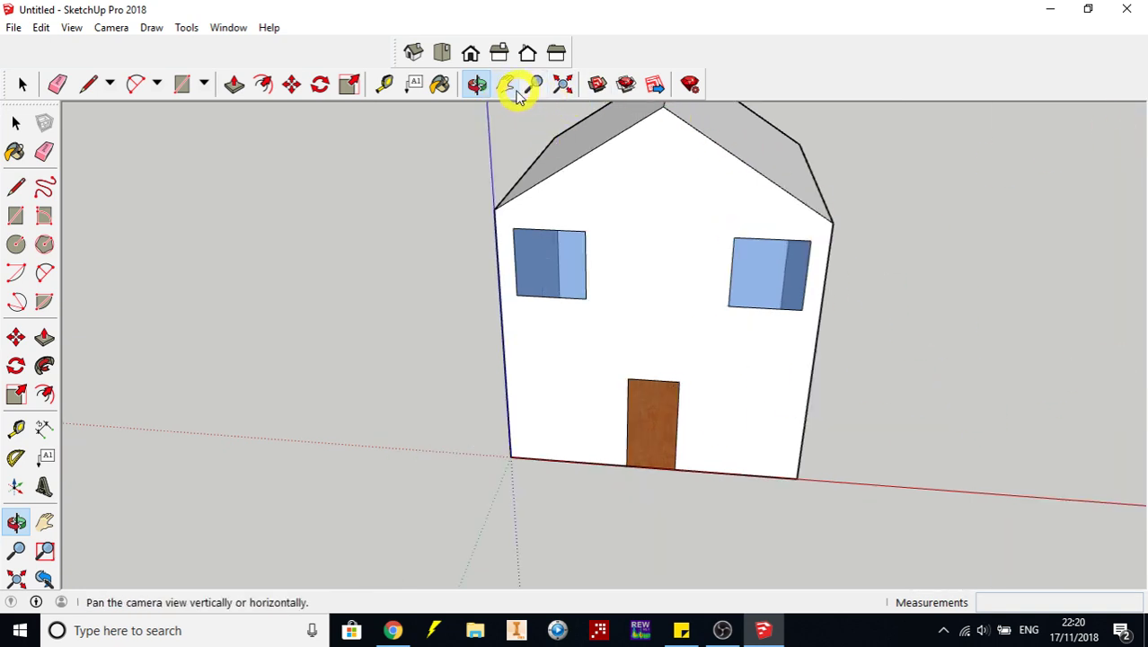
click(477, 84)
drag(815, 294, 620, 415)
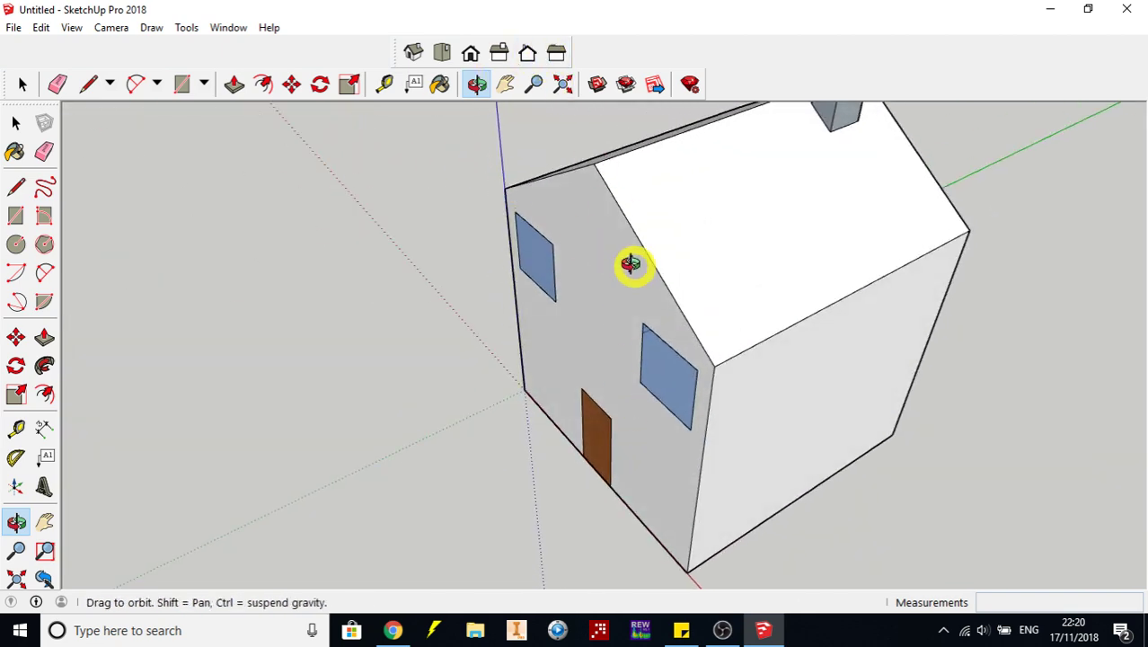
Paint both roof slopes with Roofing Tile Spanish from the Roofing materials
click(441, 84)
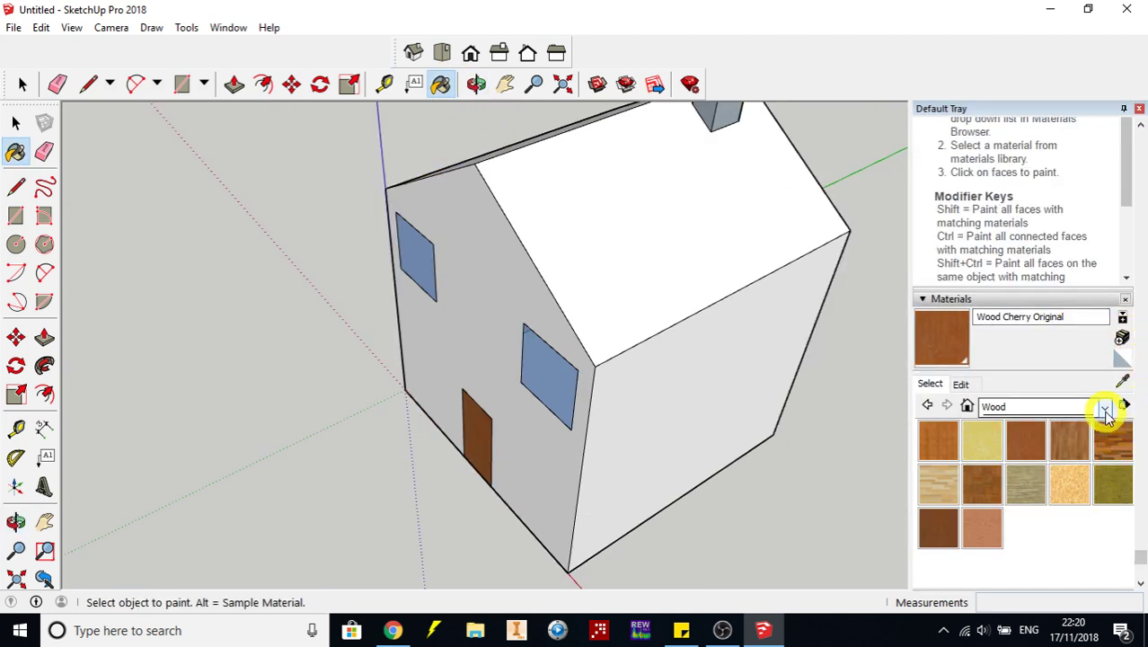
click(1104, 411)
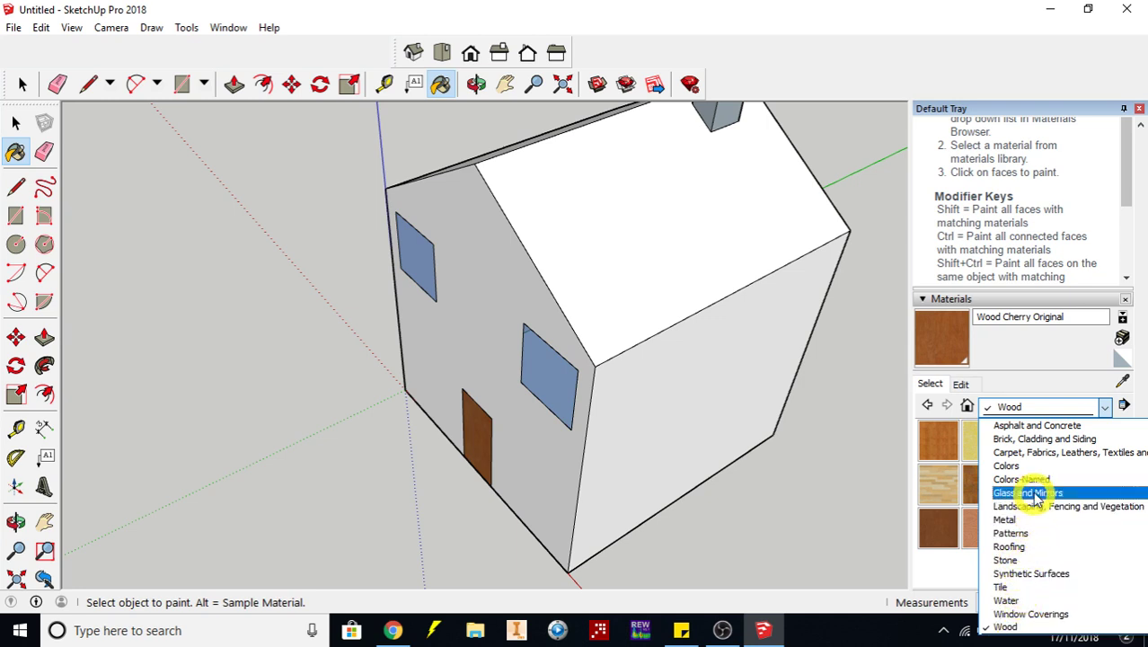
scroll(1031, 456, up, 1)
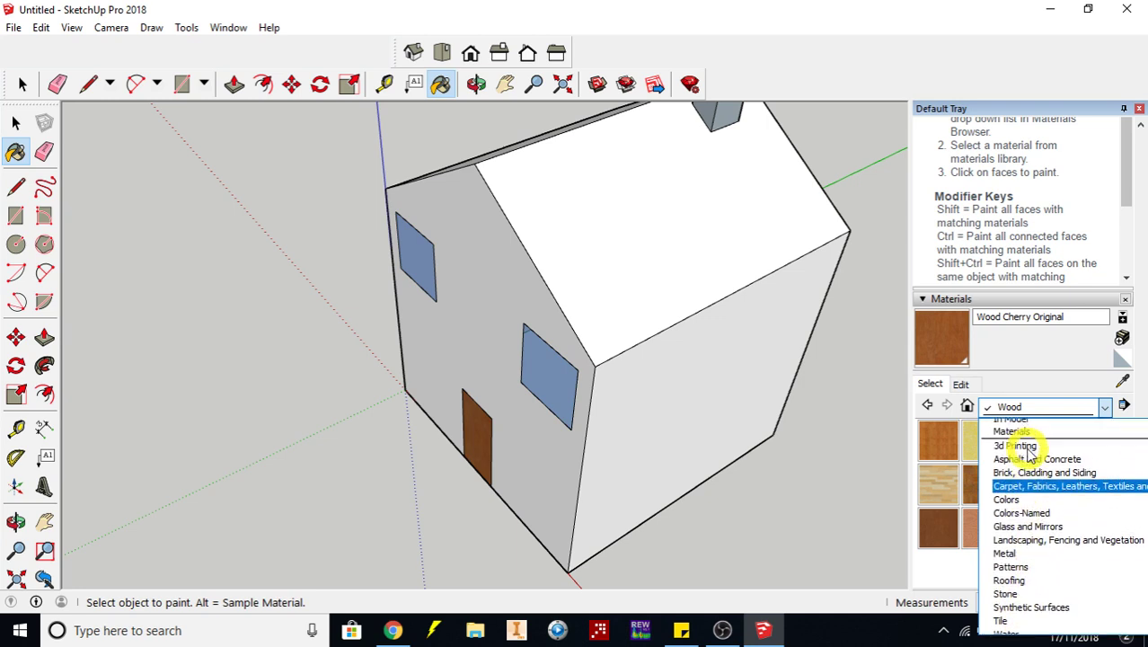
scroll(1024, 503, down, 1)
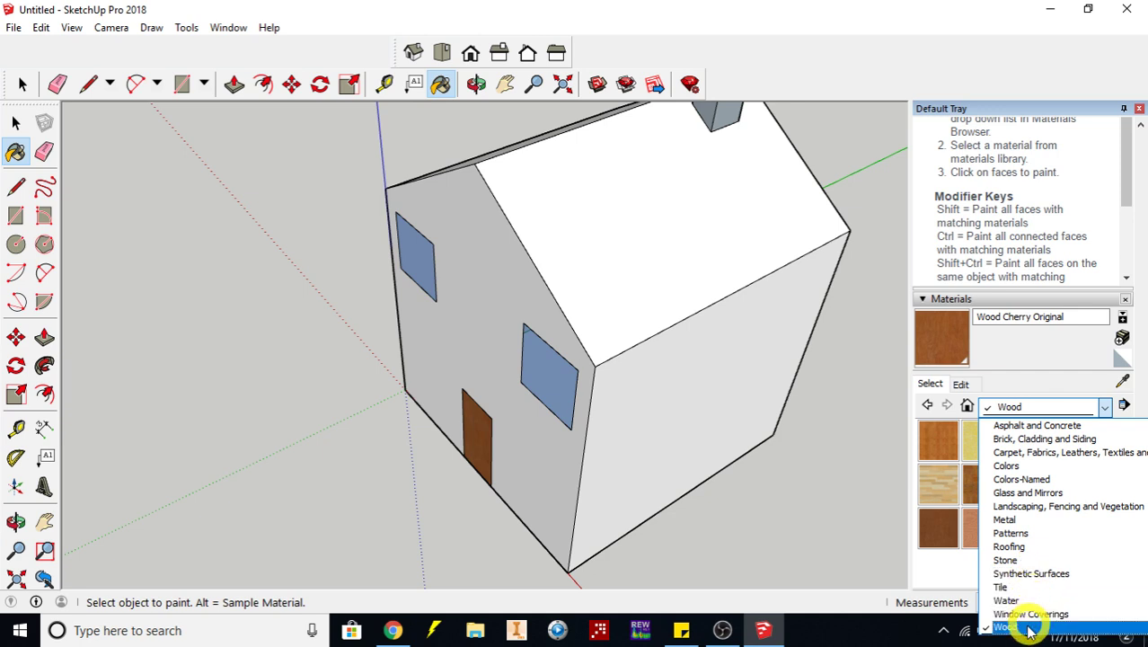
click(1011, 545)
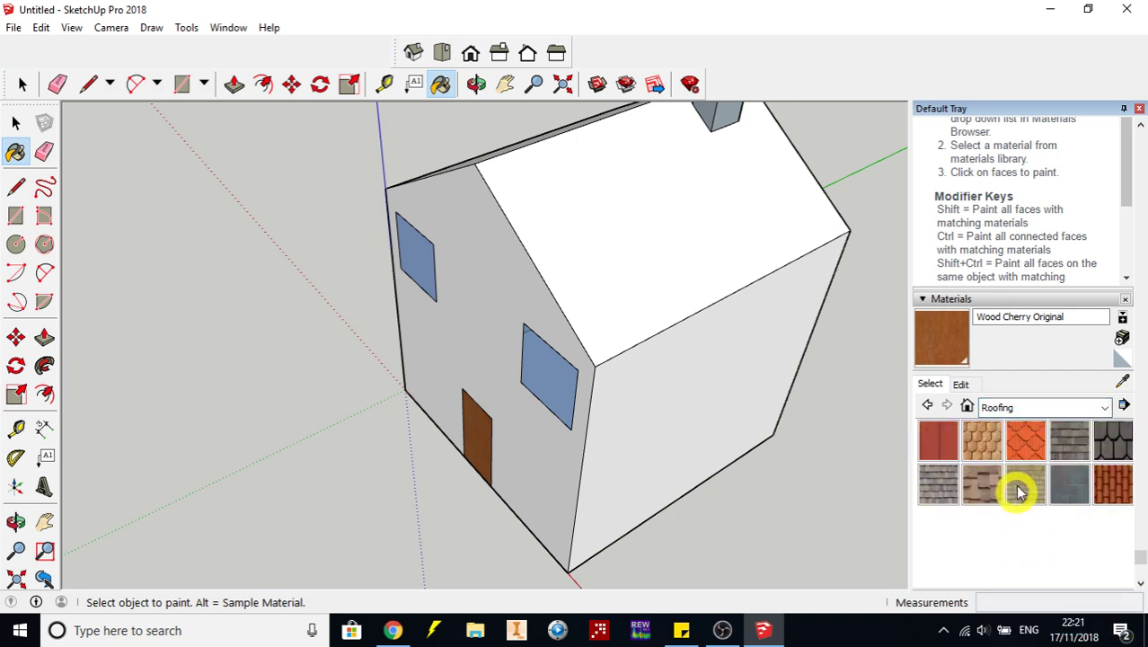
click(1116, 485)
click(620, 208)
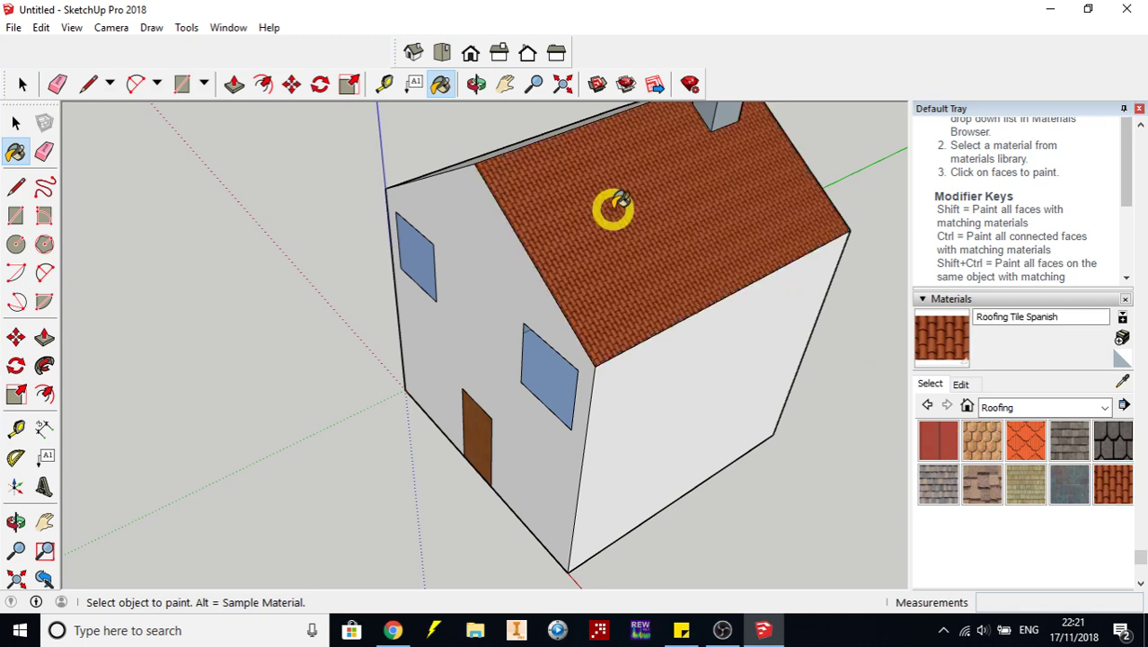
click(476, 84)
drag(557, 171, 853, 229)
click(1110, 482)
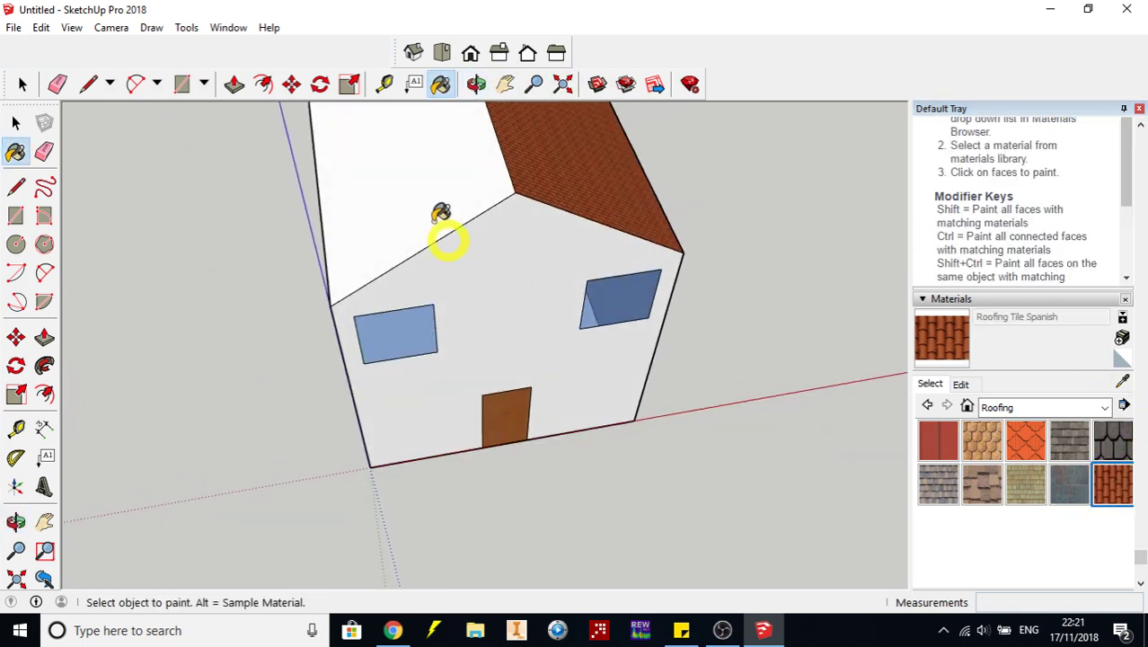
click(411, 183)
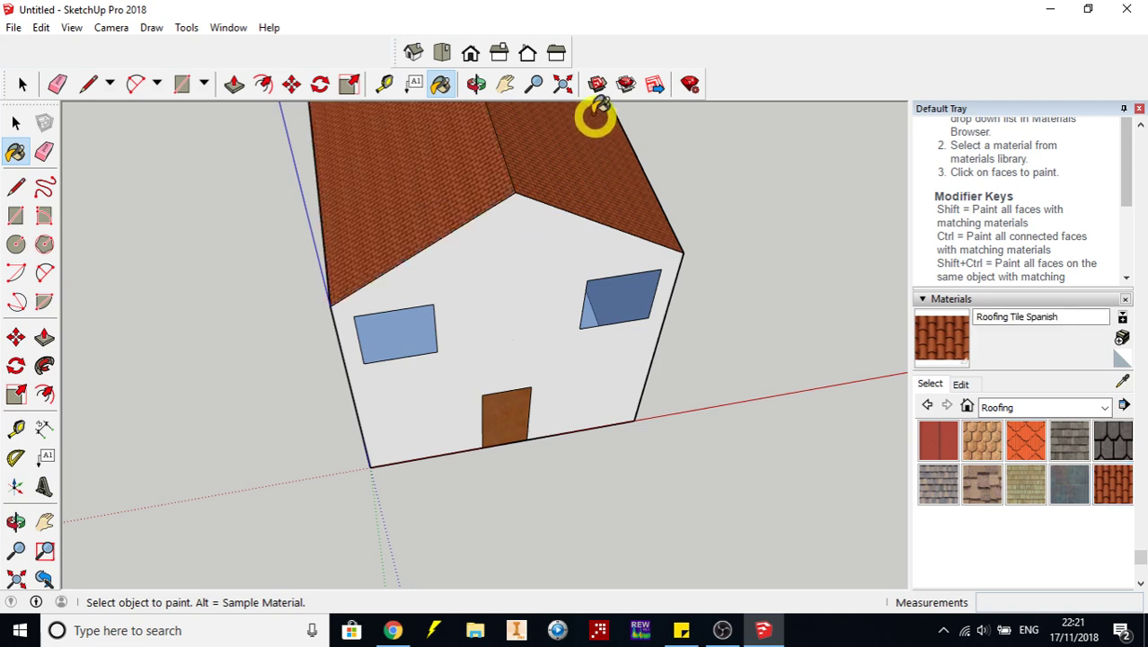
Paint the front wall and the adjoining side wall with Brick Antique 02 from the Brick, Cladding and Siding materials
click(476, 83)
drag(705, 314, 748, 355)
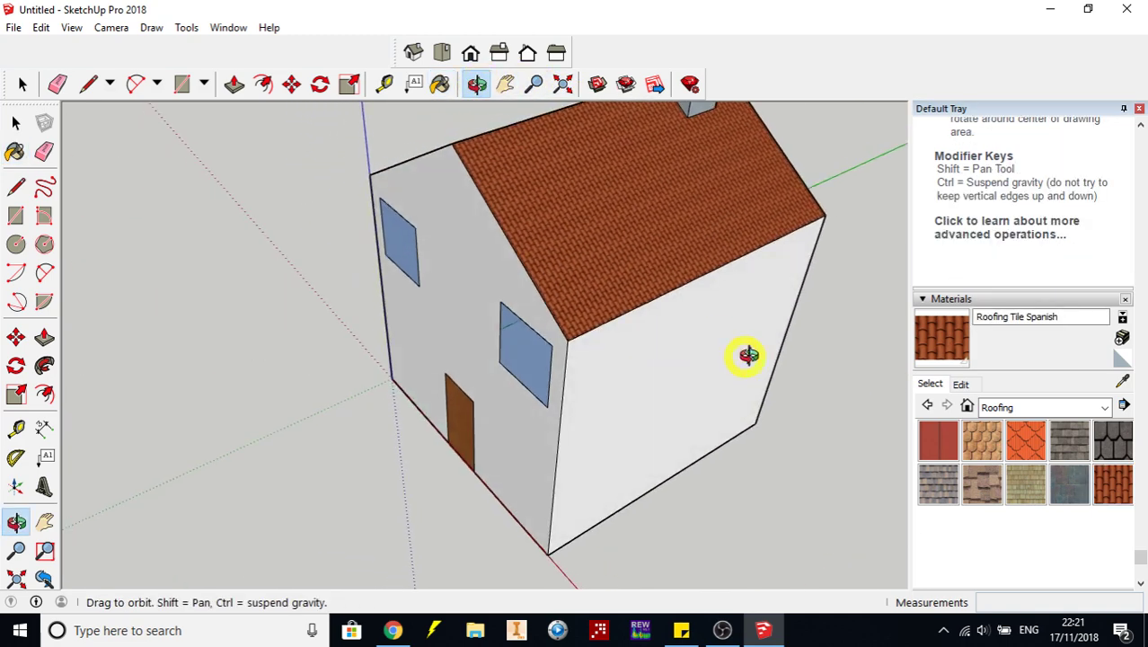
click(1097, 406)
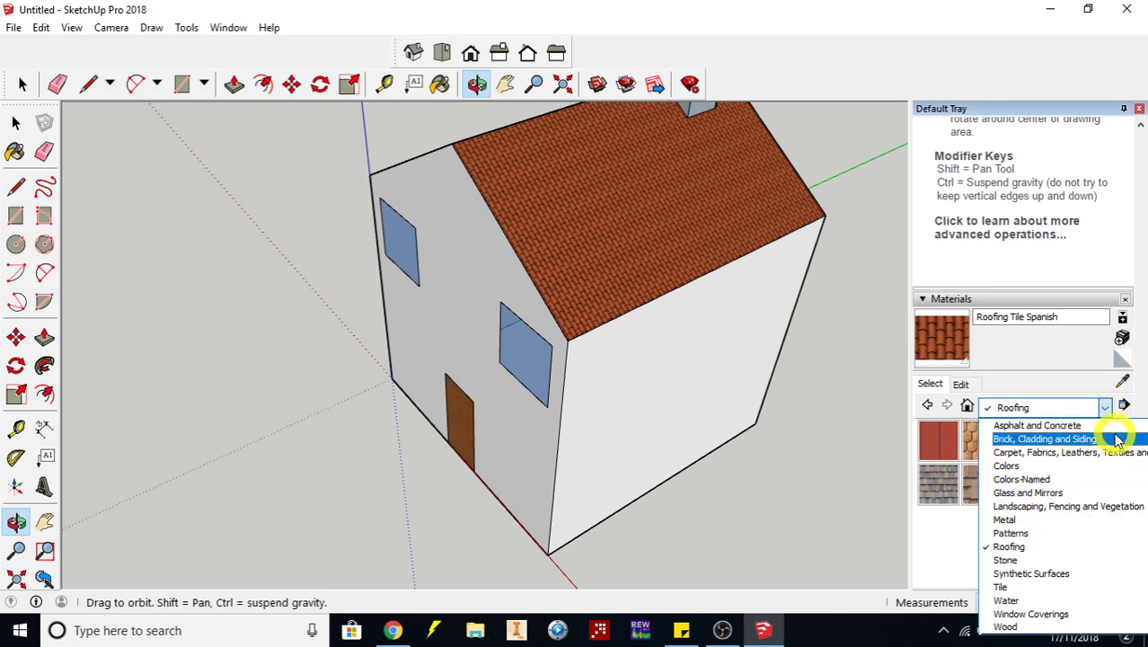
click(1062, 439)
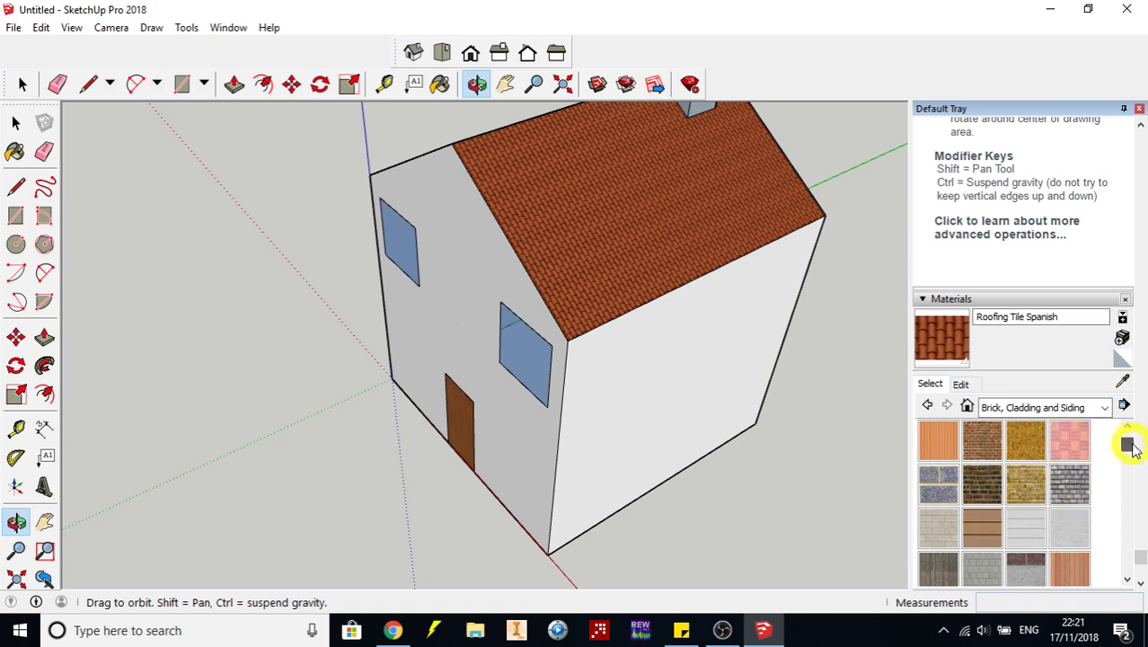
drag(1131, 445, 1135, 434)
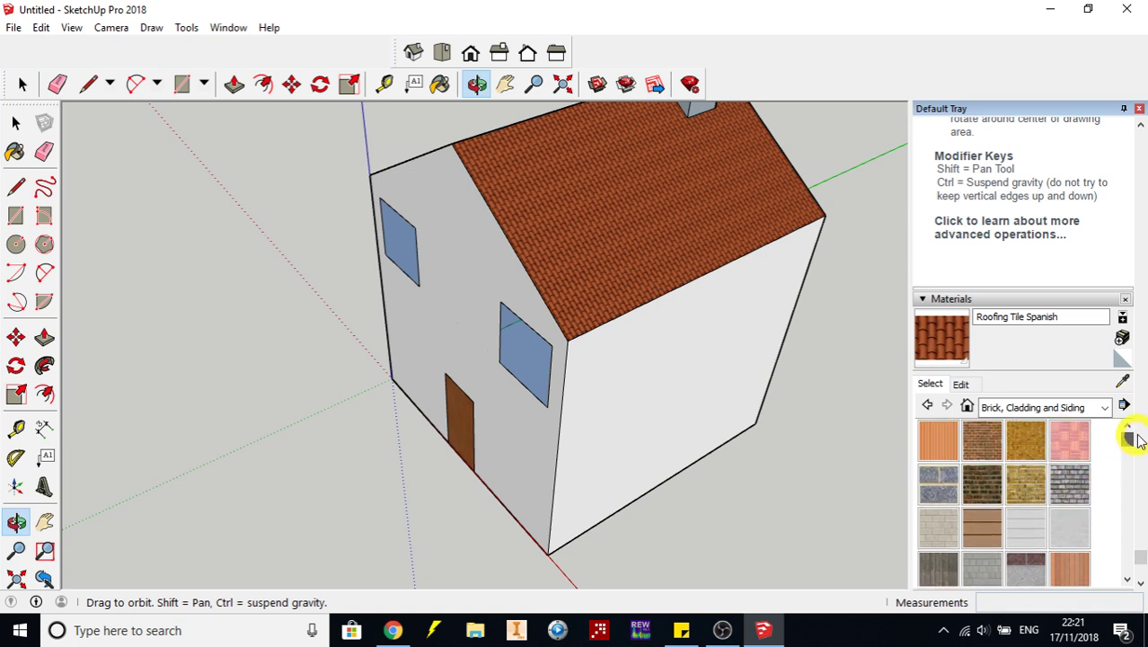
click(1032, 441)
click(637, 397)
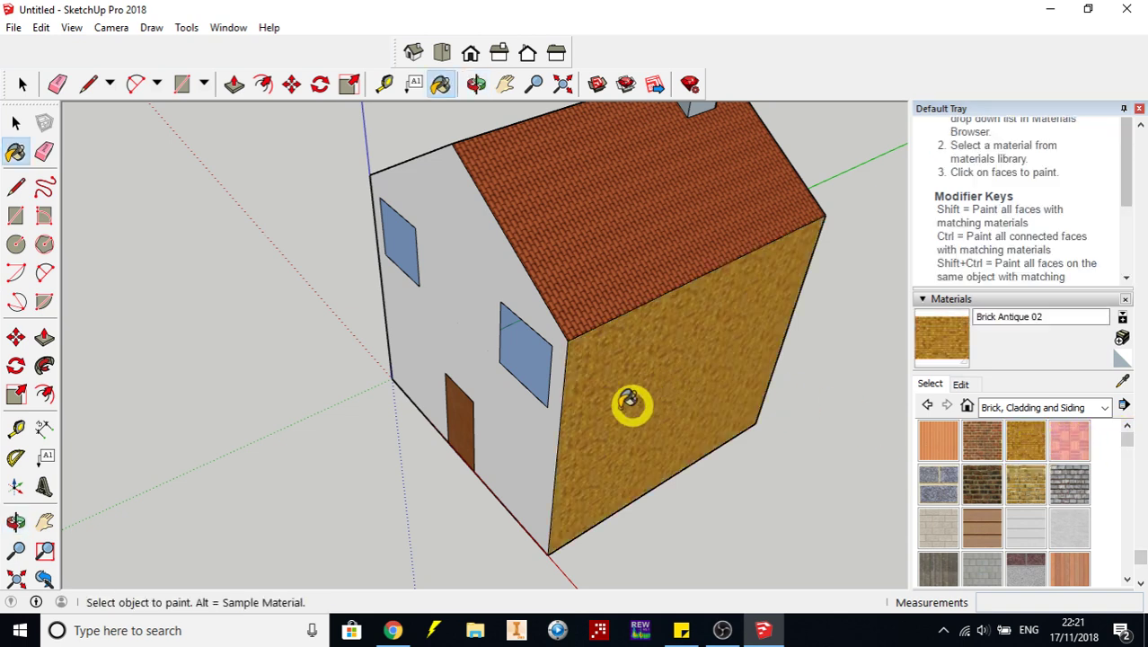
click(519, 433)
Paint the back wall and the remaining side wall with Brick Antique 02
click(477, 83)
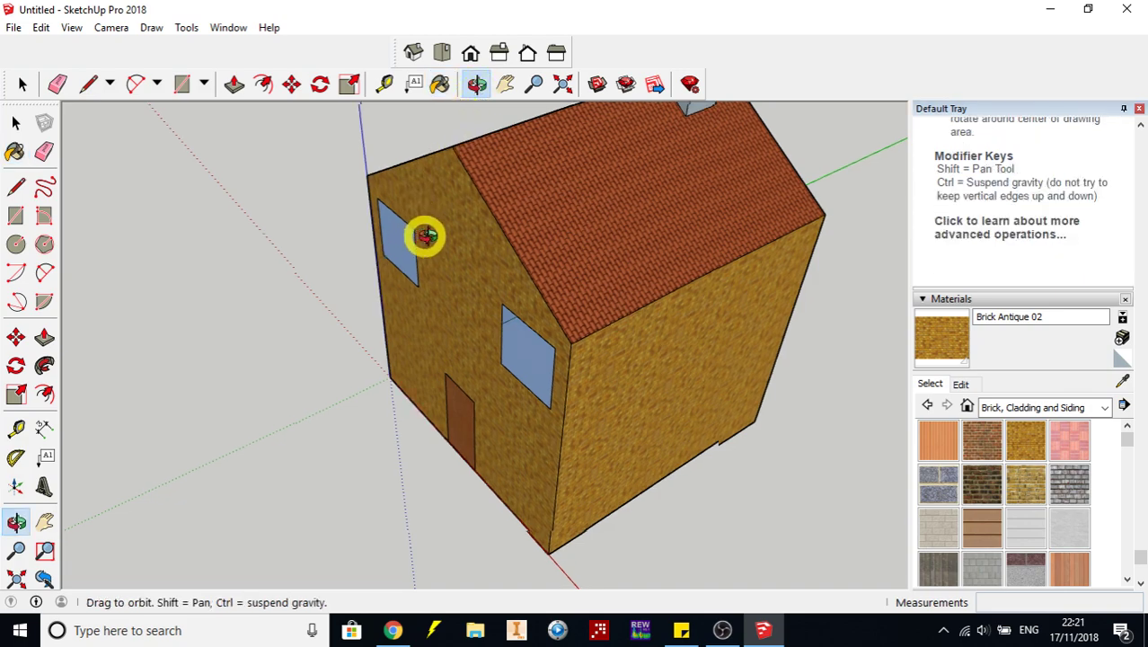
mouse_move(425, 235)
mouse_down()
mouse_move(537, 262)
mouse_move(701, 226)
mouse_move(249, 262)
mouse_move(415, 231)
mouse_up()
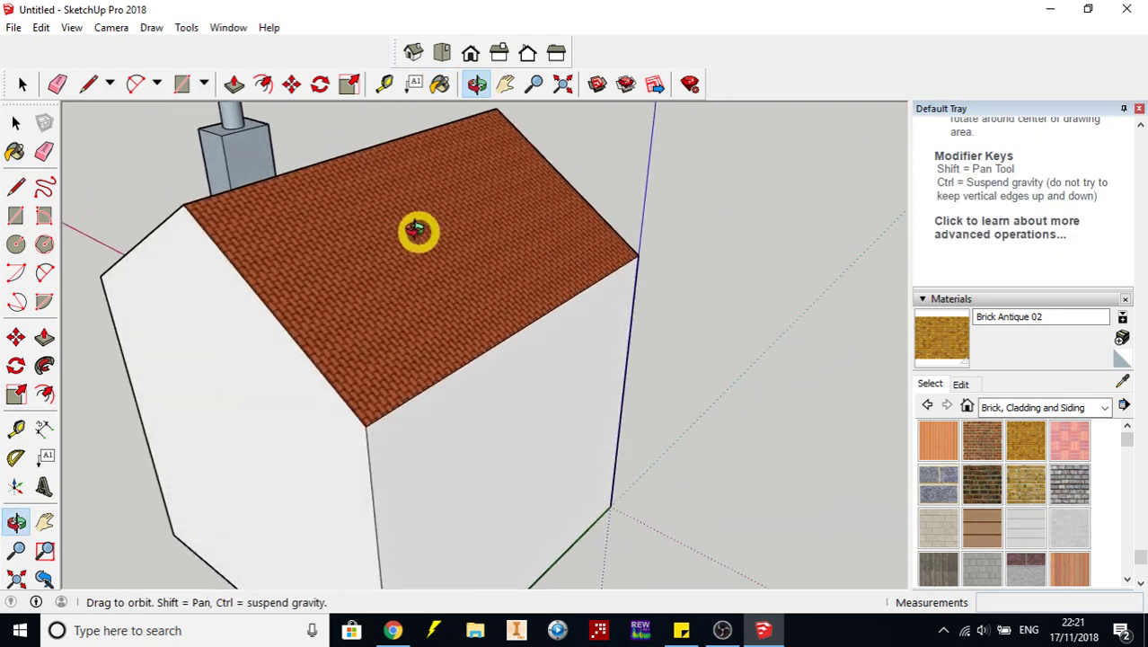
click(1031, 438)
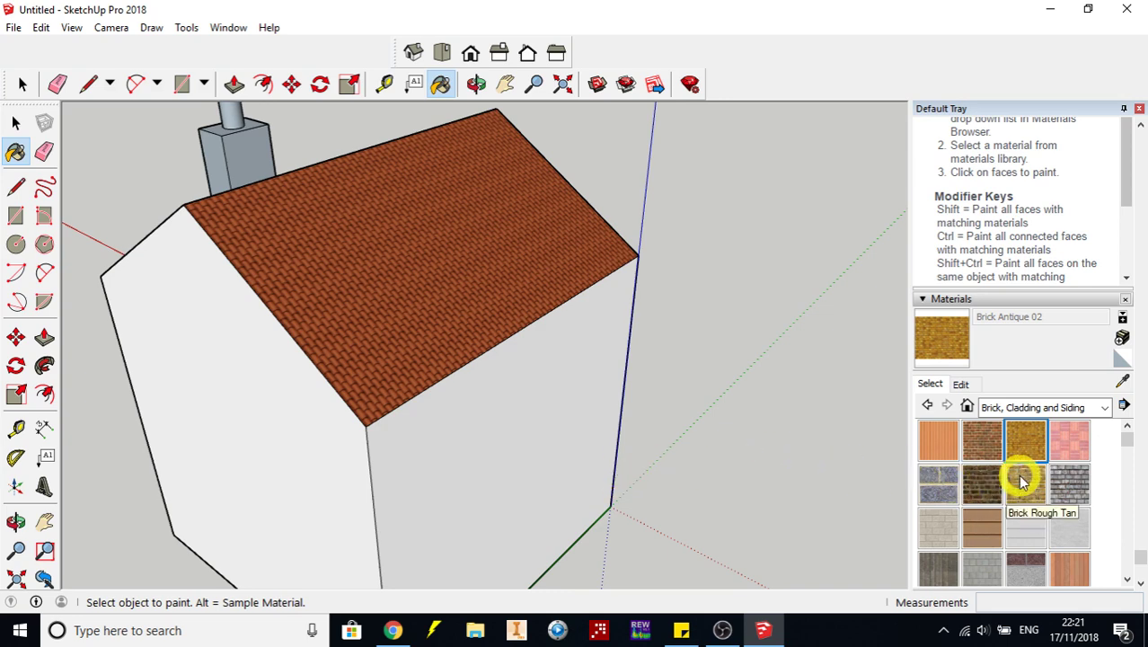
click(424, 496)
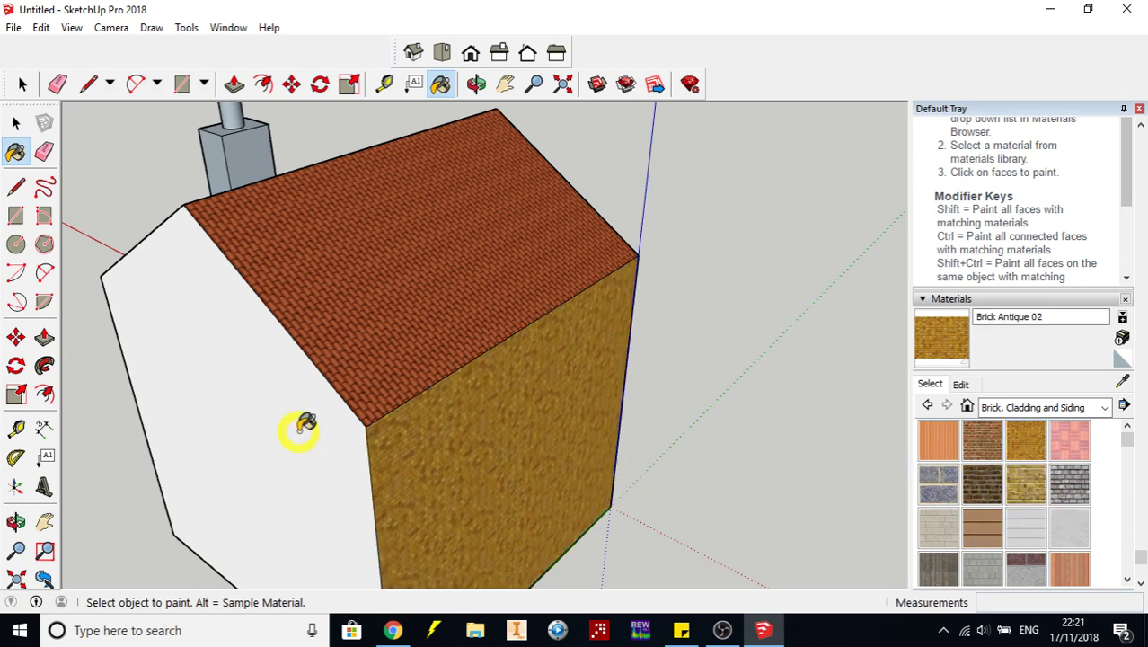
click(302, 423)
Paint the faces of the rectangular chimney block with Brick Antique 02, working around it from several sides
click(477, 84)
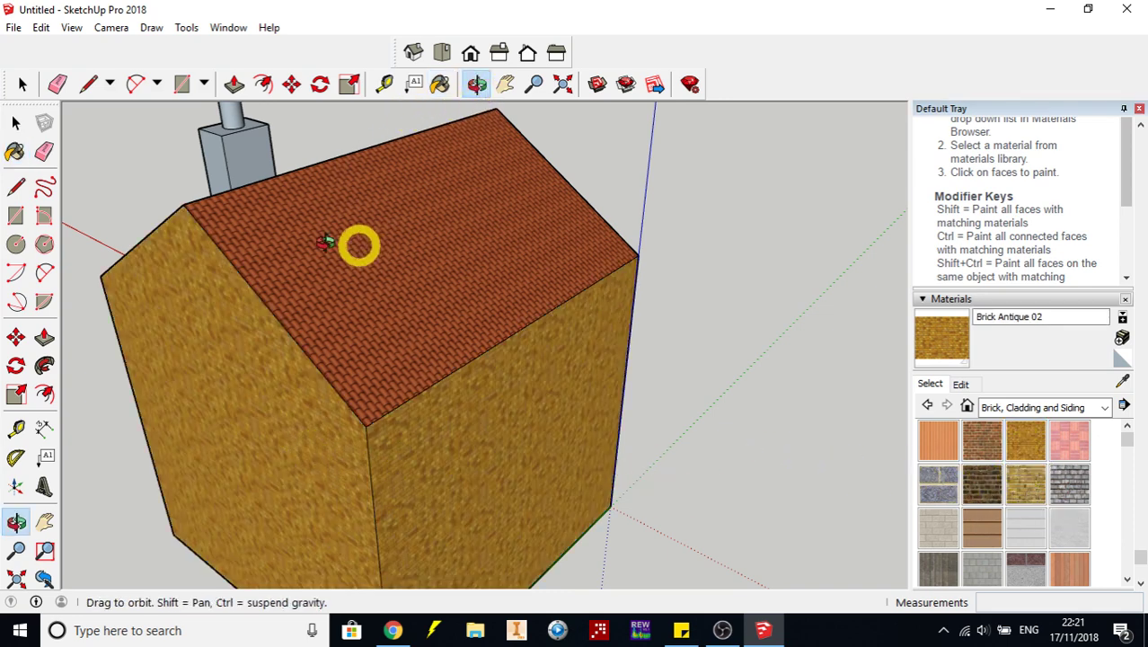
drag(358, 243, 841, 411)
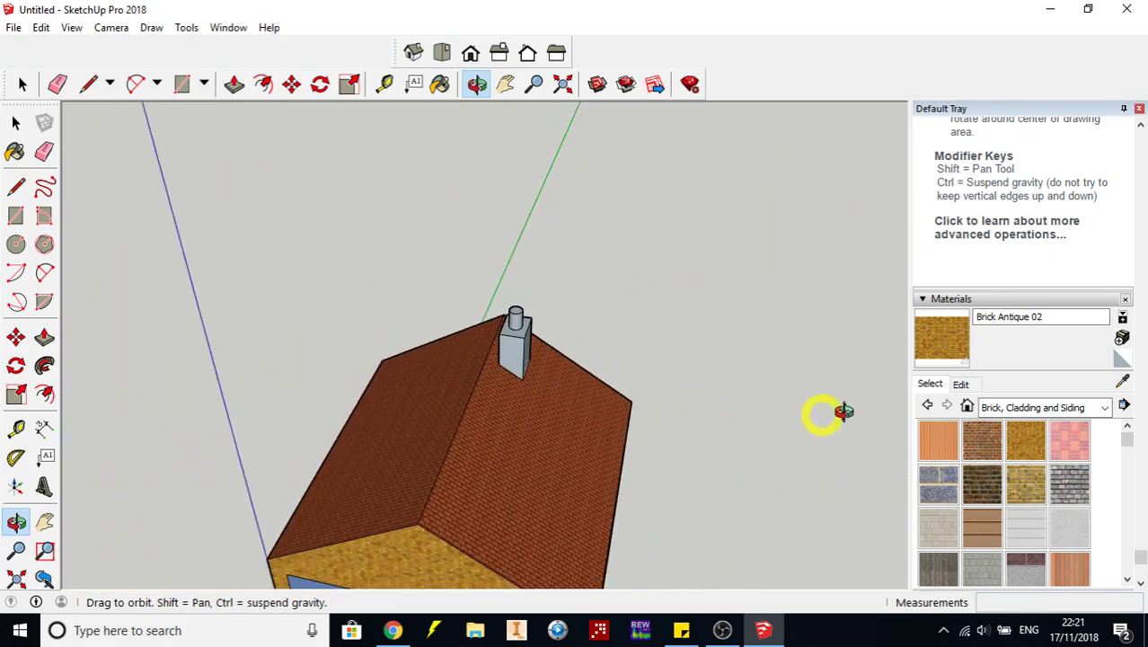
click(1024, 442)
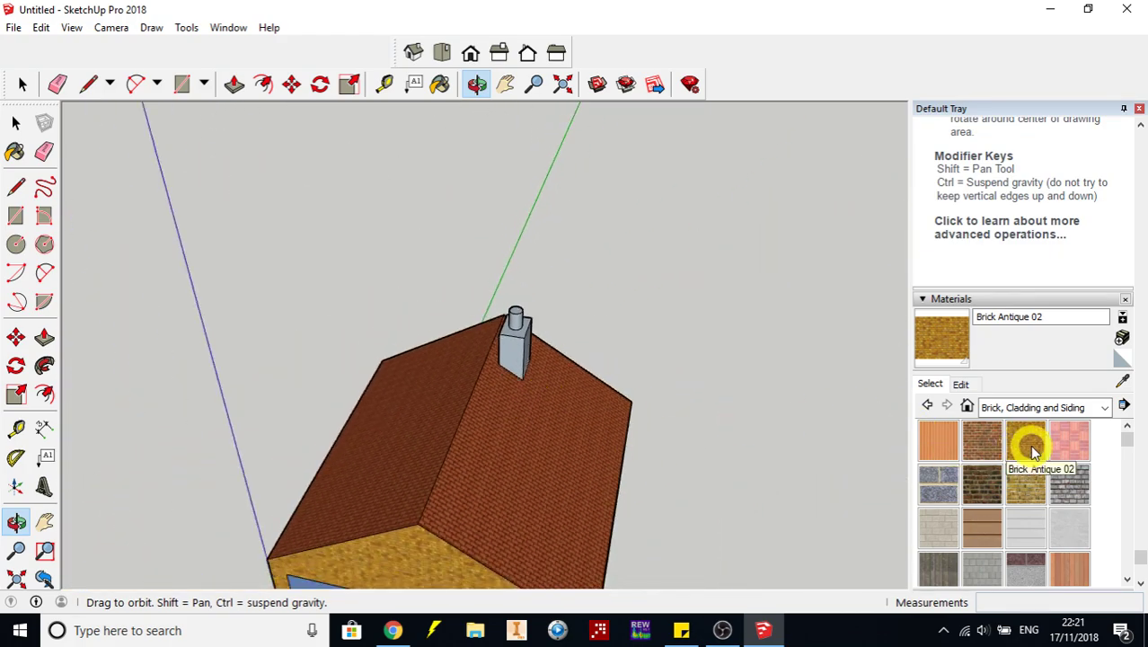
click(523, 348)
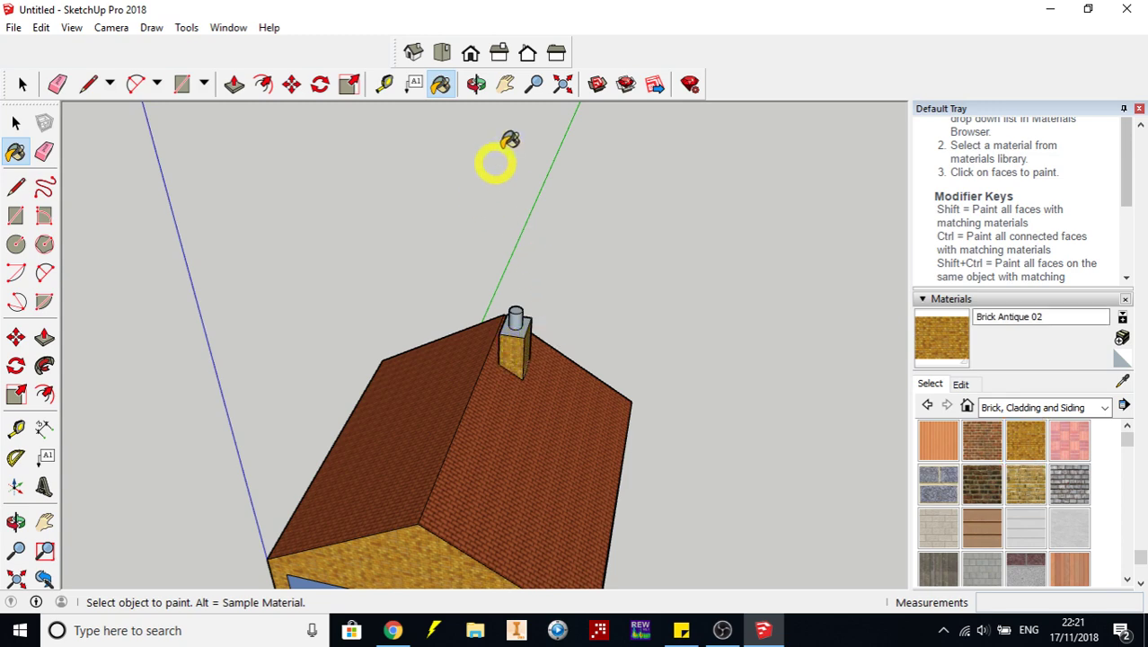
click(477, 85)
drag(461, 150, 719, 377)
click(1021, 443)
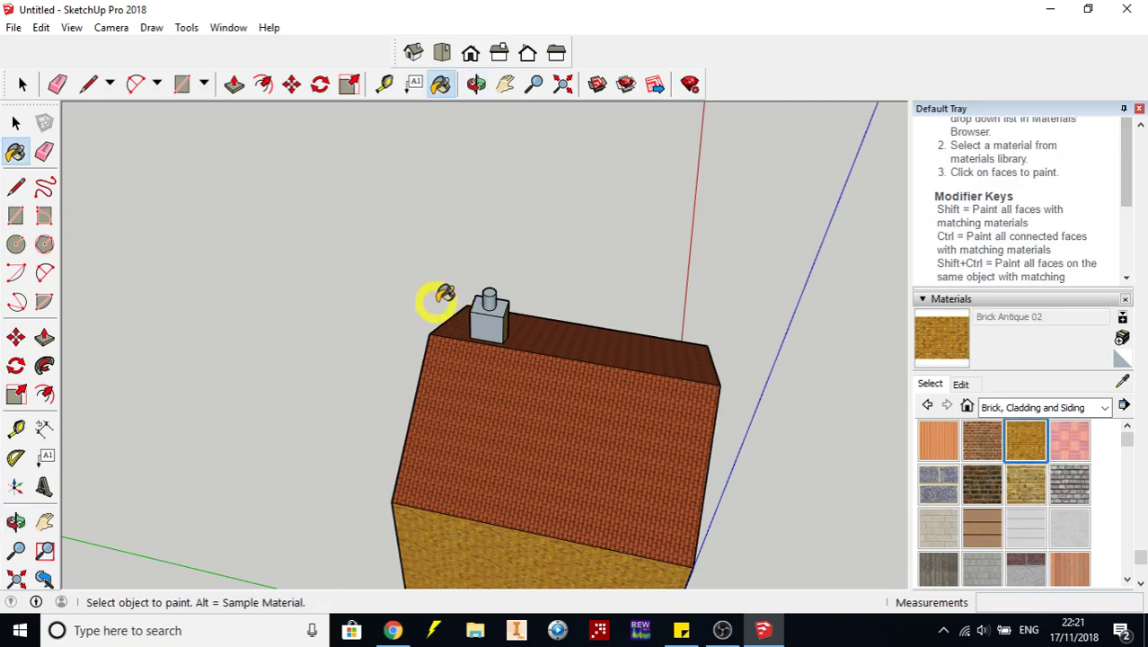
click(482, 323)
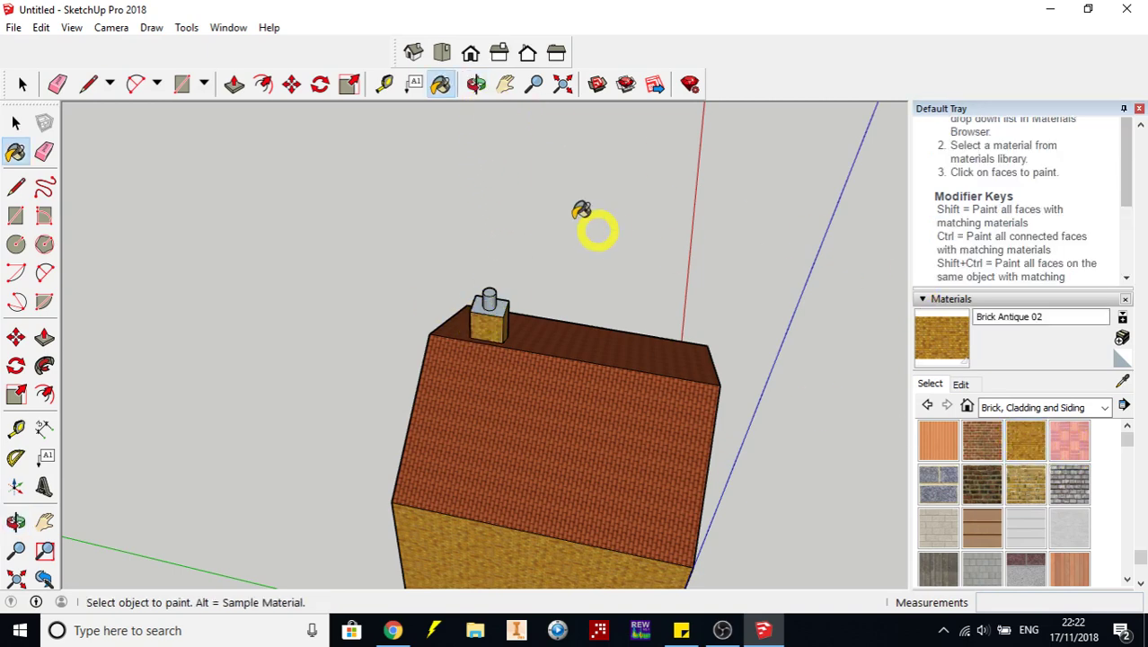
click(476, 83)
drag(380, 279, 454, 361)
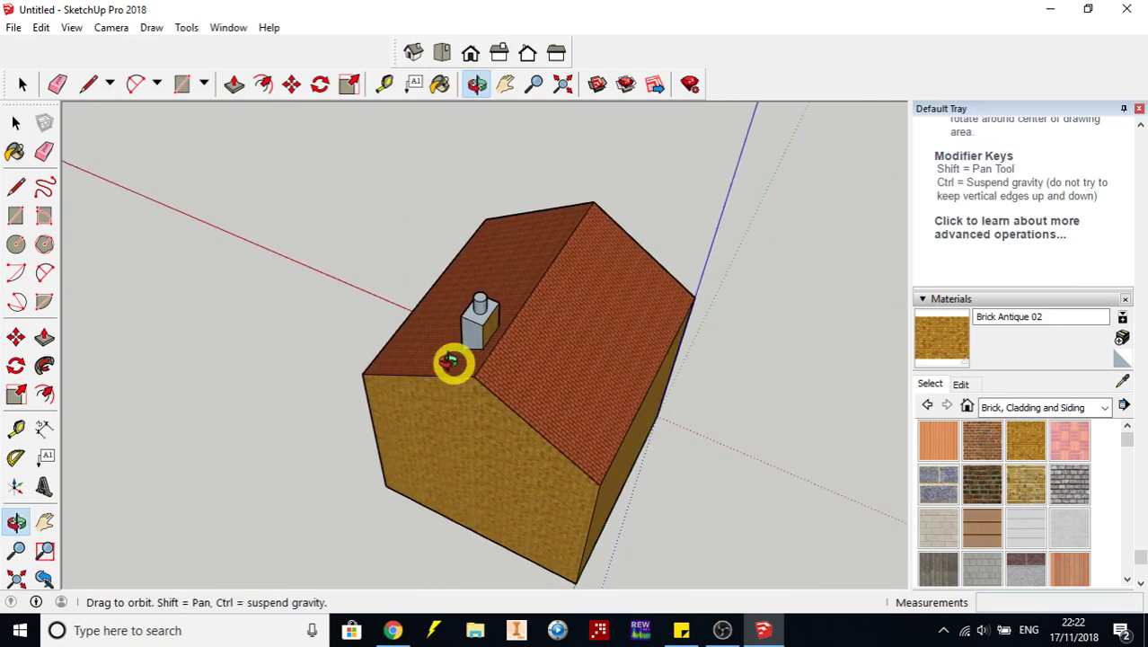
click(1024, 440)
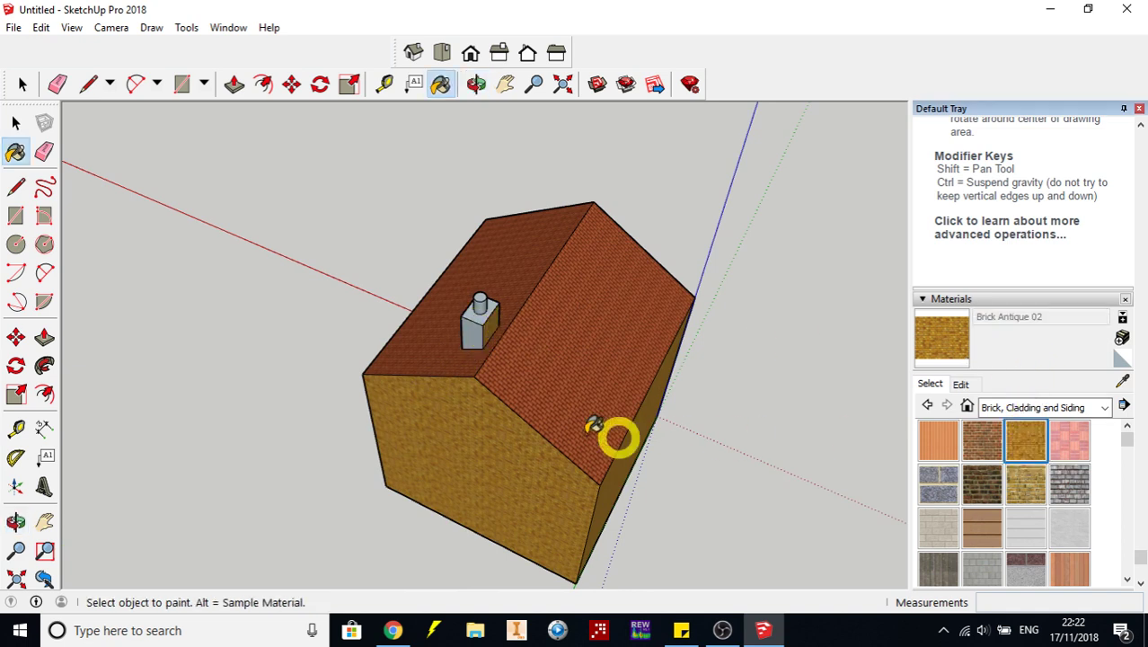
click(473, 331)
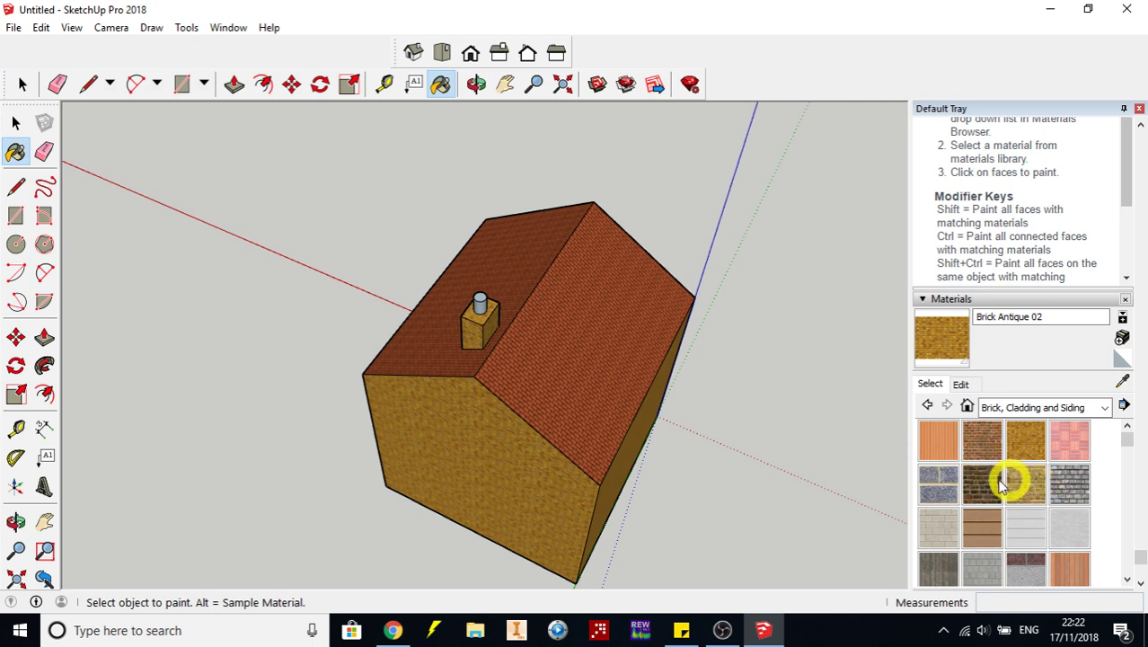
Paint the round chimney pot dark grey with Color M07 from the Colors materials
mouse_move(1128, 444)
mouse_down()
mouse_move(1123, 509)
mouse_move(1109, 457)
mouse_up()
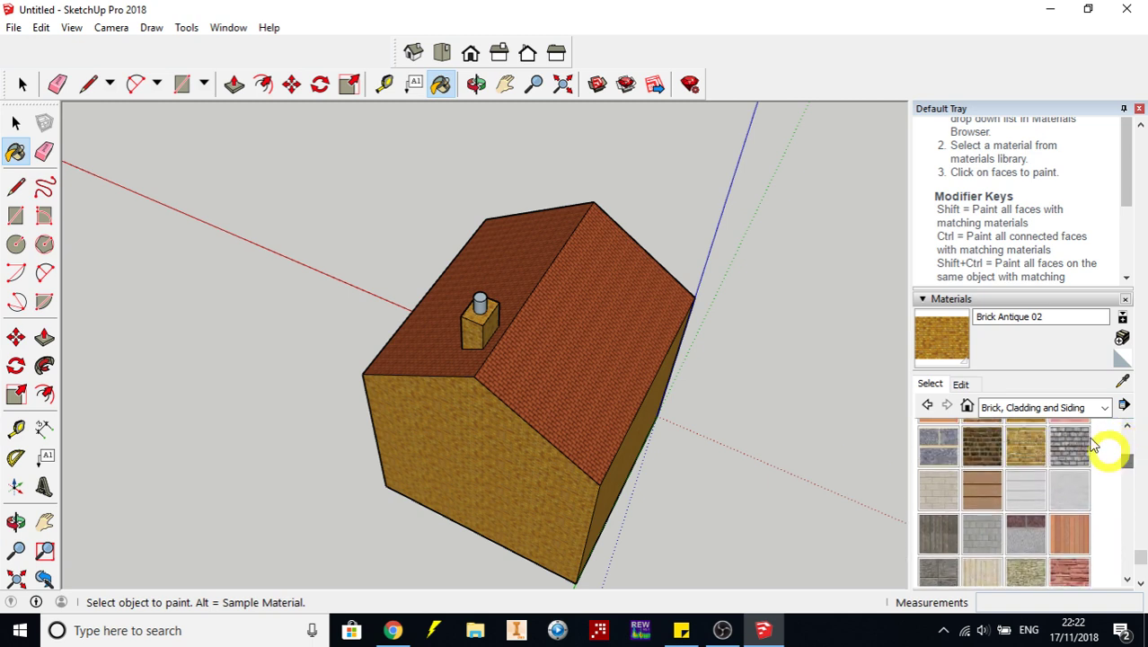
click(1097, 407)
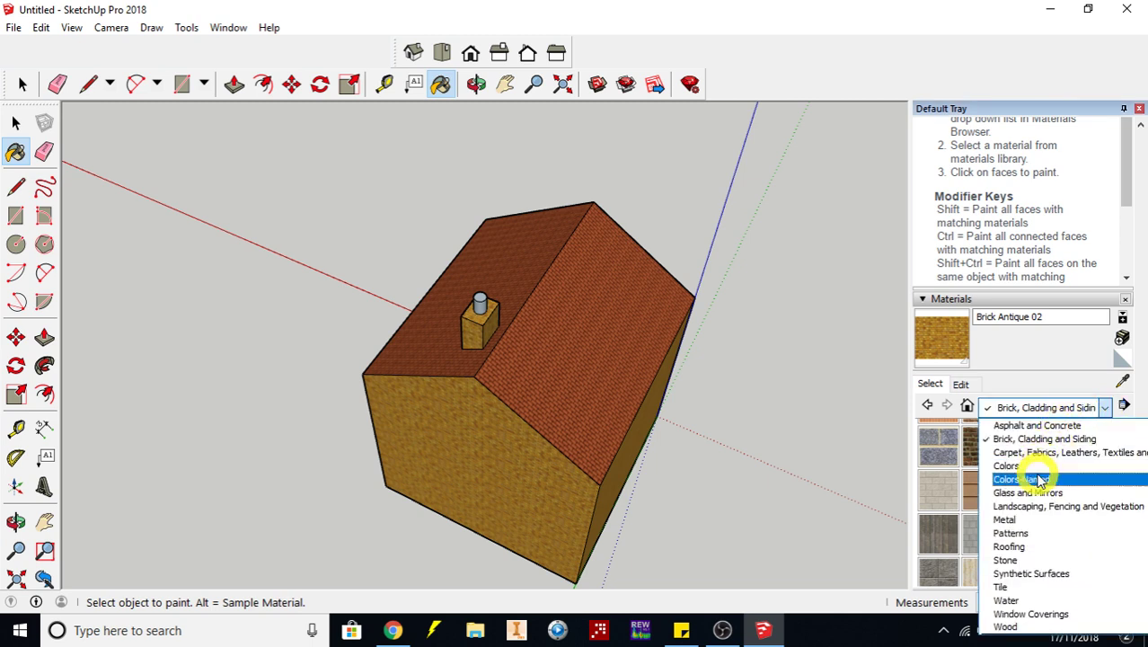
click(999, 465)
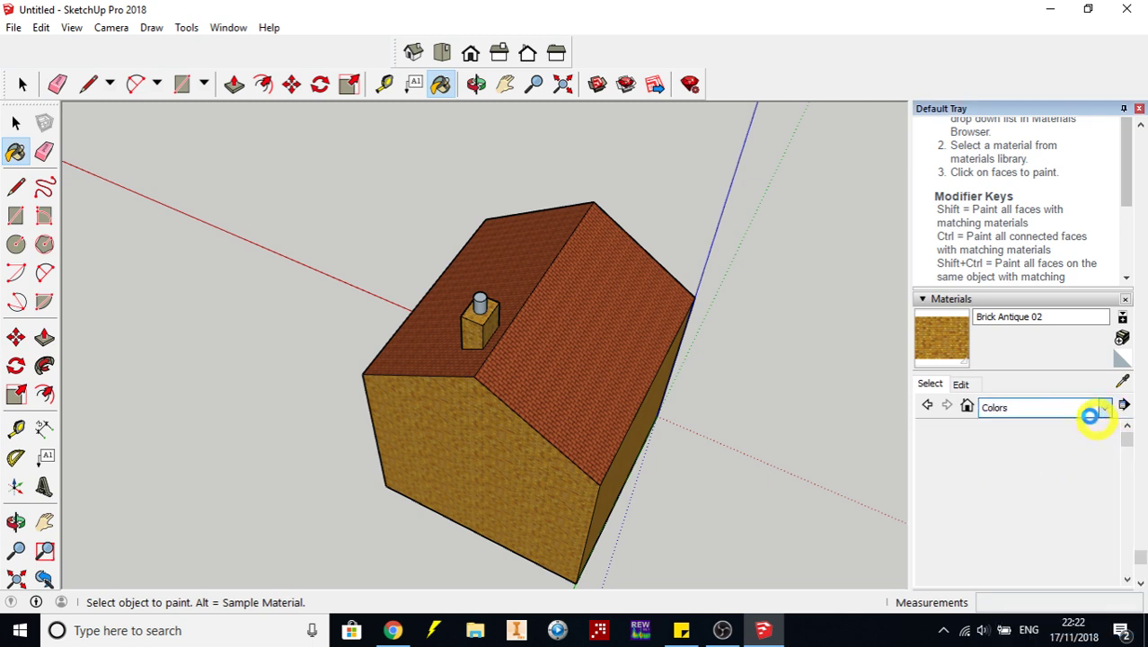
drag(1128, 436, 1122, 547)
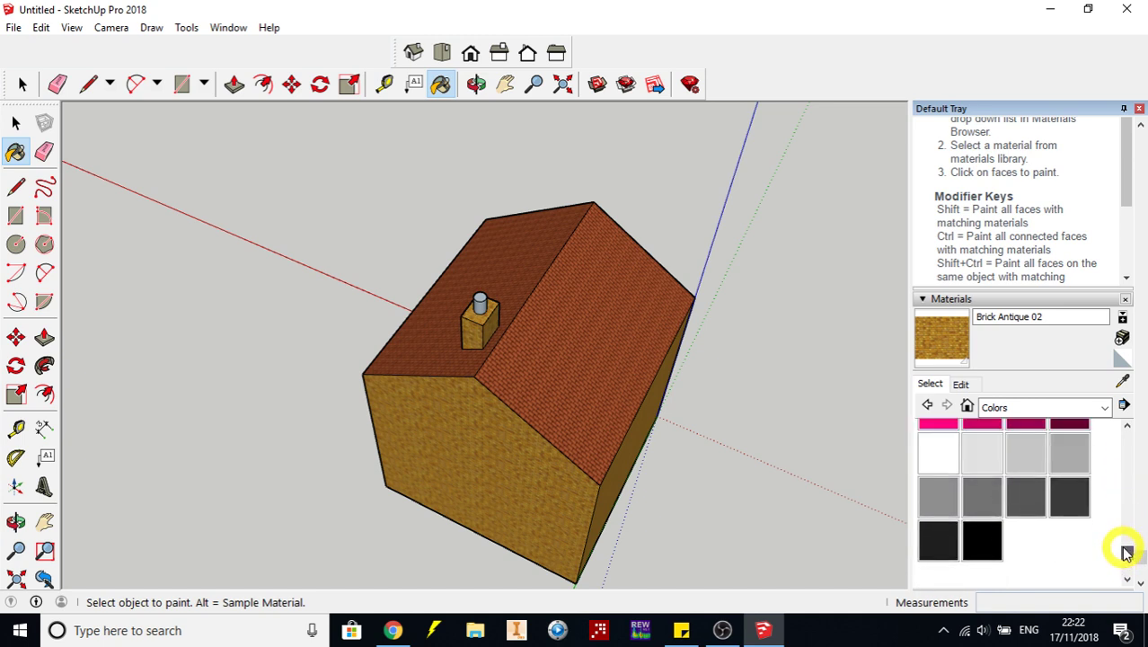
click(1074, 501)
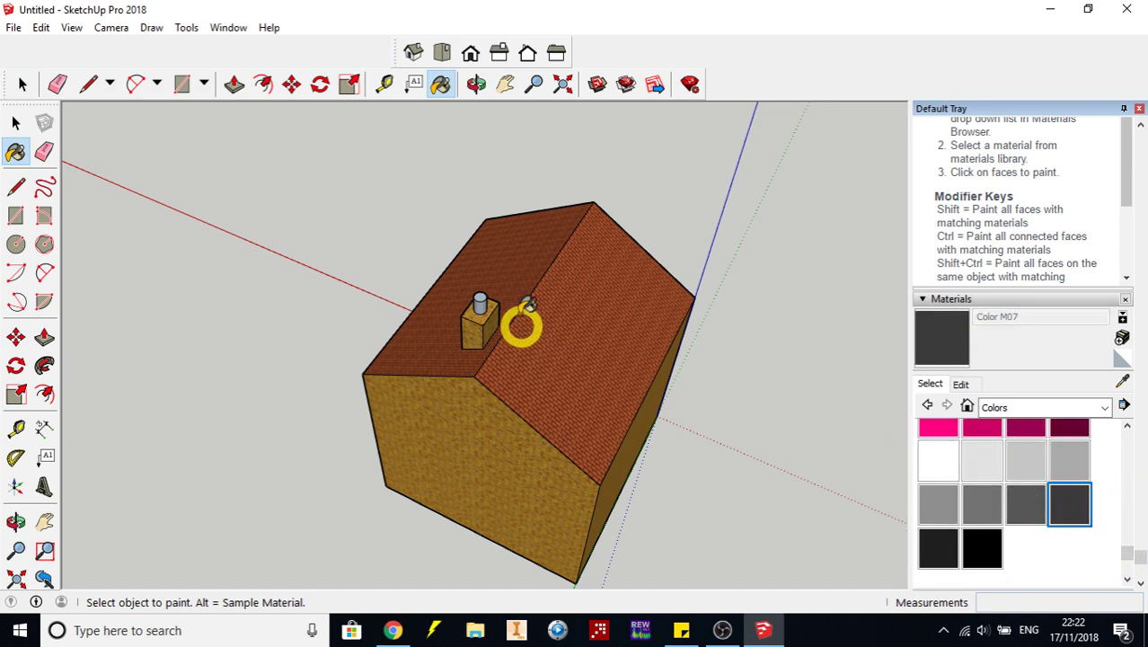
click(479, 306)
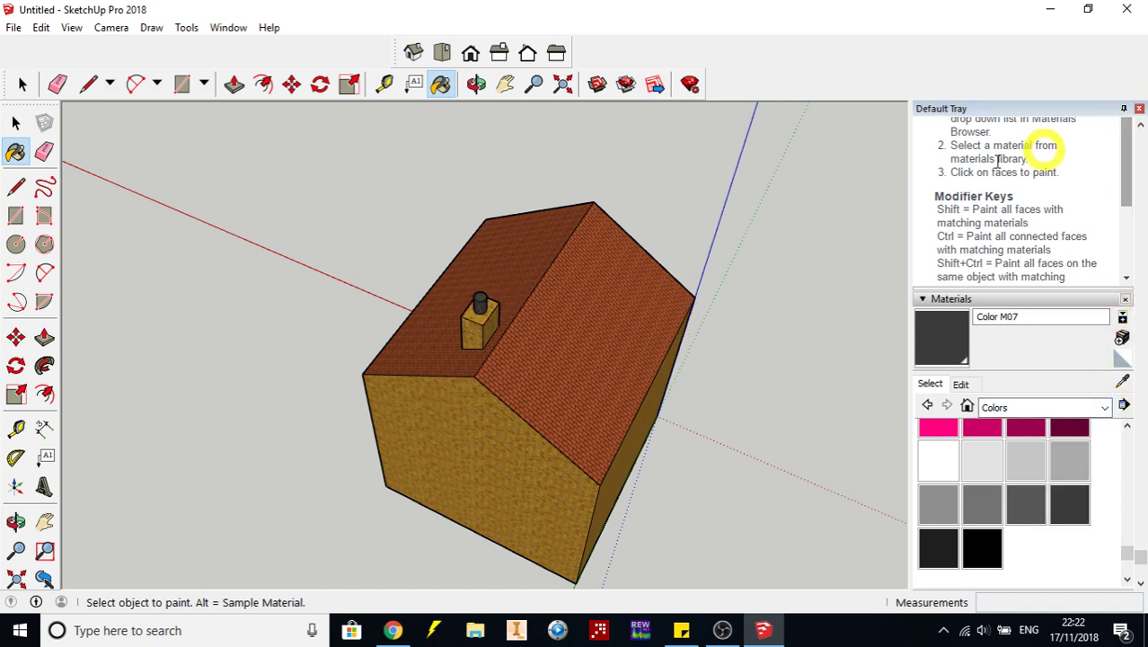
Close the materials tray and view the whole painted house from the front corner
click(1139, 109)
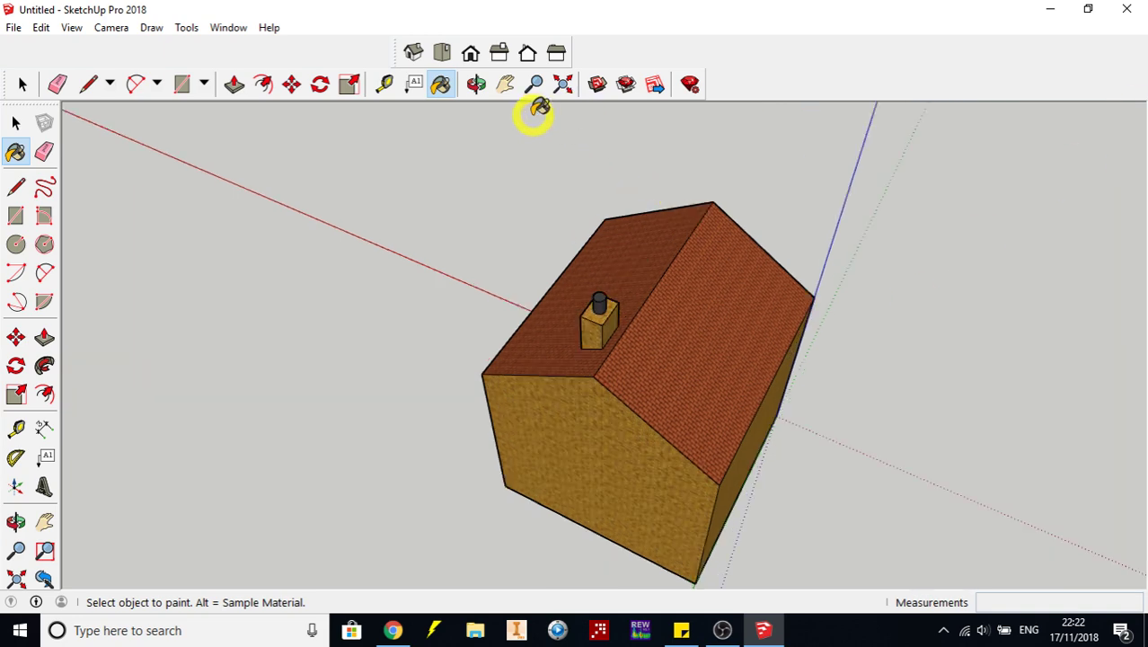
click(475, 85)
drag(776, 264, 577, 482)
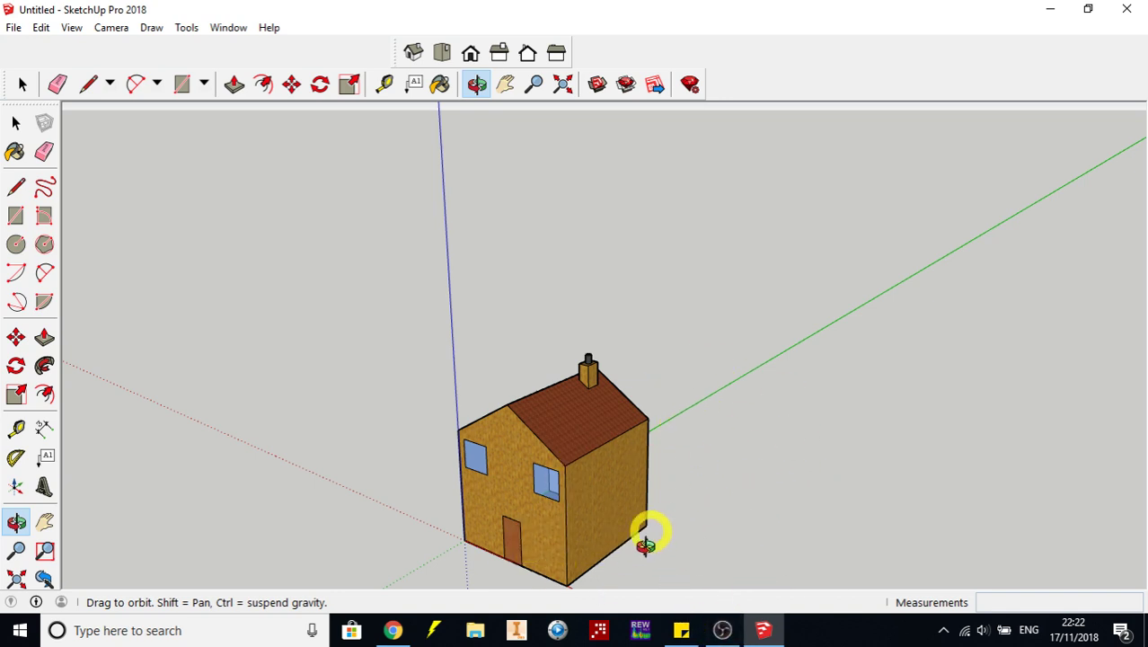
Switch to the Google Slides portfolio and review the finished-house screenshot slide and the roof criteria in the points checklist
click(395, 627)
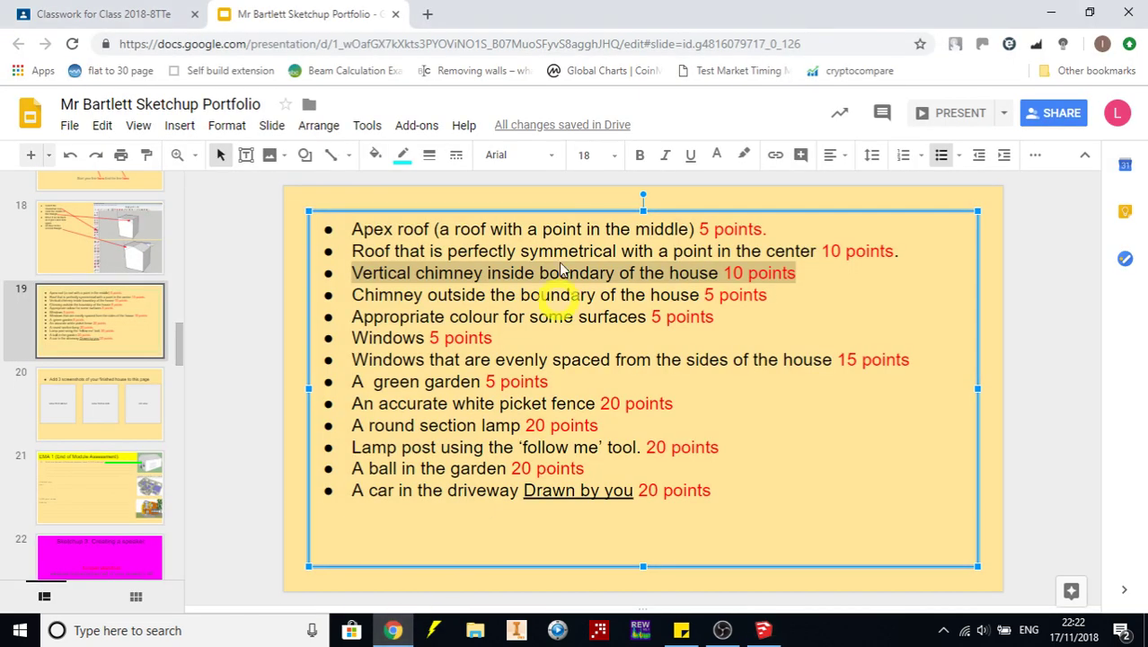
key(Down)
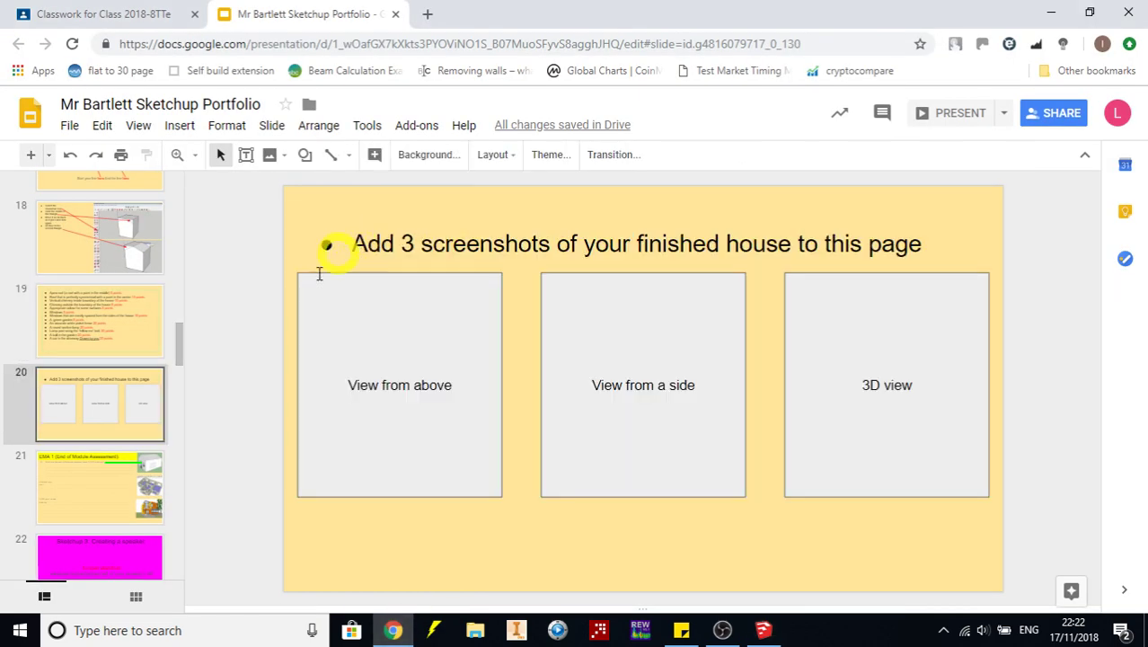
click(99, 333)
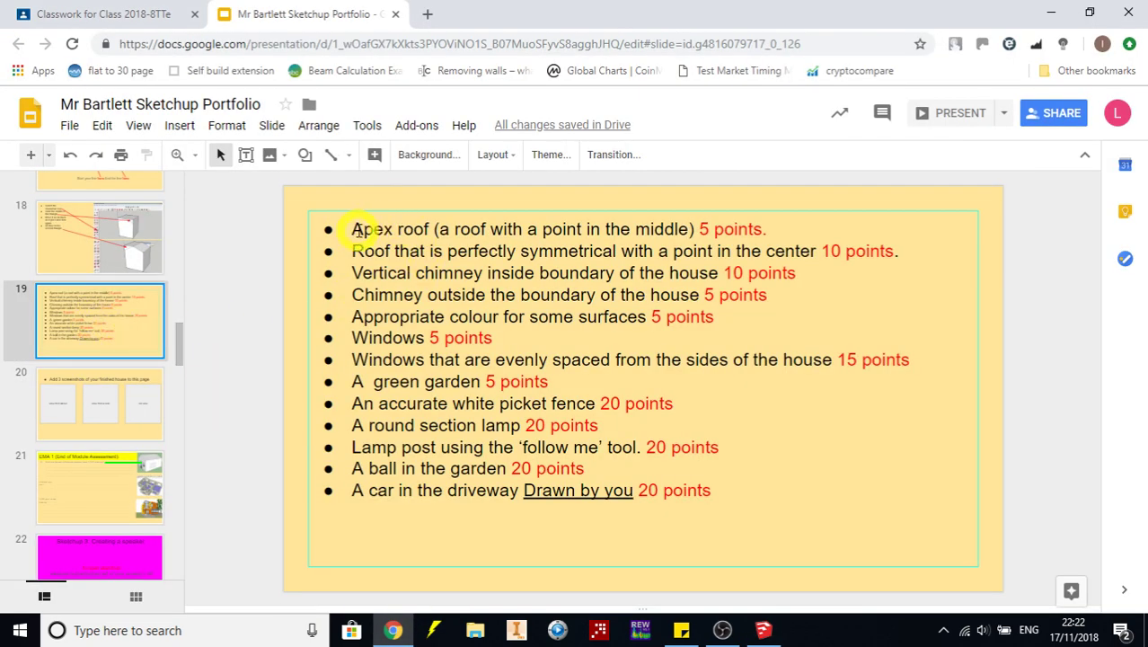
drag(640, 230, 759, 230)
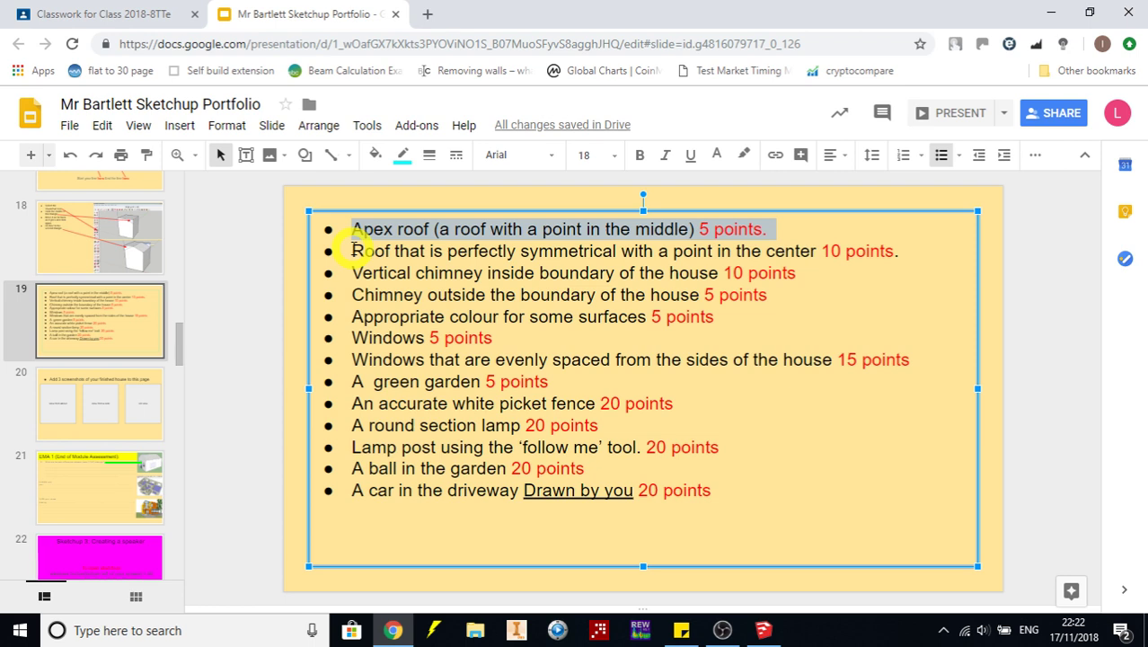
drag(354, 250, 786, 256)
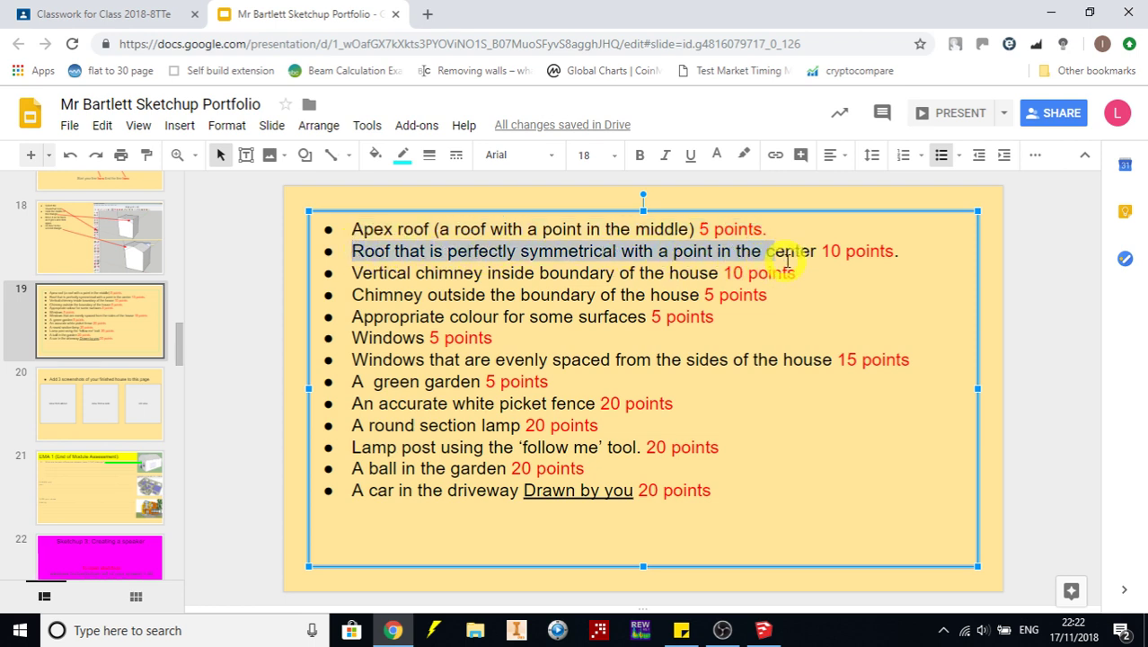